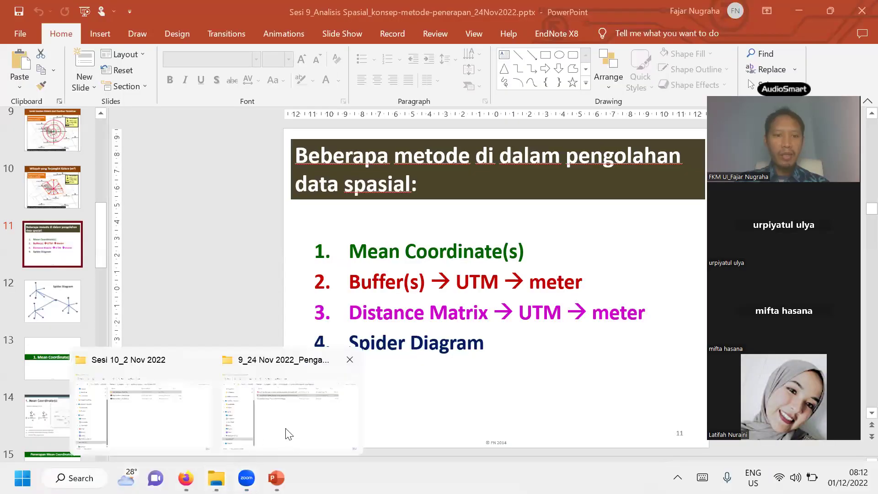
Switch to File Explorer and copy the Data Praktikum_1Des2022 folder from 4_2022-Reguler's 10_1 Des 2022_ folder
click(209, 376)
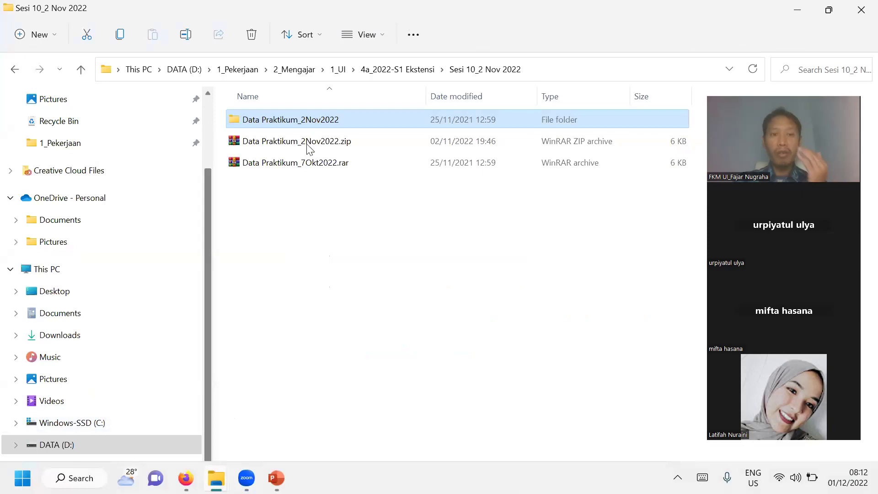
click(315, 128)
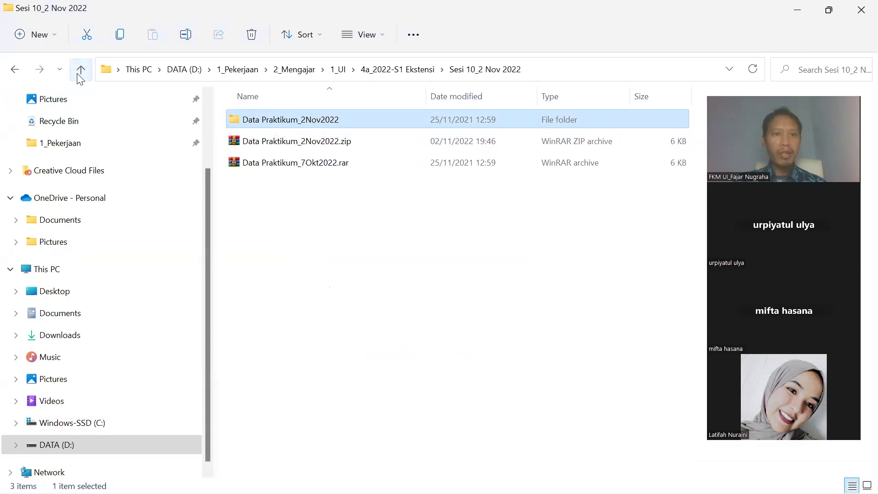
mouse_move(216, 478)
click(337, 415)
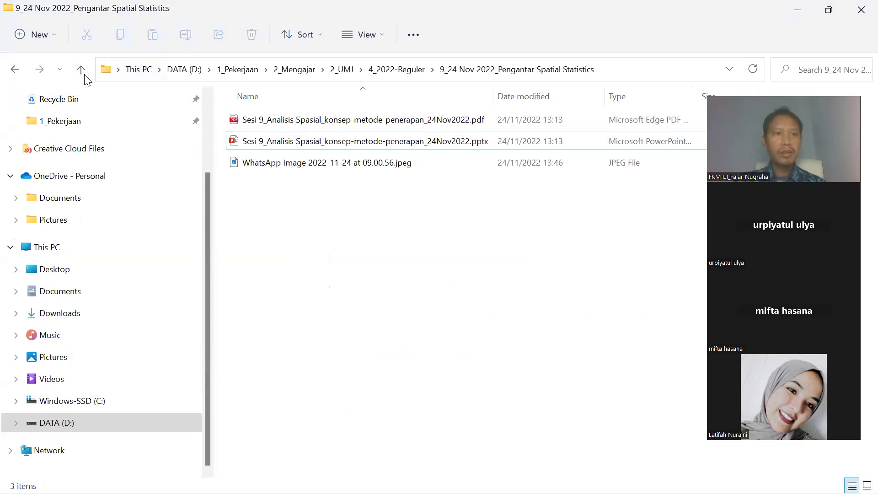
click(82, 71)
double_click(290, 314)
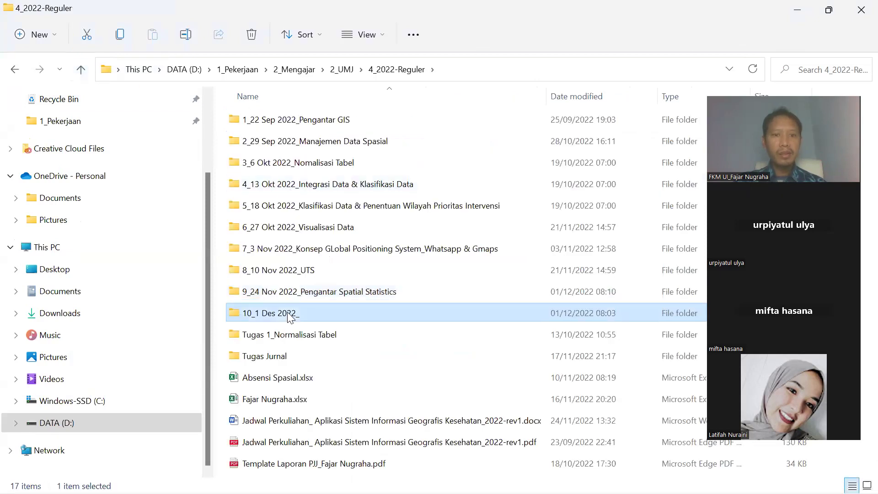
click(299, 121)
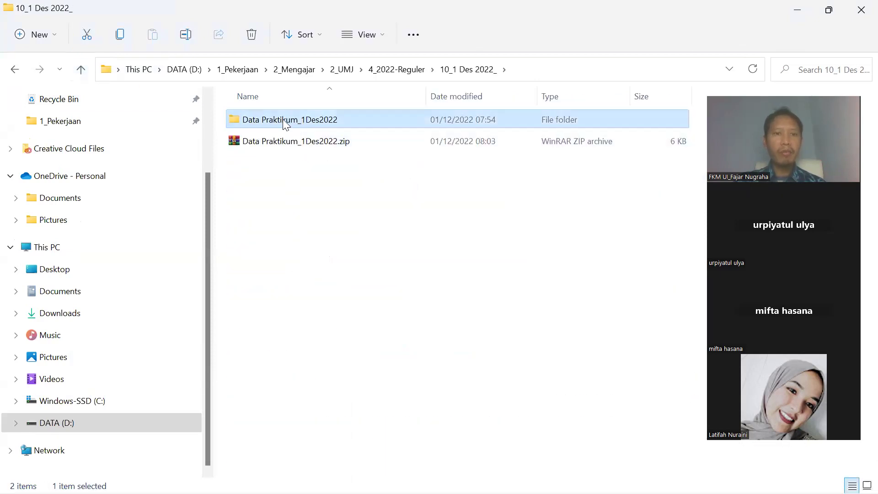
key(ctrl+c)
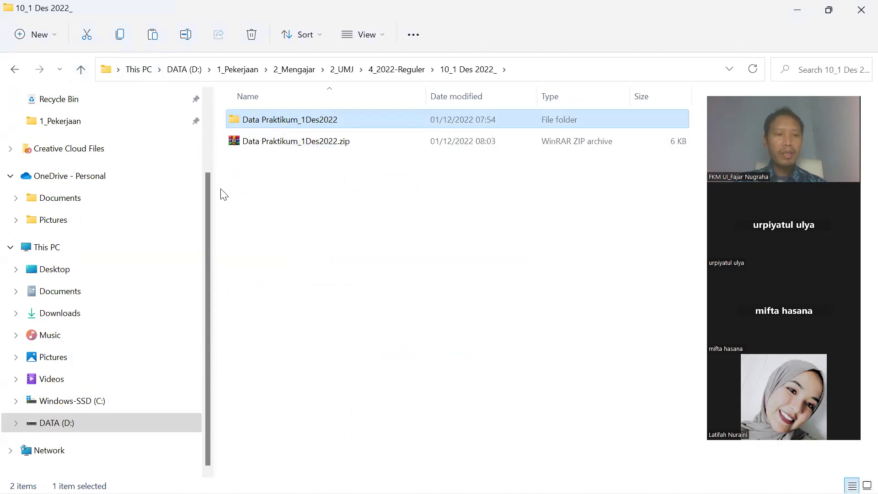
Paste the copied folder into the Shapefile folder of GIS UMJ 2022 on drive D
click(84, 424)
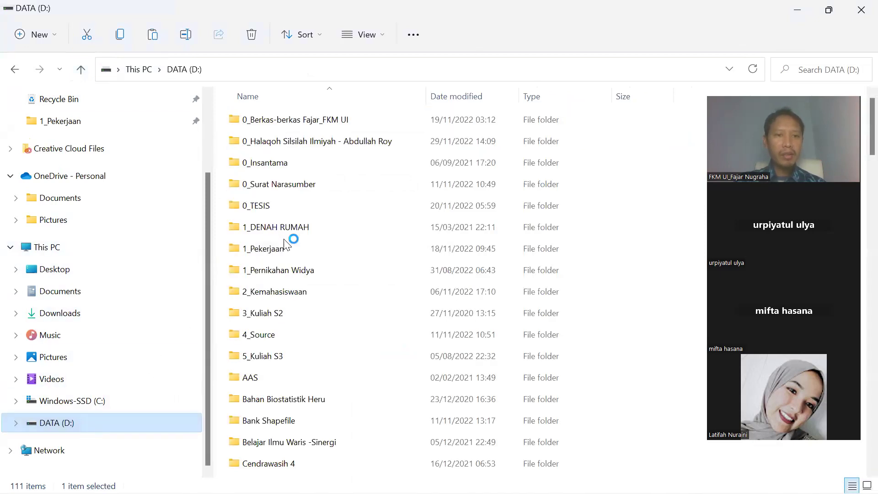
scroll(288, 238, down, 3)
scroll(284, 238, down, 2)
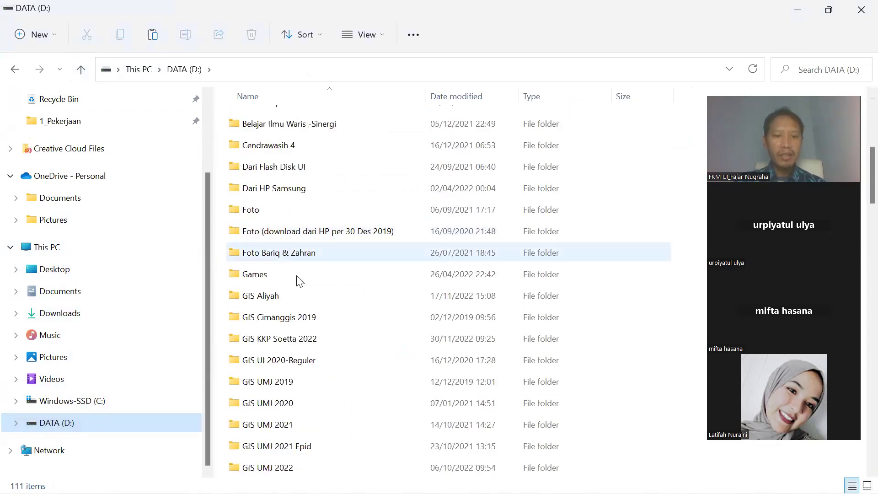
scroll(324, 377, down, 1)
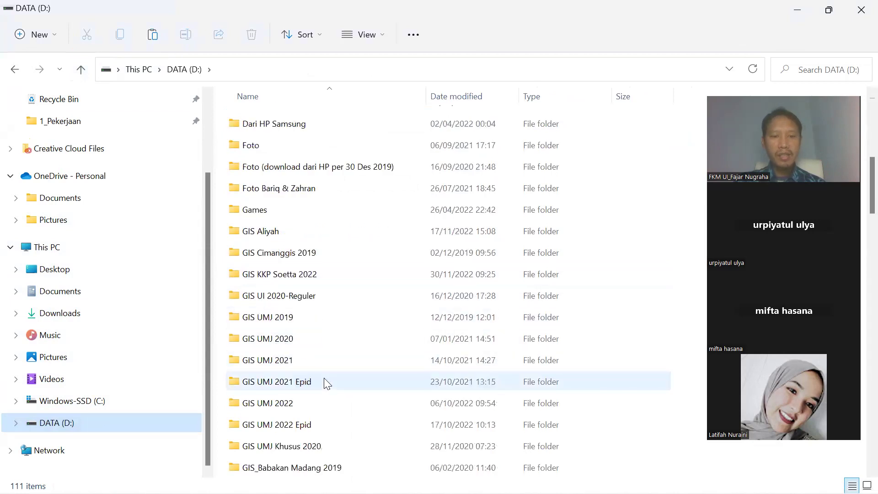
double_click(290, 403)
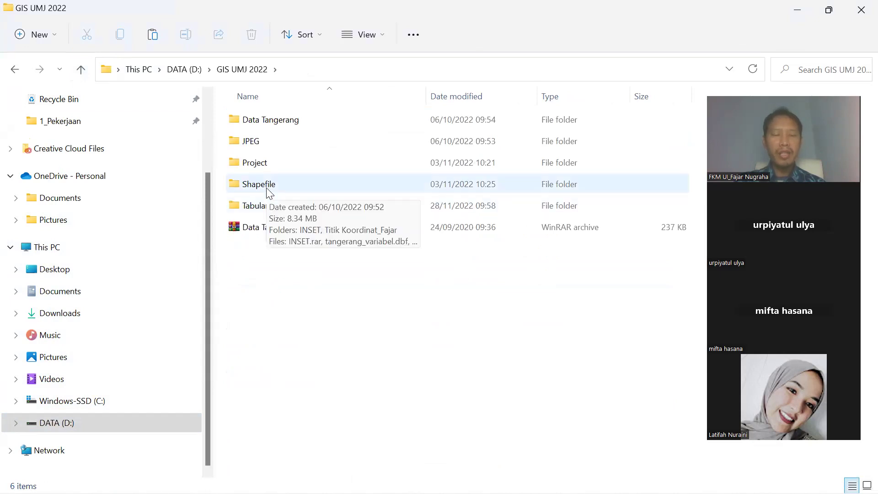
double_click(268, 192)
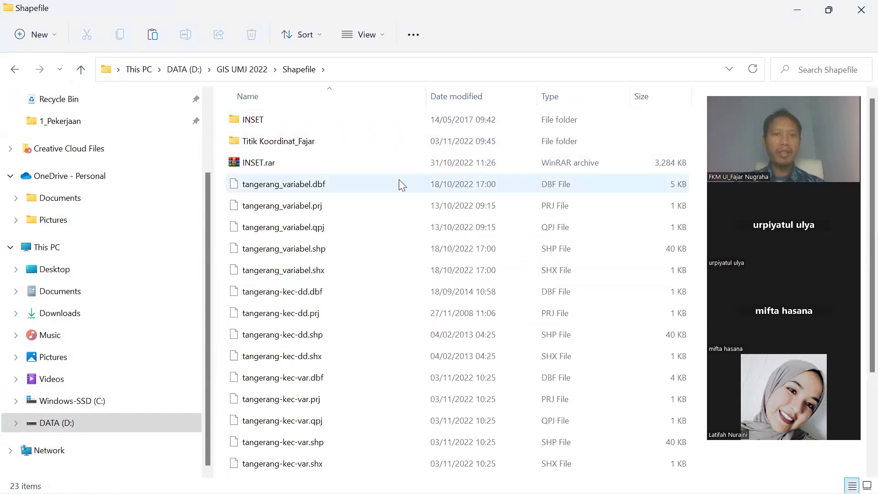
key(ctrl+v)
scroll(397, 180, down, 3)
scroll(383, 191, up, 3)
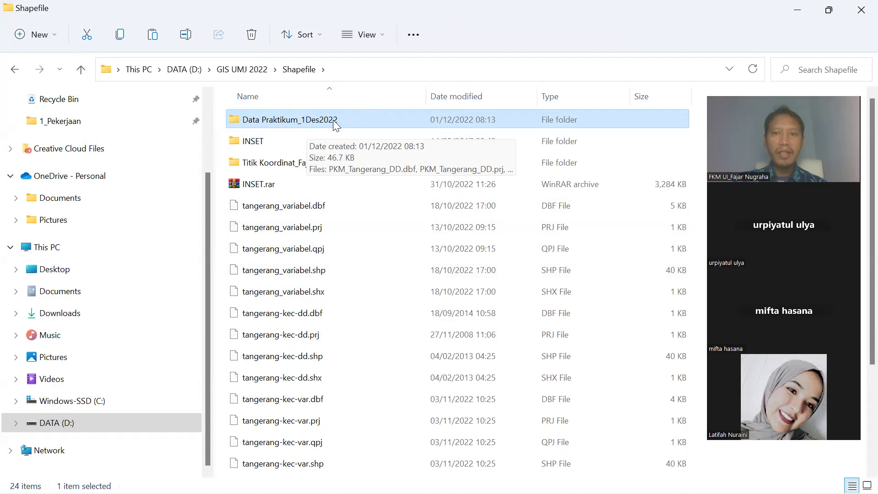
Search for qg among the installed programs and launch QGIS Desktop 2.8.1
click(523, 20)
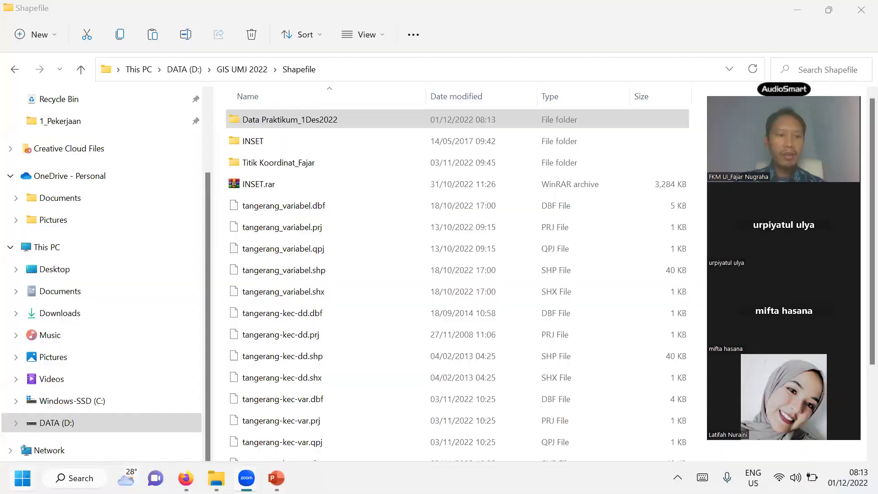
click(23, 478)
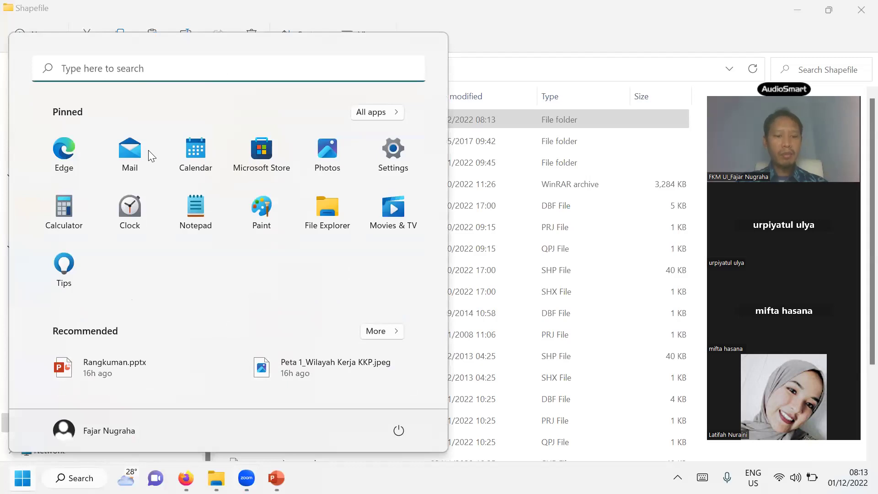
click(139, 76)
text(qg)
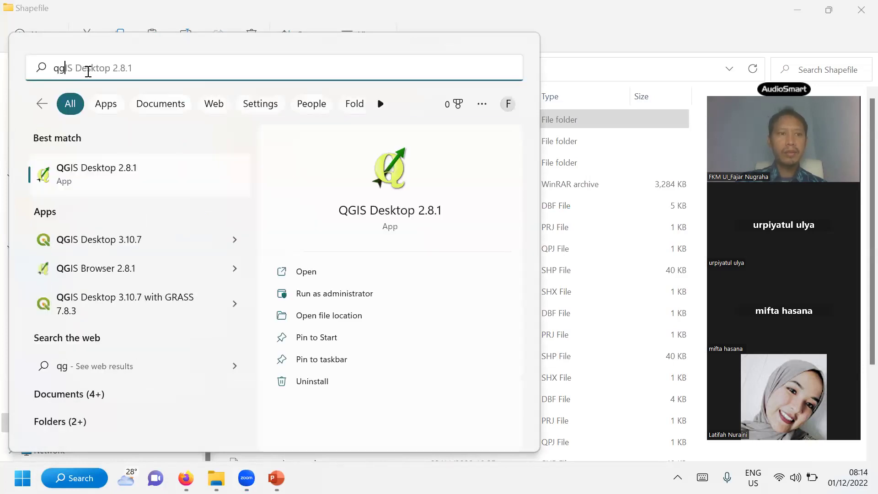
click(392, 189)
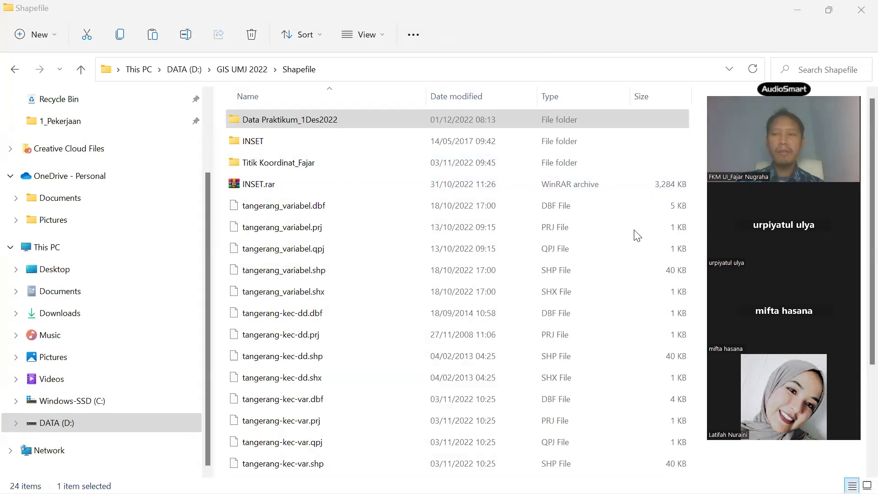
Show the desktop, then dismiss the plugin error message and the QGIS Tips dialog during startup
mouse_move(850, 492)
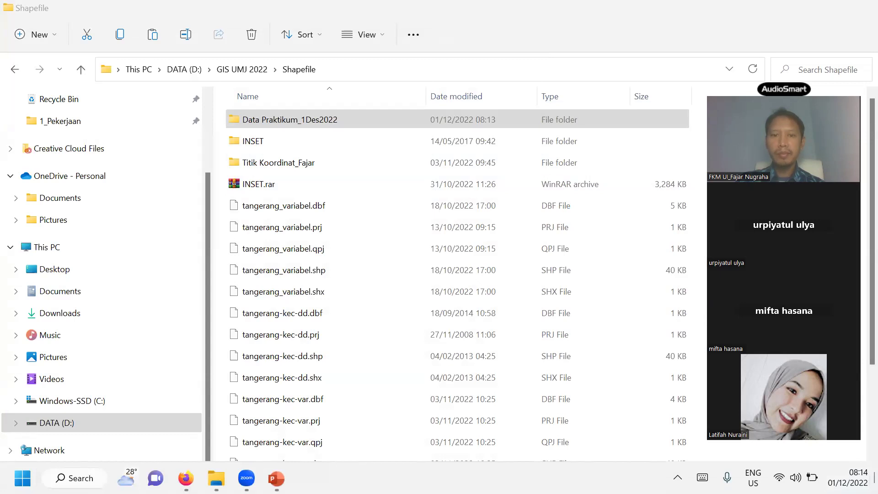
click(875, 478)
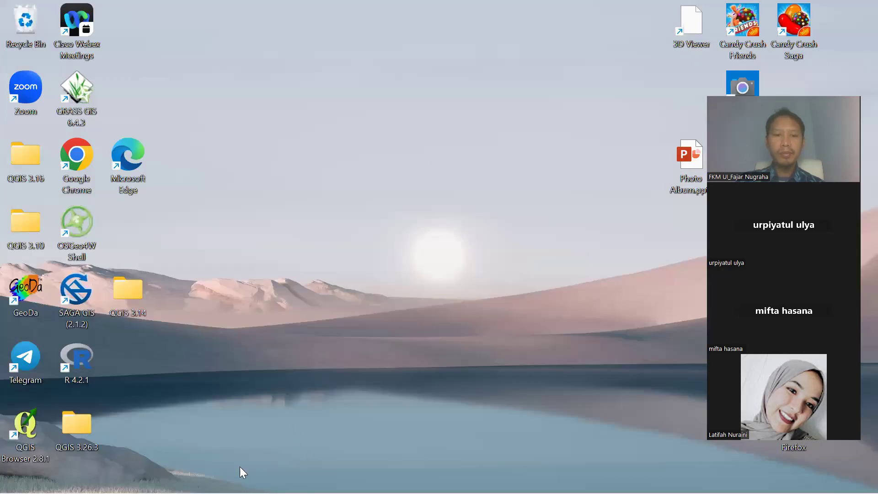
mouse_move(238, 493)
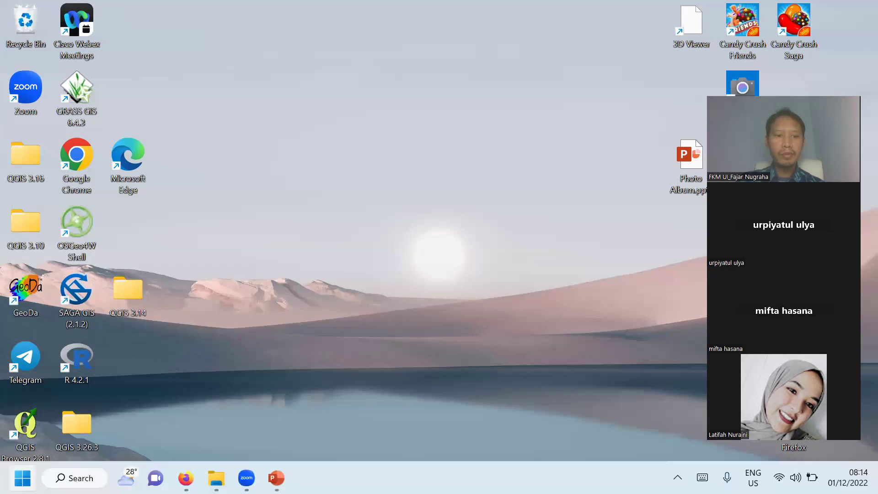
click(22, 478)
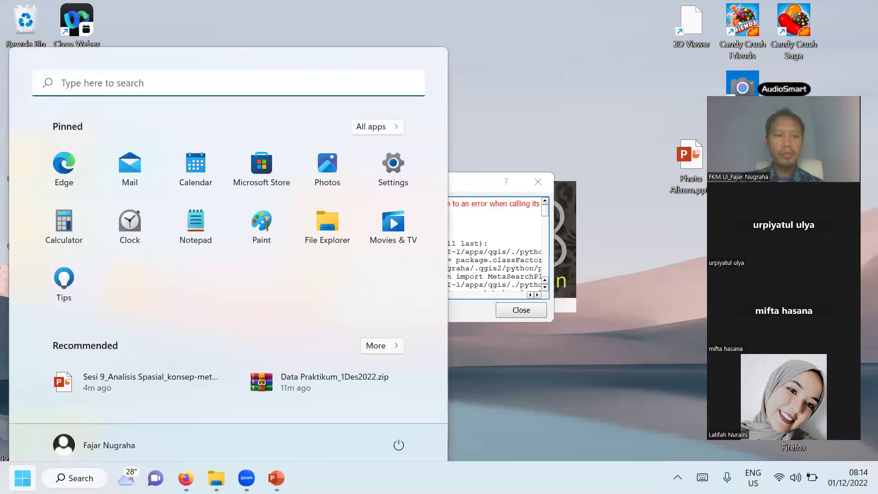
click(508, 311)
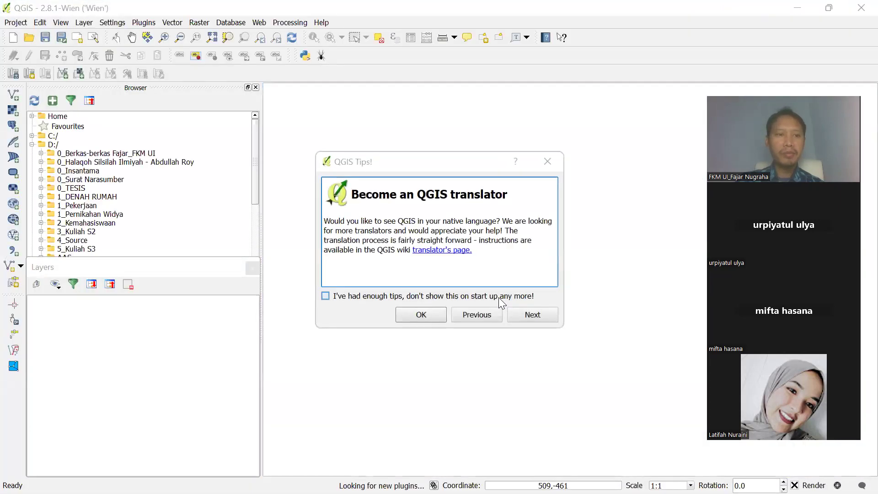
click(547, 161)
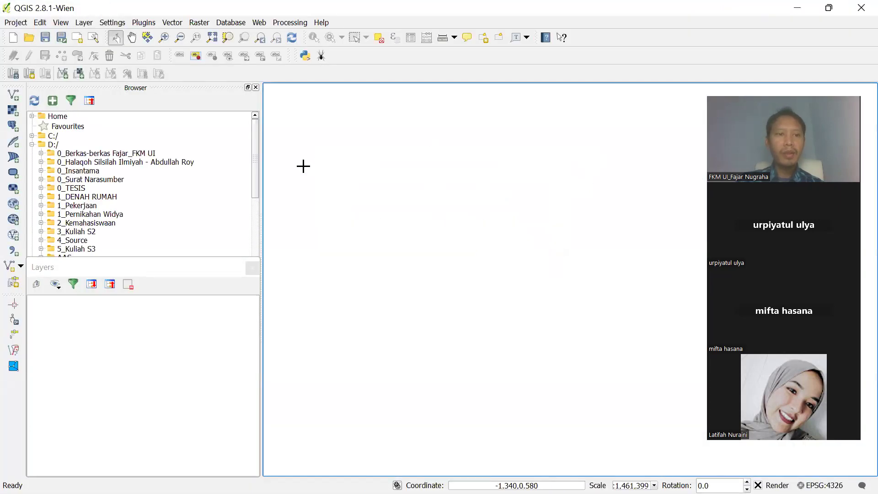
Add tangerang-kec-dd.shp from D:/GIS UMJ 2022/Shapefile to the map as a layer
drag(257, 168, 251, 225)
click(138, 224)
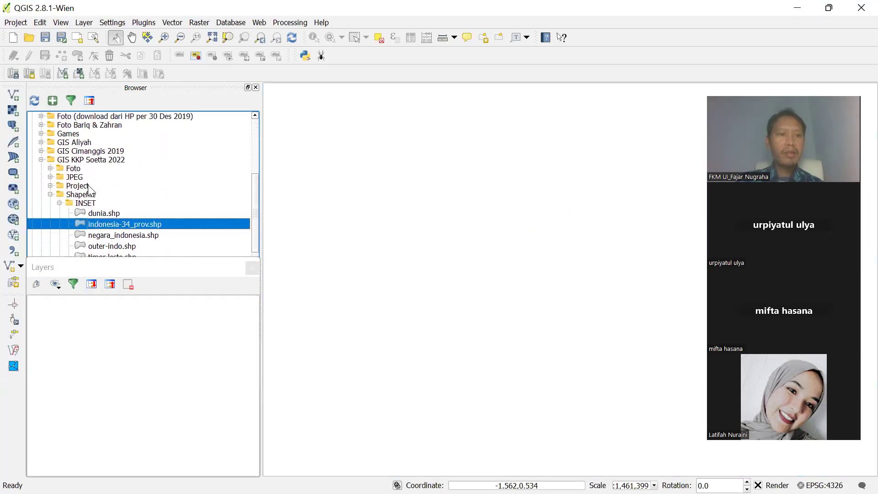
click(42, 160)
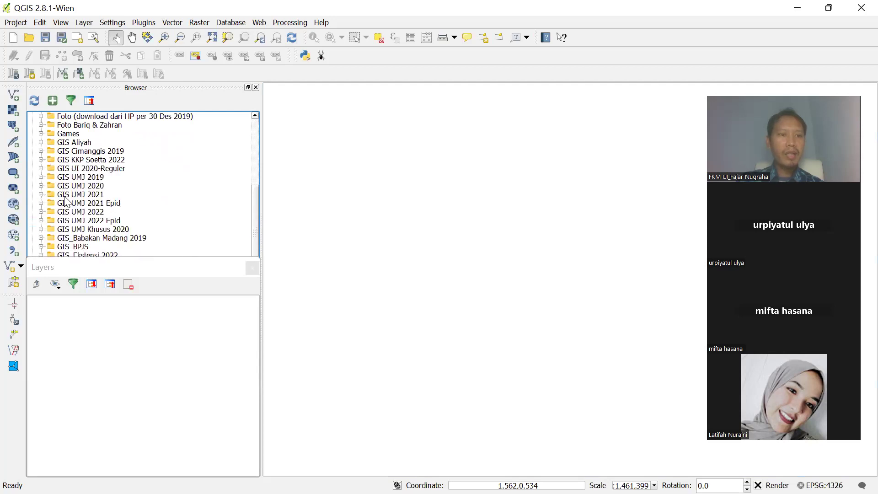
click(41, 212)
scroll(74, 218, down, 1)
scroll(73, 217, down, 1)
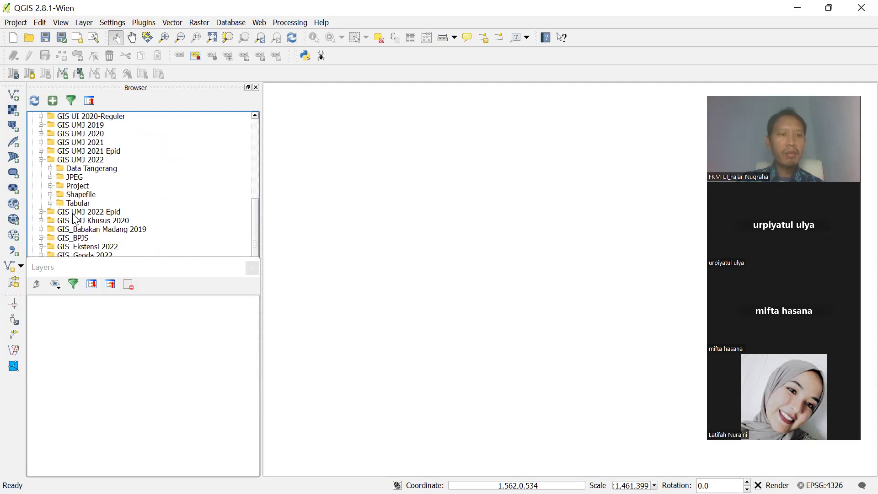
click(51, 194)
scroll(145, 210, down, 2)
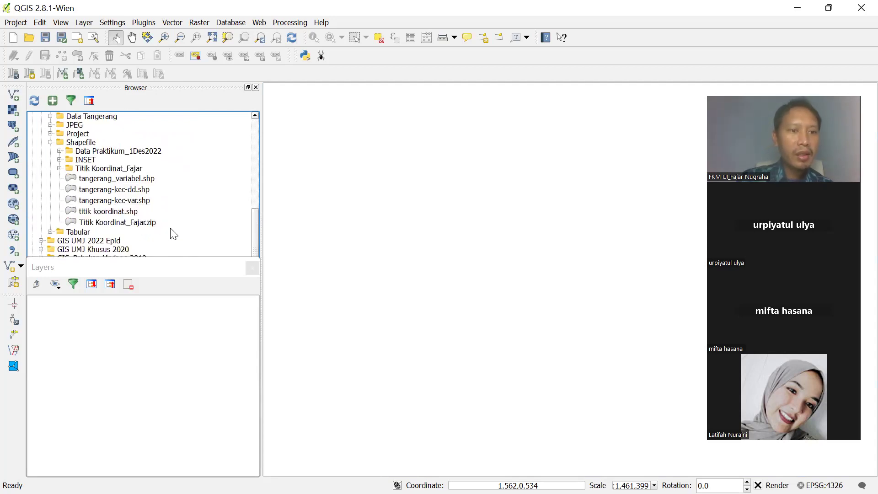
click(134, 191)
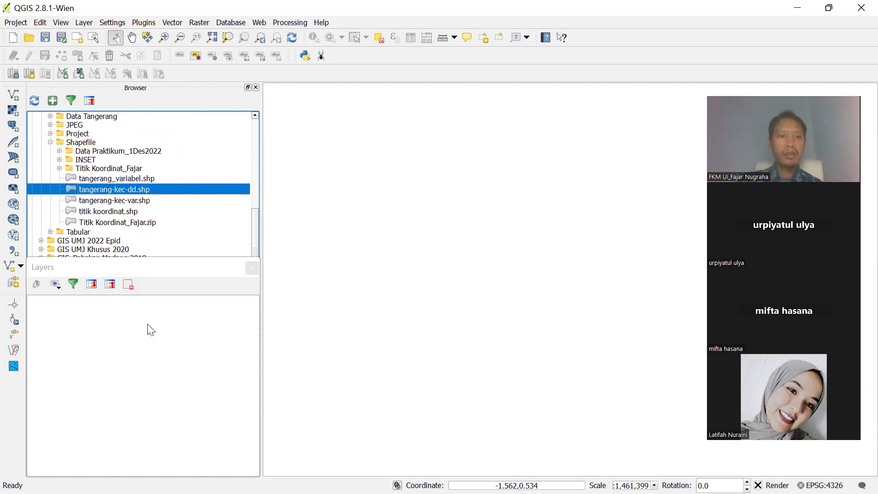
double_click(155, 187)
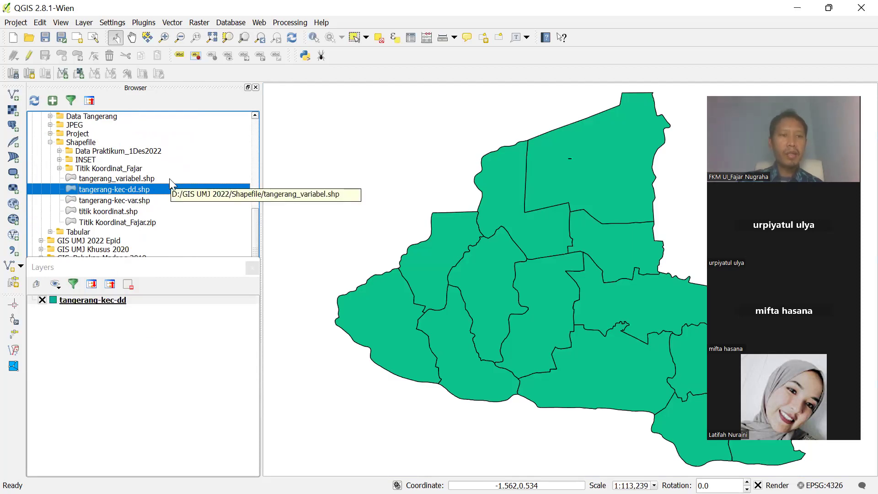
Add the PKM_Tangerang_DD.shp and RS_Tangerang_DD.shp point layers from the Data Praktikum_1Des2022 folder
click(60, 151)
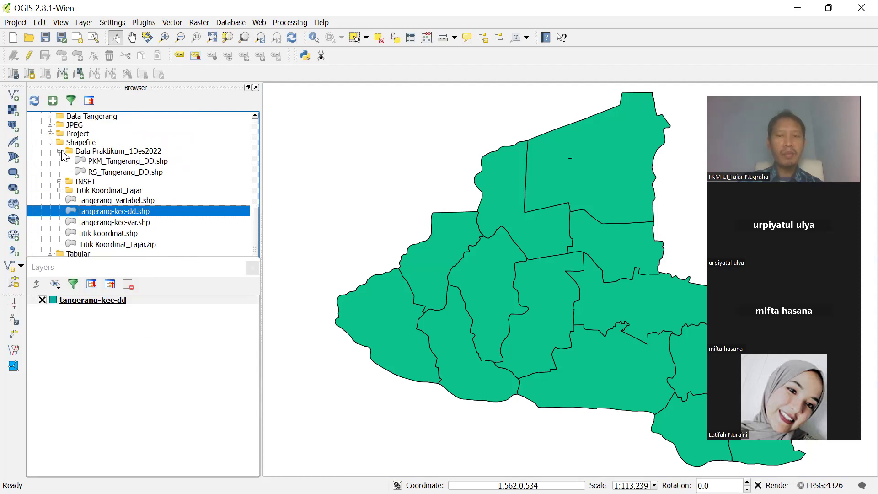
click(124, 162)
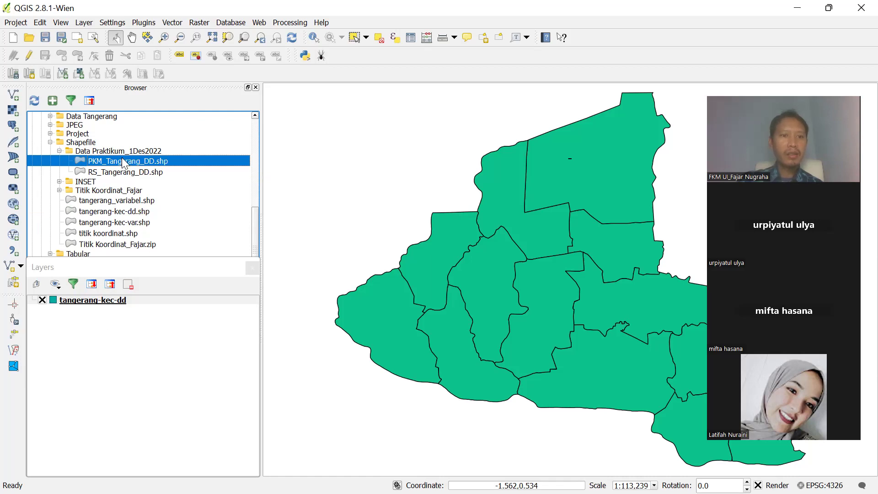
double_click(123, 162)
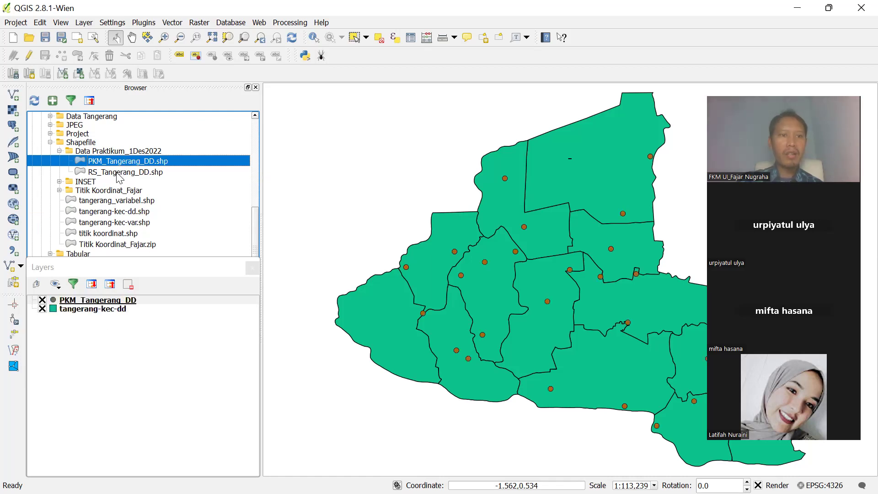
double_click(117, 173)
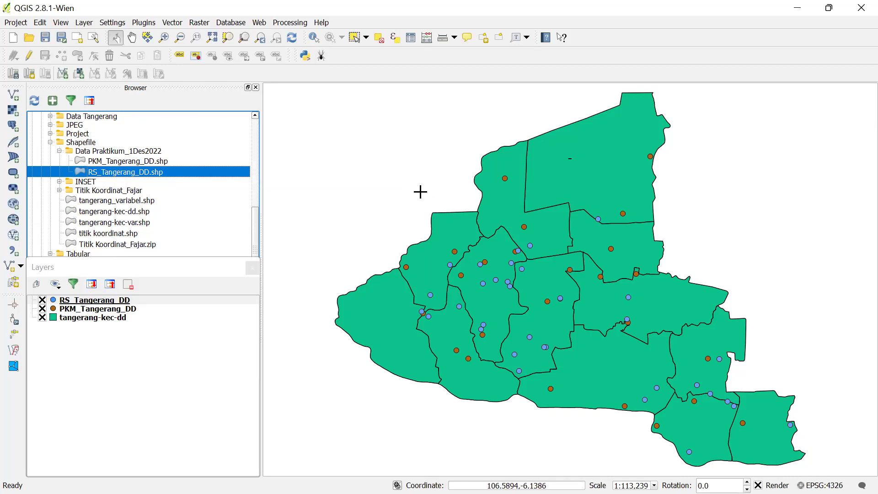
Switch to the PowerPoint presentation and start the slide show from slide 18, Contoh Penerapan Buffer(s)
mouse_move(276, 489)
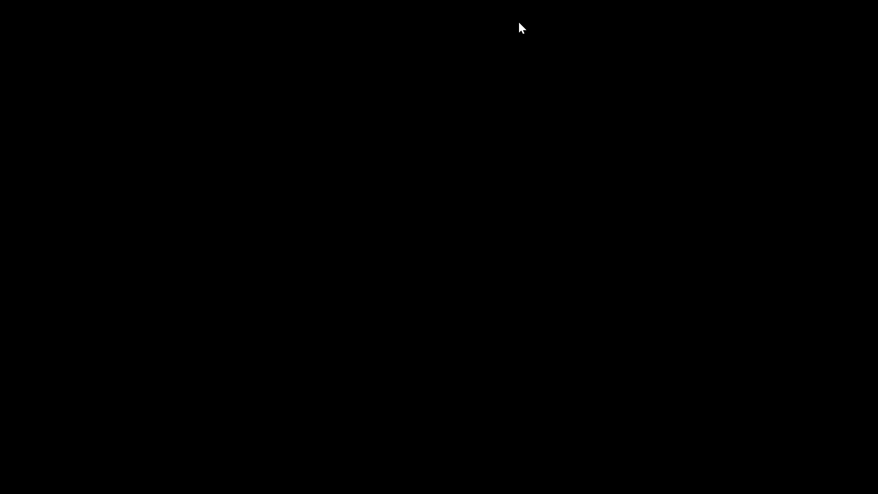
scroll(54, 288, down, 5)
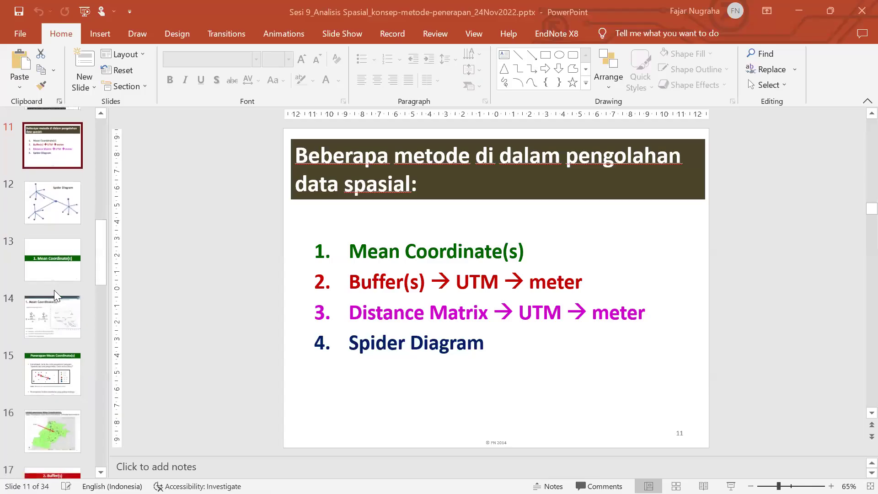
scroll(54, 293, down, 2)
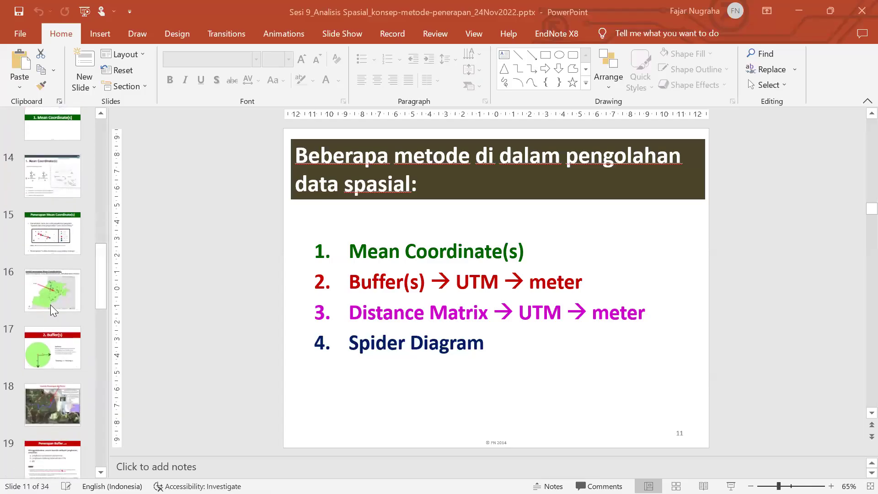
click(44, 403)
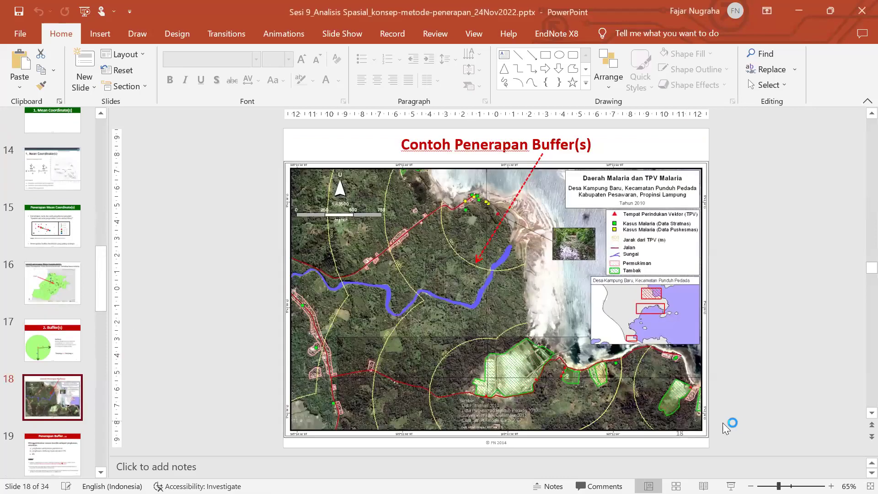
click(730, 486)
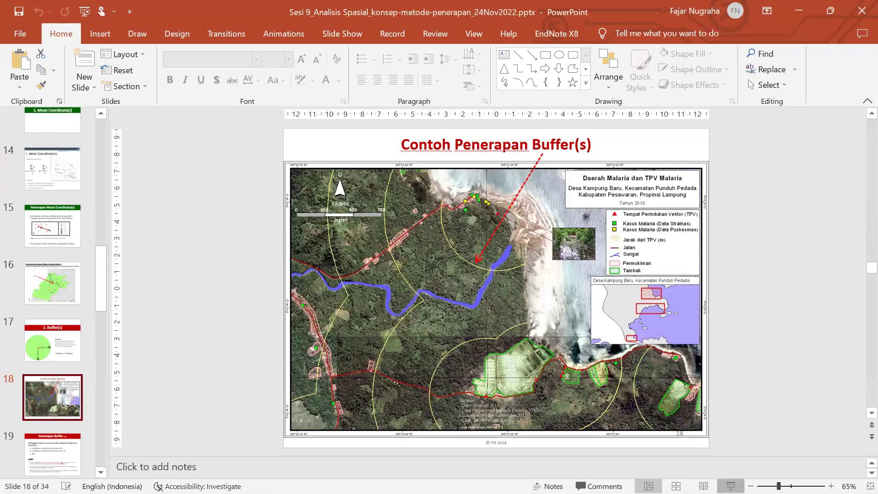
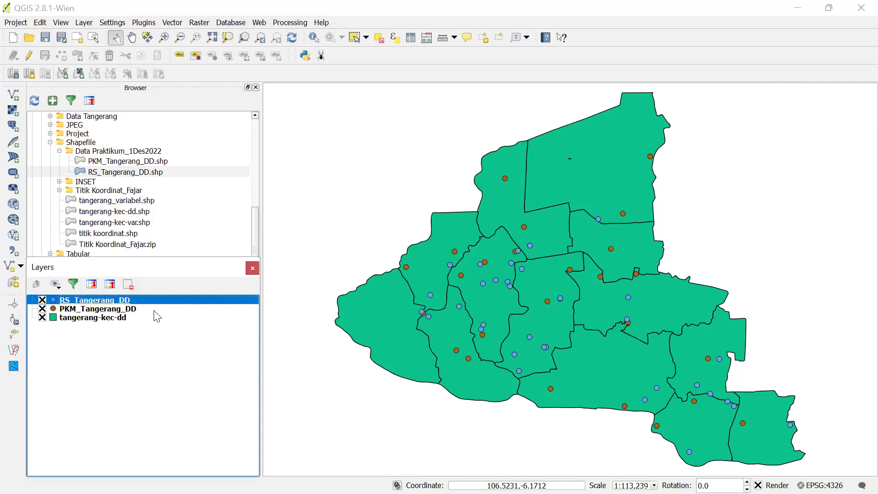
View the attribute table of the PKM_Tangerang_DD layer and widen the X1 and Y1 columns to show the full coordinates
click(155, 309)
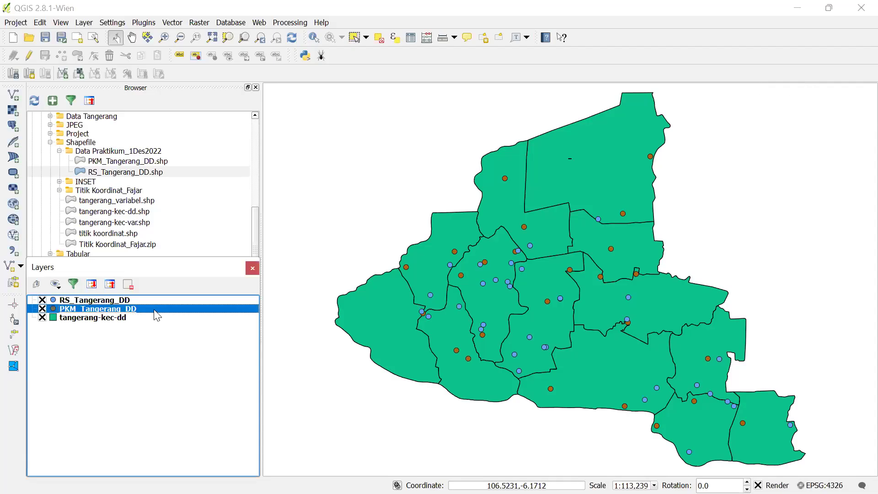
right_click(155, 310)
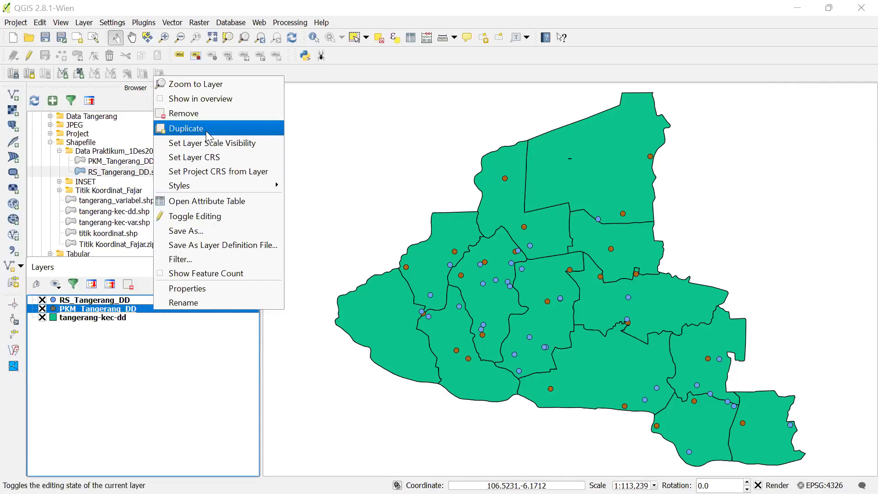
click(210, 203)
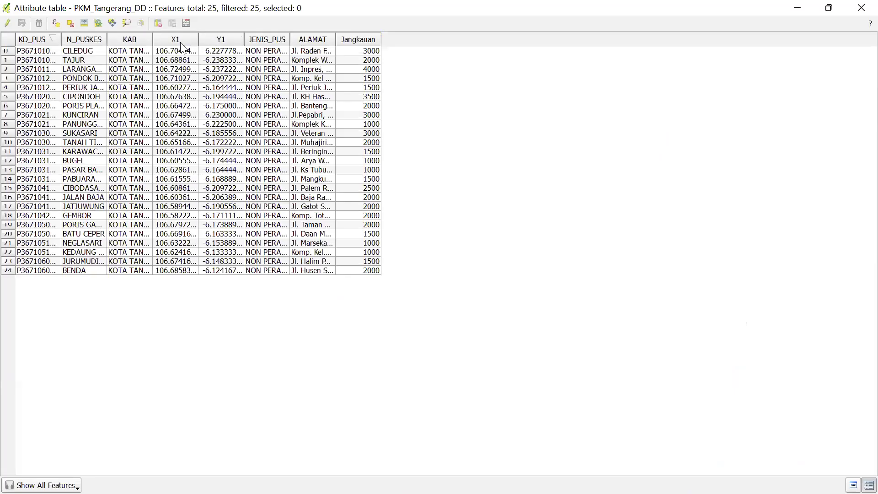
double_click(198, 39)
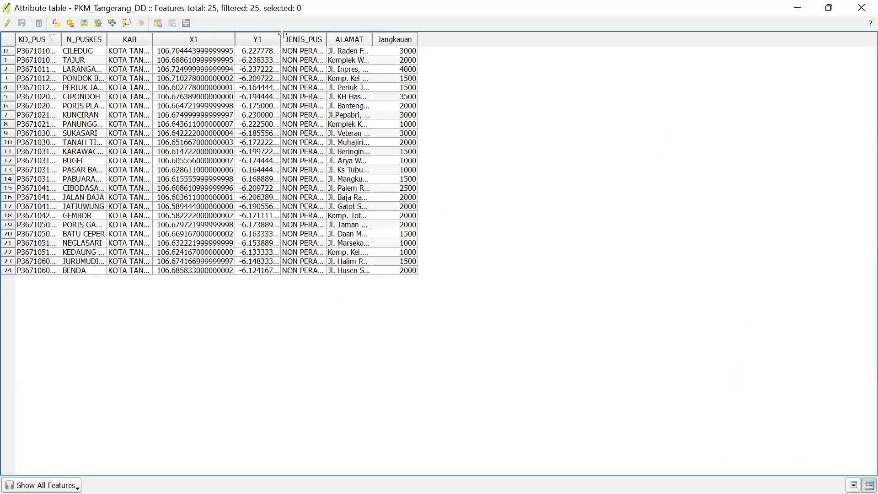
double_click(280, 38)
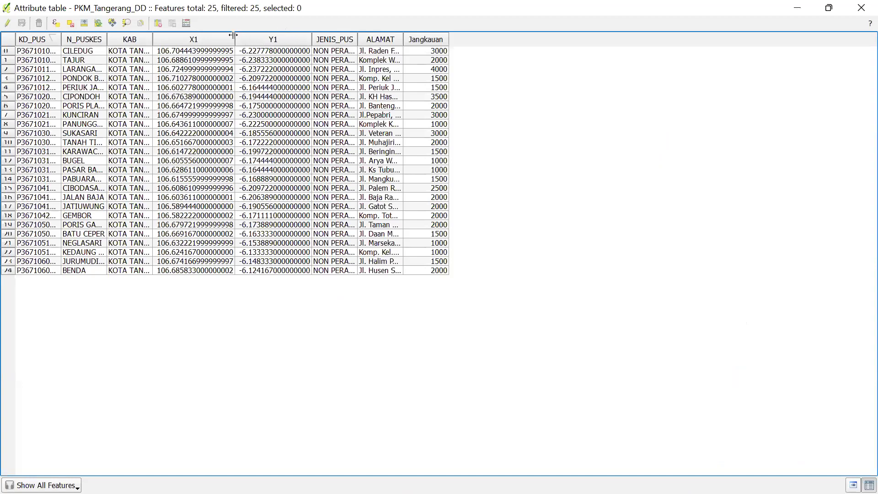
drag(236, 38, 253, 38)
drag(329, 38, 372, 37)
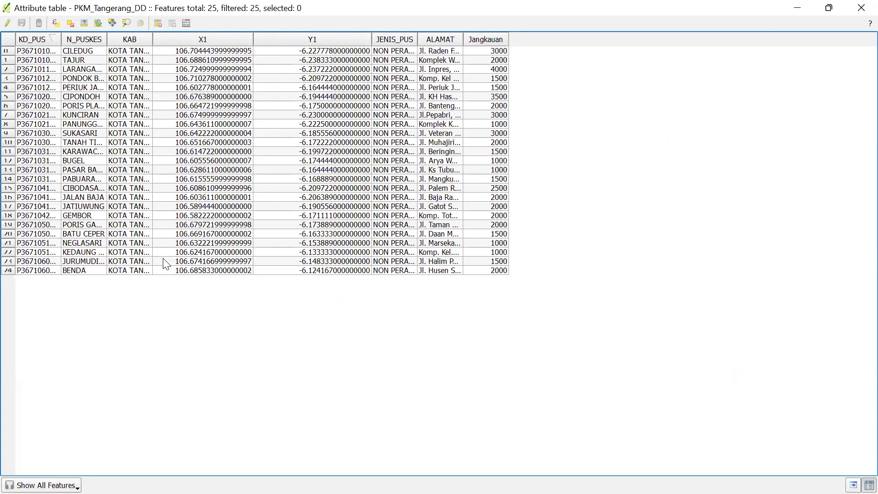
Fit the N_PUSKES and KAB columns to their contents, then close the attribute table
double_click(106, 37)
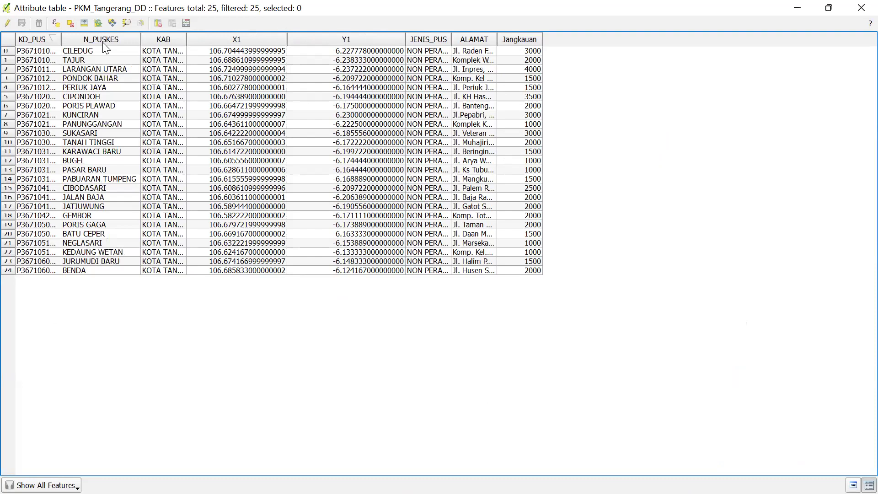
double_click(187, 37)
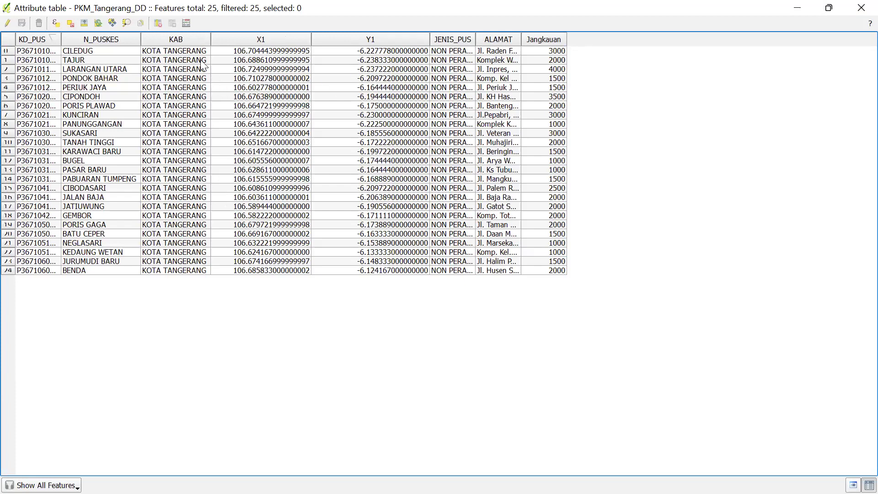
click(861, 8)
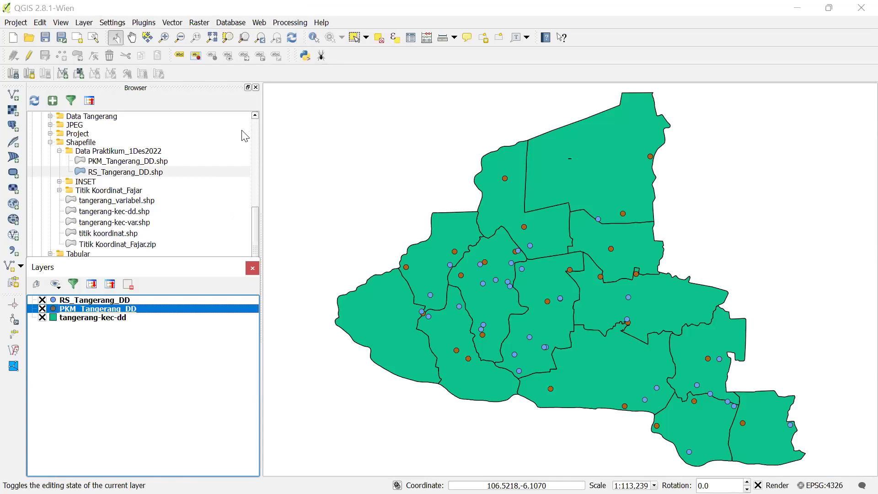
Start saving the PKM_Tangerang_DD layer as an ESRI Shapefile and browse to D:/GIS UMJ 2022/Shapefile/Data Praktikum_1Des2022 as the destination
right_click(195, 309)
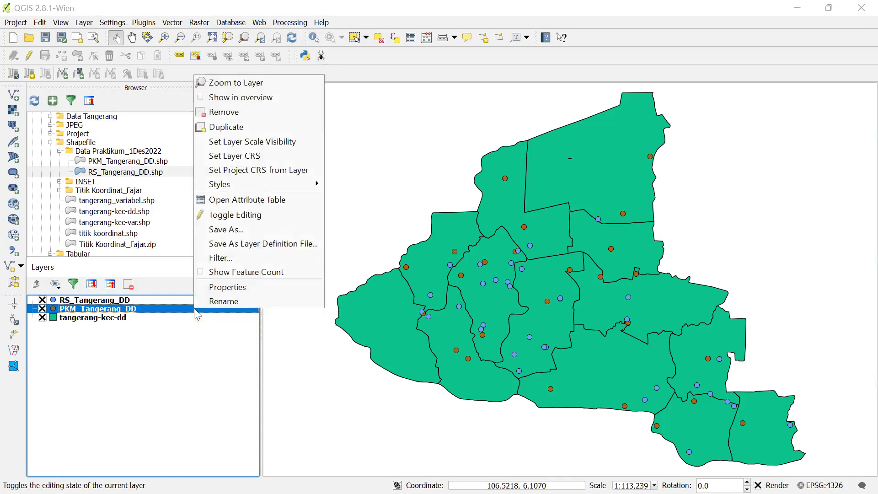
click(245, 234)
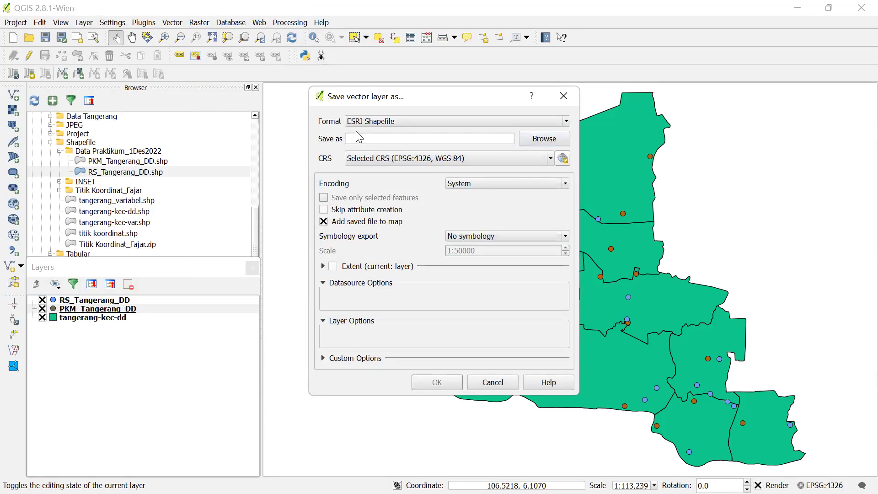
click(531, 137)
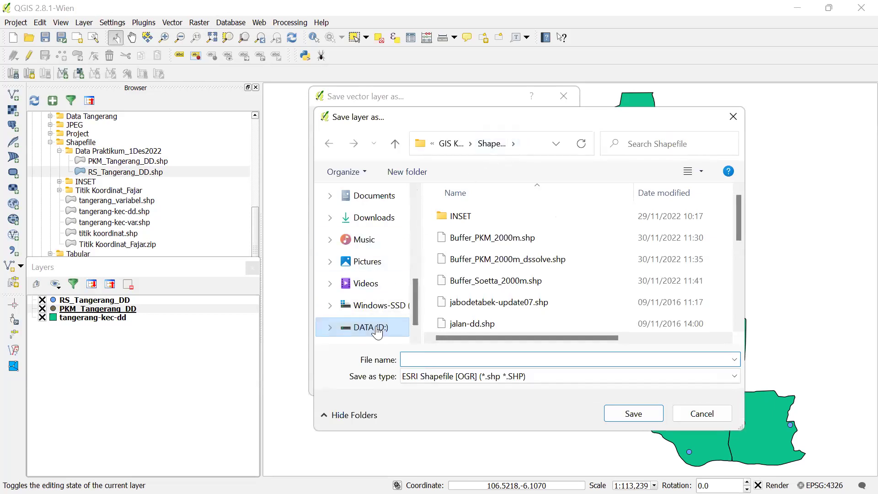
click(376, 328)
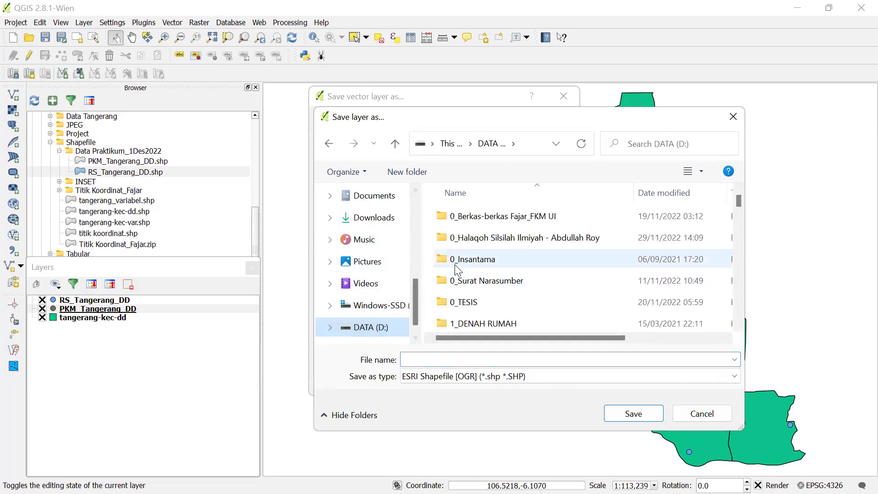
scroll(468, 263, down, 1)
scroll(490, 283, down, 2)
scroll(492, 285, down, 3)
scroll(491, 284, down, 2)
double_click(489, 260)
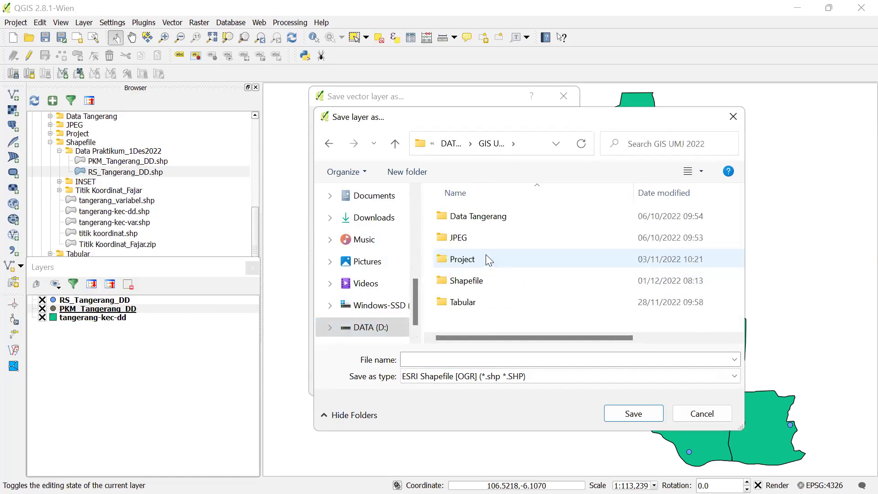
double_click(474, 282)
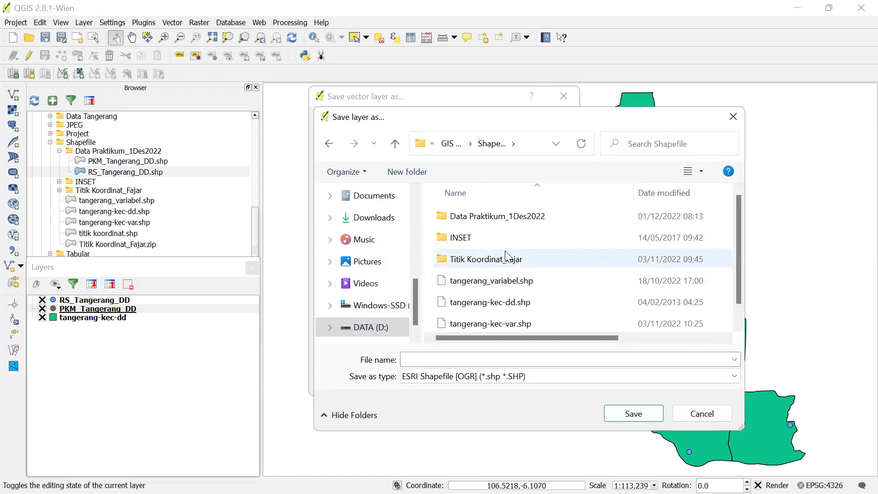
double_click(494, 217)
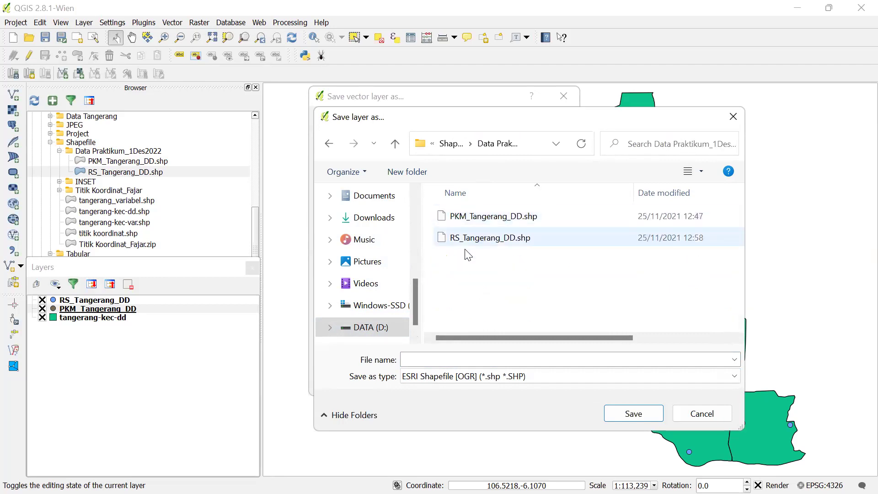
Base the output name on PKM_Tangerang_DD.shp without replacing that file, and set it to PKM_Tangerang_UTM.shp
double_click(474, 223)
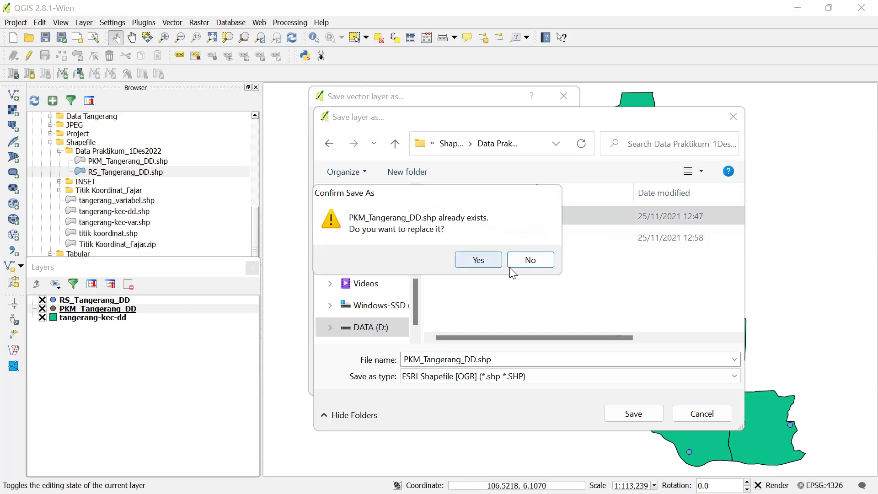
click(521, 262)
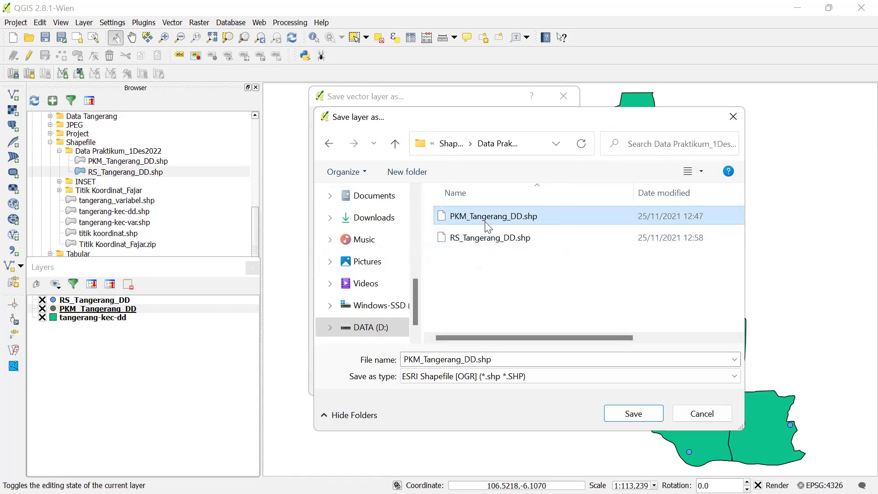
click(474, 361)
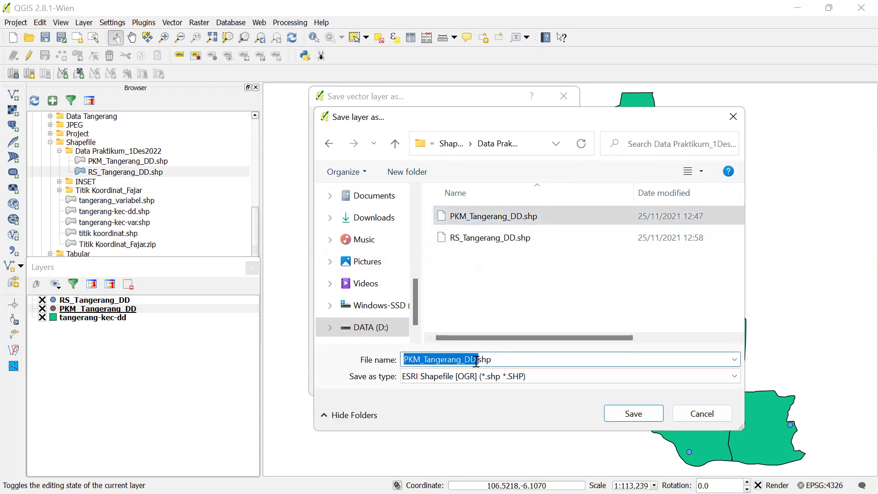
click(476, 360)
key(BackSpace)
key(BackSpace)
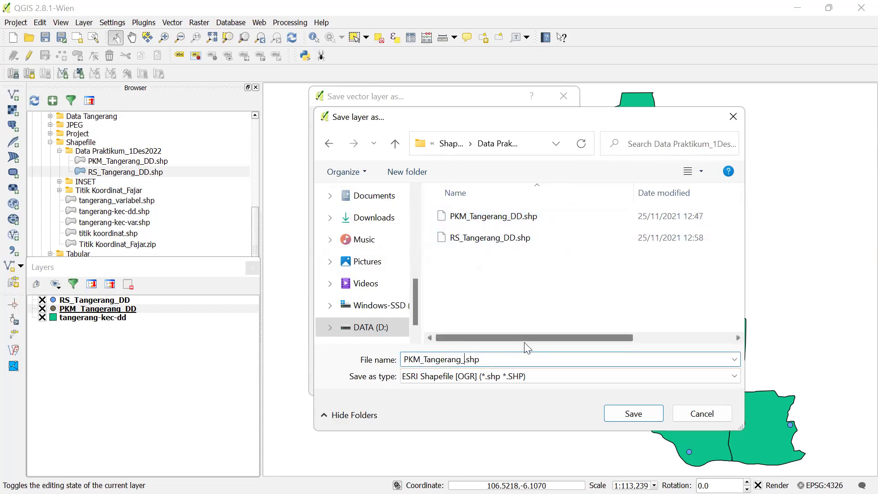
text(UTM)
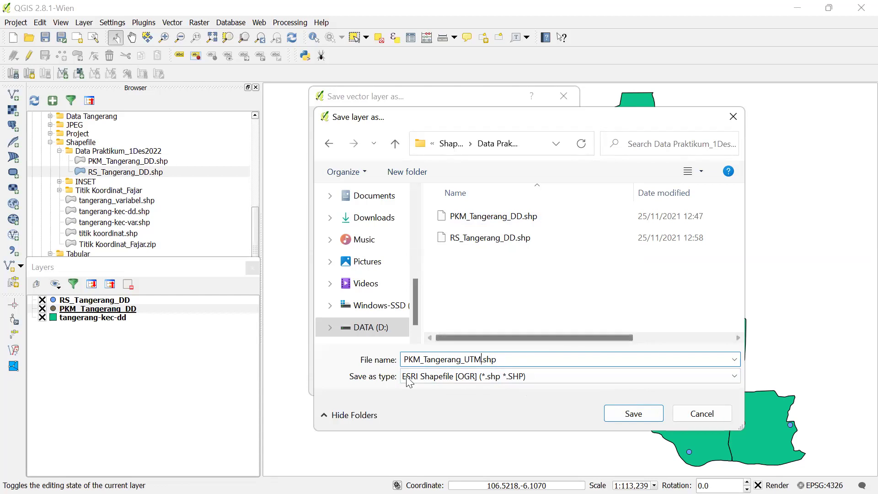
click(476, 360)
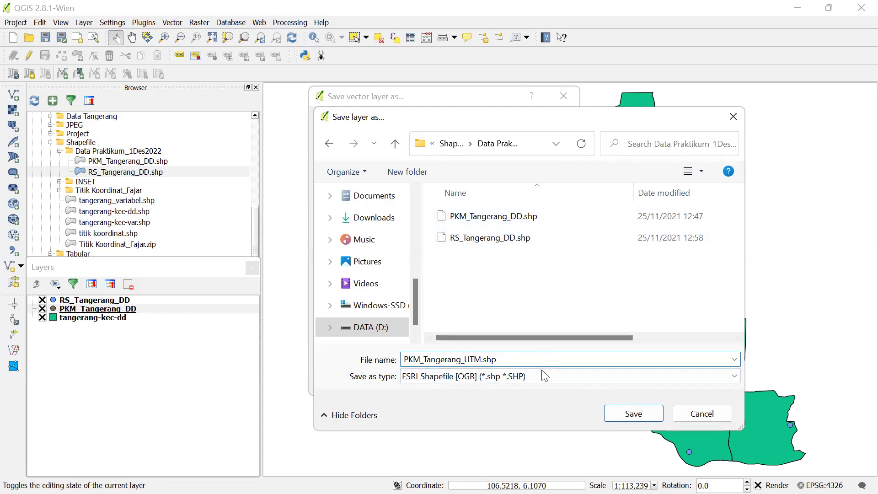
click(617, 419)
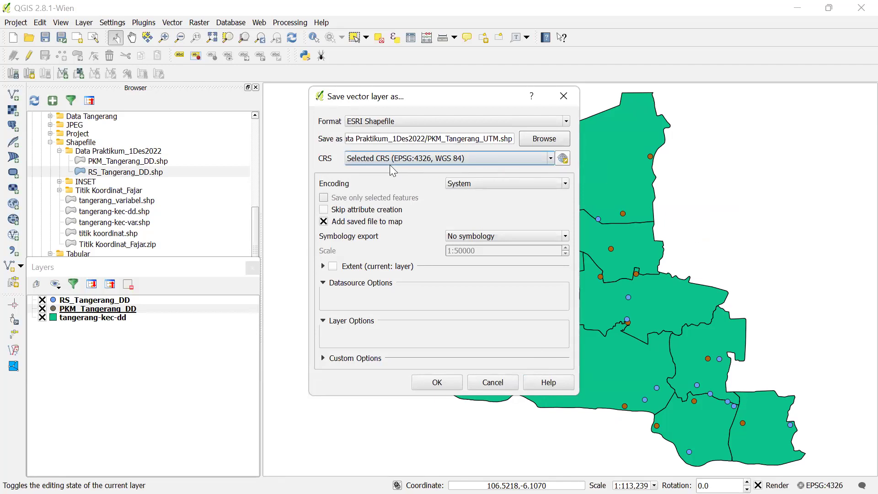
Choose a different coordinate reference system for the export and filter the available systems by "WGS 84 / UTM zone"
click(562, 158)
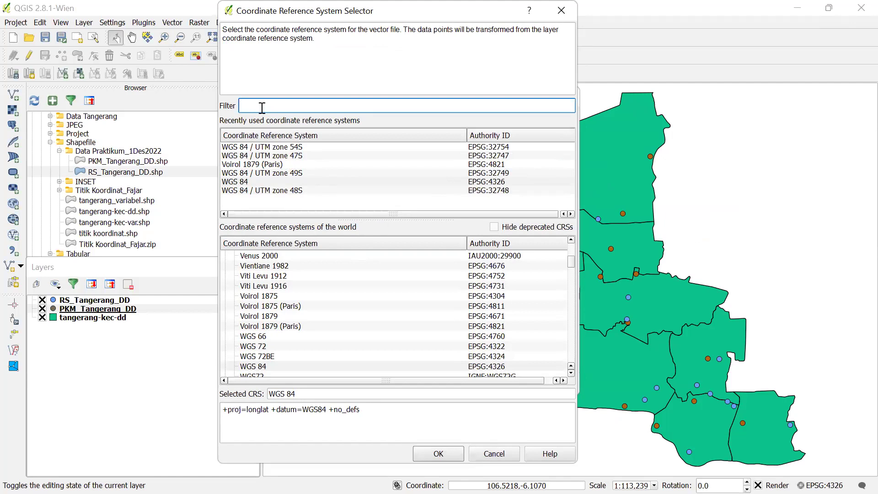
text(WG)
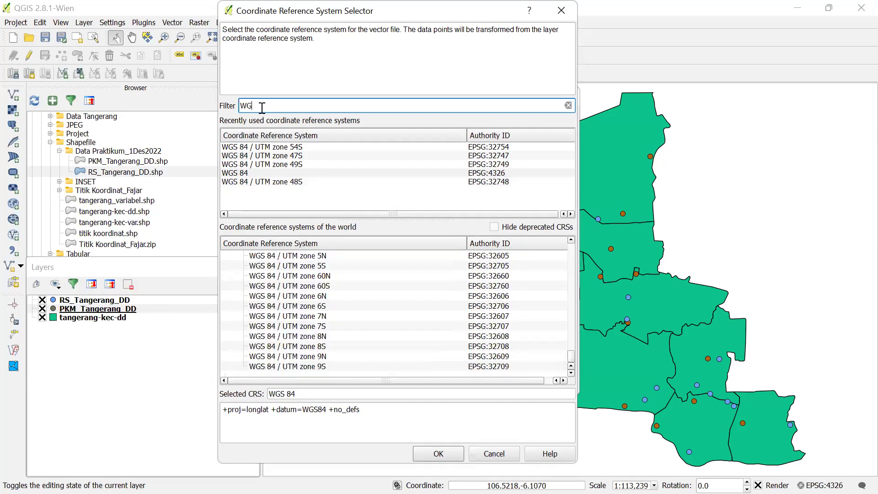
text(S 84)
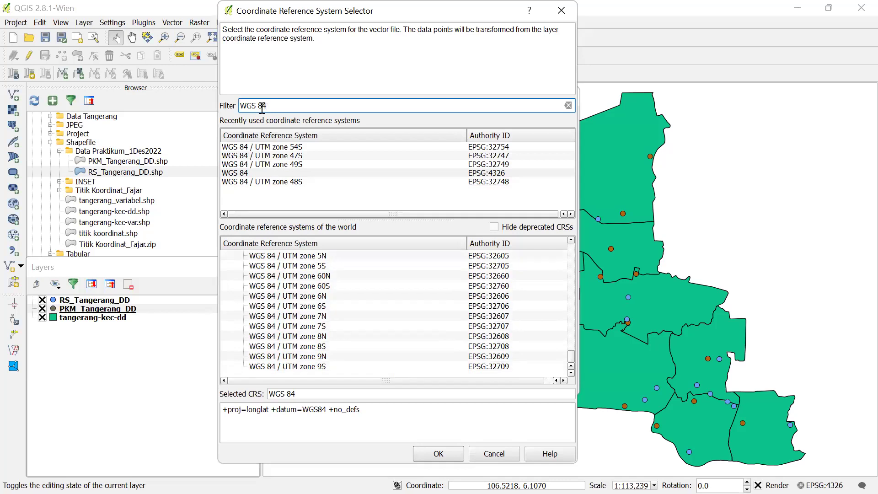
text( / UTM)
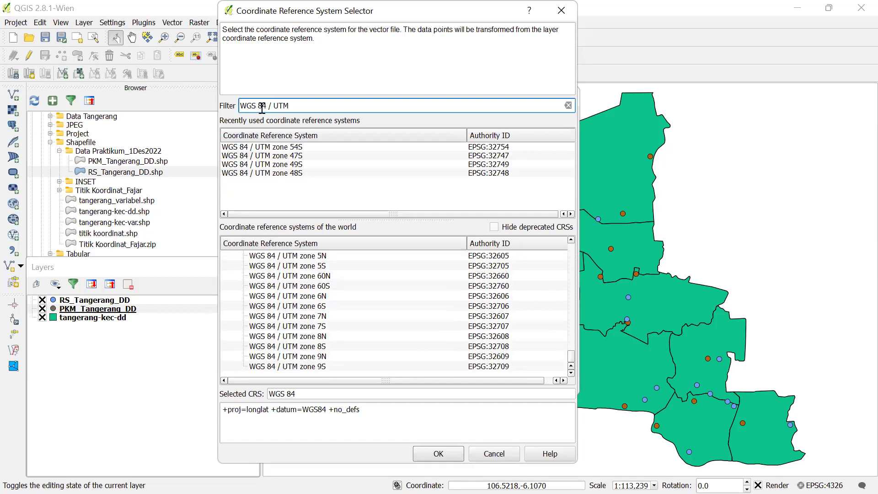
text( zone)
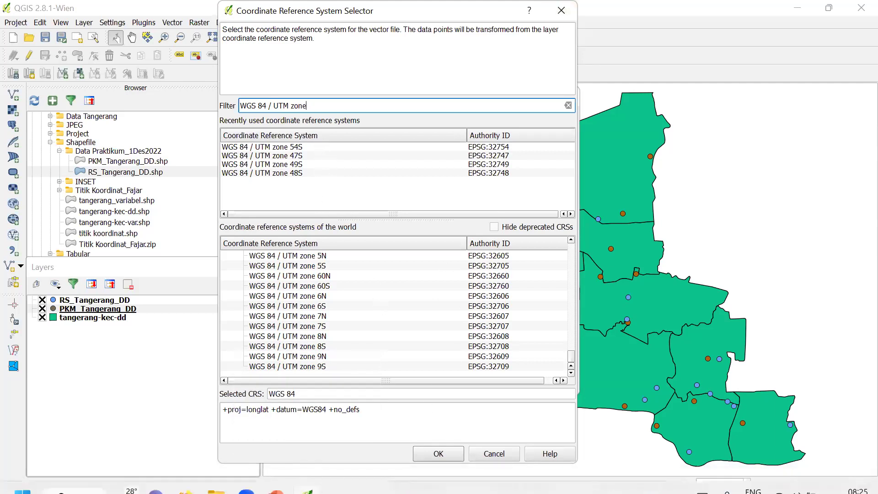
Consult the Indonesian UTM zone map in the PowerPoint slide show and export the layer with CRS WGS 84 / UTM zone 48S
mouse_move(276, 477)
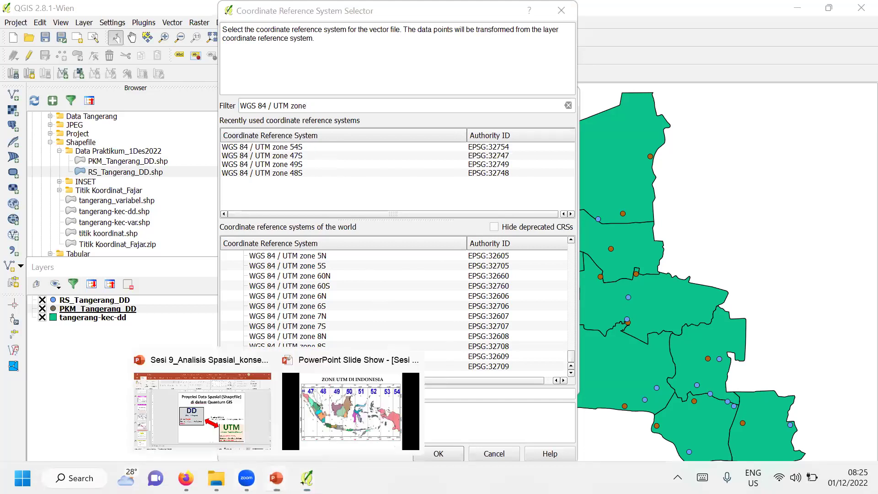
click(364, 423)
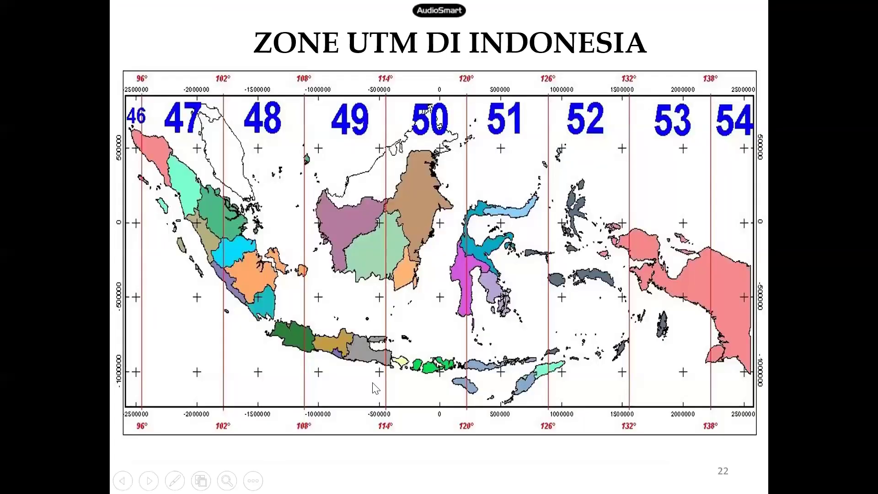
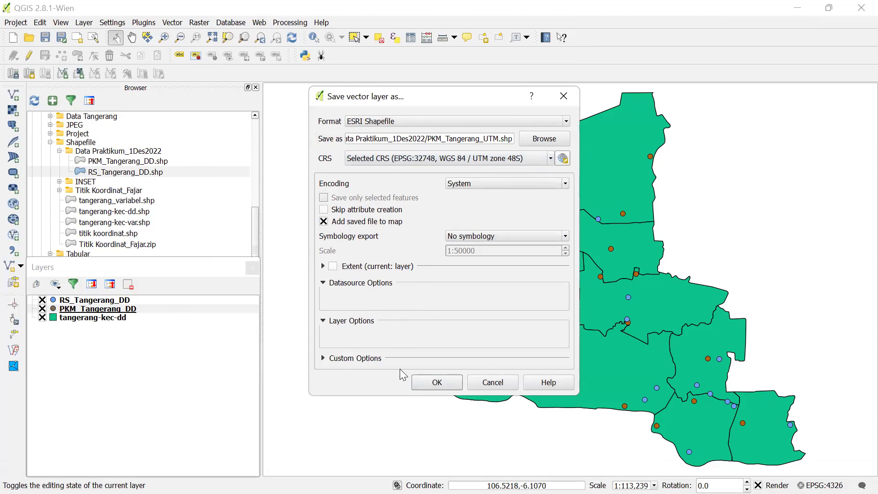
click(434, 386)
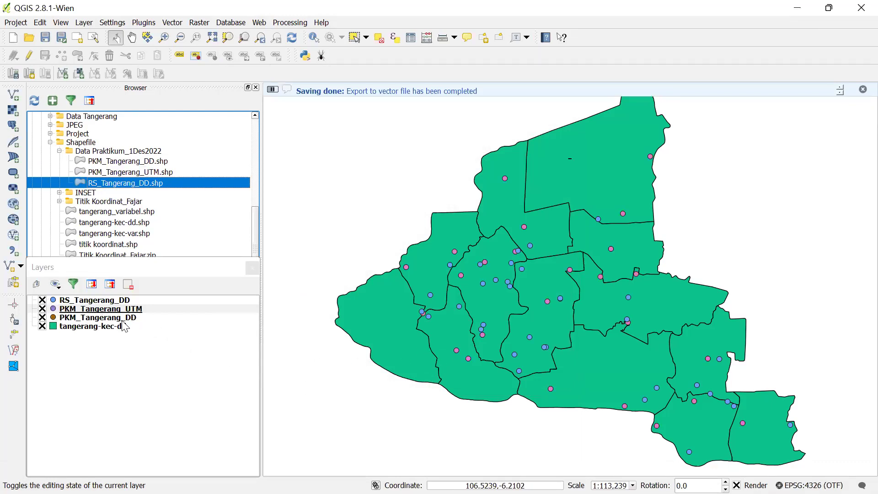
click(152, 303)
click(147, 311)
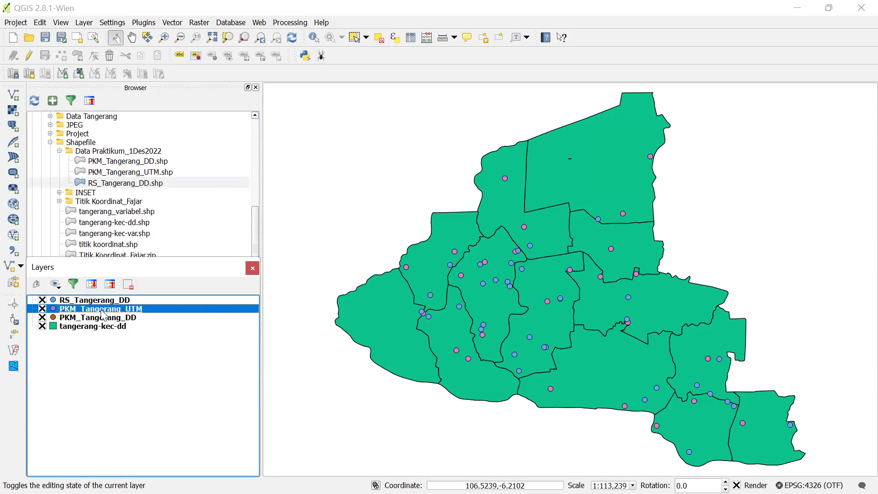
click(40, 300)
click(42, 300)
Start the Buffer geoprocessing tool with PKM_Tangerang_UTM as the input vector layer
click(173, 25)
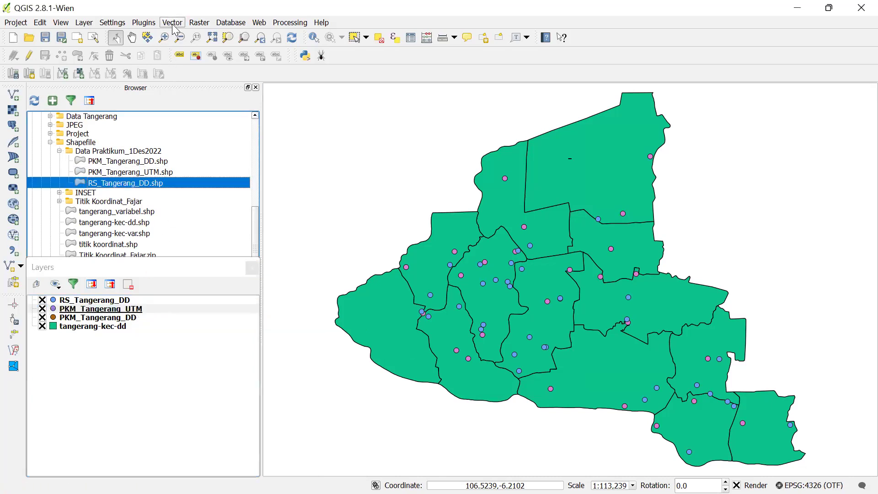
click(173, 22)
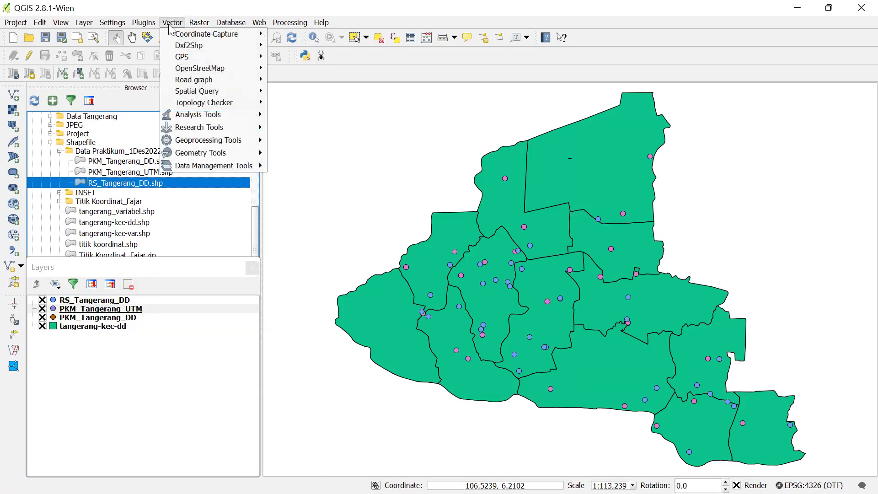
mouse_move(223, 141)
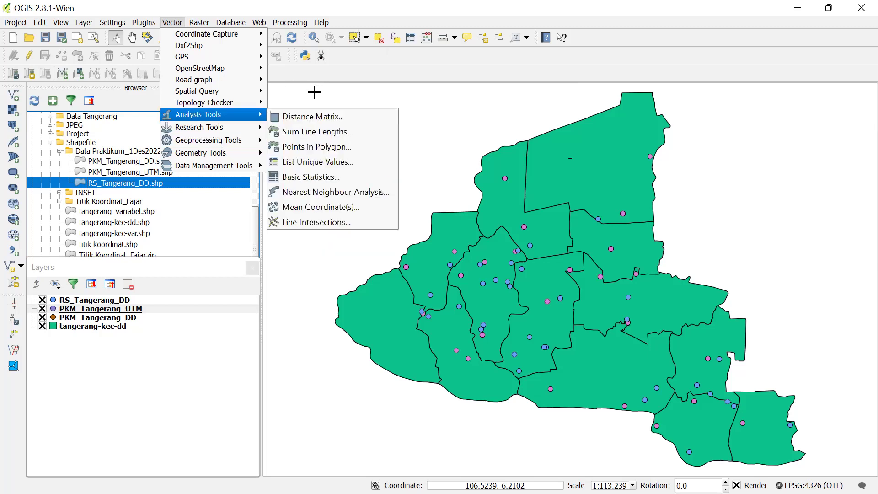
mouse_move(233, 117)
mouse_move(198, 23)
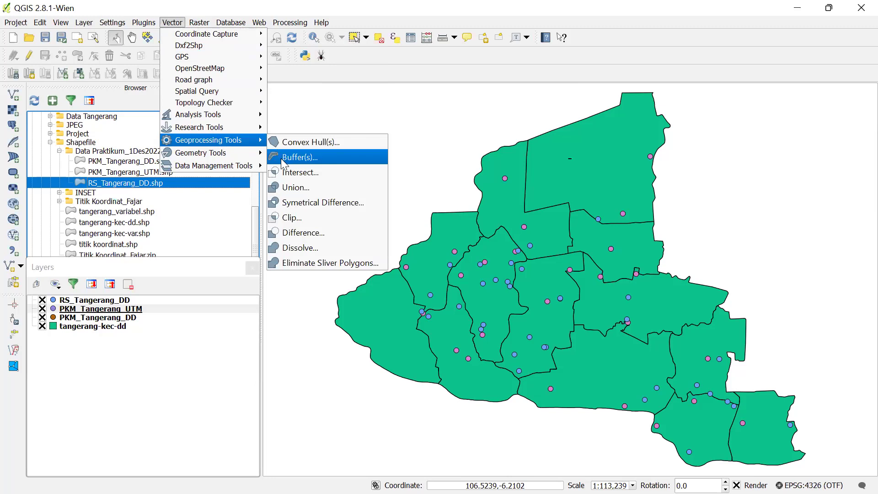
click(282, 161)
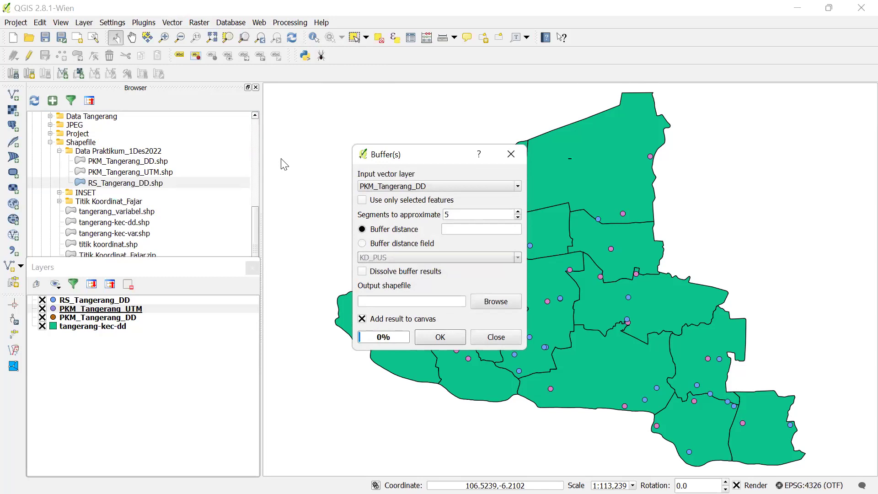
click(391, 187)
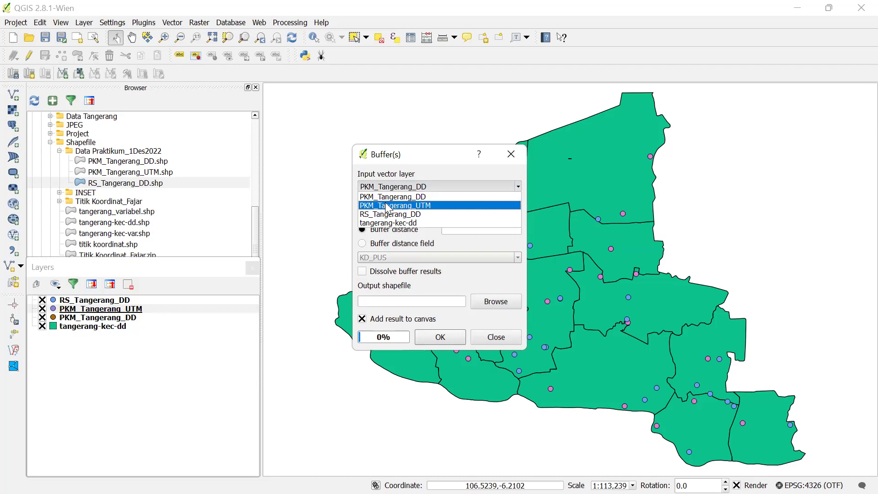
click(399, 196)
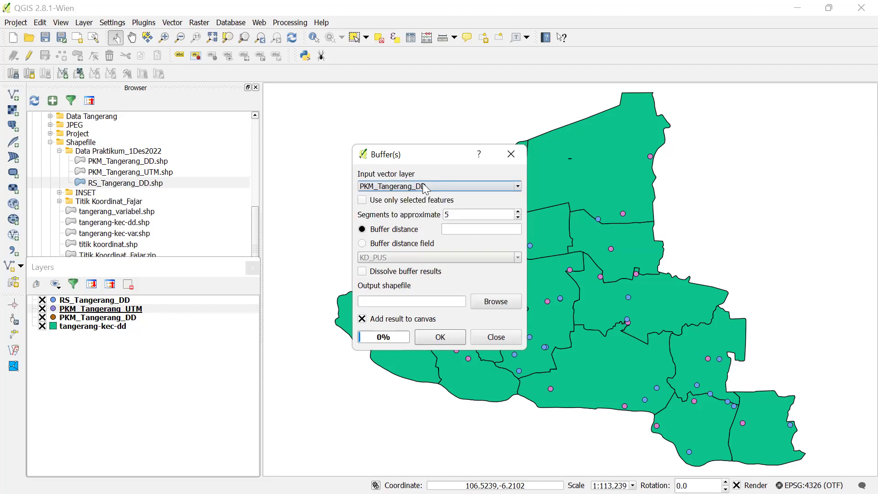
click(392, 192)
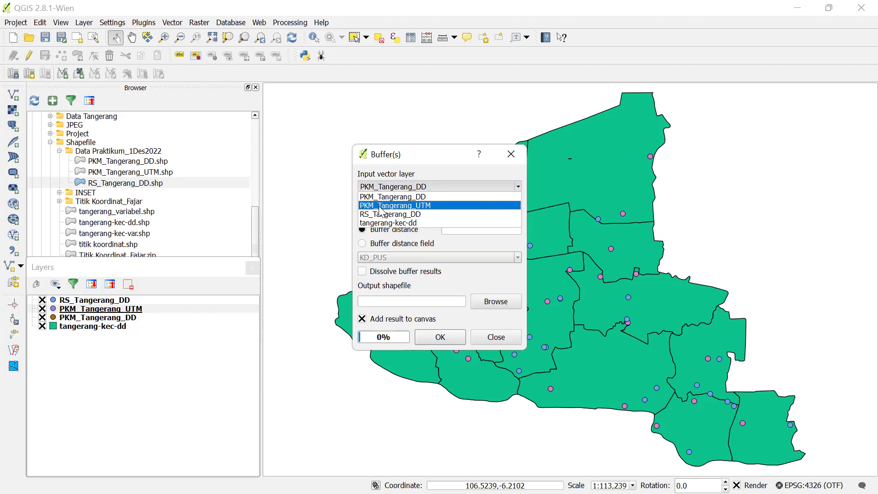
click(383, 206)
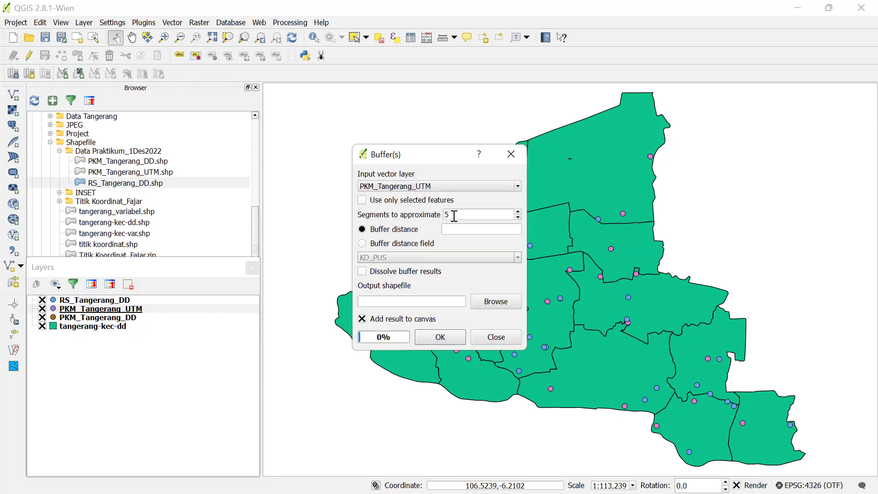
Set the buffer's segments to approximate to 99
drag(467, 216, 443, 221)
text(99)
drag(484, 214, 428, 217)
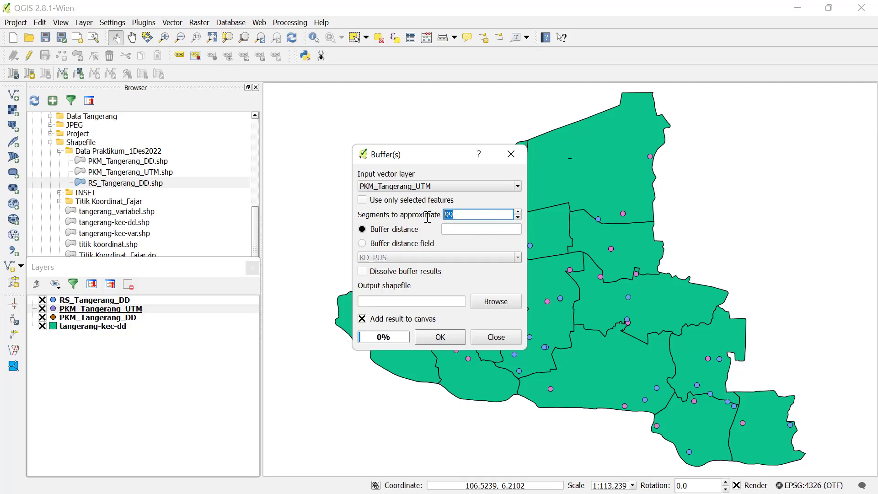
text(10)
drag(492, 215, 425, 221)
text(99)
Set the buffer distance to 2000 and enable dissolving of the buffer results
click(454, 230)
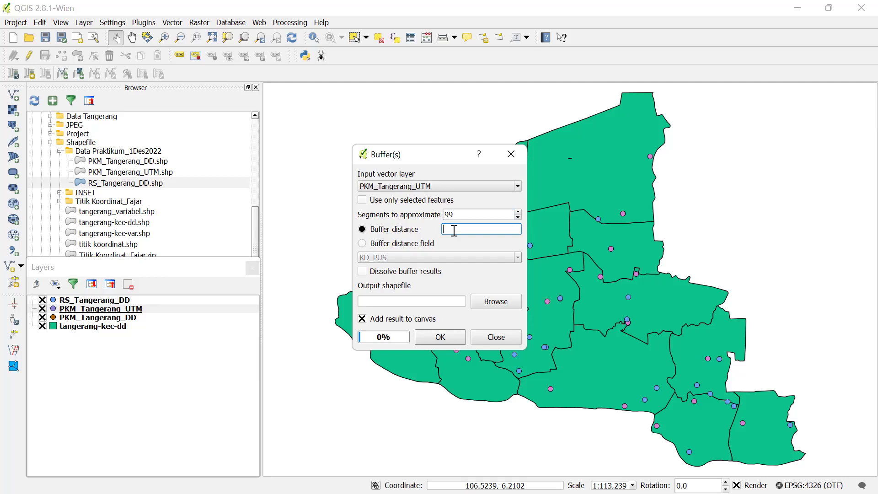
text(2000)
drag(443, 229, 475, 227)
click(476, 227)
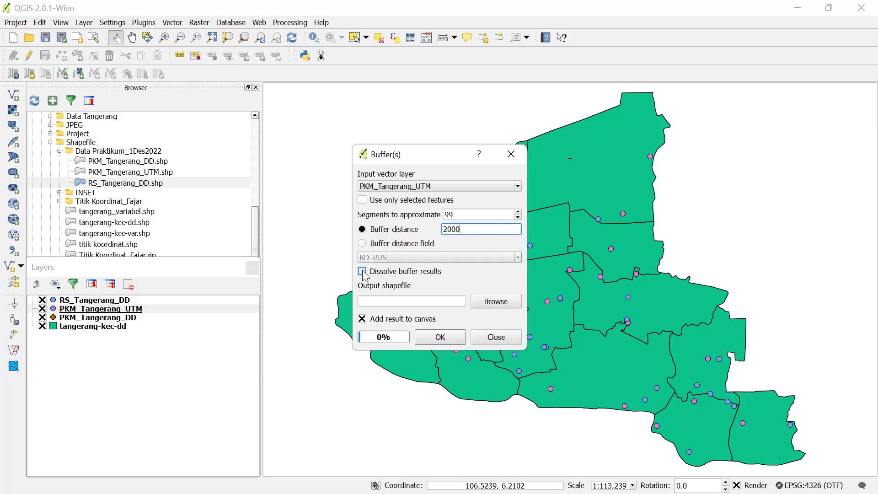
click(362, 271)
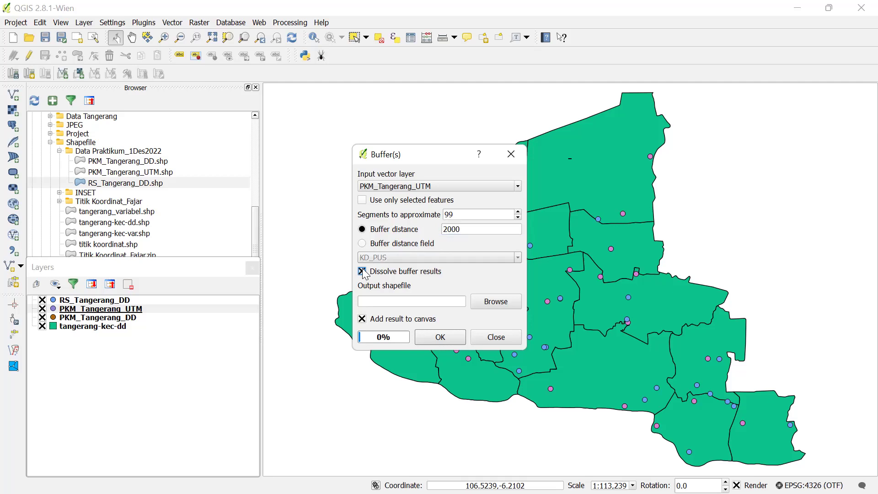
click(363, 272)
click(362, 271)
Browse to D:\GIS UMJ 2022\Shapefile\Data Praktikum_1Des2022 as the destination folder for the buffer's output shapefile
click(484, 297)
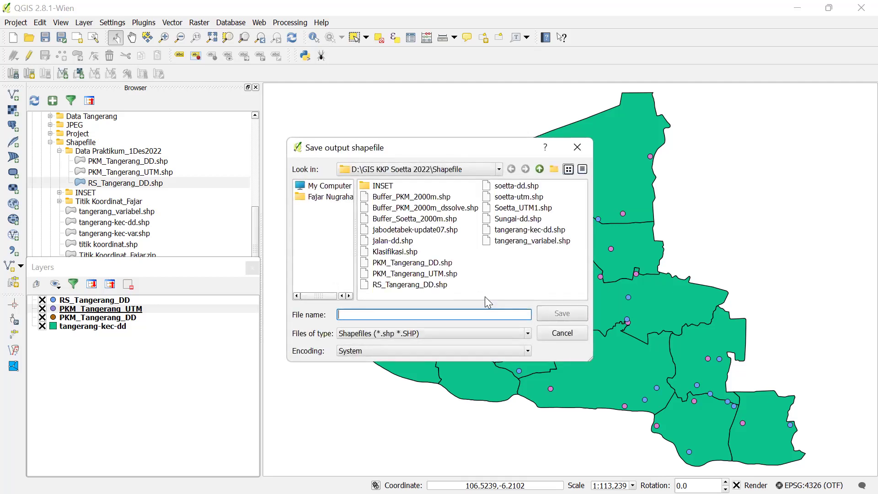
click(539, 169)
click(540, 169)
click(539, 170)
click(399, 200)
double_click(398, 201)
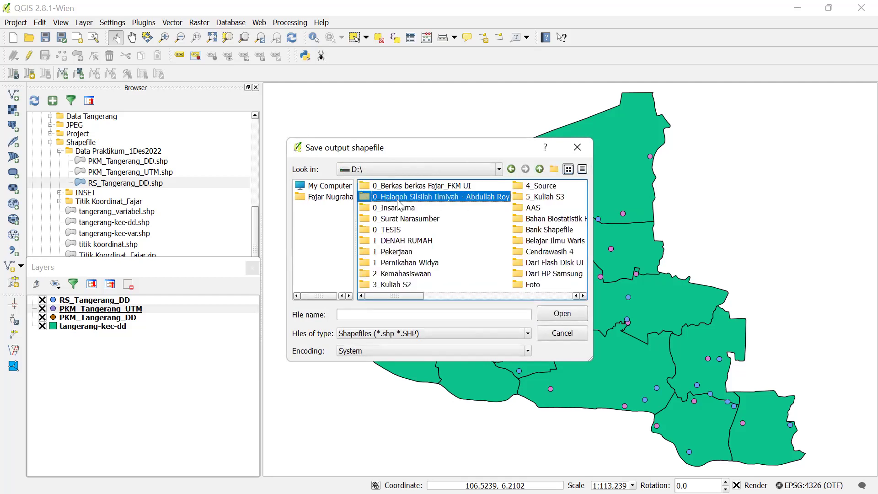
drag(406, 295, 452, 291)
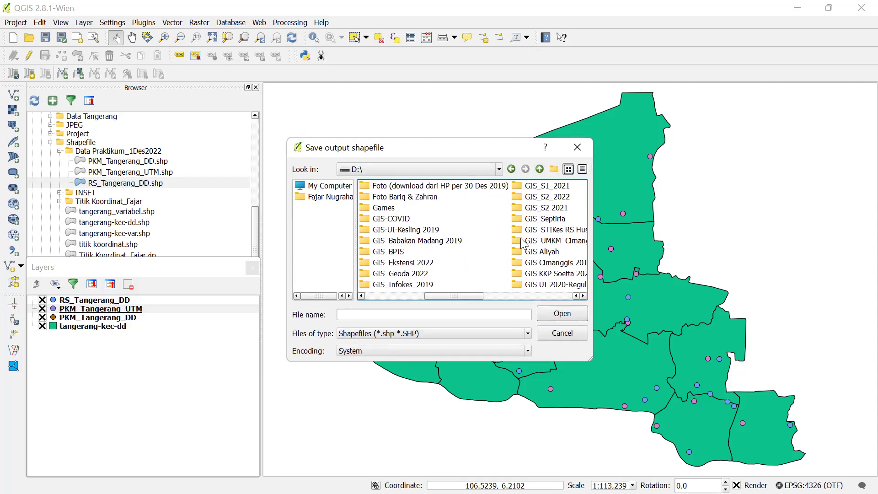
click(582, 296)
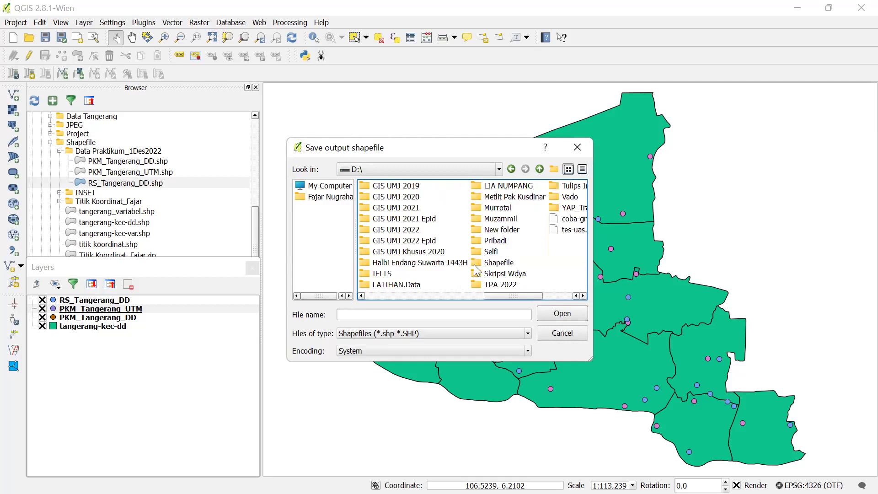
double_click(402, 231)
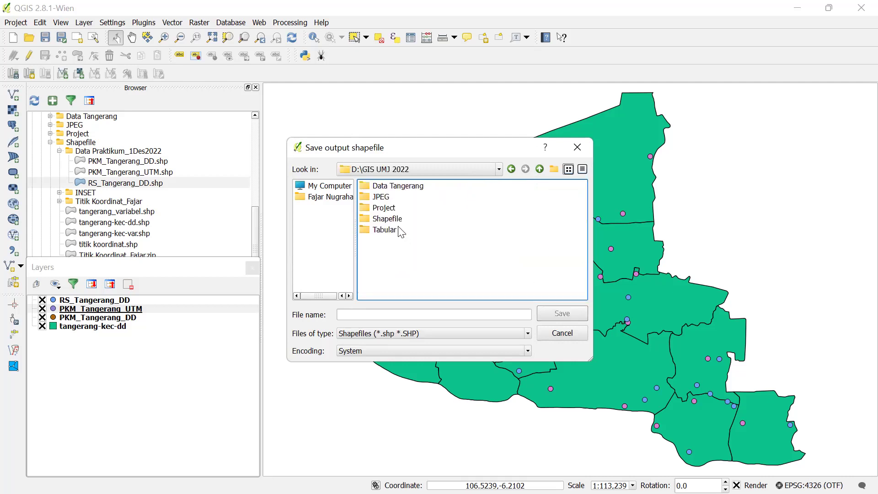
double_click(392, 215)
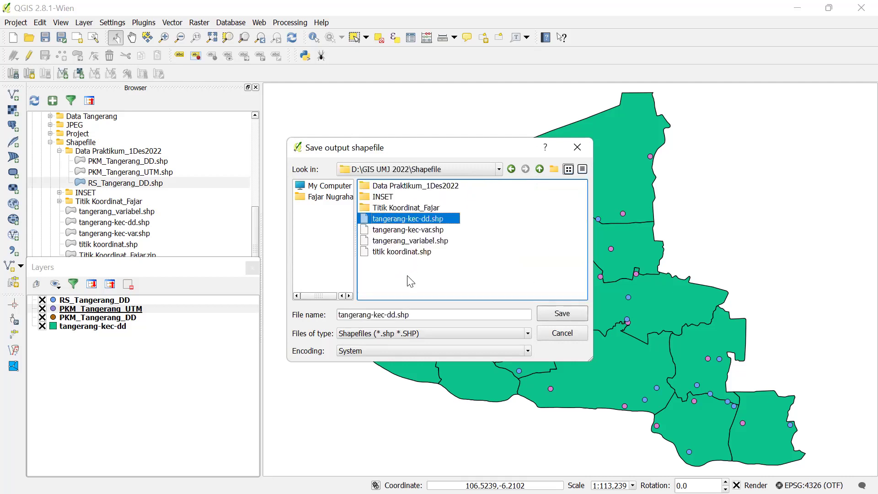
click(410, 188)
double_click(407, 185)
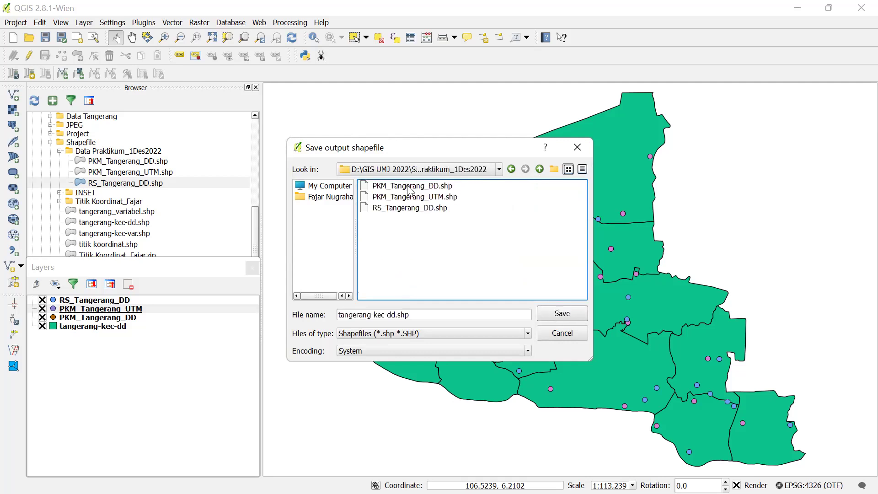
Name the output shapefile Buffer_PKM_2000m_dissolve, generate the buffer and close the Buffer tool
click(431, 311)
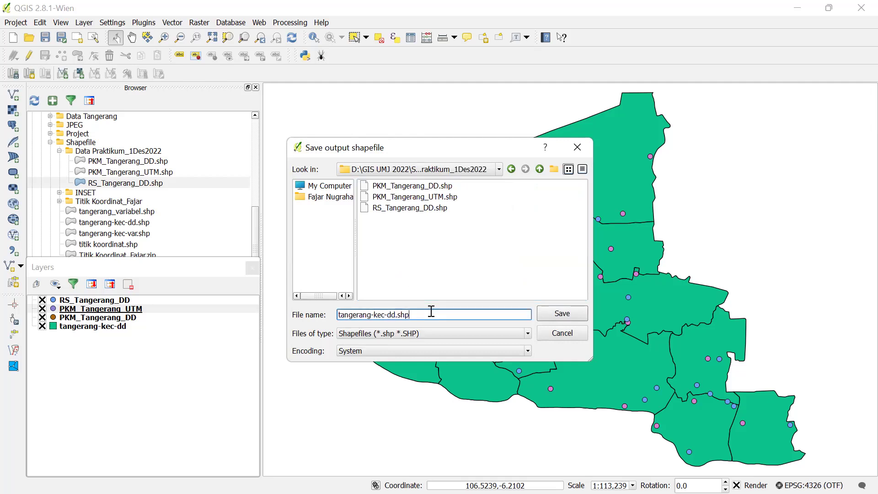
key(BackSpace)
key(BackSpace)
key(BackSpace)
key(BackSpace)
key(BackSpace)
key(BackSpace)
key(BackSpace)
key(BackSpace)
key(BackSpace)
key(BackSpace)
key(BackSpace)
key(BackSpace)
key(BackSpace)
key(BackSpace)
key(BackSpace)
key(BackSpace)
key(BackSpace)
key(BackSpace)
key(BackSpace)
text(Buffer_PKM_2000m)
text(_)
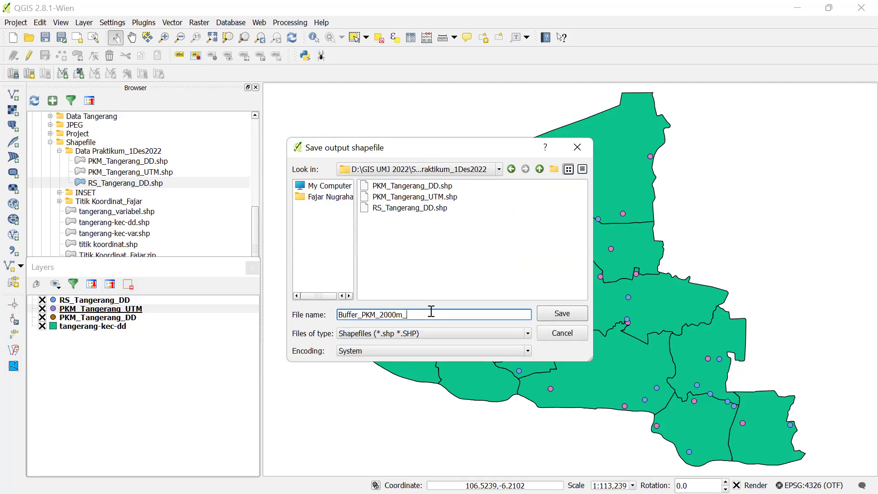
text(dissolve)
click(577, 315)
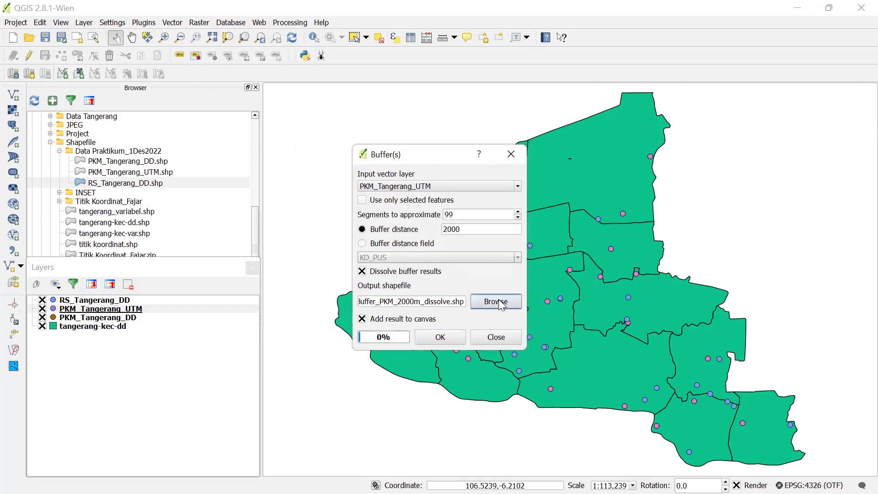
click(440, 337)
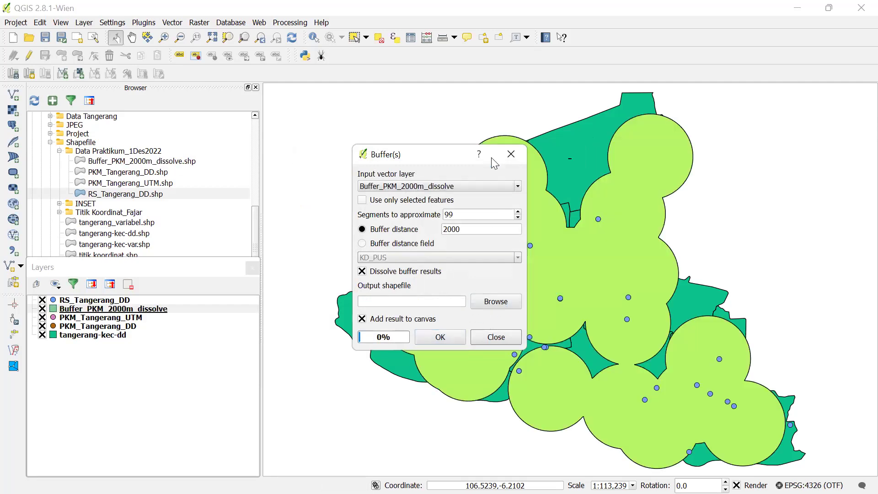
click(511, 155)
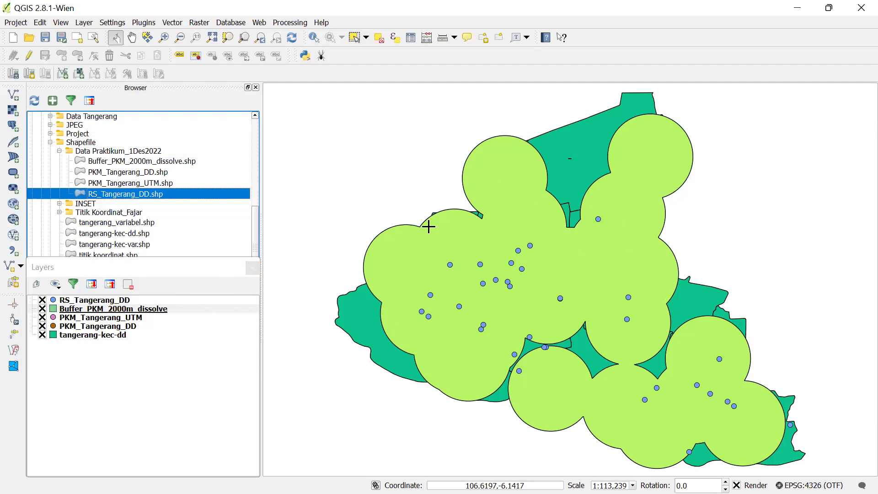
Set the simple fill of the Buffer_PKM_2000m_dissolve layer to transparent
click(54, 312)
double_click(54, 312)
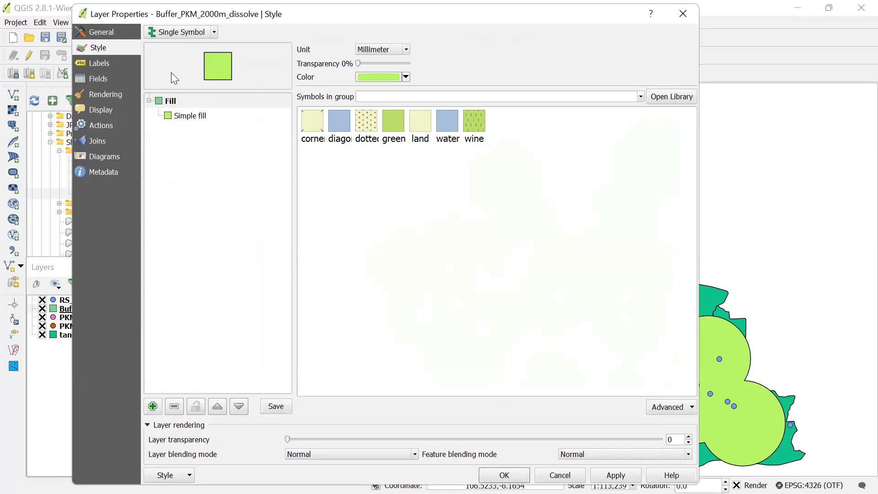
click(191, 116)
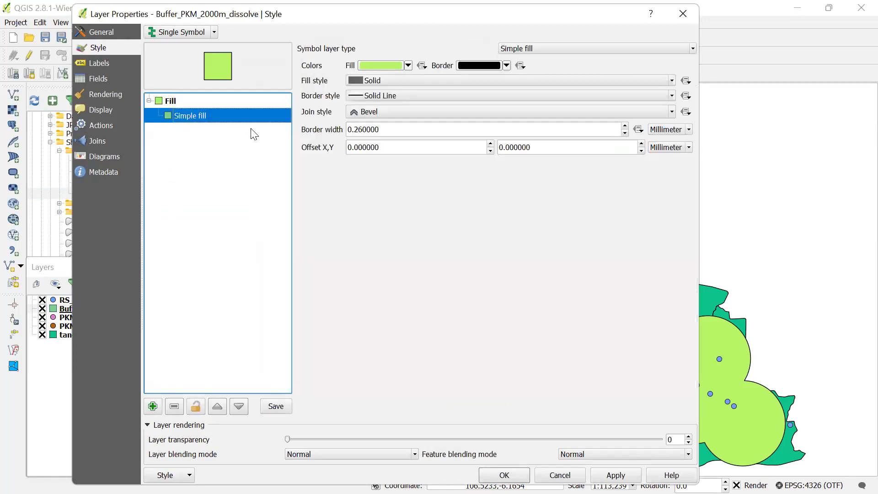
click(408, 65)
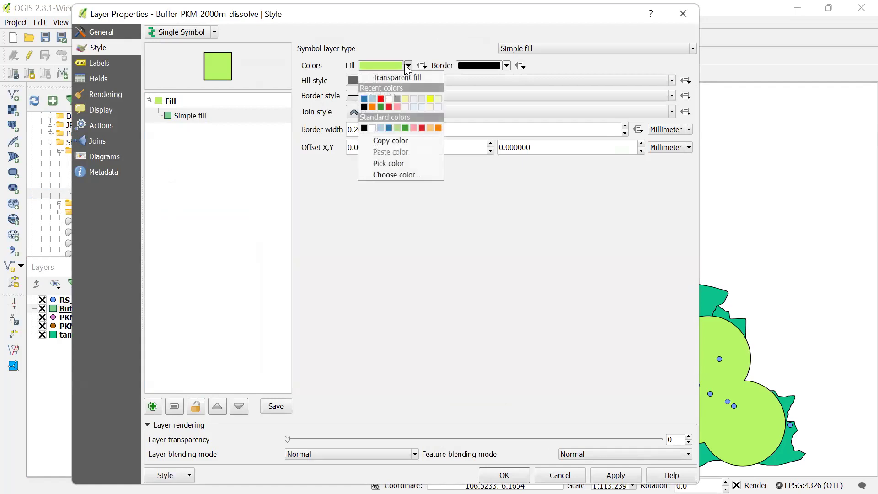
click(395, 76)
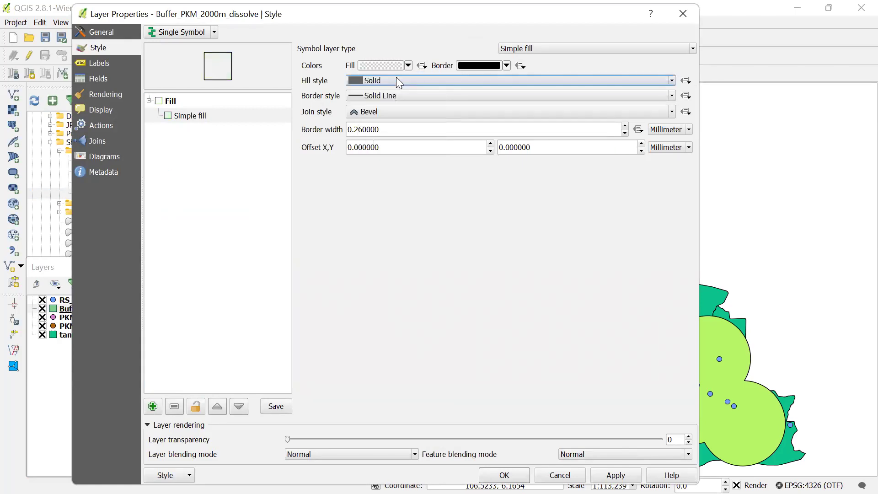
click(408, 65)
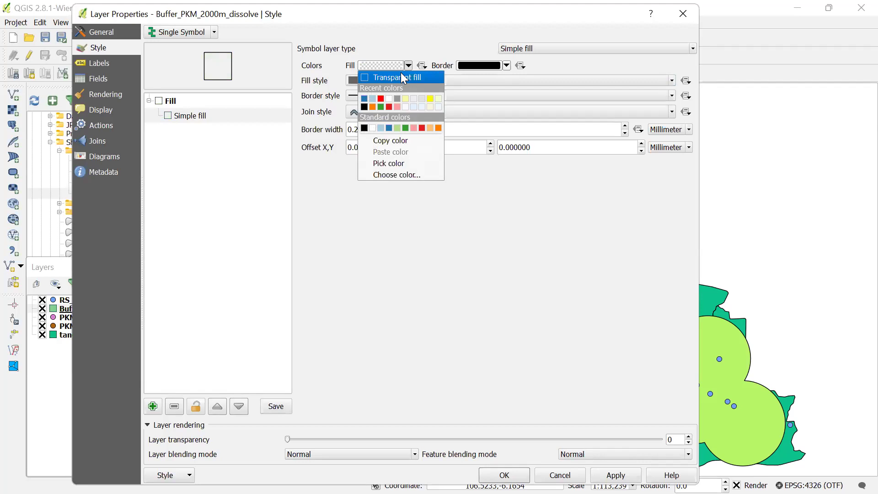
click(402, 75)
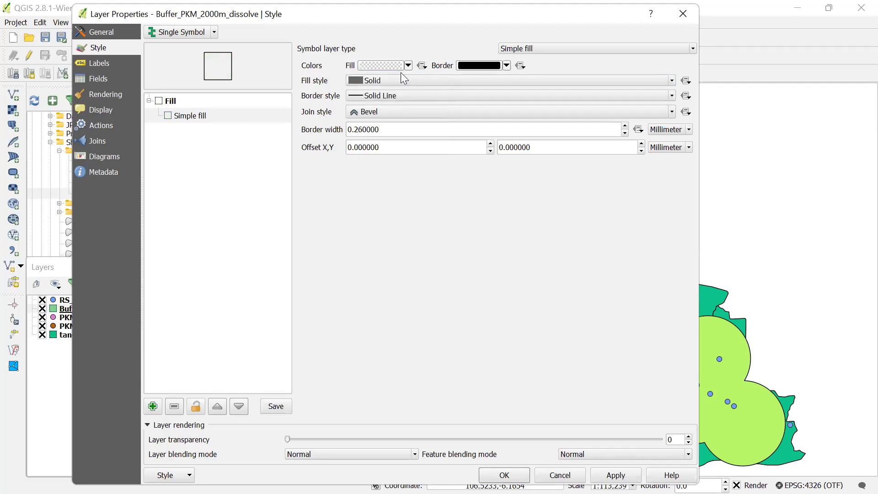
Give the Buffer_PKM_2000m_dissolve layer a red border 0.46 mm wide and apply the style
click(507, 66)
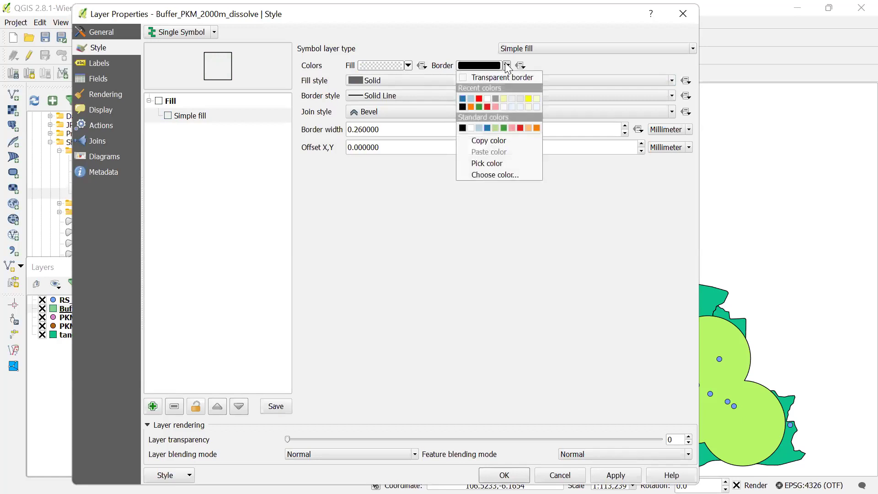
click(478, 99)
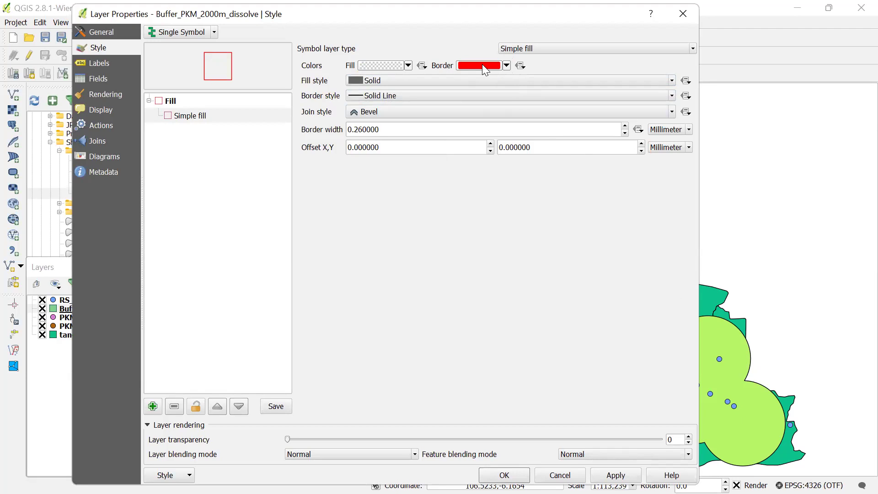
click(625, 127)
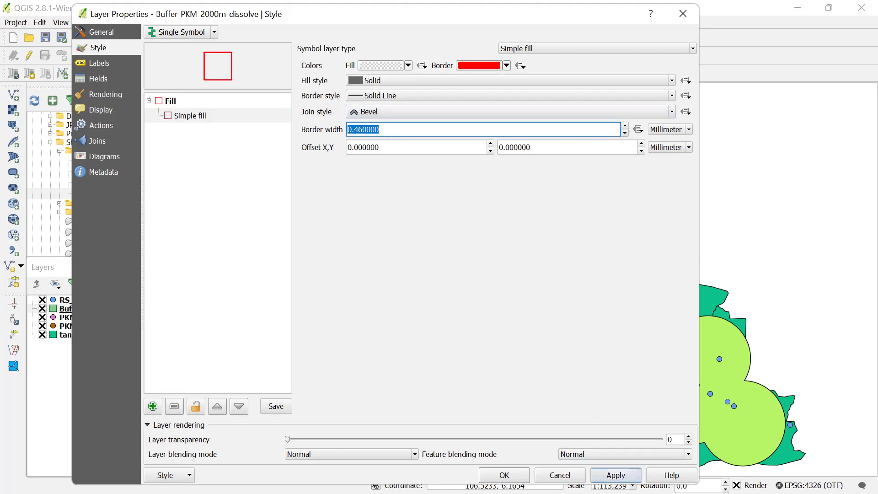
click(615, 475)
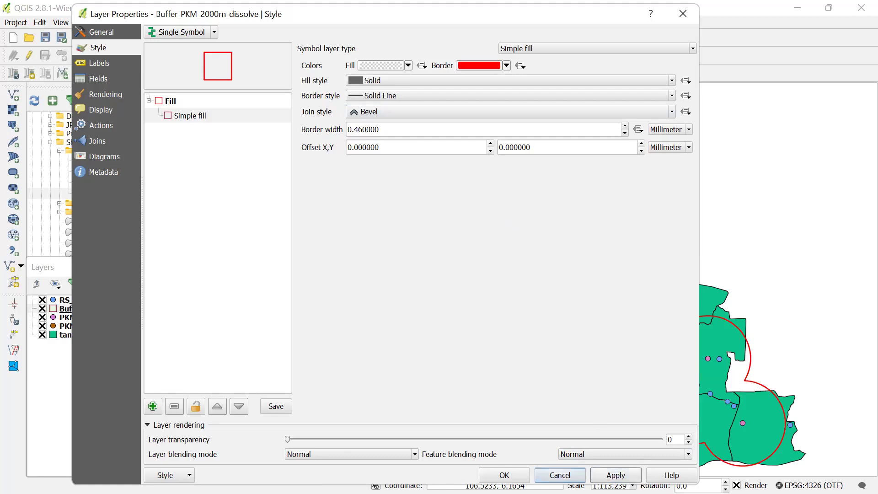
click(504, 475)
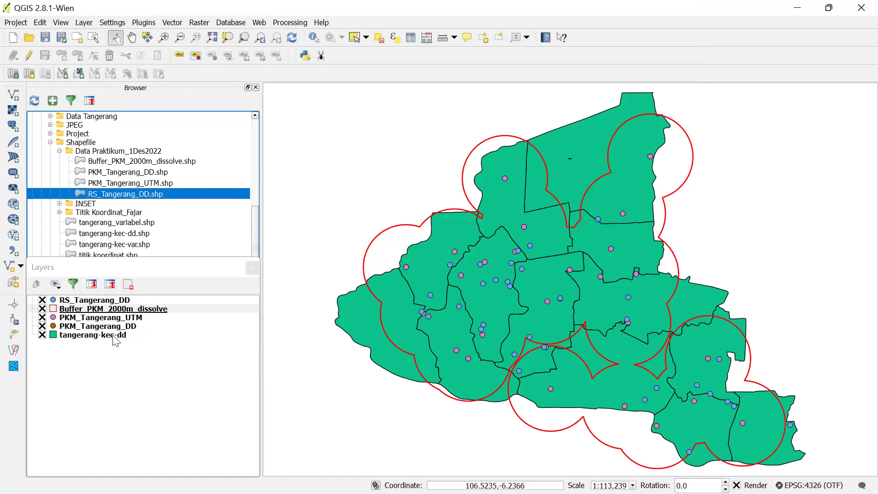
Hide the RS_Tangerang_DD and Buffer_PKM_2000m_dissolve layers on the map
click(42, 300)
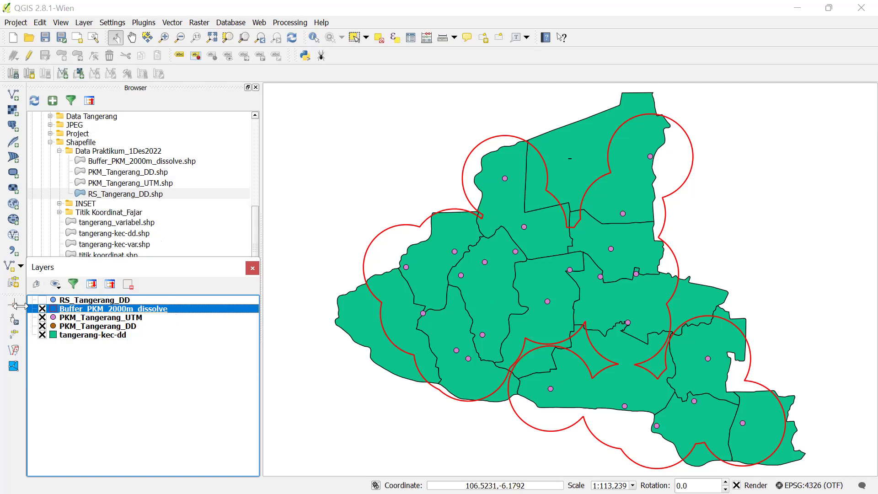
click(42, 309)
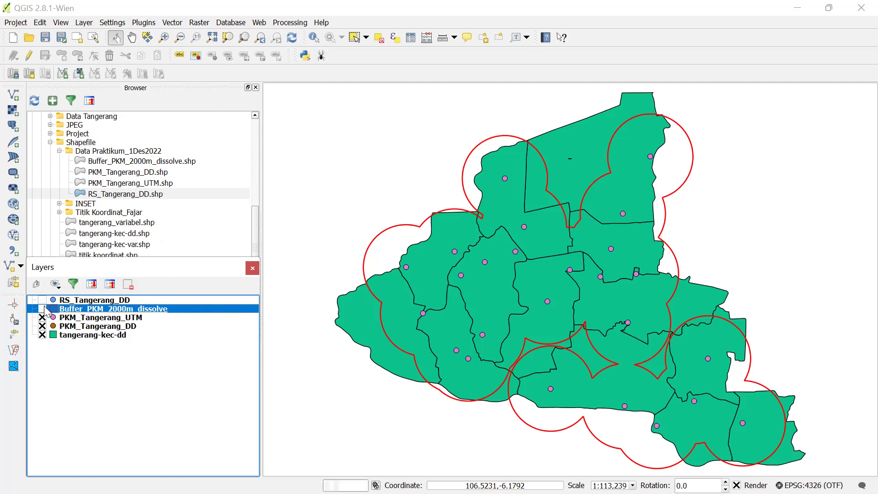
double_click(45, 310)
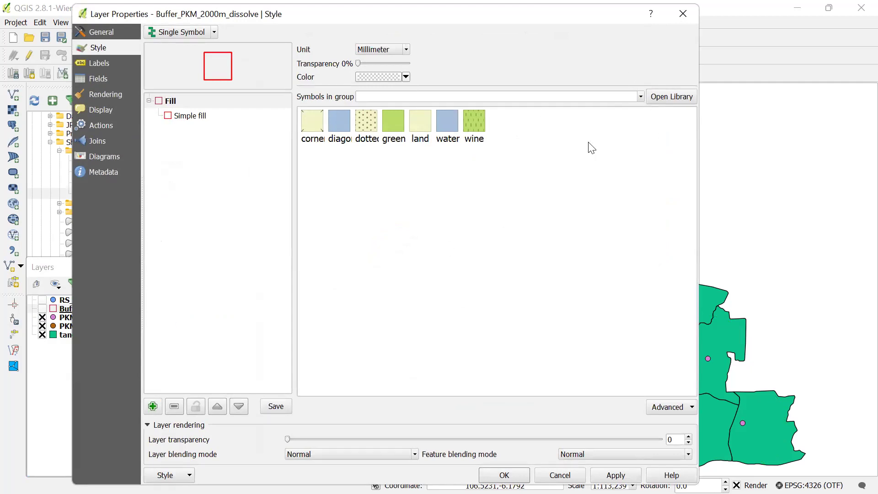
click(81, 17)
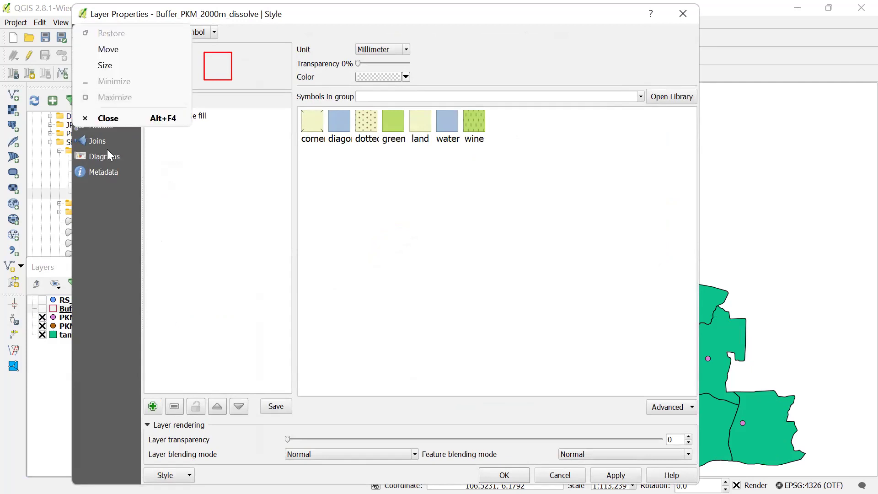
click(127, 117)
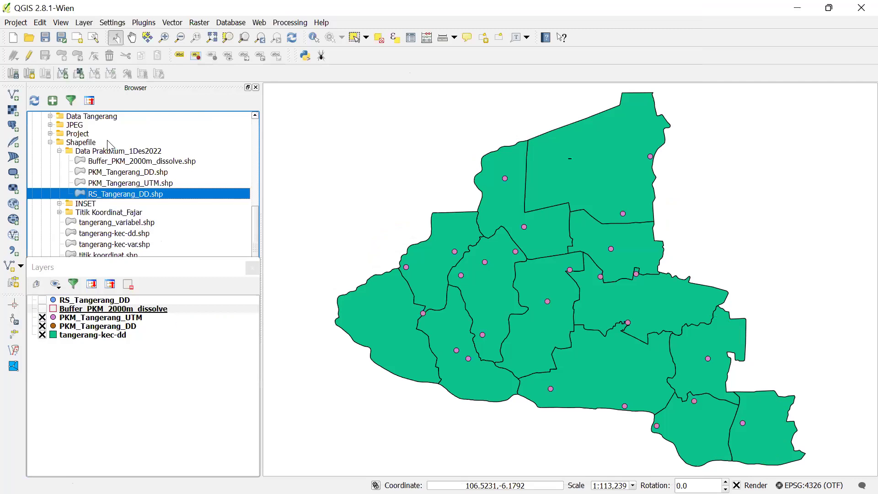
Set up a buffer of the PKM_Tangerang_UTM layer with 99 segments to approximate and a distance of 2000
click(172, 22)
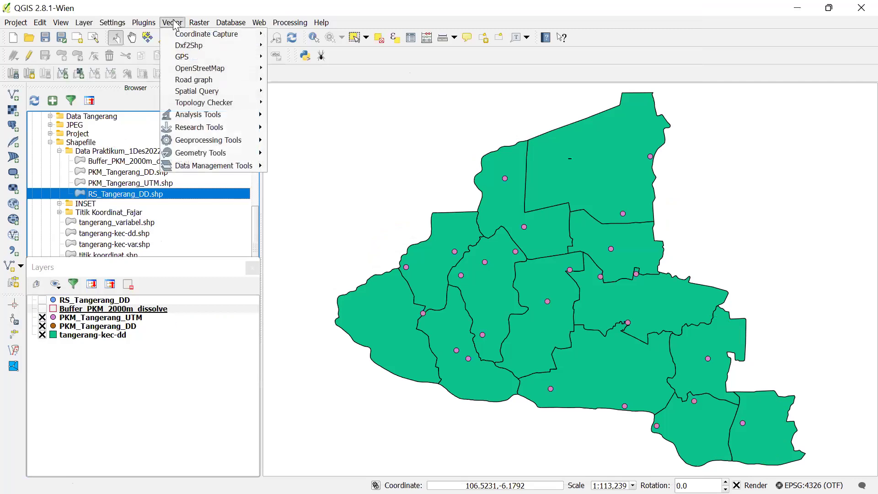
mouse_move(208, 141)
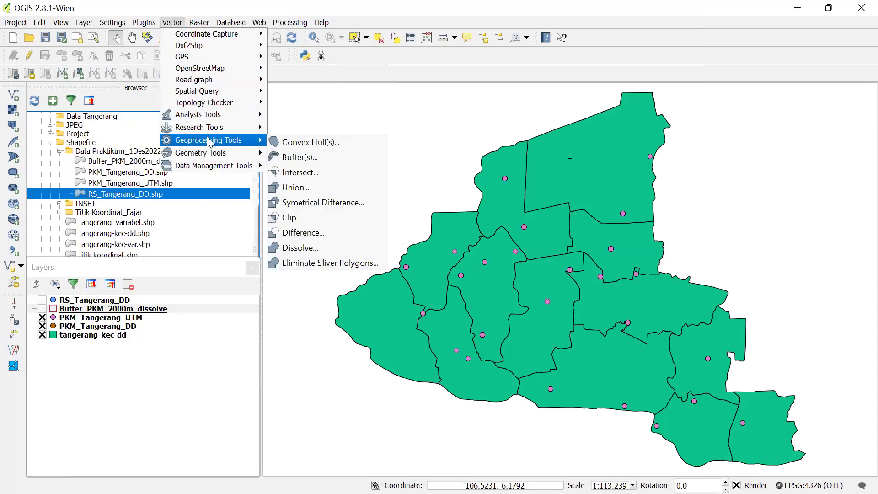
click(279, 158)
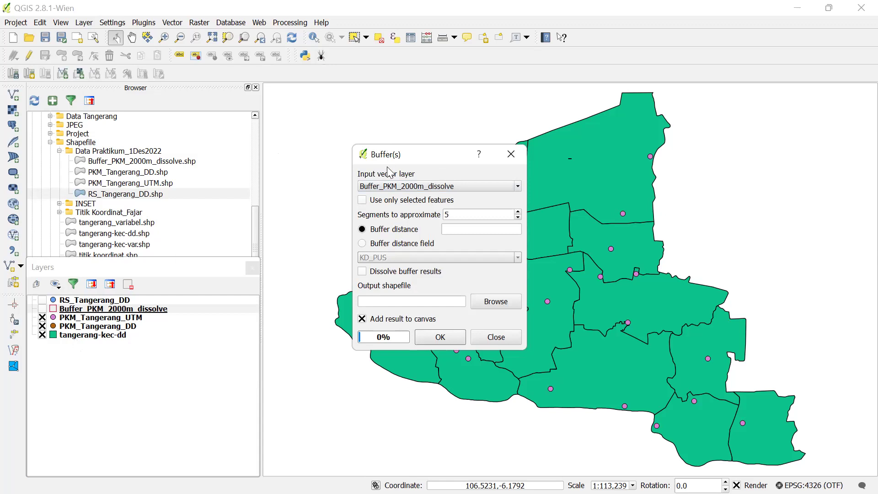
click(390, 183)
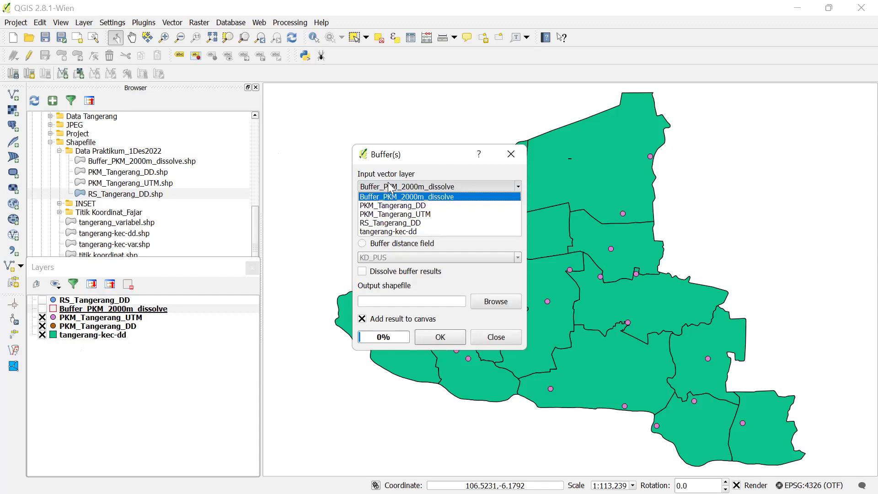
click(387, 215)
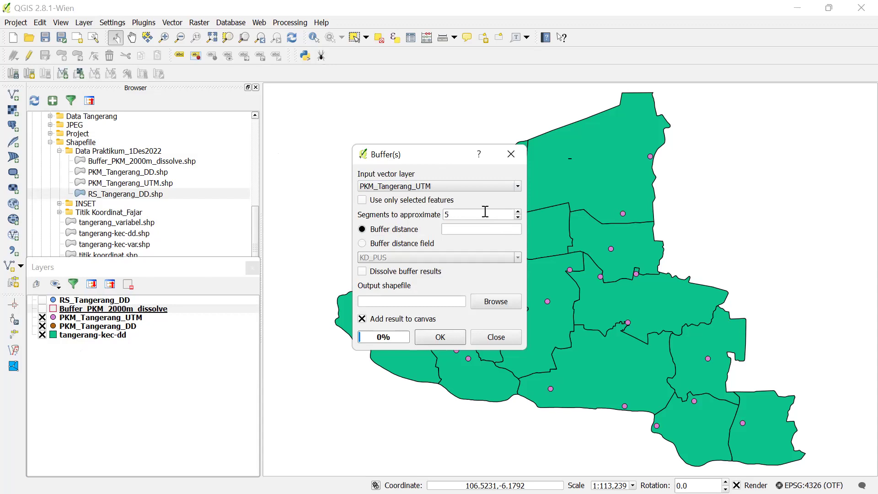
drag(485, 211, 435, 213)
text(99)
click(455, 231)
text(2000)
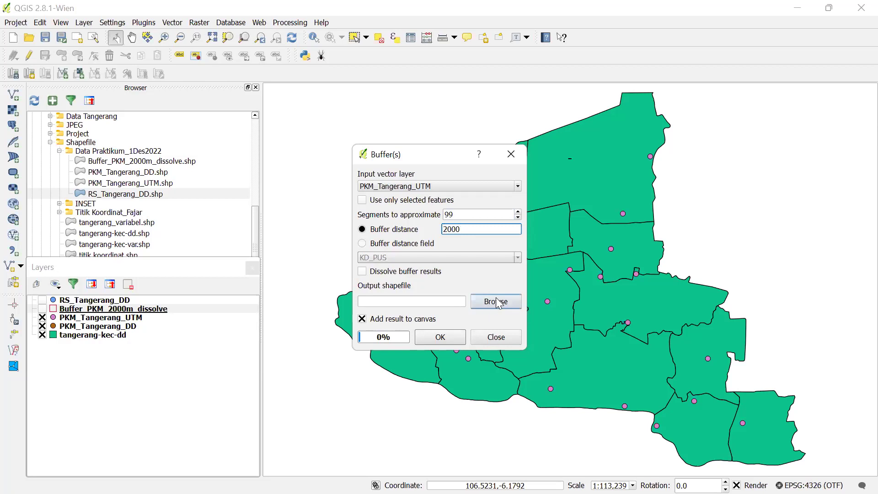
Name the output shapefile Buffer_PKM_2000m in the Data Praktikum_1Des2022 folder, generate the undissolved buffer and close the Buffer tool
click(496, 299)
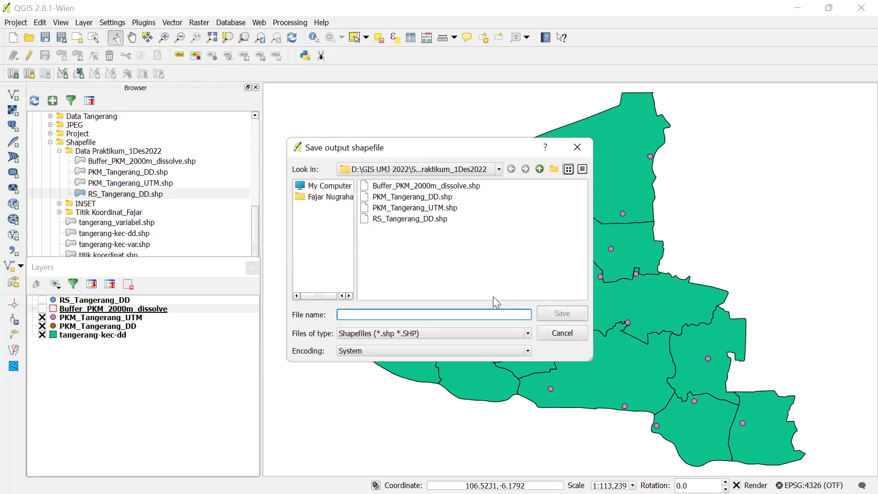
click(388, 186)
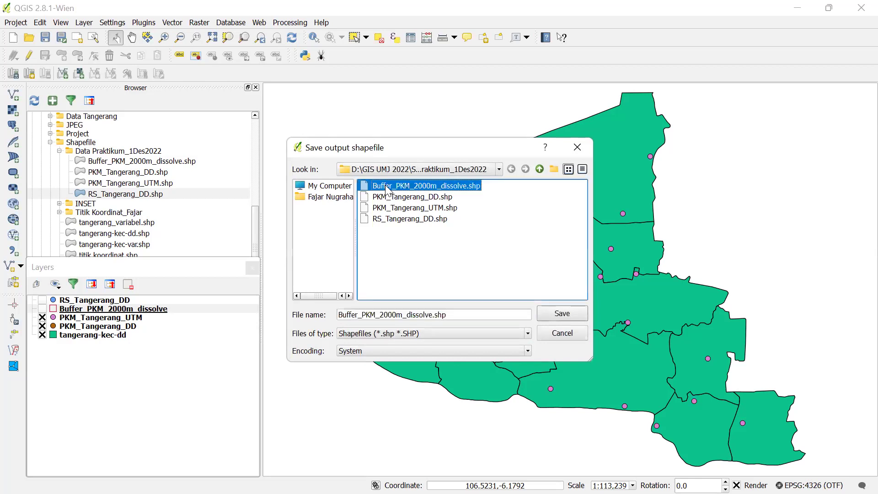
click(433, 315)
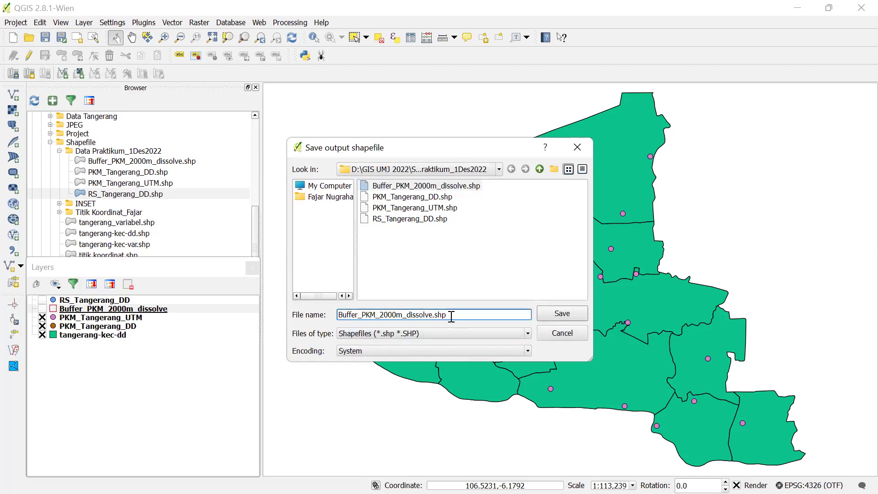
key(BackSpace)
key(BackSpace)
key(BackSpace)
key(BackSpace)
key(BackSpace)
key(BackSpace)
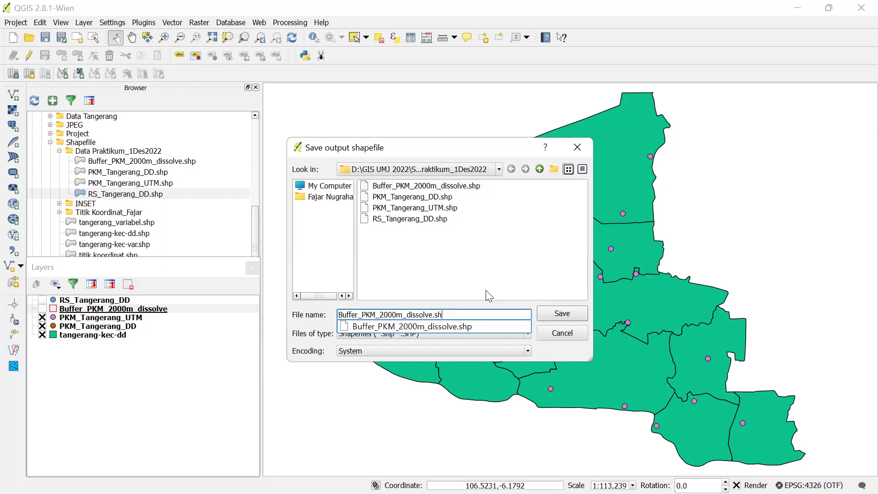
key(BackSpace)
key(BackSpace)
key(BackSpace)
key(BackSpace)
key(BackSpace)
key(BackSpace)
key(BackSpace)
click(562, 316)
click(563, 315)
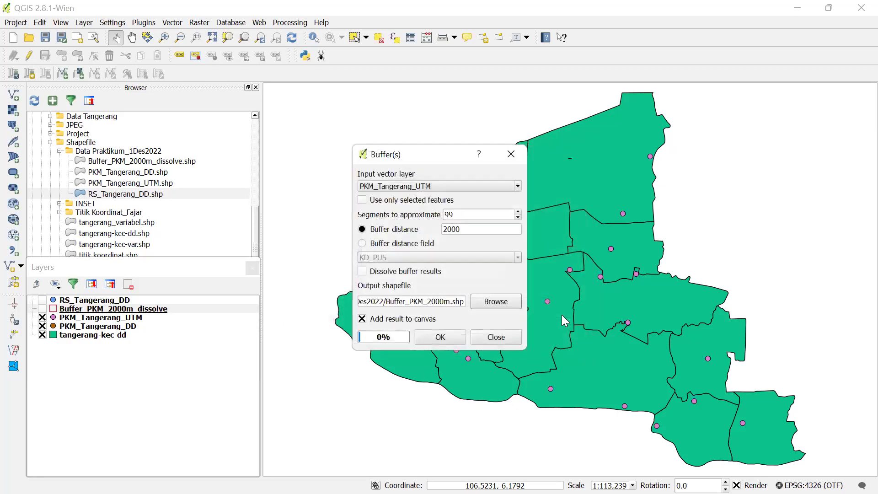
click(455, 334)
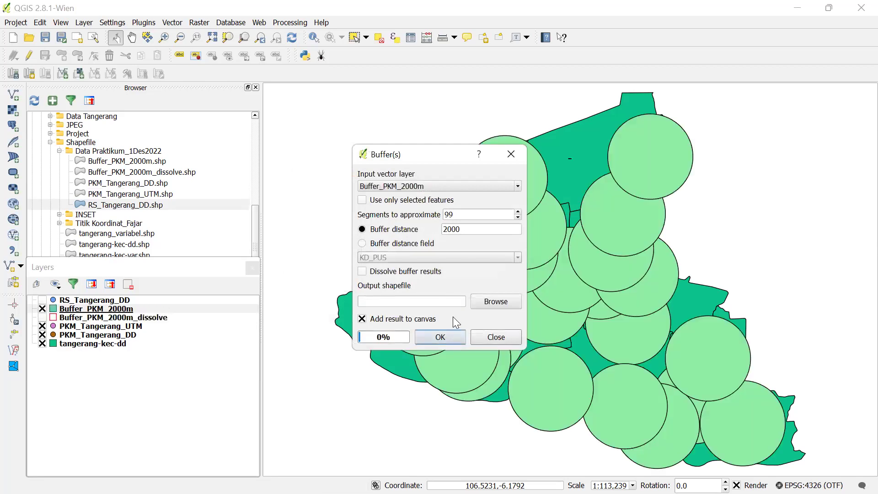
click(508, 146)
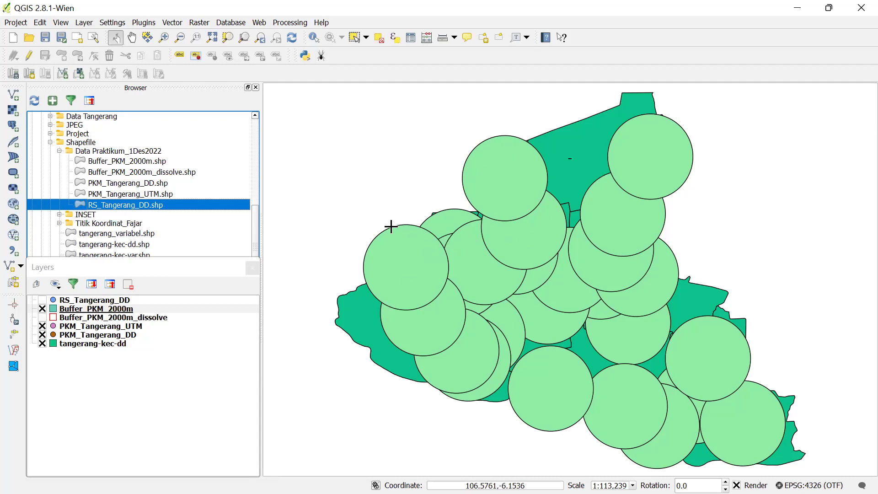
Remove the Buffer_PKM_2000m layer from the project
click(137, 308)
right_click(136, 305)
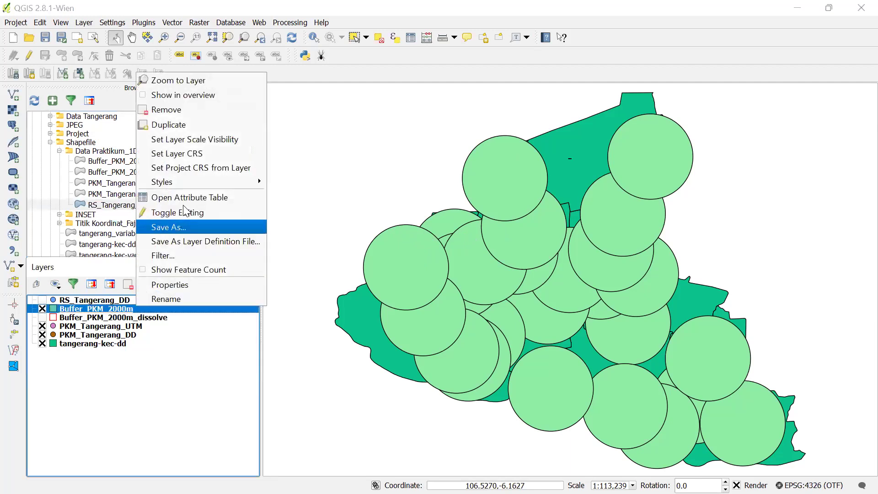
click(202, 110)
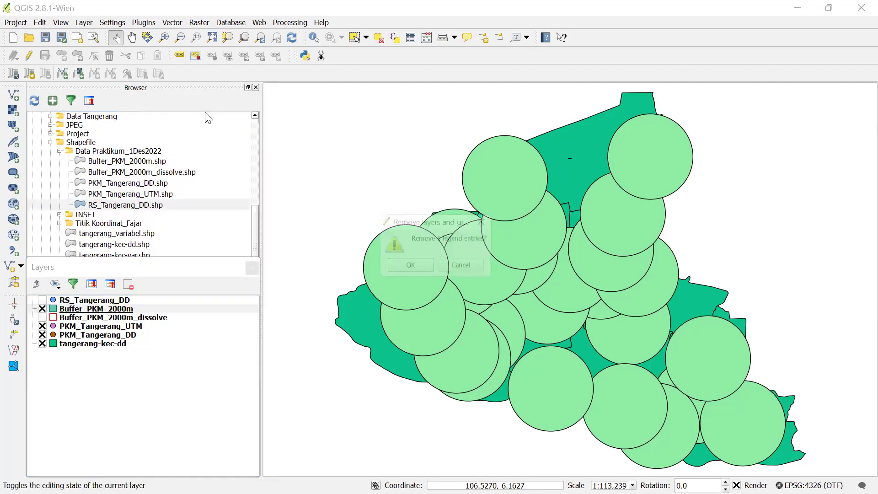
click(403, 265)
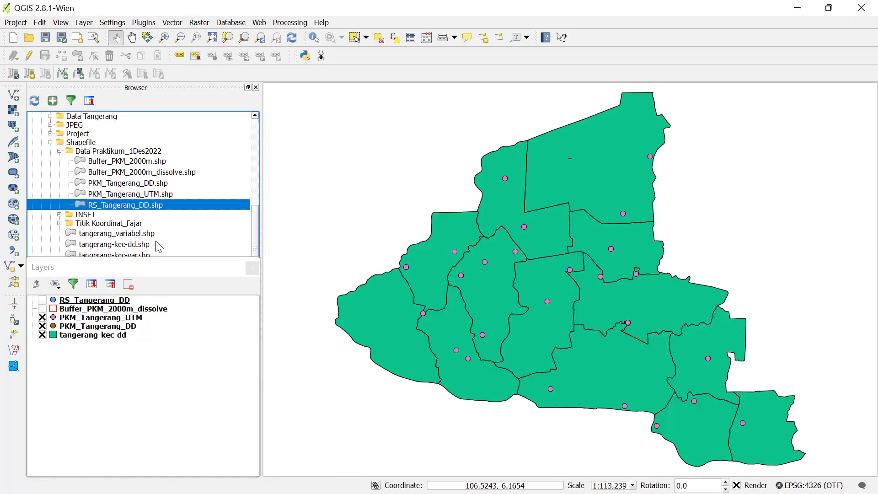
Set up a new buffer of the PKM_Tangerang_UTM layer with 99 segments to approximate and a distance of 2000
click(173, 25)
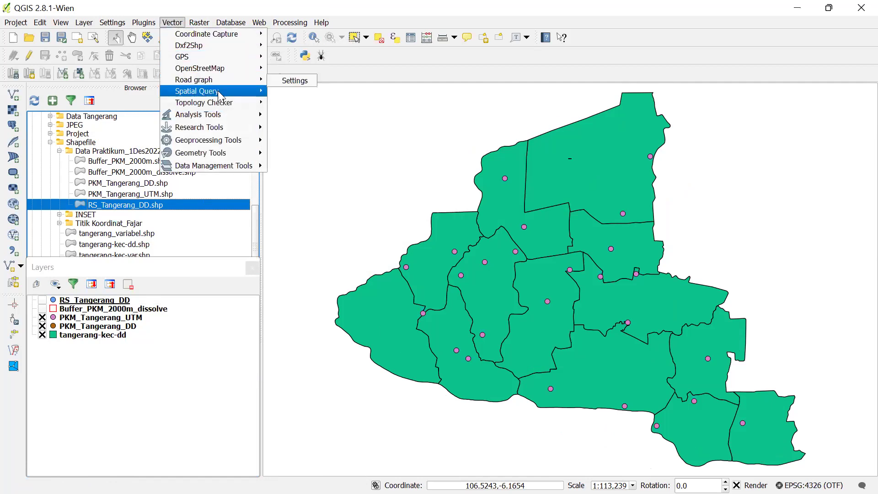
mouse_move(227, 141)
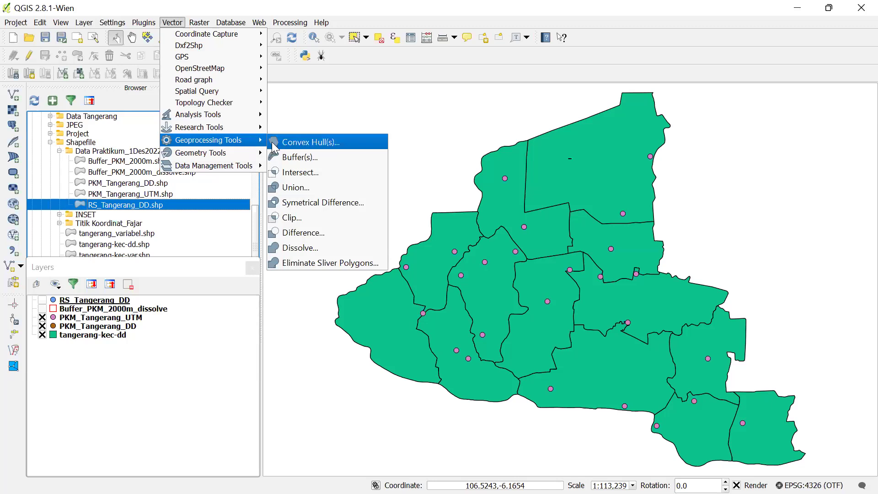
click(278, 157)
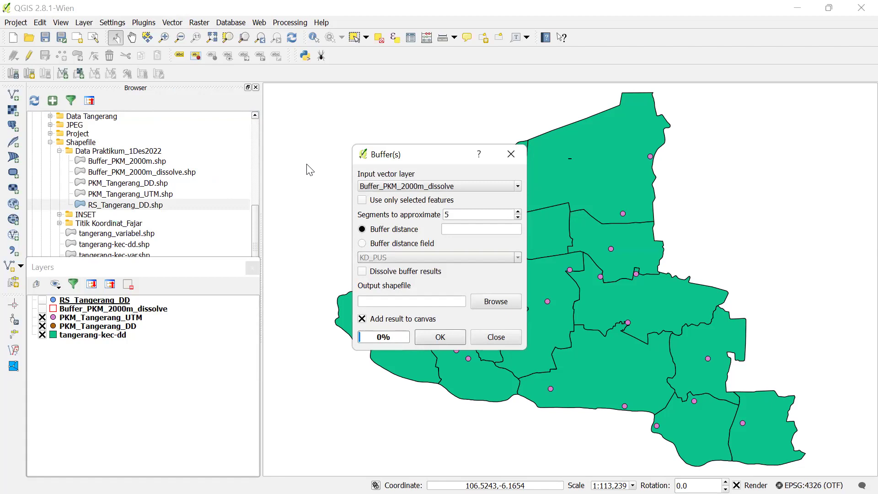
click(508, 153)
click(172, 22)
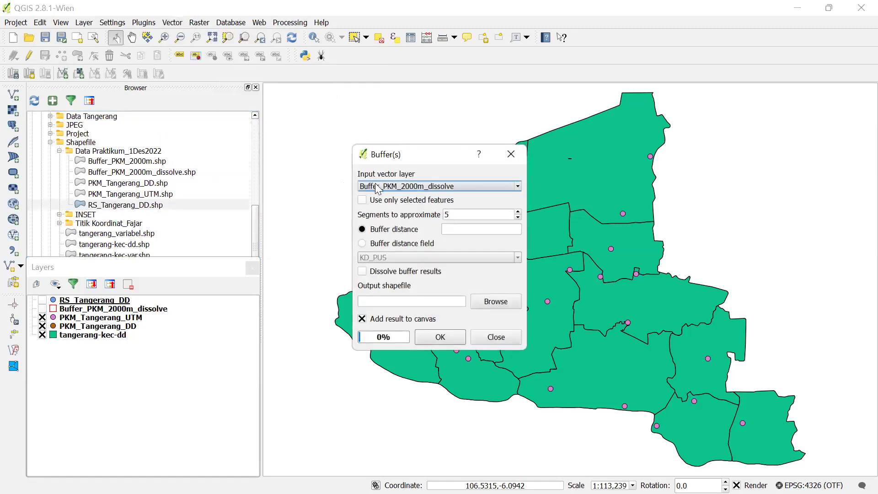
click(403, 186)
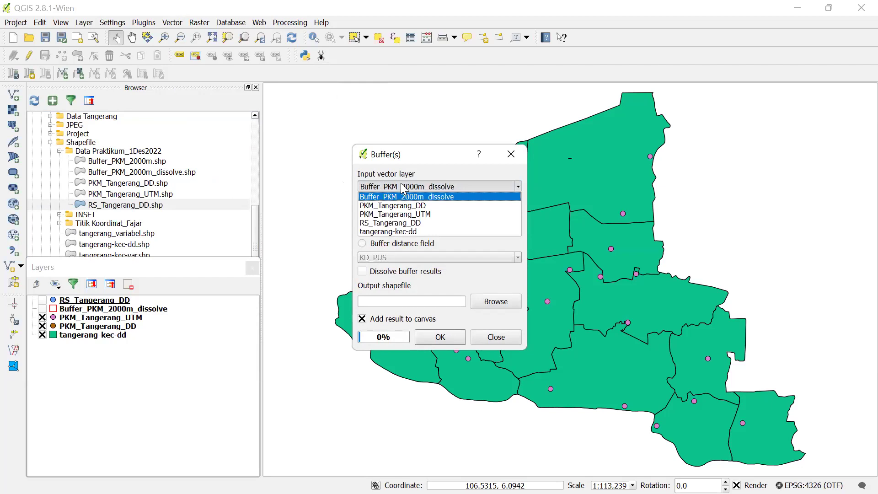
click(395, 215)
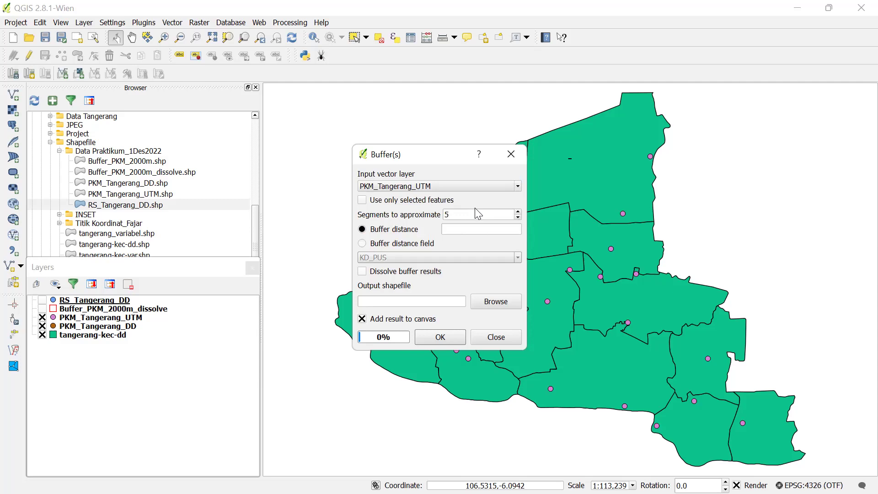
drag(466, 214, 439, 210)
text(99)
click(444, 228)
text(2000)
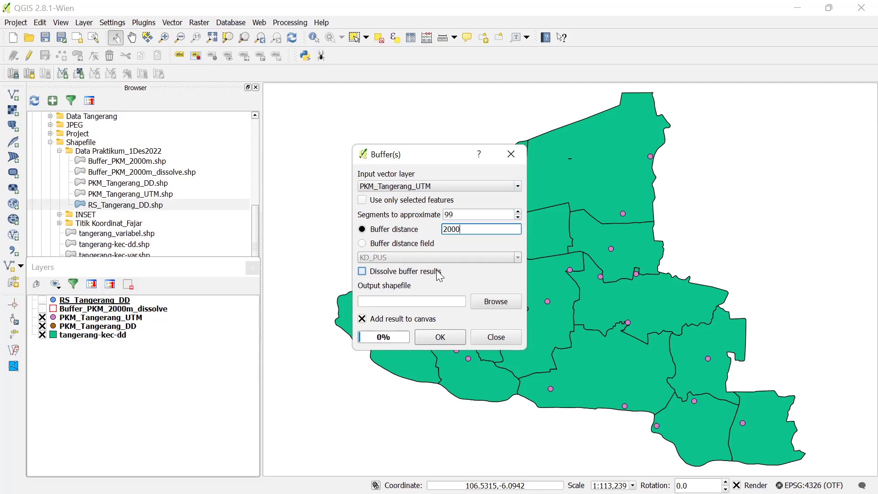
Output the undissolved buffer to Buffer_PKM_2000m.shp, replacing the existing file, generate it and close the Buffer tool
click(498, 305)
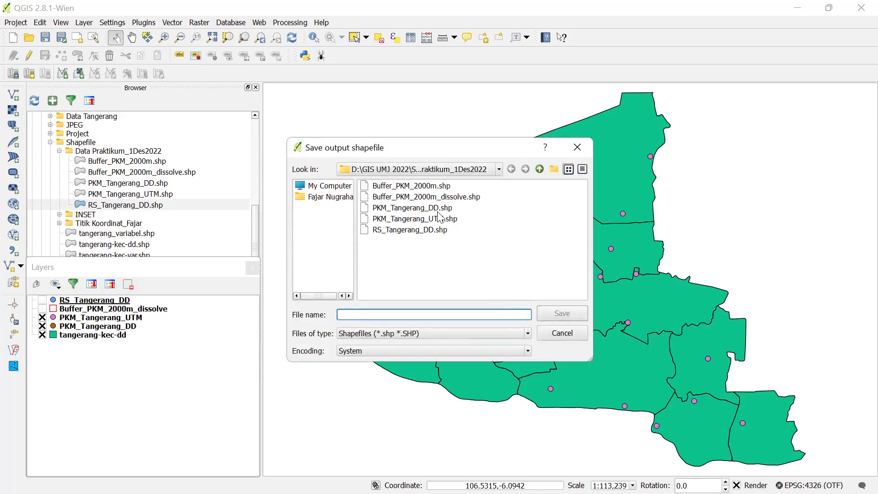
click(422, 187)
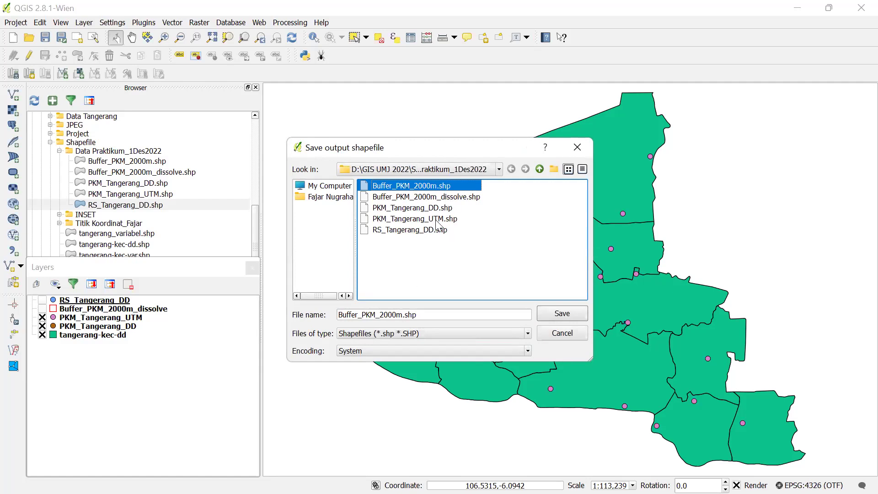
click(548, 314)
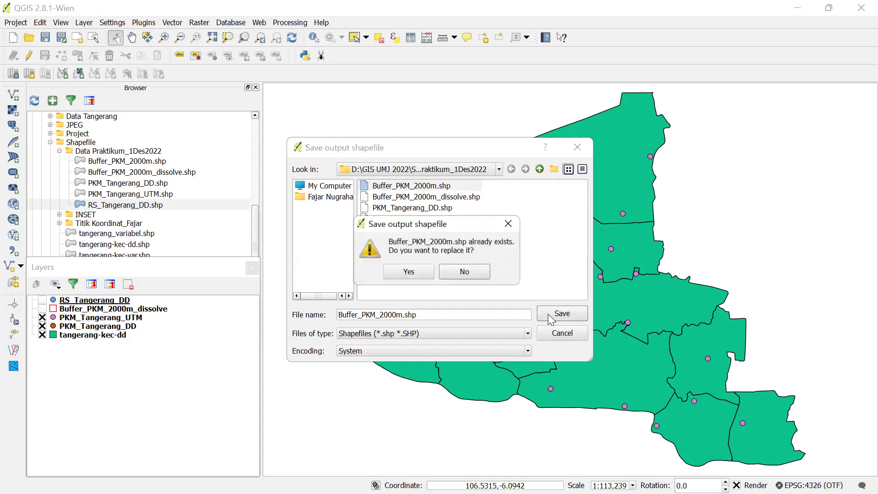
click(416, 272)
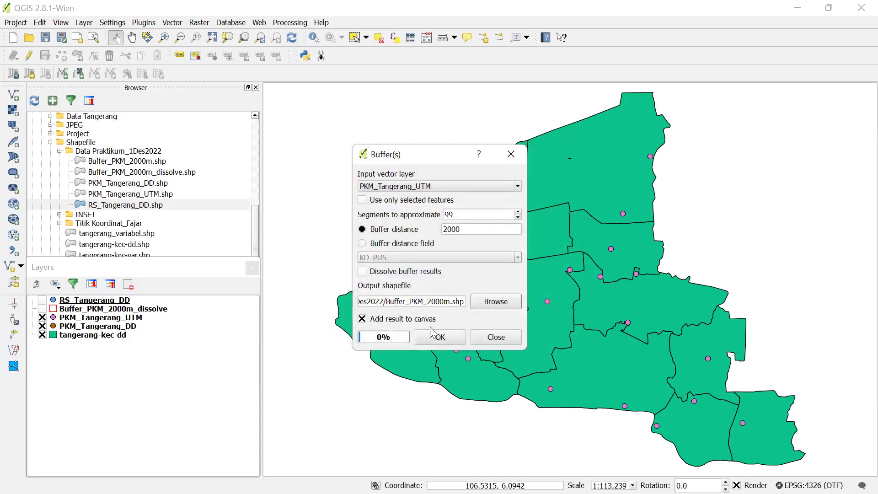
click(439, 338)
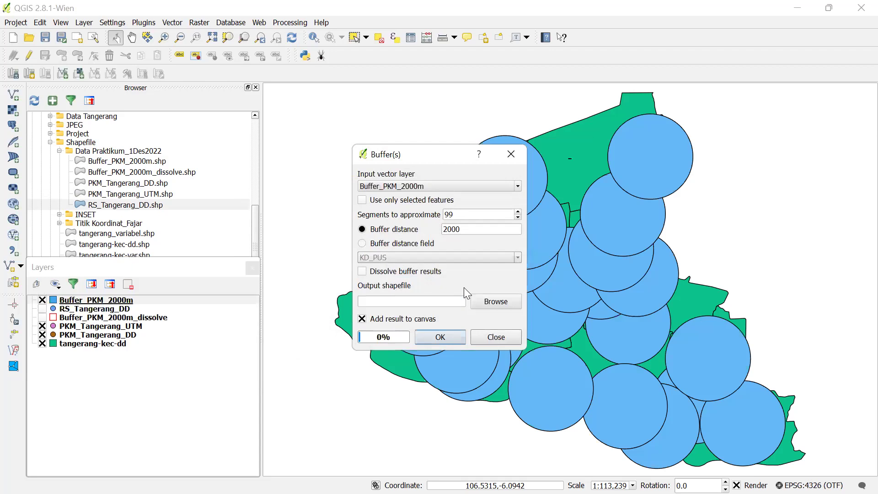
click(510, 159)
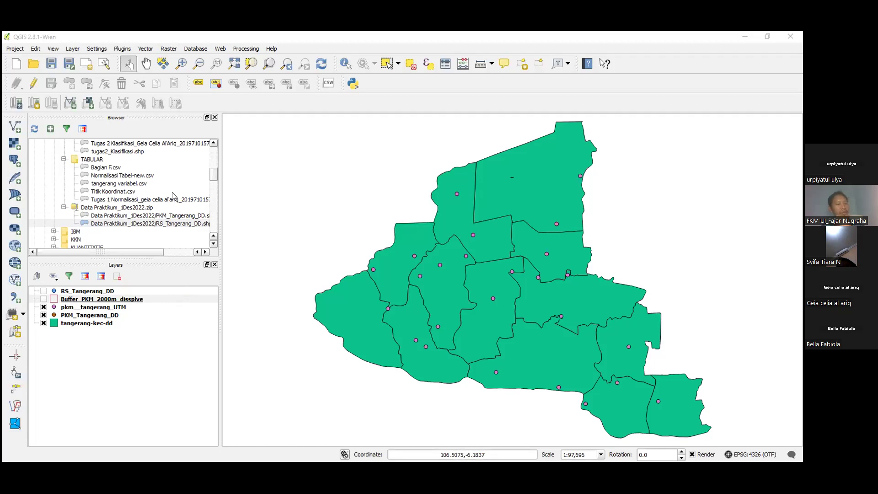
Set up a buffer of the pkm__tangerang_UTM layer with 99 segments to approximate and a buffer distance of 2000
click(144, 49)
mouse_move(160, 146)
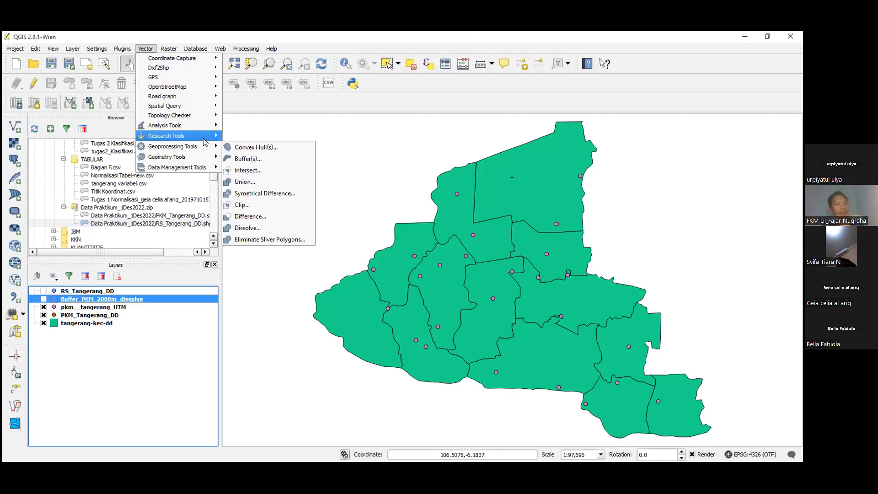
click(243, 161)
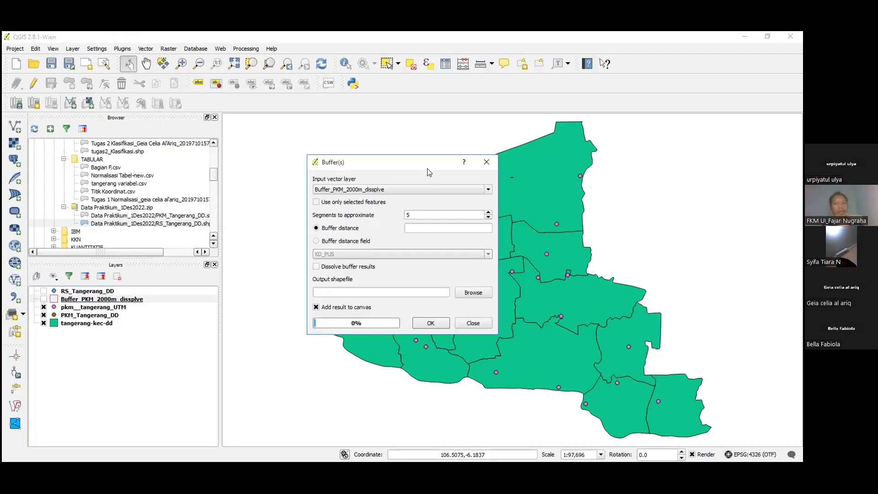
click(472, 192)
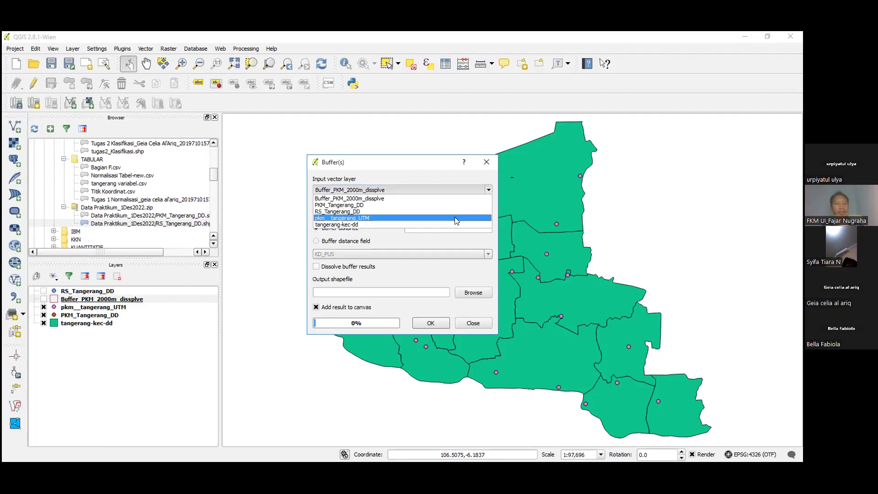
click(456, 218)
click(457, 214)
key(BackSpace)
text(99)
click(452, 227)
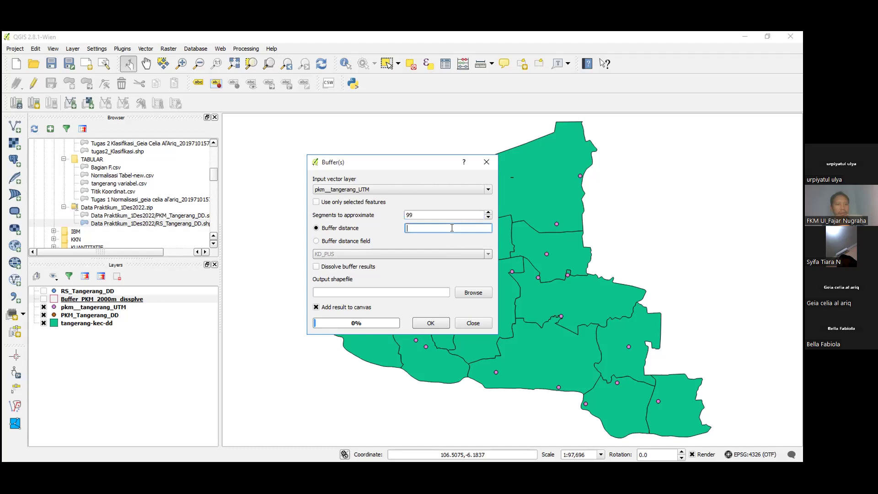
text(2000)
Base the output shapefile name on the existing Buffer_PKM_2000m_dissplve file, drop the .shp extension and decline overwriting that file
click(470, 294)
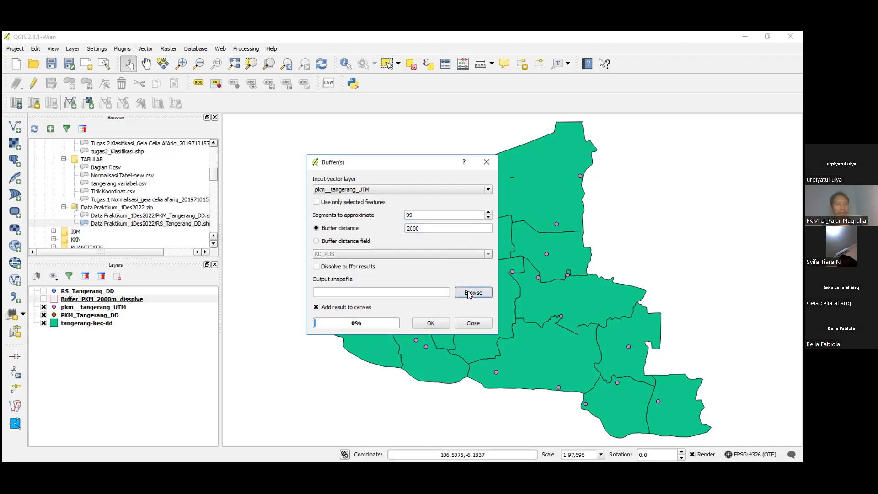
click(386, 173)
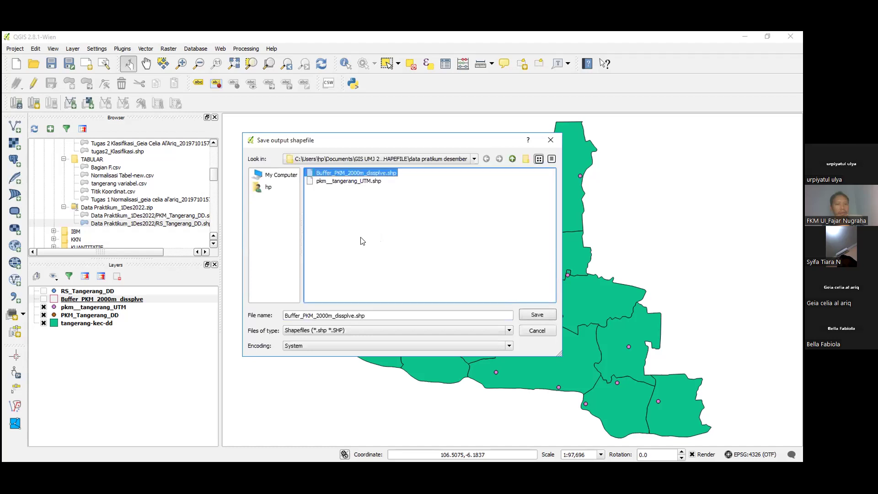
click(372, 314)
key(BackSpace)
key(BackSpace)
key(BackSpace)
key(BackSpace)
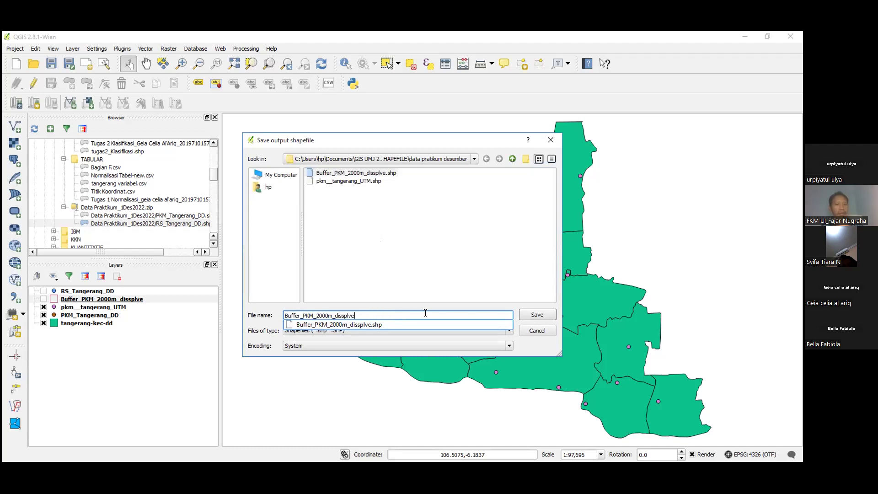
click(531, 315)
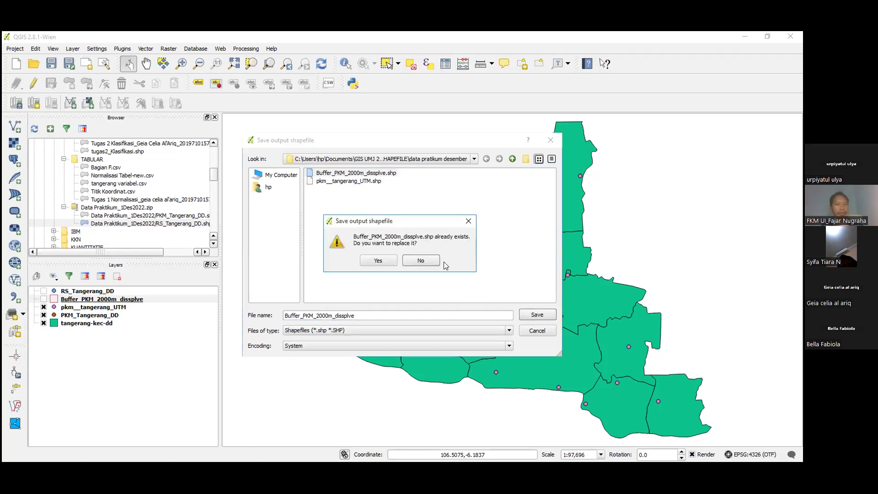
click(469, 222)
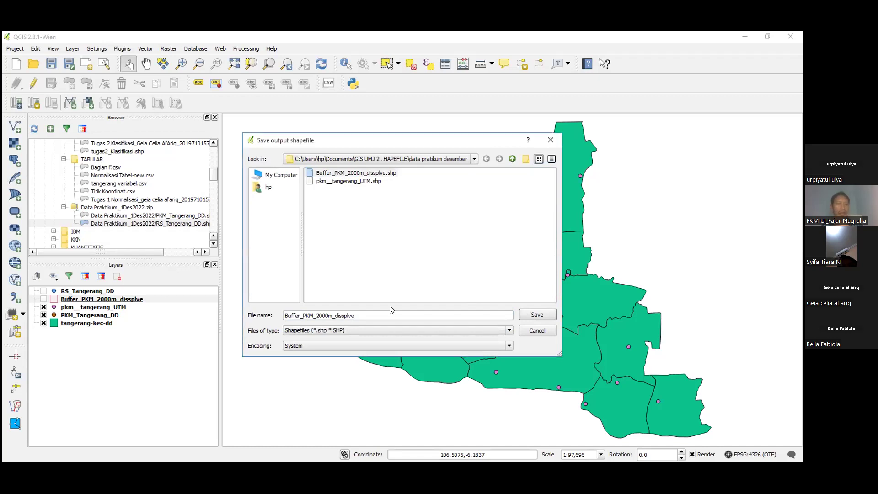
Shorten the output name to Buffer_PKM_2000m in the data pratikum desember folder, generate the undissolved buffer and close the Buffer tool
click(380, 312)
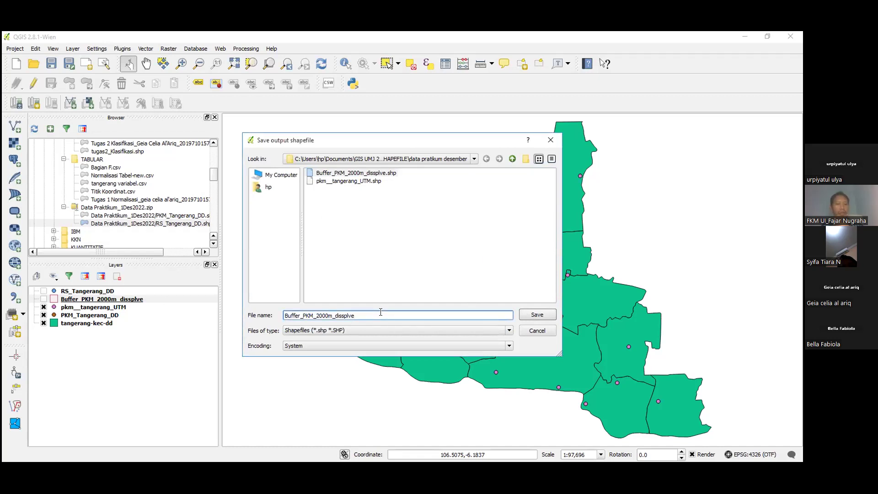
key(BackSpace)
key(BackSpace)
key(BackSpace)
key(BackSpace)
key(BackSpace)
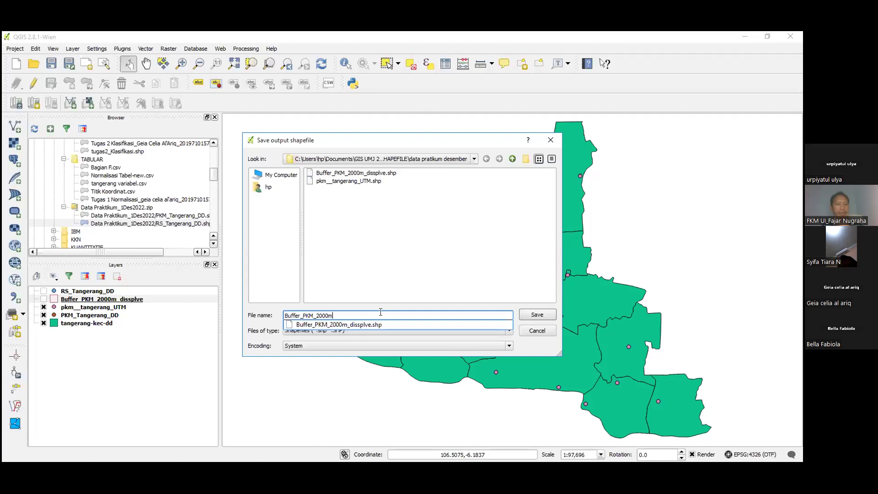
click(531, 315)
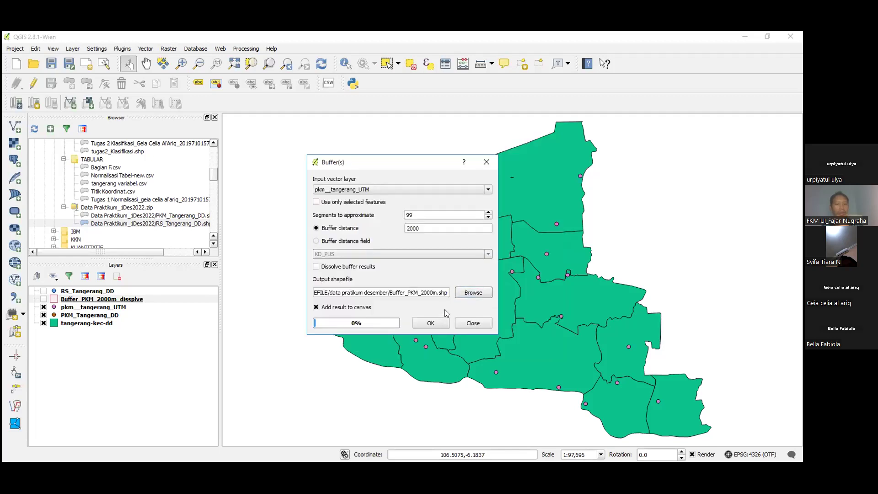
click(440, 323)
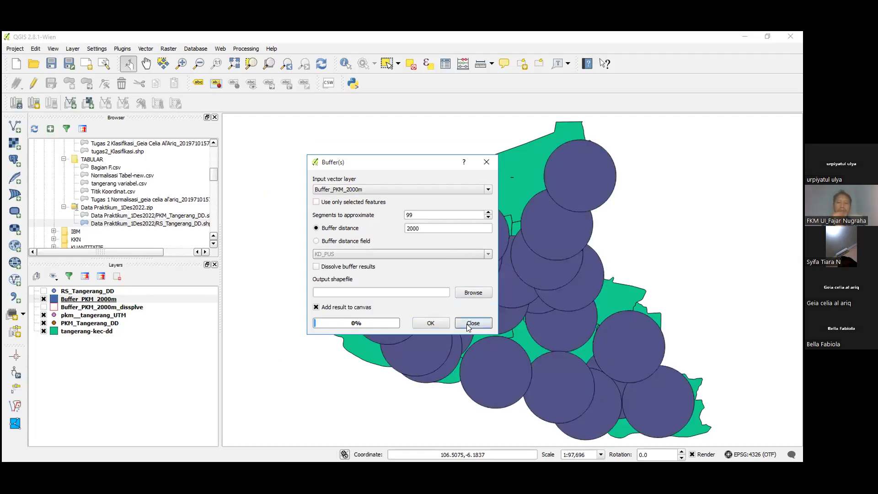
click(468, 325)
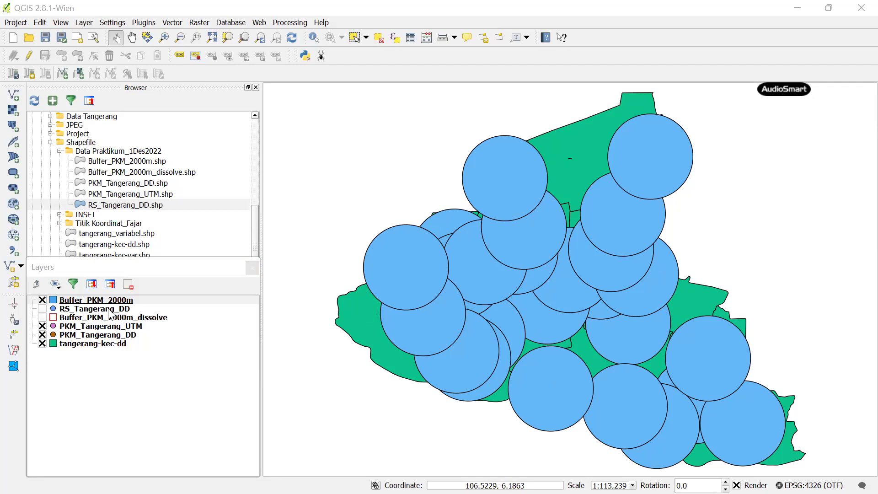
Give the Buffer_PKM_2000m layer's simple fill a transparent fill colour
click(52, 299)
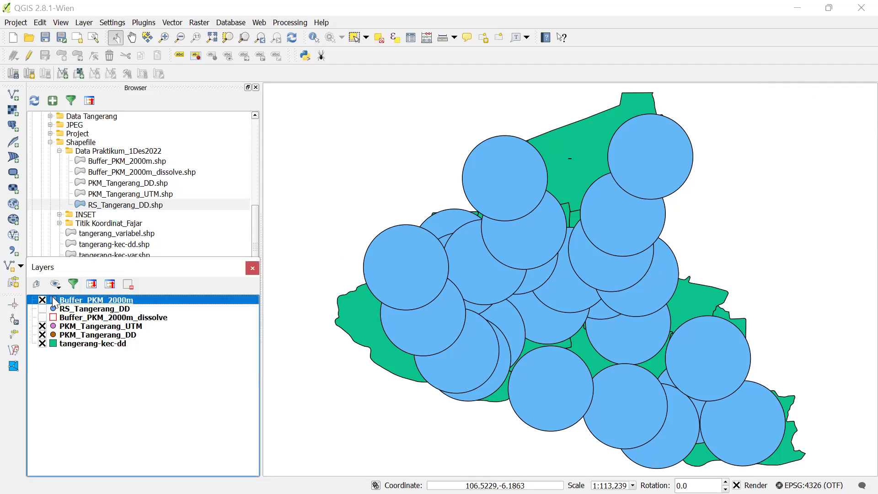
double_click(52, 297)
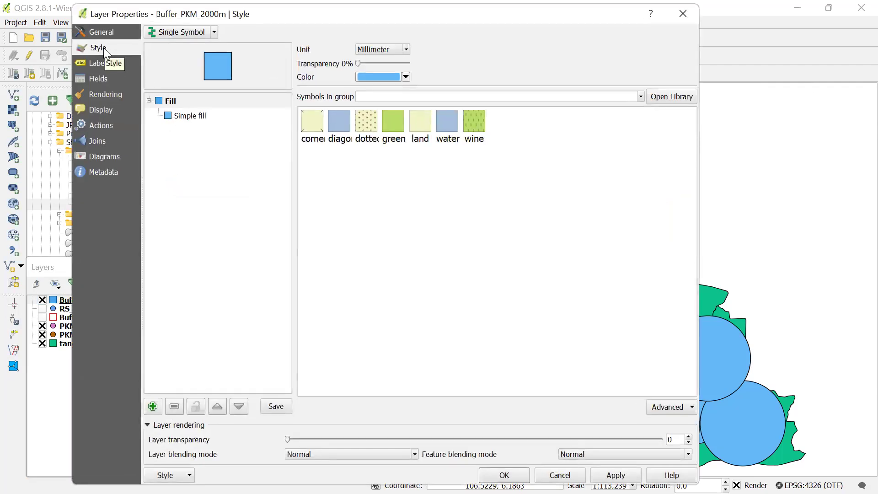
click(181, 119)
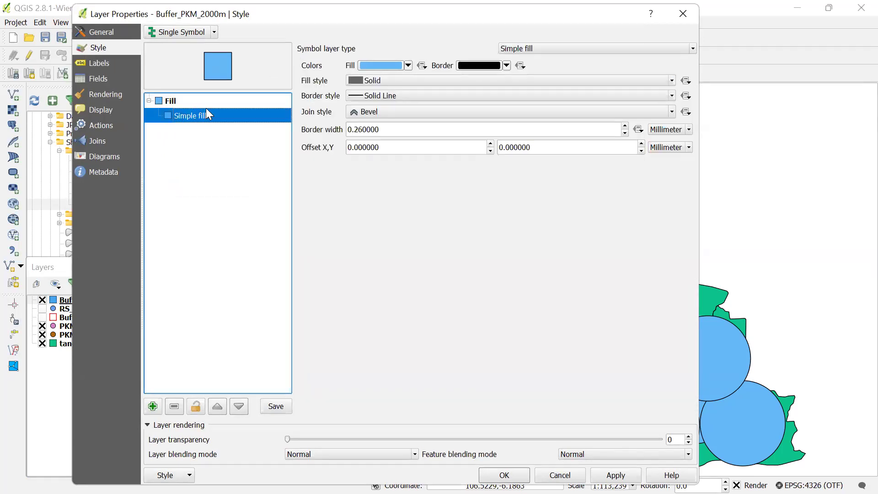
click(408, 66)
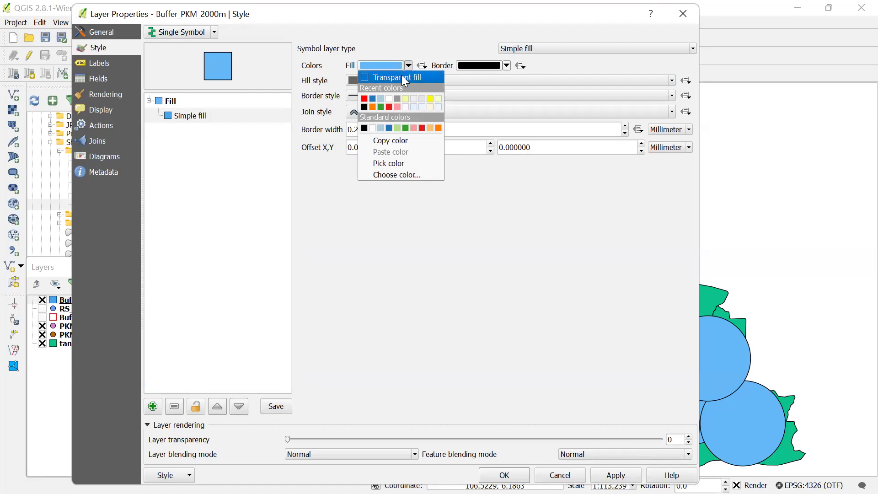
click(401, 76)
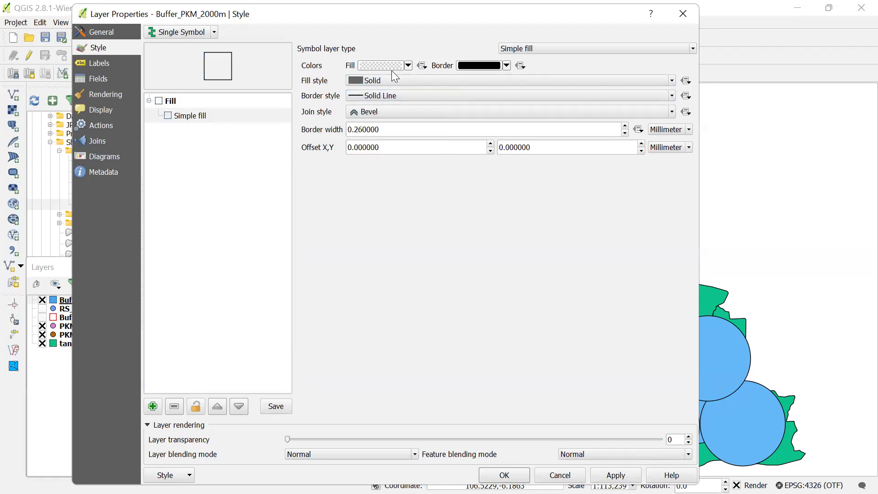
Set the Buffer_PKM_2000m border colour to red and its width to 0.46 mm, and apply the style
click(506, 66)
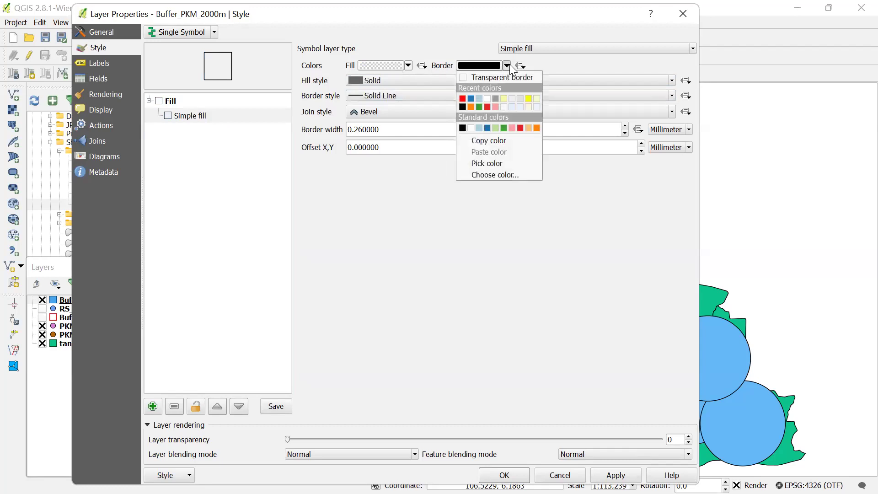
click(463, 99)
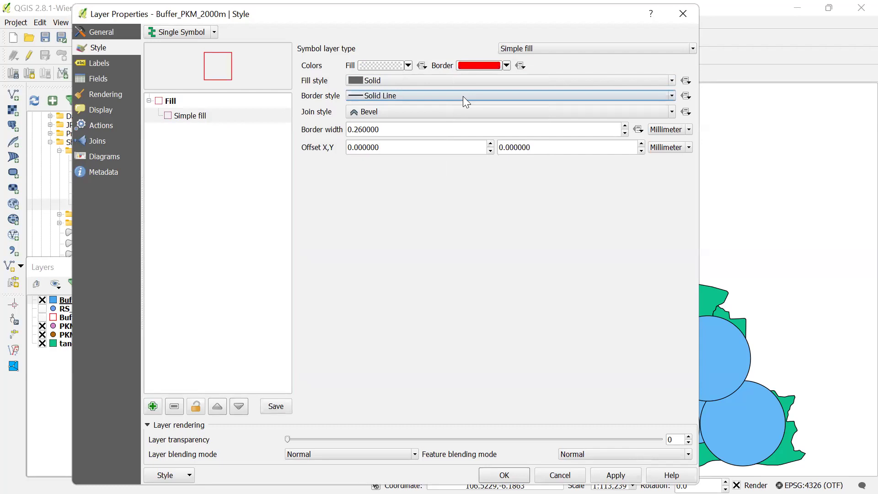
click(624, 126)
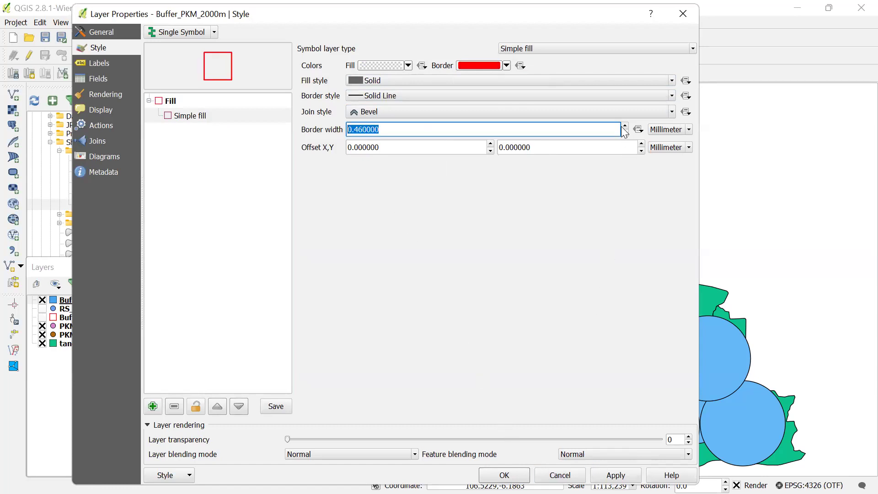
click(616, 475)
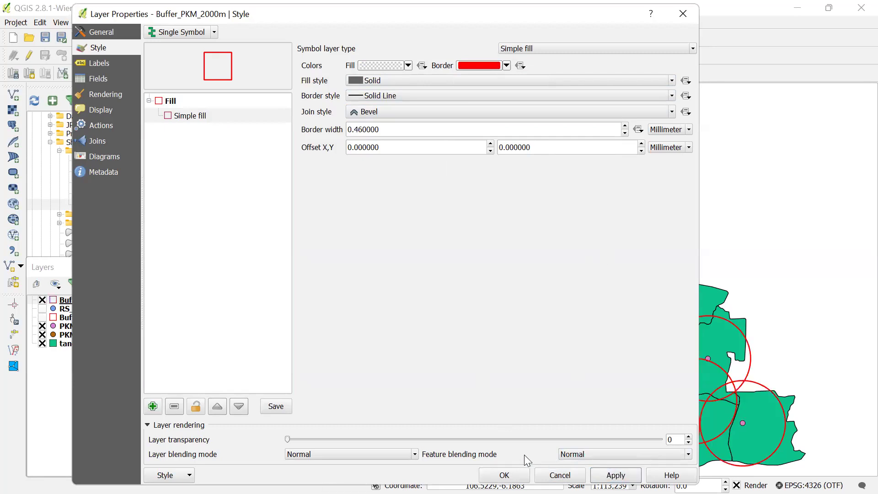
click(503, 474)
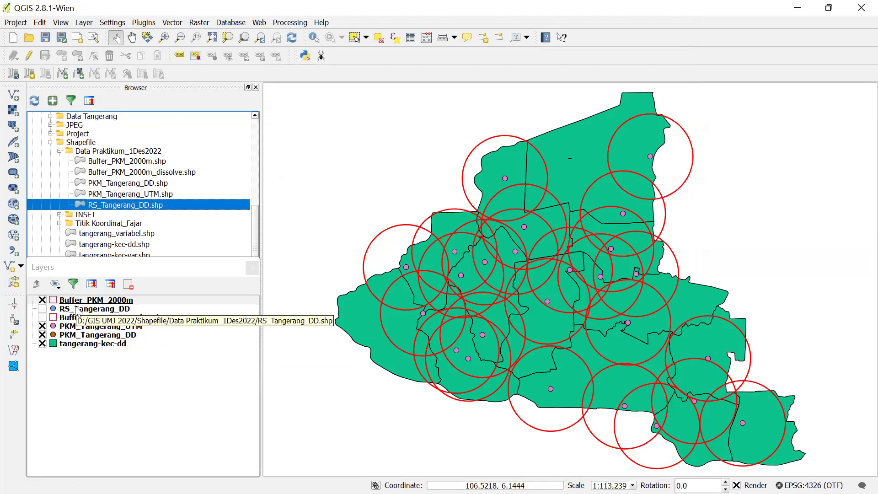
Compare the undissolved Buffer_PKM_2000m and the dissolved Buffer_PKM_2000m_dissolve layers by showing each alone, and finish with both hidden
click(85, 301)
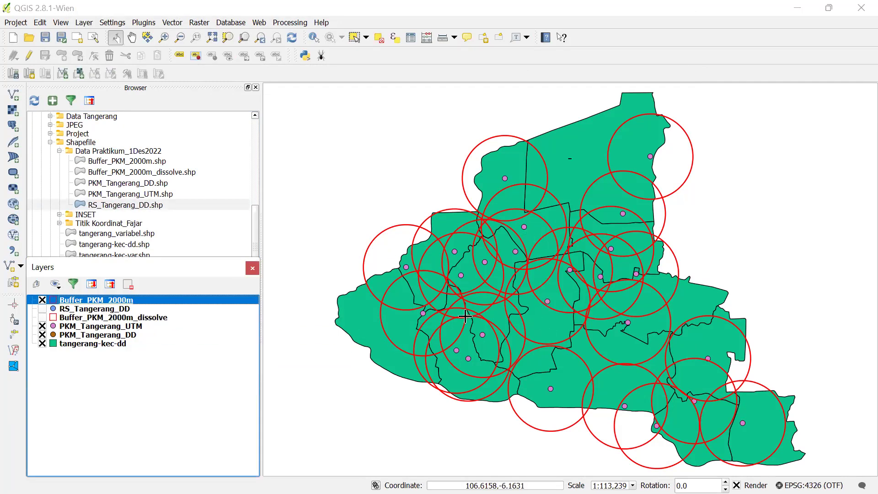
click(43, 299)
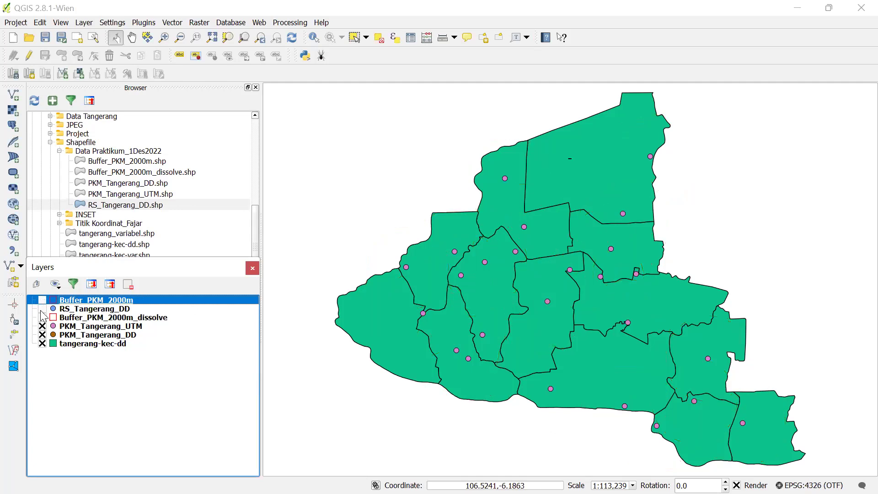
click(42, 317)
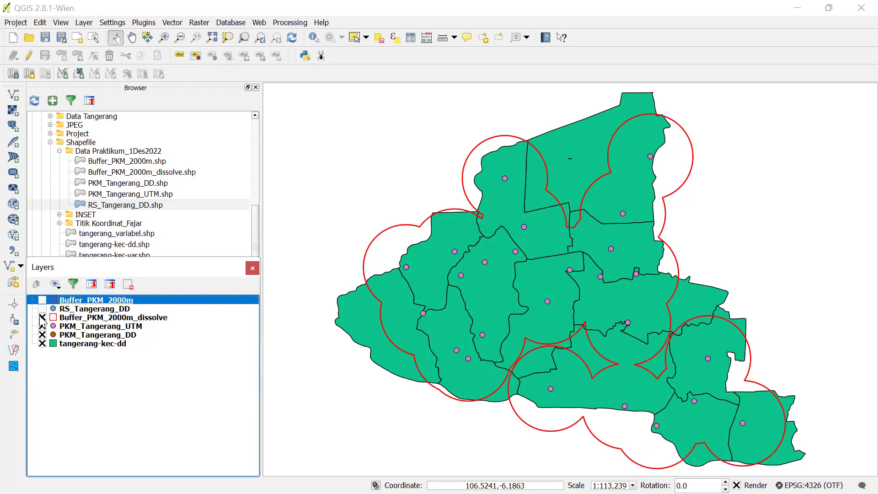
click(42, 319)
click(43, 300)
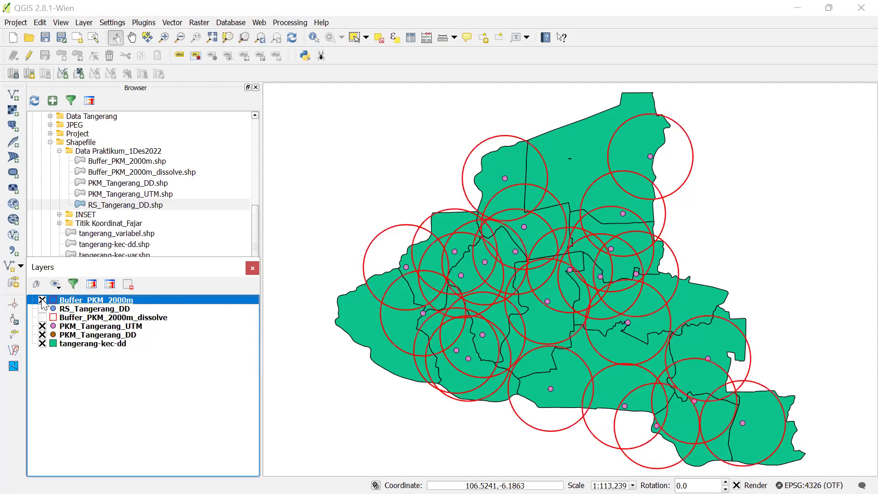
click(41, 300)
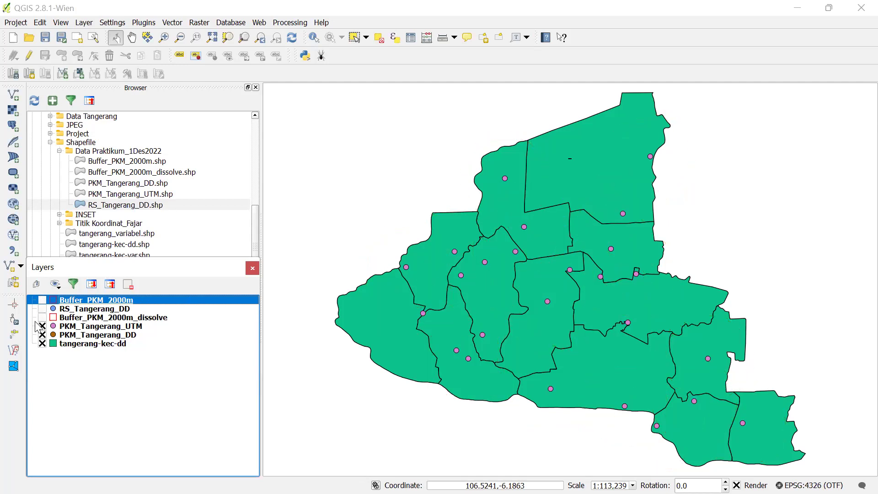
click(42, 317)
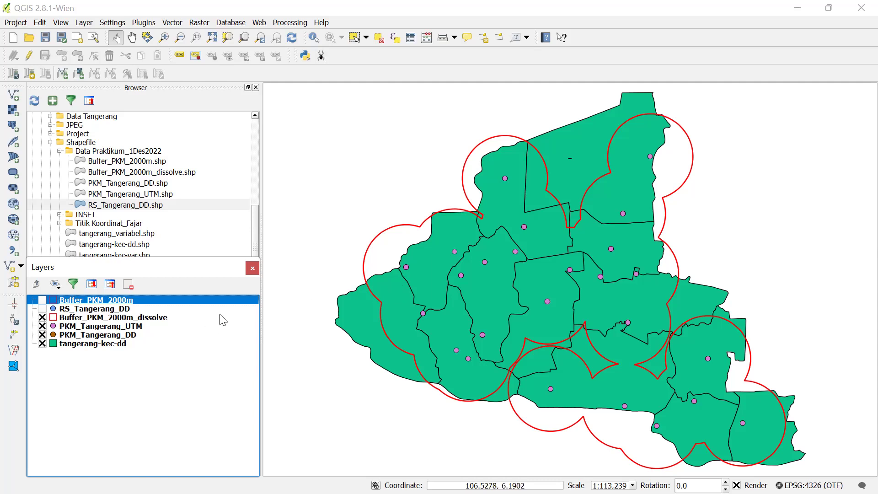
click(42, 317)
Show the undissolved Buffer_PKM_2000m layer over the district map, closing its properties without changes
double_click(42, 300)
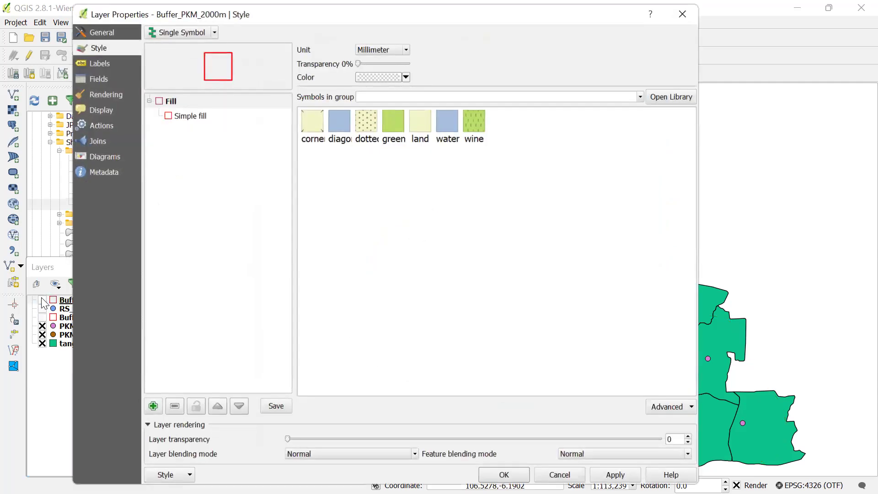
click(682, 14)
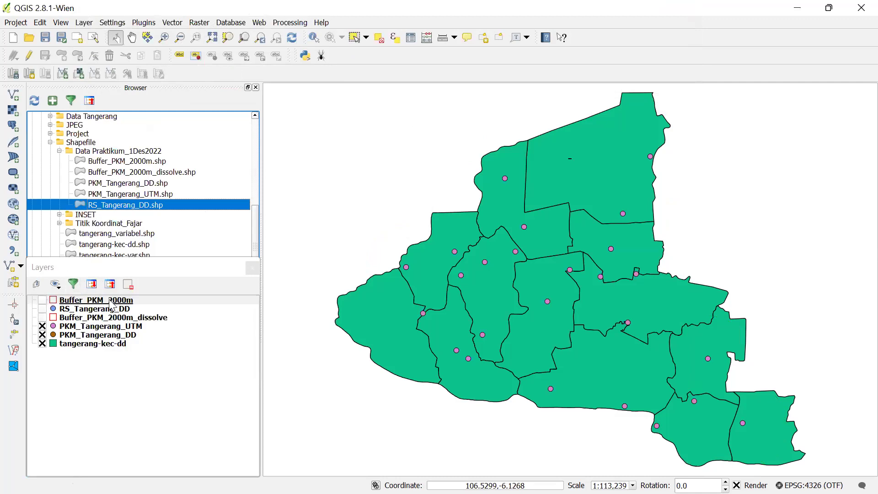
click(43, 301)
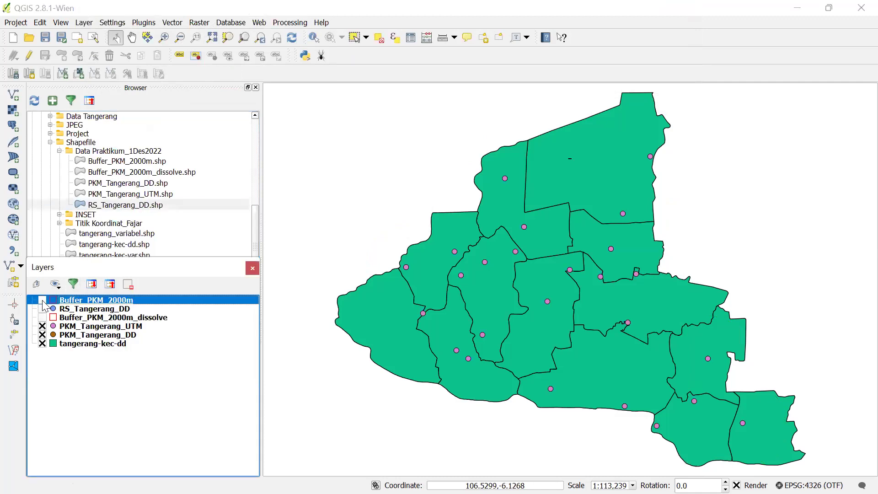
double_click(43, 299)
key(Escape)
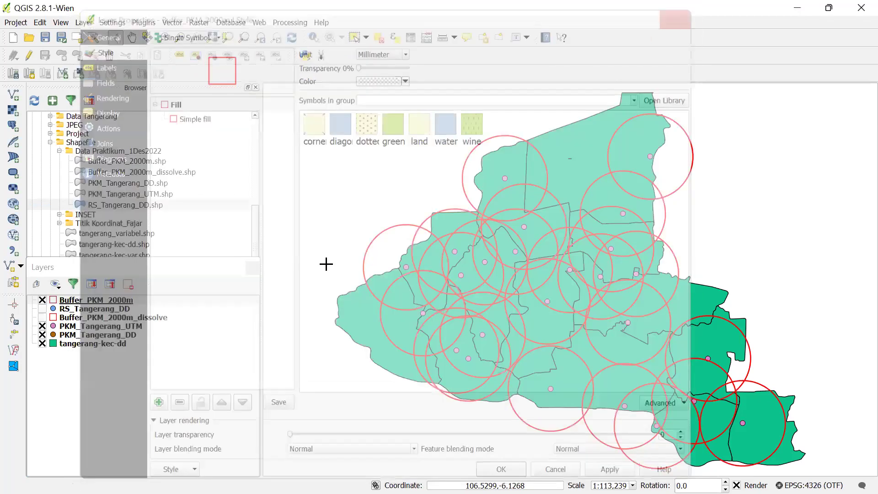
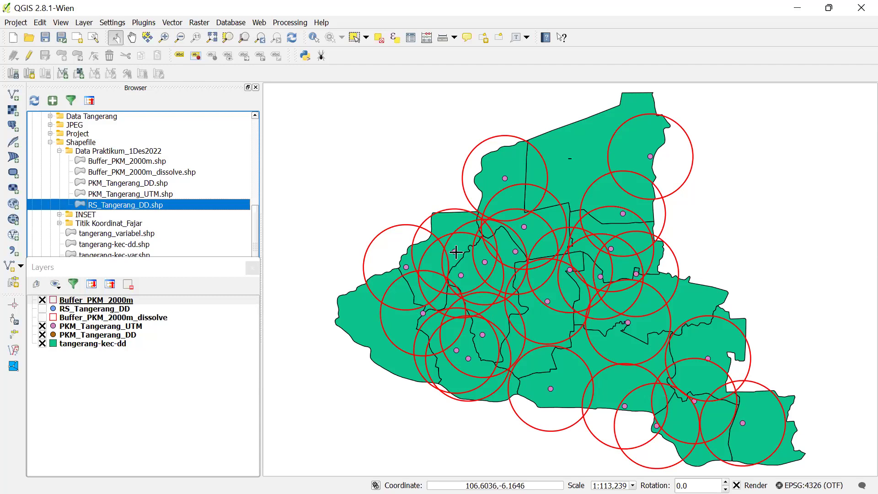
Alternate between the dissolved and undissolved buffer layers to examine how their outlines differ, ending with only Buffer_PKM_2000m shown
click(455, 251)
click(42, 300)
click(43, 317)
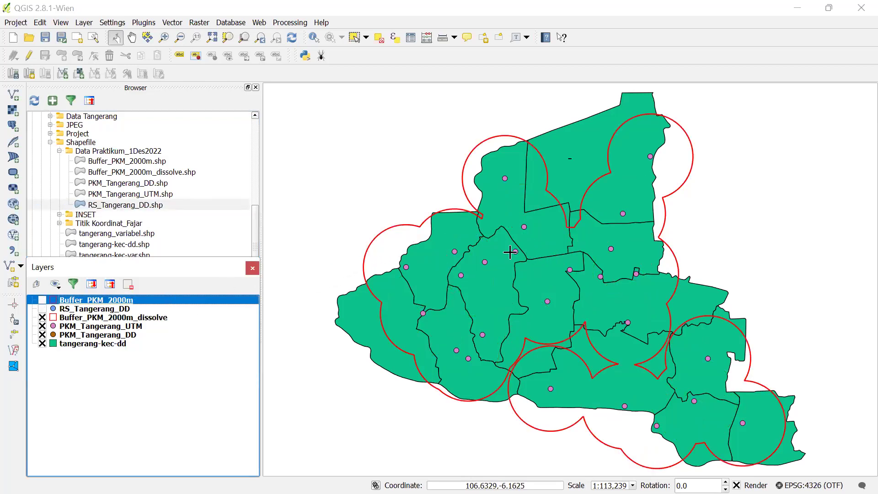
click(42, 318)
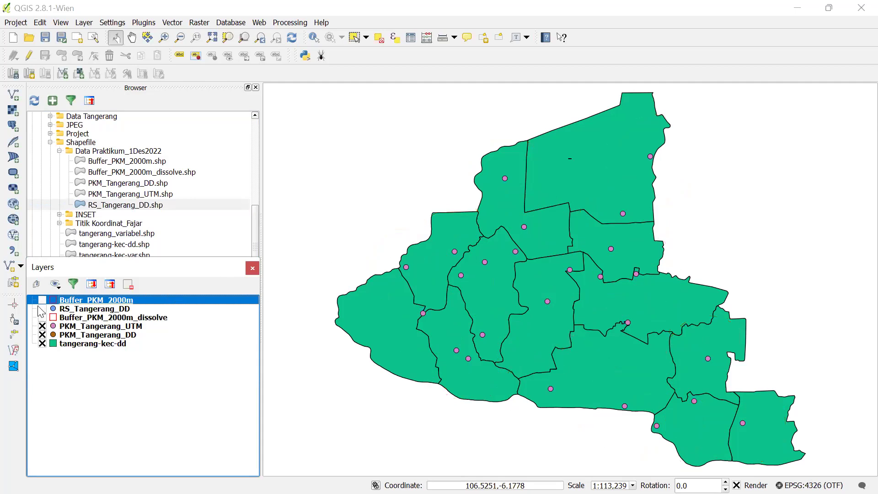
click(42, 300)
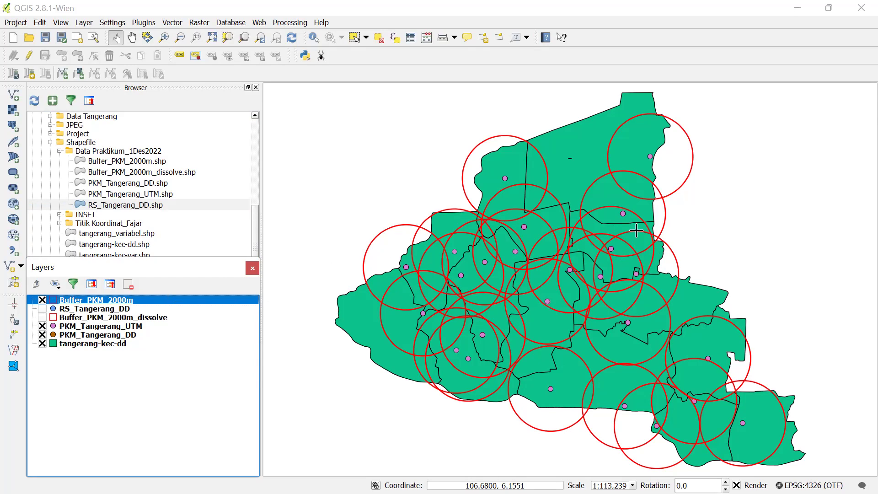
click(42, 300)
click(42, 317)
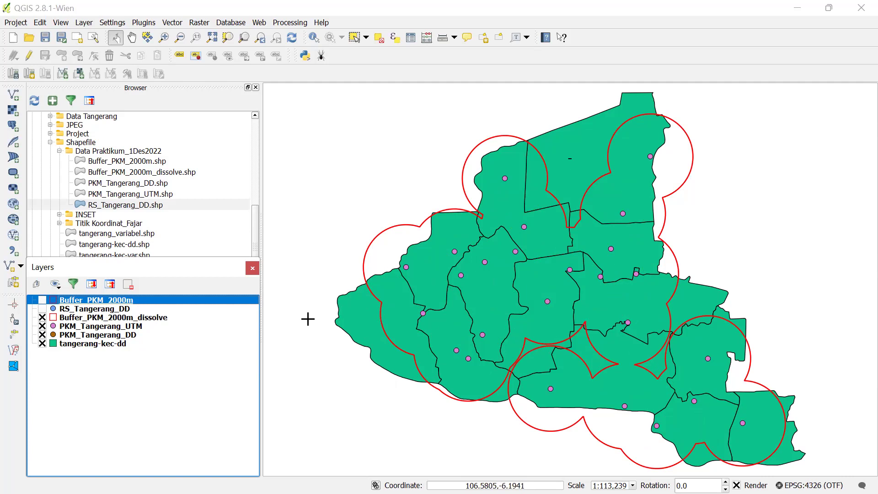
click(42, 317)
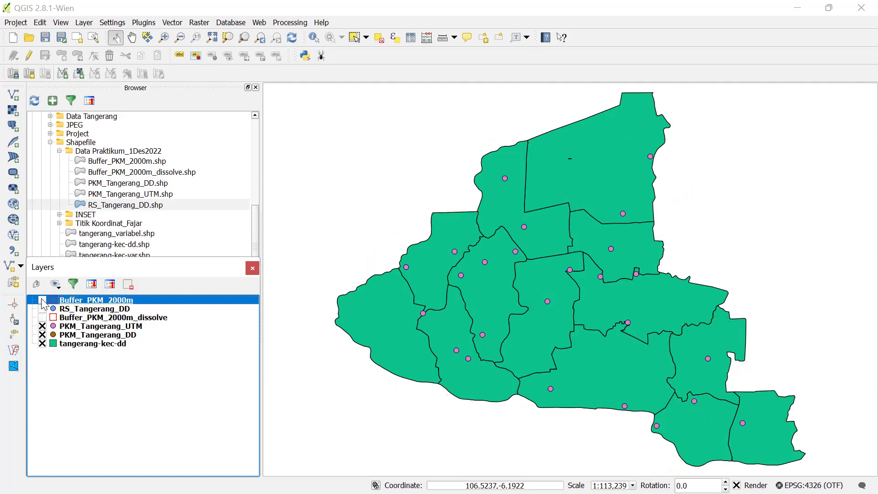
click(42, 299)
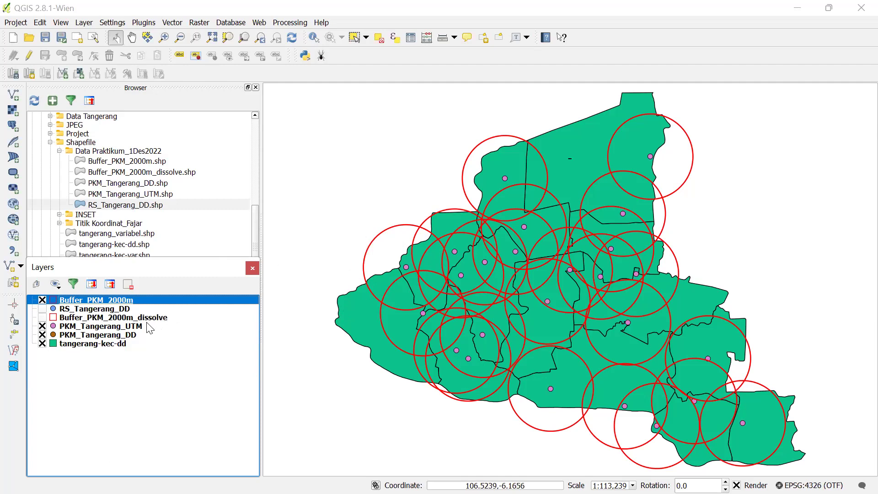
Examine the PKM_Tangerang_UTM attribute table, widening the ALAMAT and JENIS_PUS columns to fit their contents
click(132, 327)
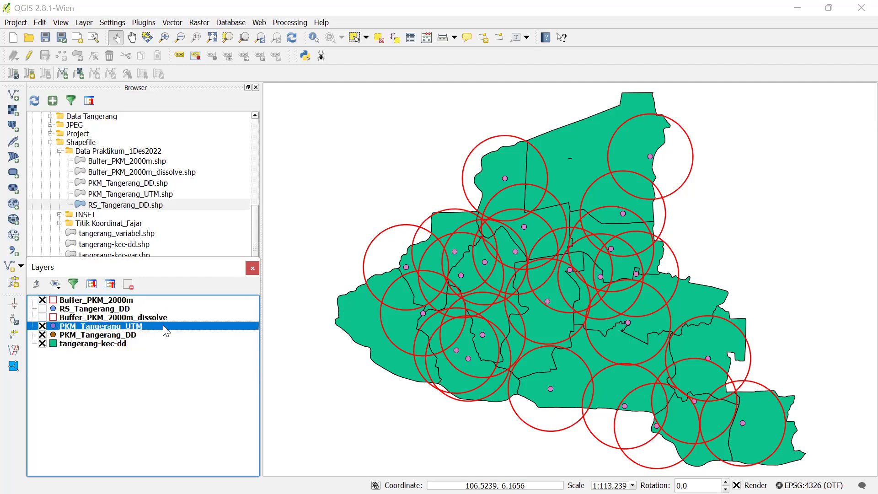
right_click(186, 328)
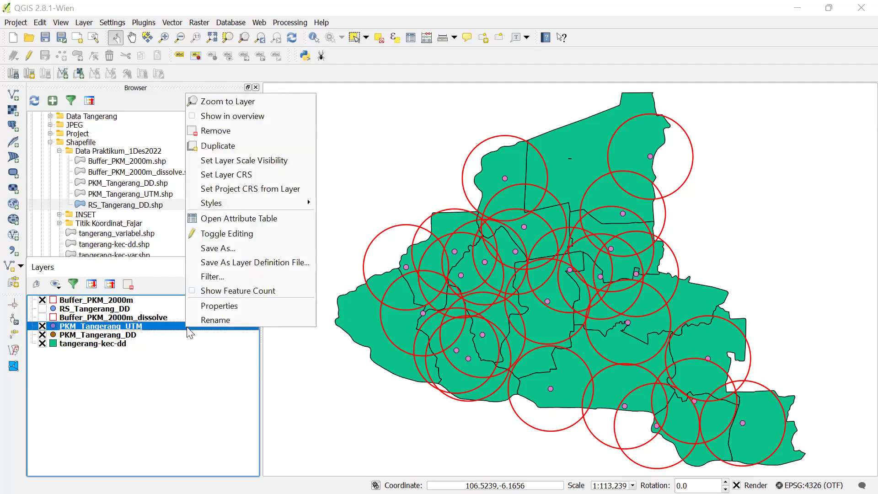
click(228, 219)
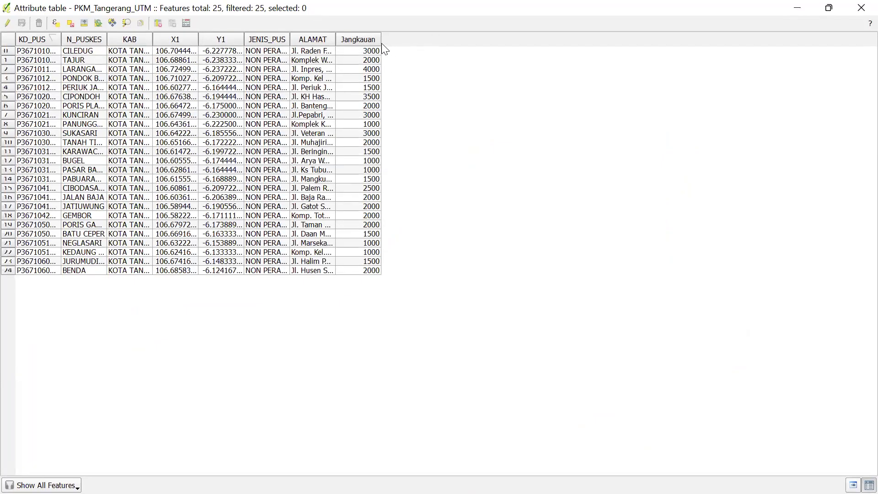
double_click(337, 41)
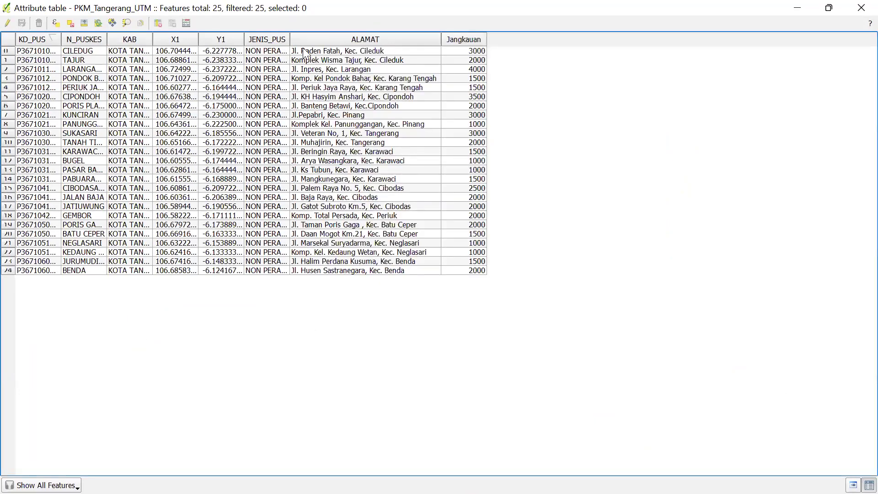
double_click(291, 39)
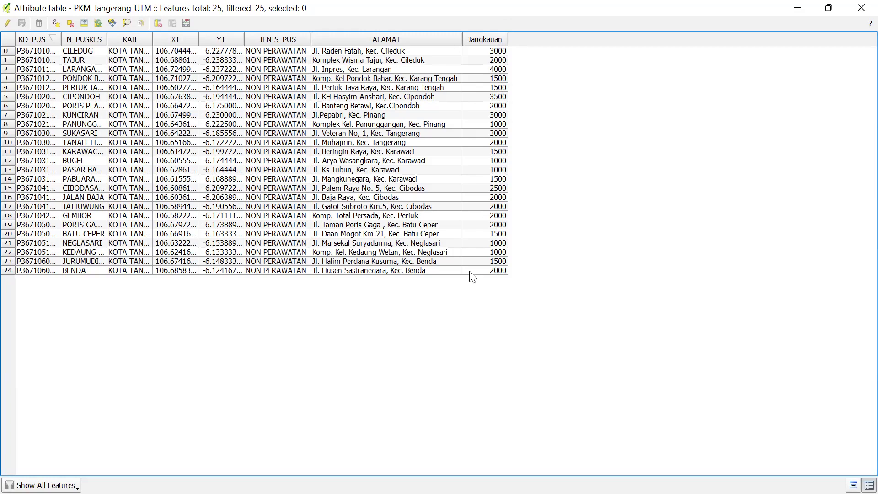
Return from the attribute table to the main map window and hide the Buffer_PKM_2000m layer
click(307, 478)
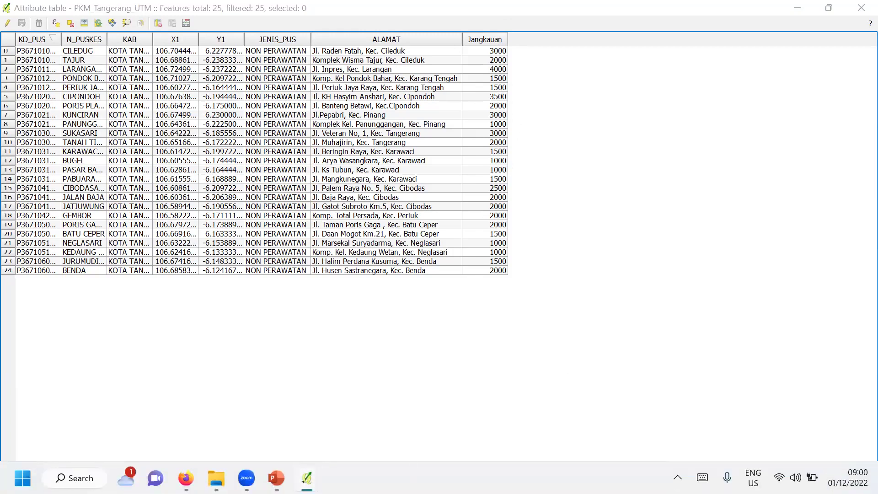
click(258, 429)
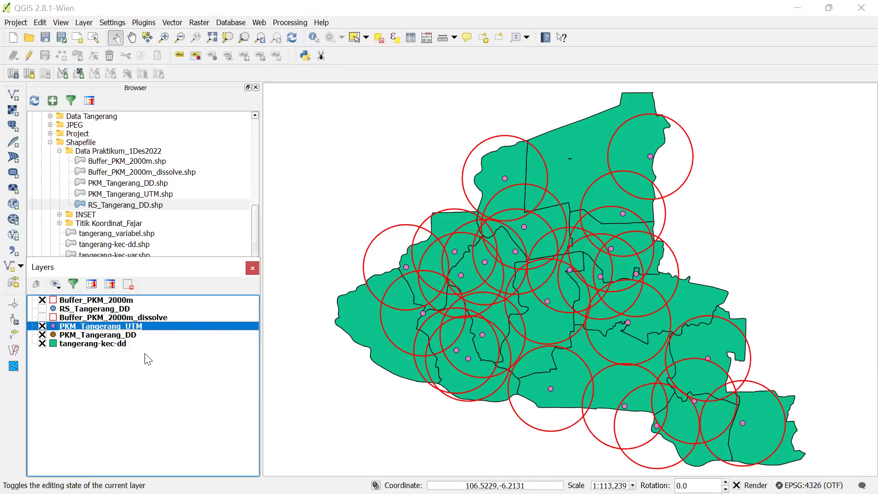
click(42, 300)
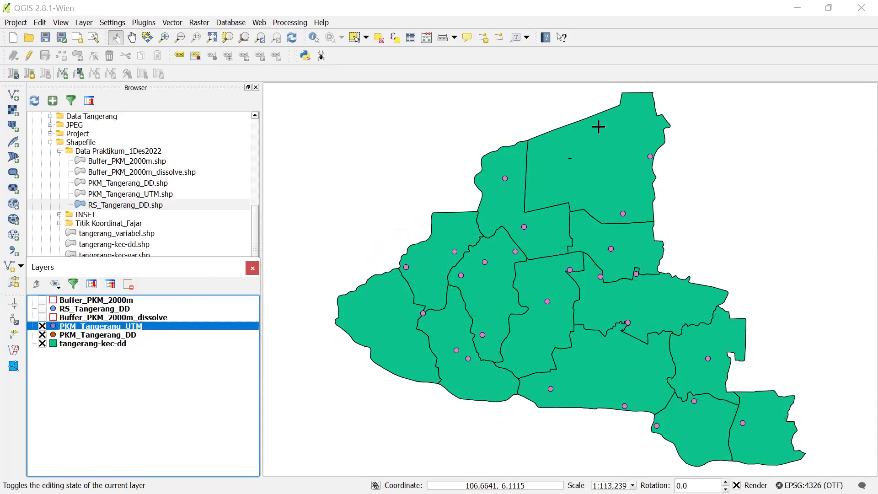
Start a geoprocessing buffer with PKM_Tangerang_UTM as the input vector layer and 99 segments to approximate
click(171, 24)
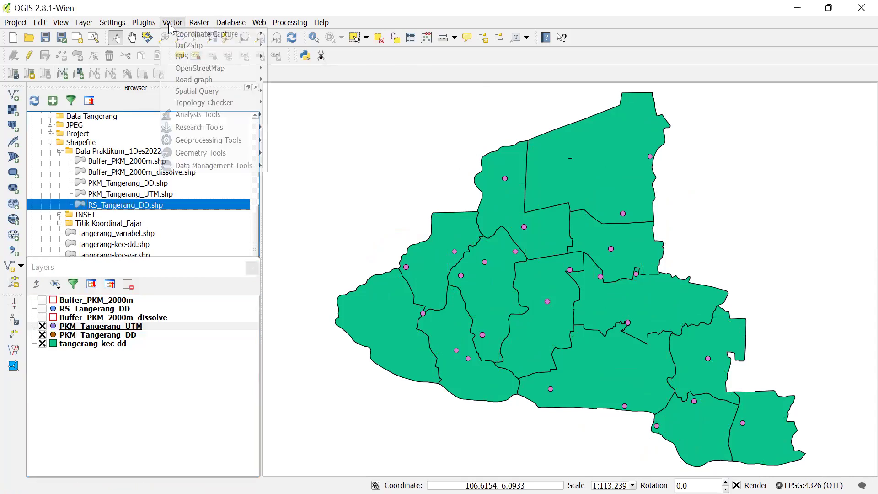
mouse_move(247, 142)
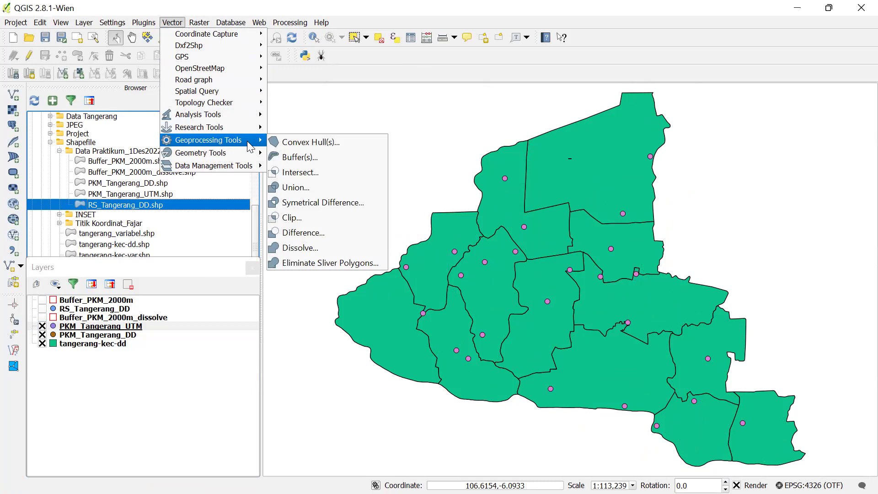
click(292, 158)
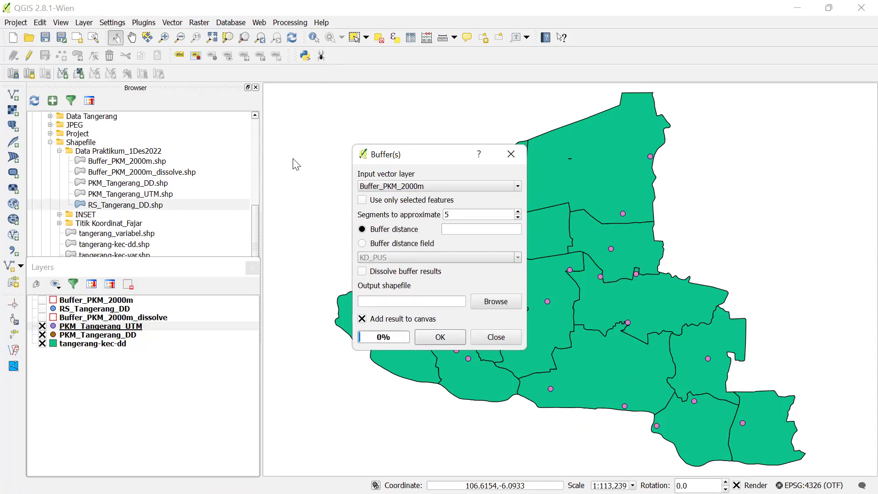
click(409, 186)
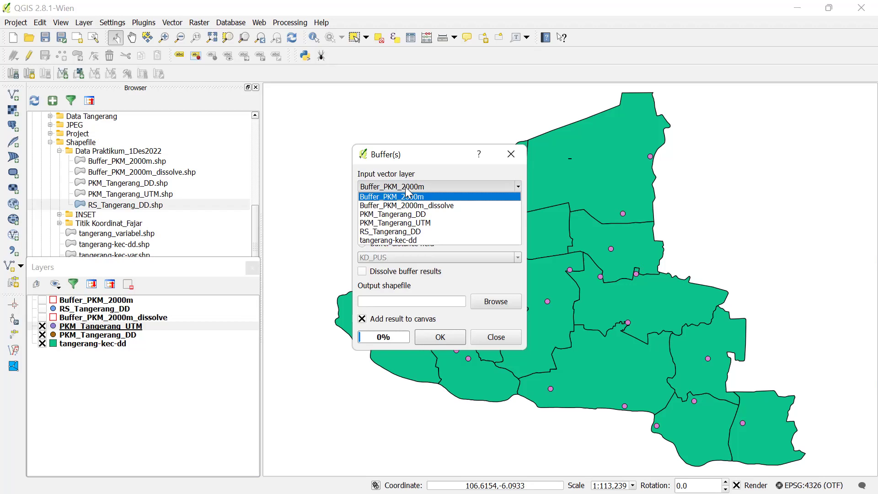
click(387, 223)
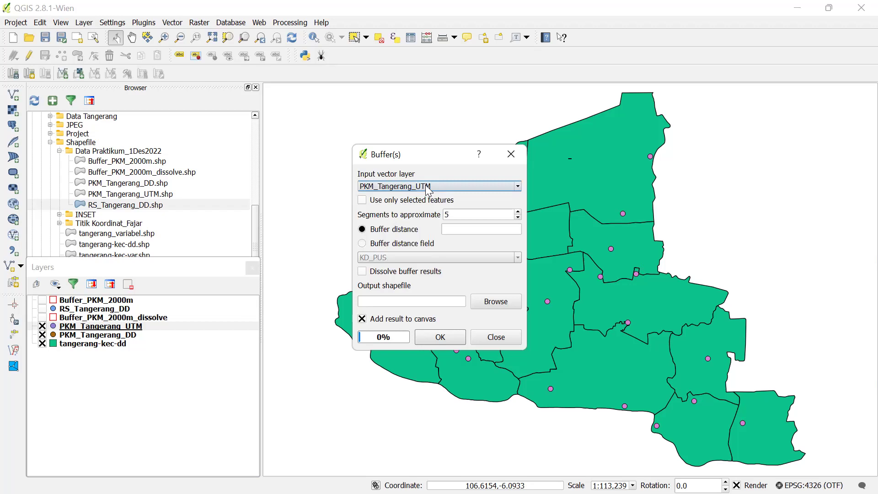
double_click(447, 214)
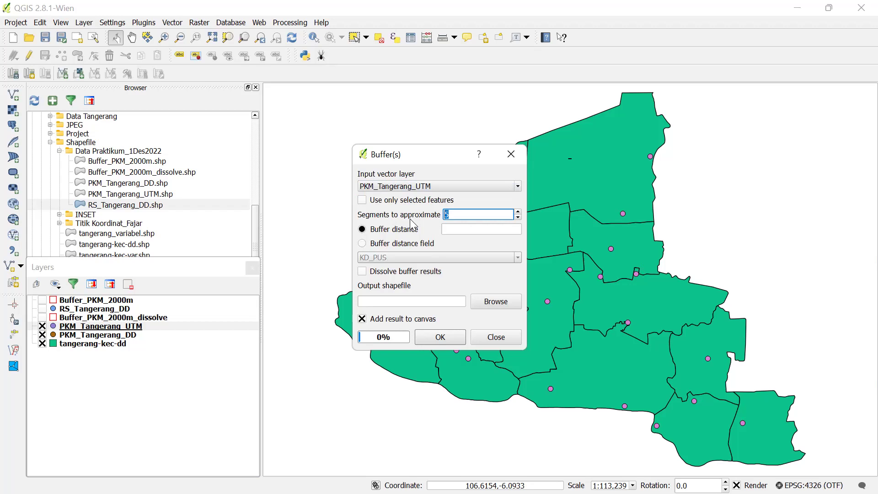
text(99)
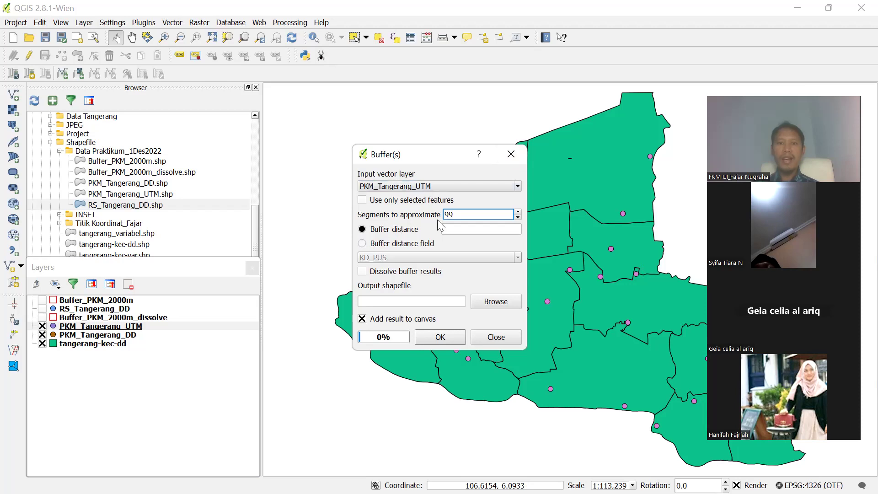
Take the buffer distance from the Jangkauan field and enable dissolving of the buffer results
click(362, 244)
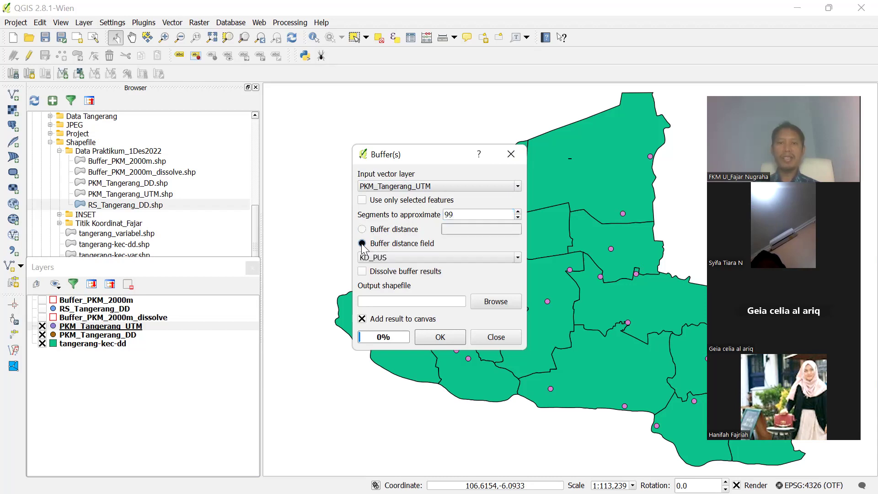
click(396, 257)
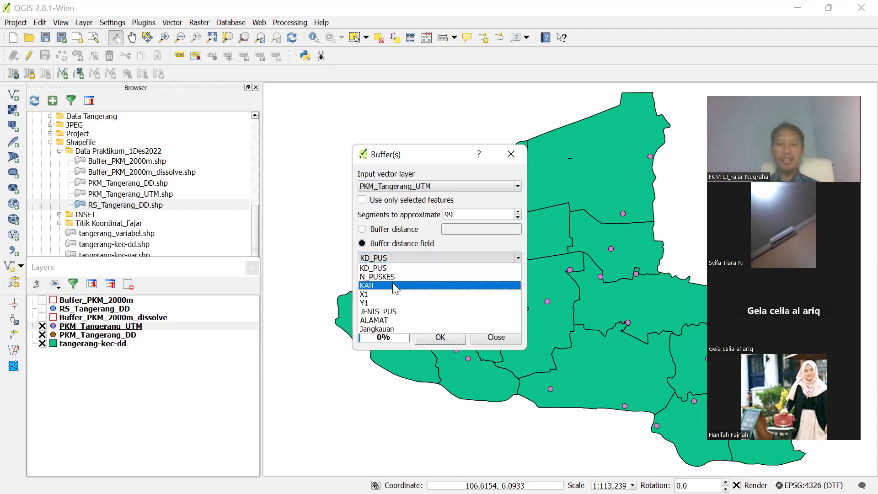
click(381, 329)
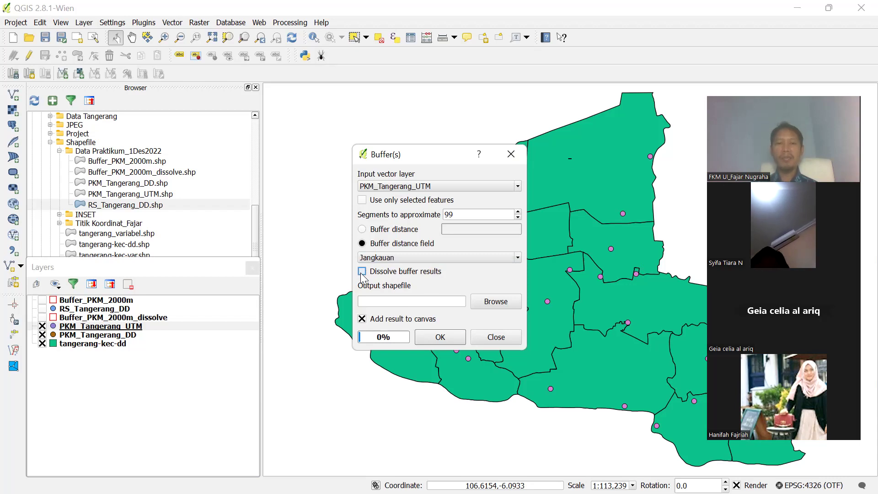
click(361, 272)
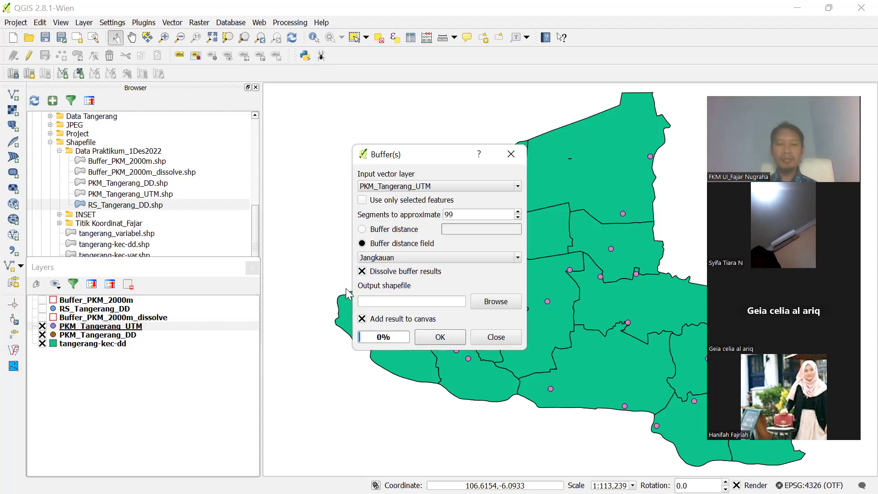
Set the output shapefile to Buffer_PKM_variasi jarak in the Data Praktikum_1Des2022 folder
click(479, 302)
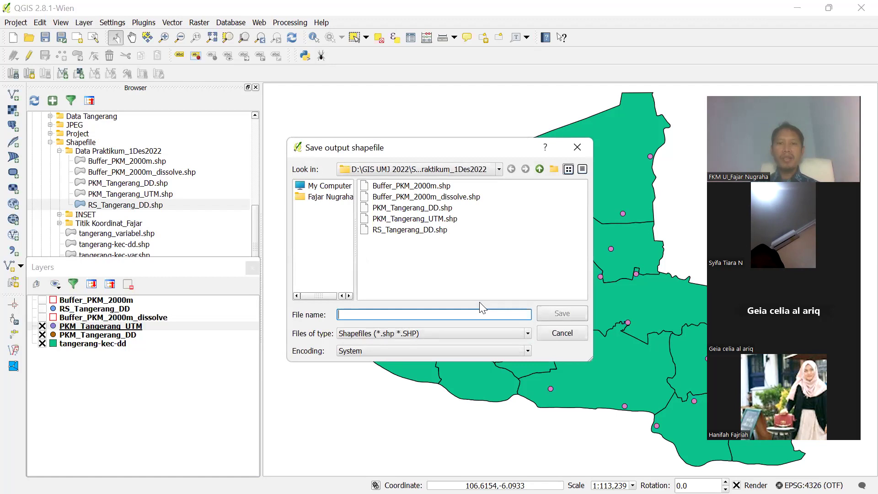
click(395, 188)
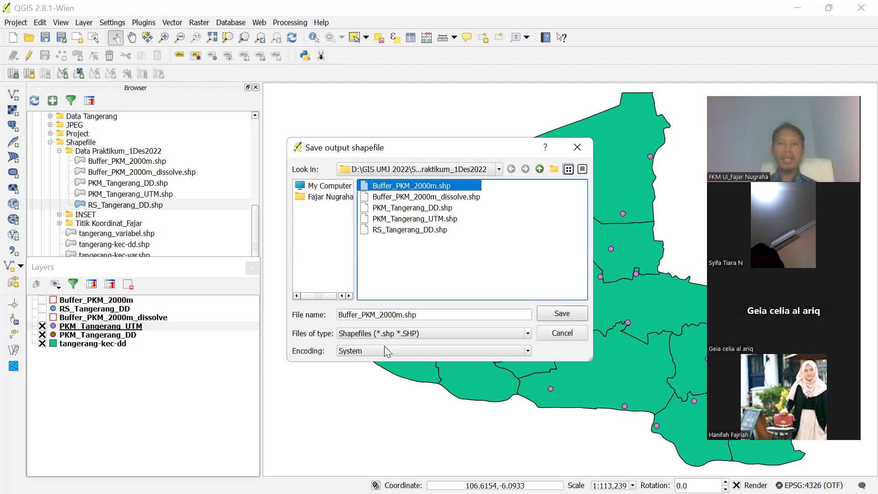
click(382, 314)
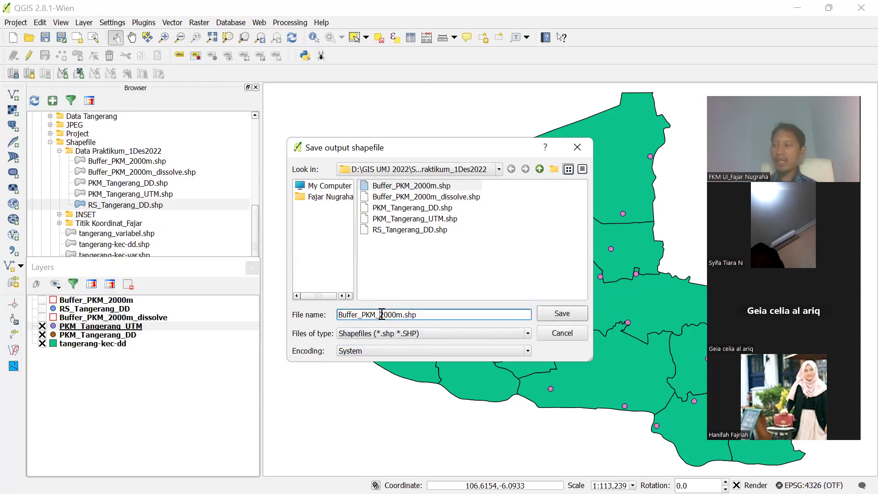
drag(381, 314, 401, 314)
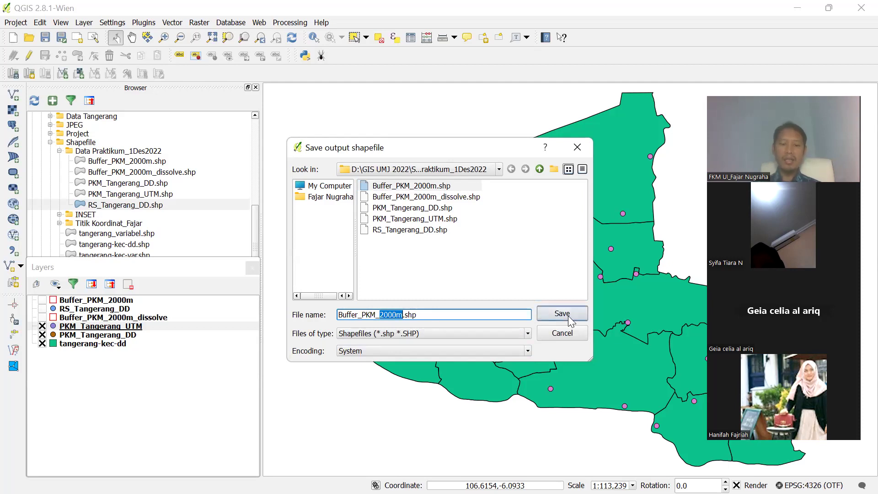
key(BackSpace)
text(variasi)
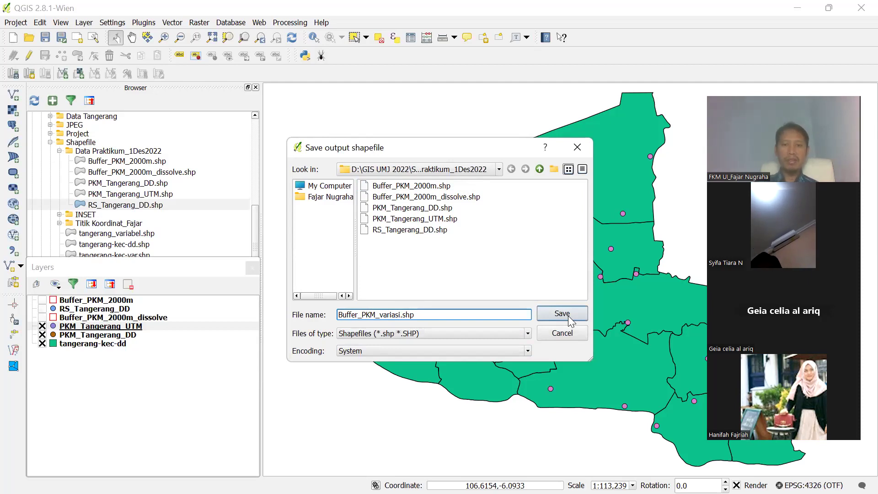
key(BackSpace)
key(BackSpace)
key(BackSpace)
key(BackSpace)
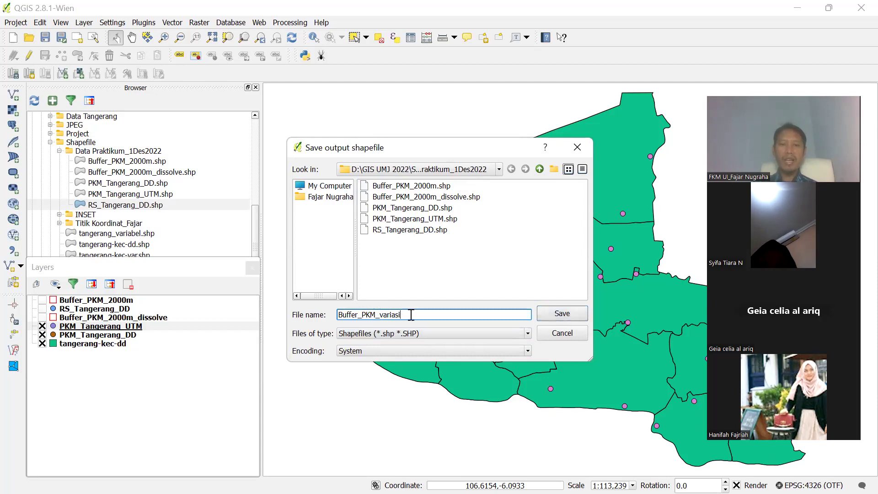
text(jarak)
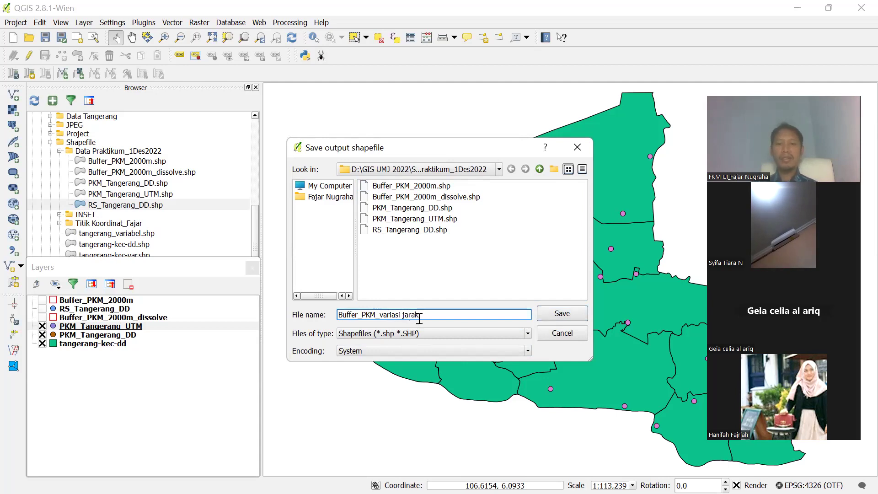
click(565, 317)
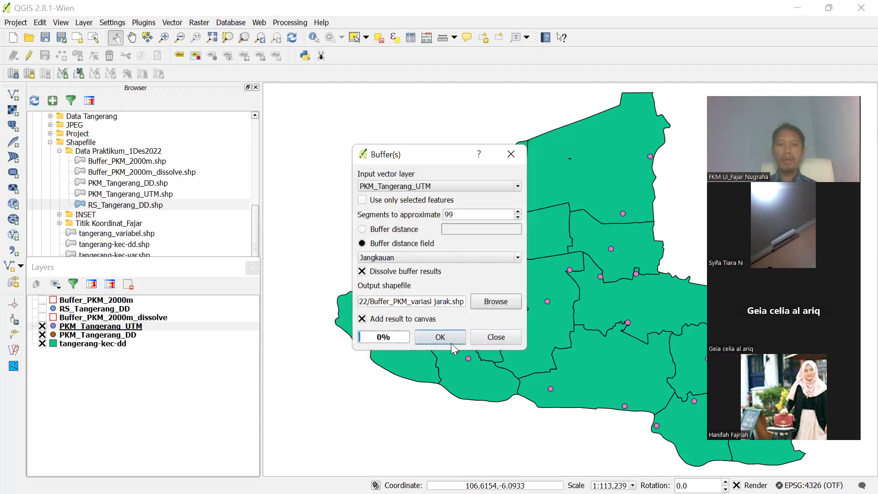
Set the output shapefile to Buffer_PKM_variasi jarak_dissolve, then run the buffer and close the tool
click(484, 300)
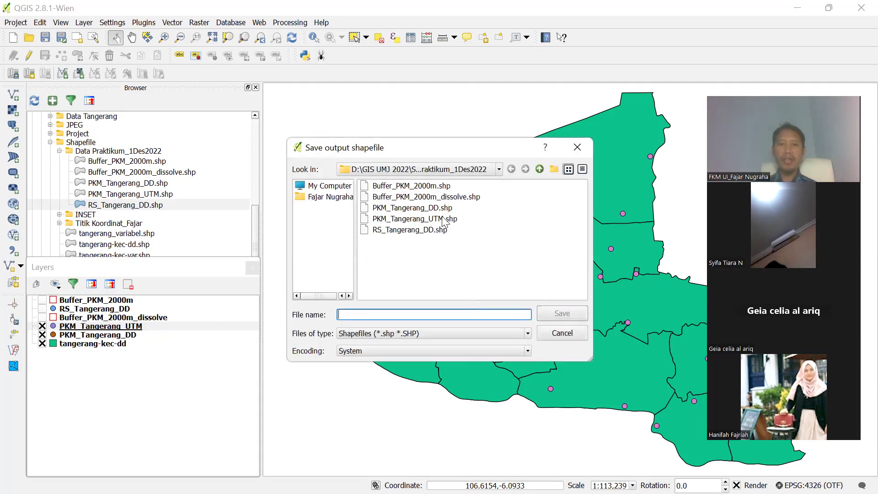
click(448, 186)
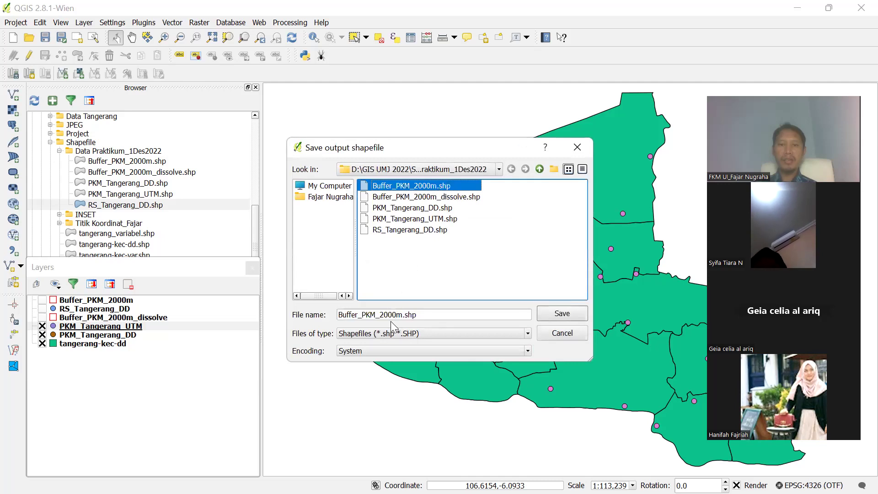
click(406, 314)
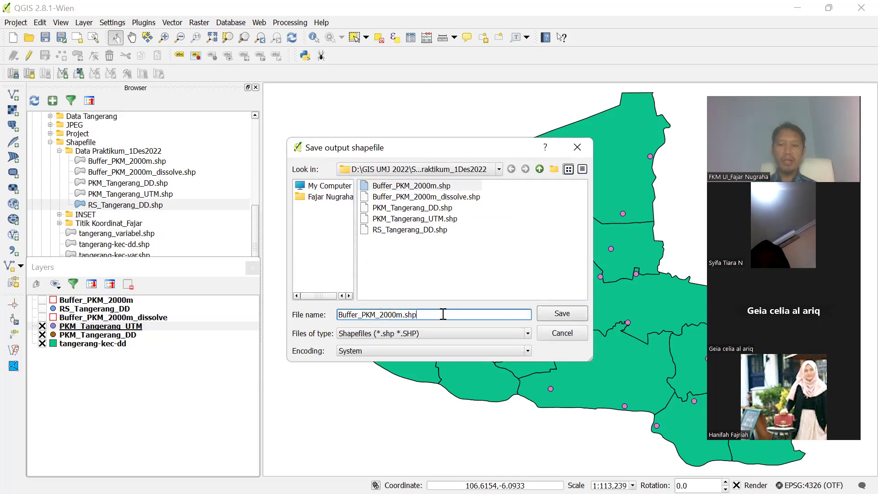
key(BackSpace)
key(BackSpace)
key(BackSpace)
key(BackSpace)
key(BackSpace)
key(BackSpace)
key(BackSpace)
key(BackSpace)
key(BackSpace)
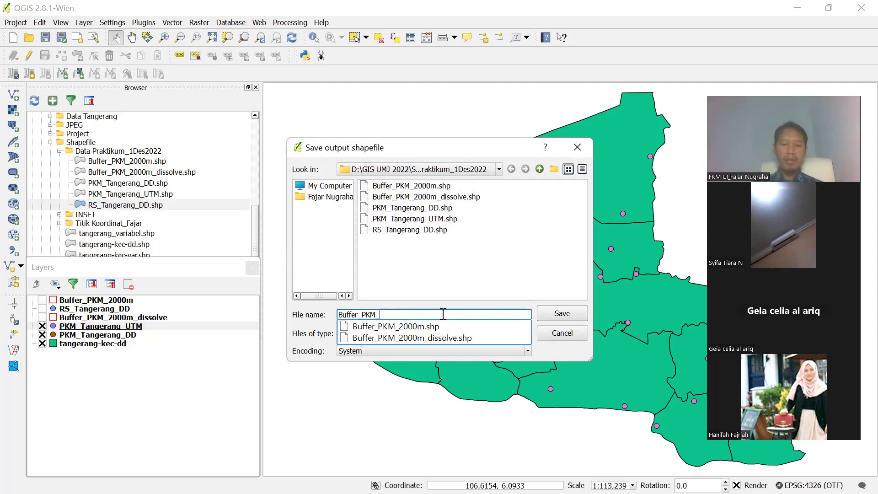
text(variasi jara)
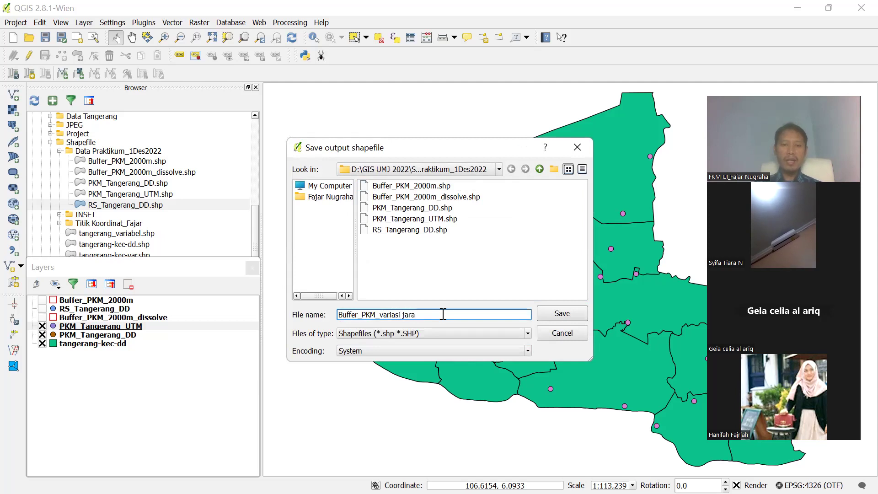
text(k_dissolve)
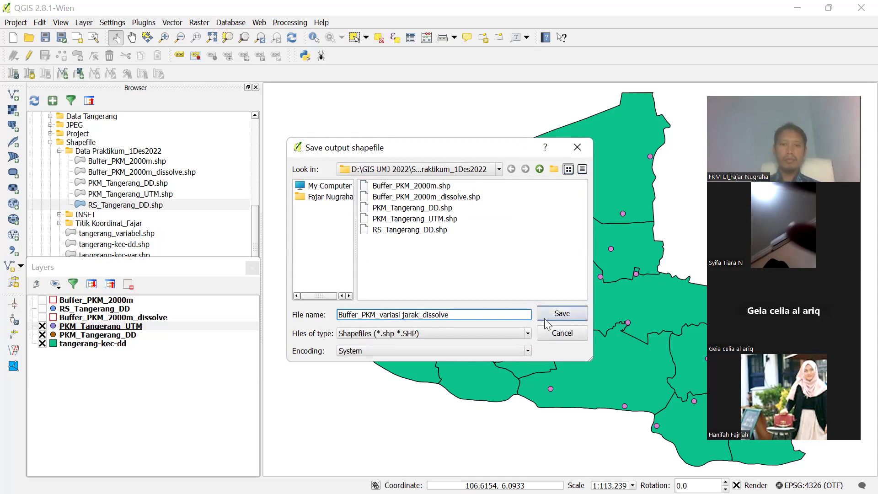
click(556, 315)
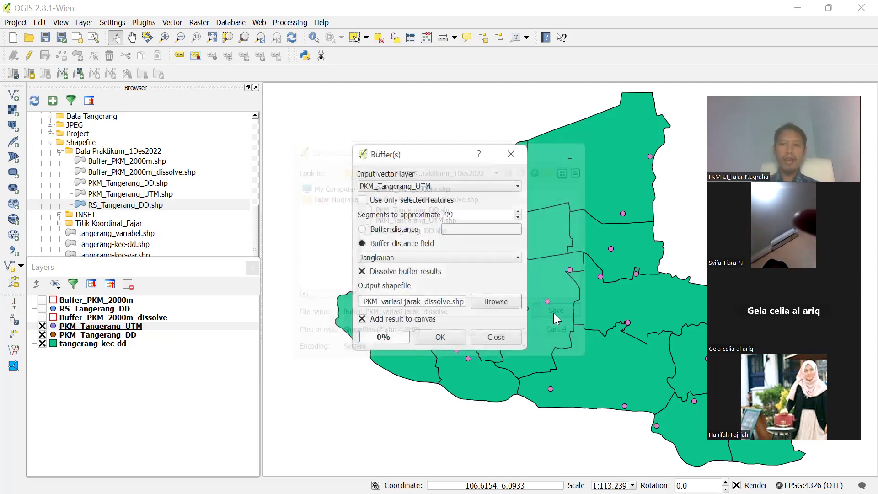
click(450, 338)
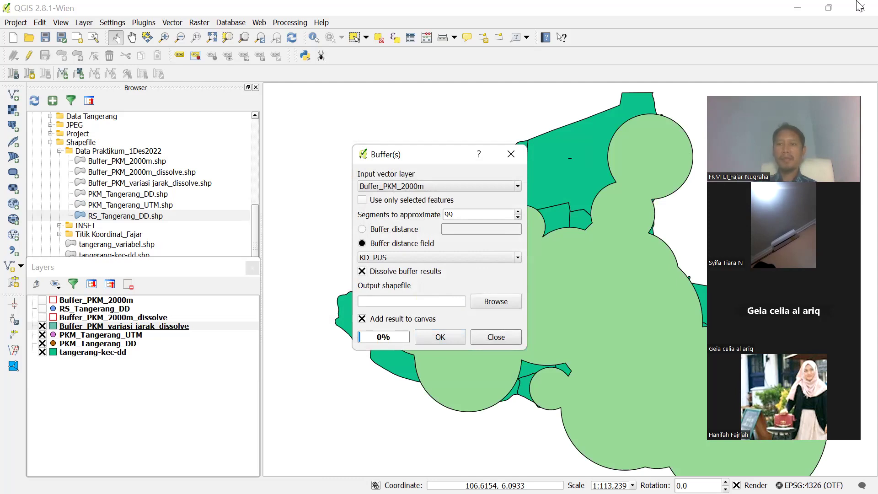
click(510, 154)
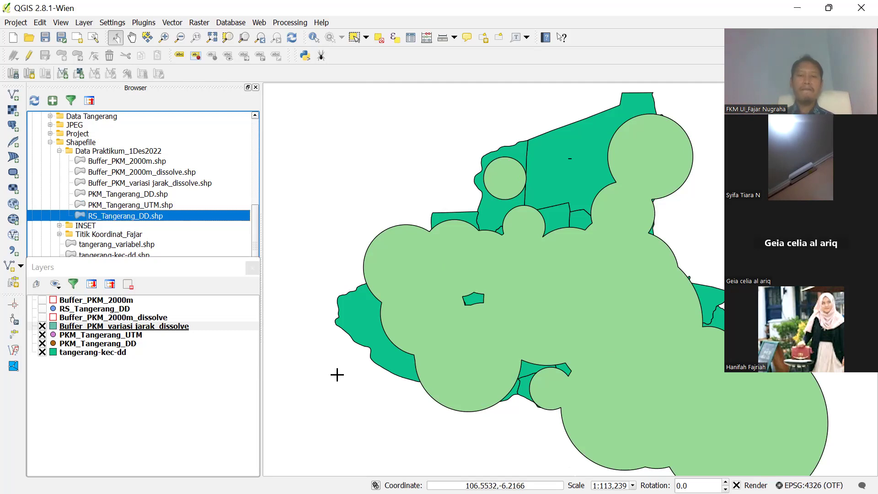
click(152, 326)
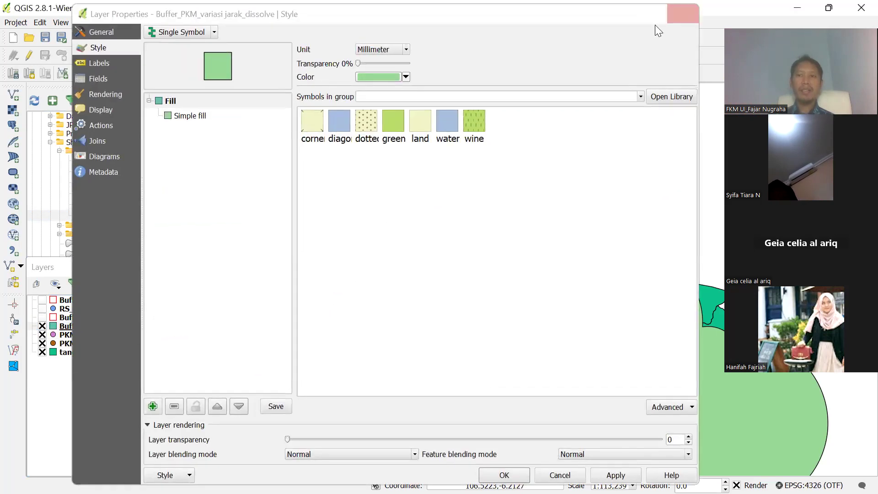
click(683, 13)
click(119, 328)
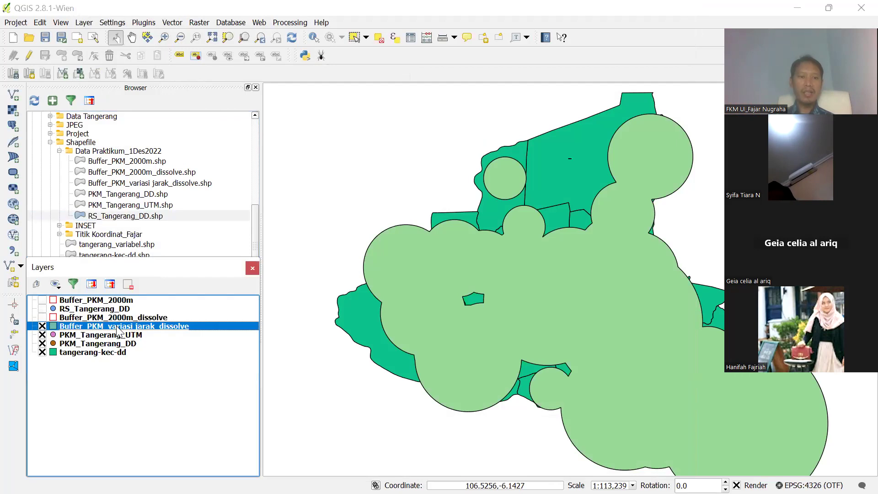
Give the Buffer_PKM_variasi jarak_dissolve layer's simple fill a transparent fill and a red border
double_click(117, 326)
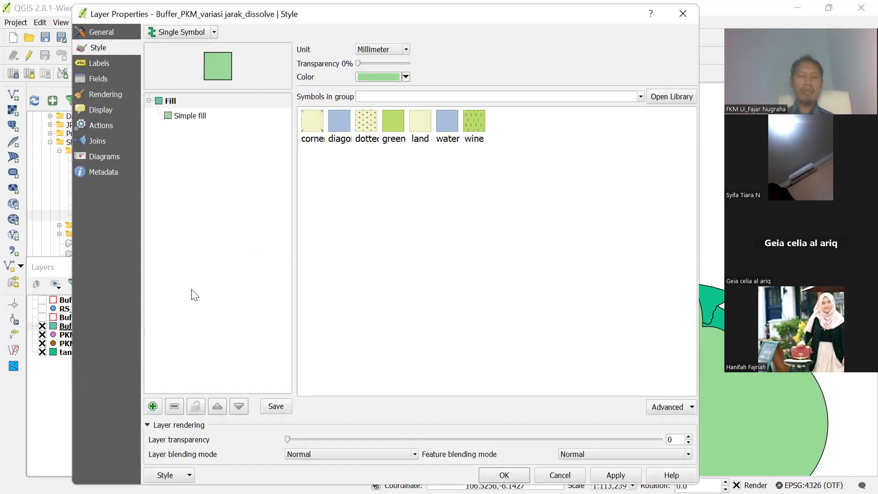
click(203, 117)
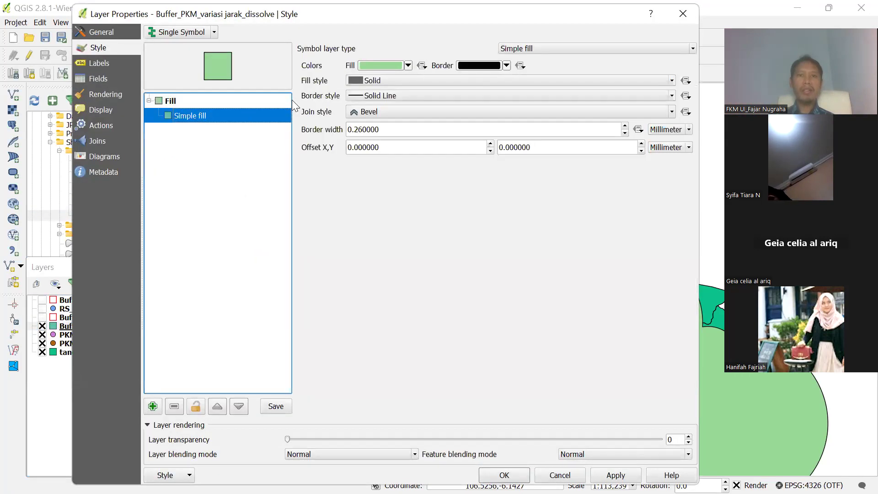
click(410, 65)
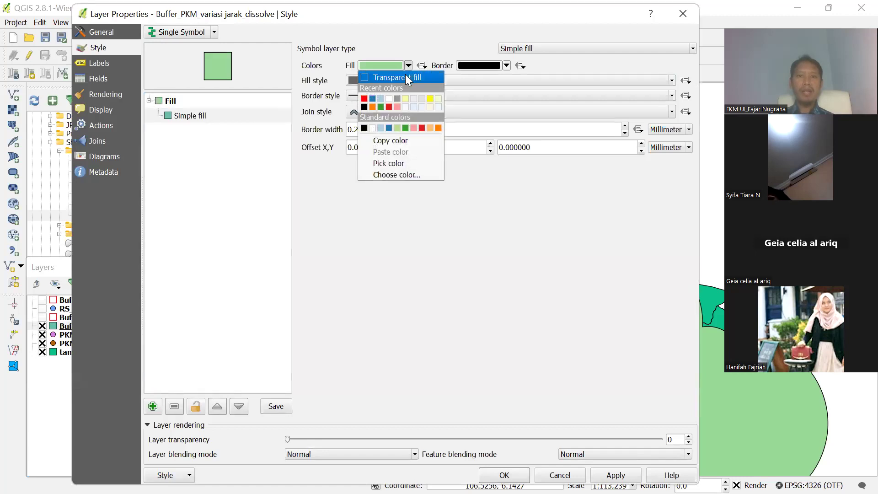
click(405, 75)
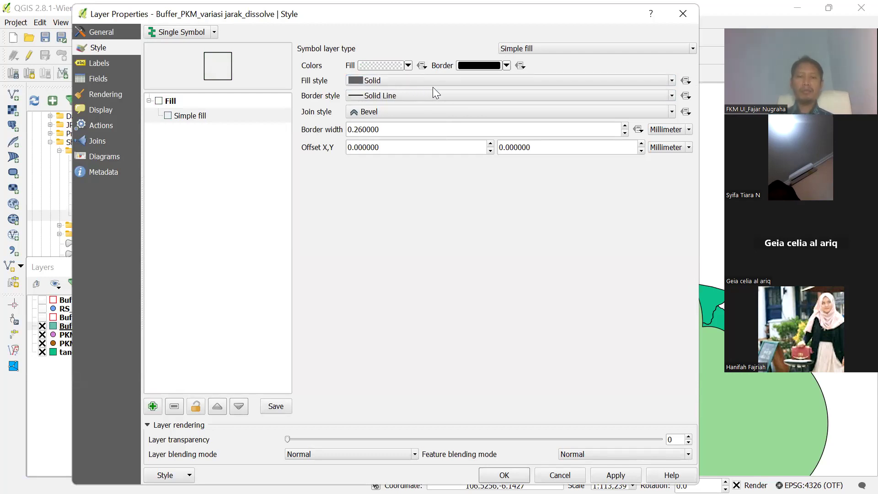
click(507, 66)
click(461, 97)
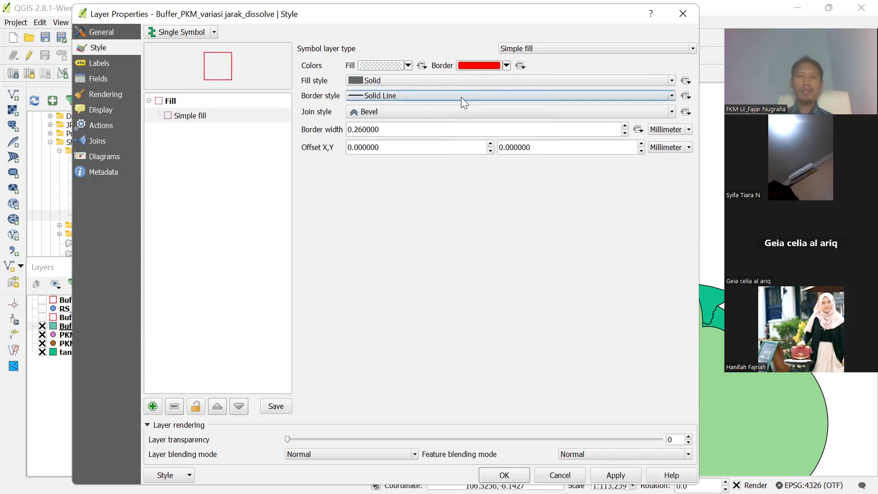
Set the dissolved buffer layer's border width to 0.46 mm and apply the style
click(624, 126)
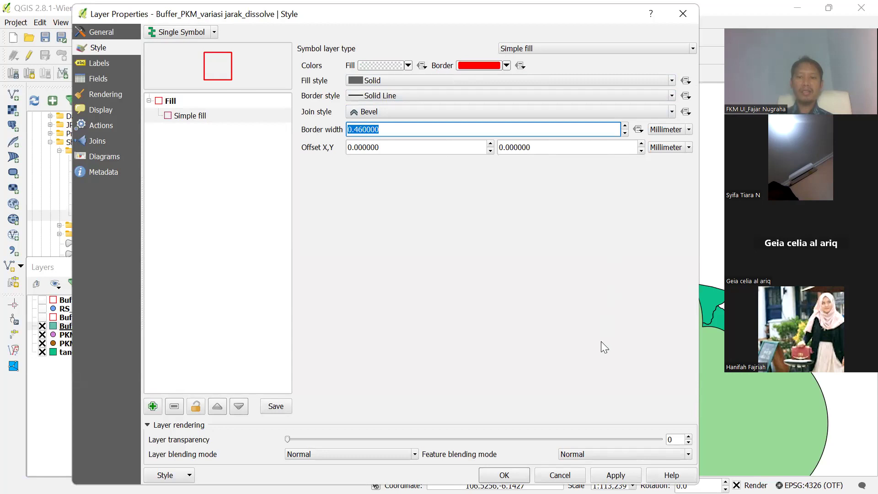
click(614, 470)
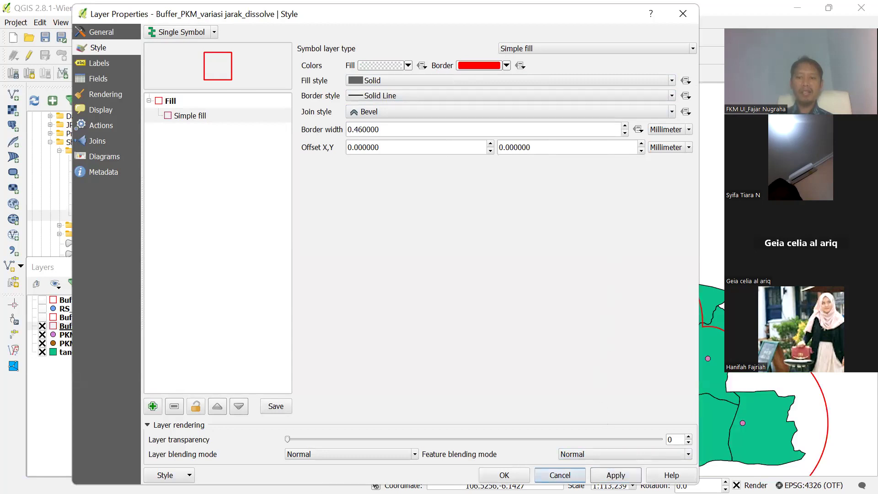
click(504, 475)
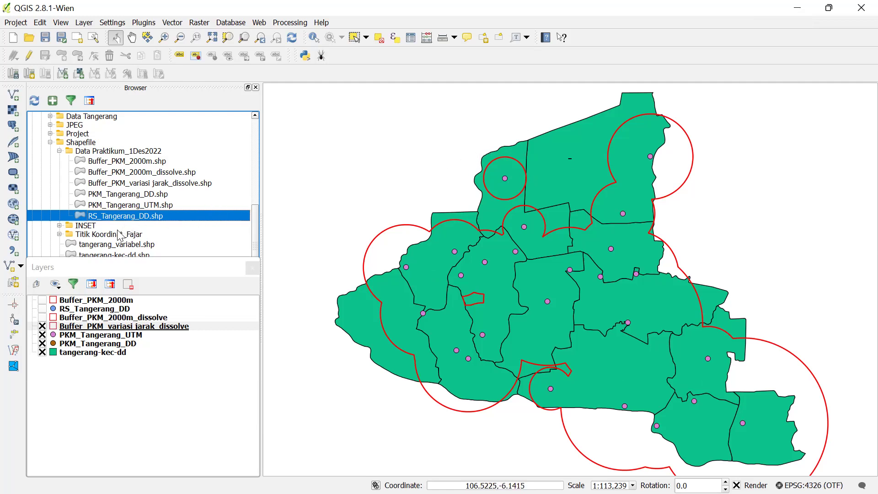
Start another geoprocessing buffer with PKM_Tangerang_UTM as the input vector layer and 99 segments to approximate
click(95, 326)
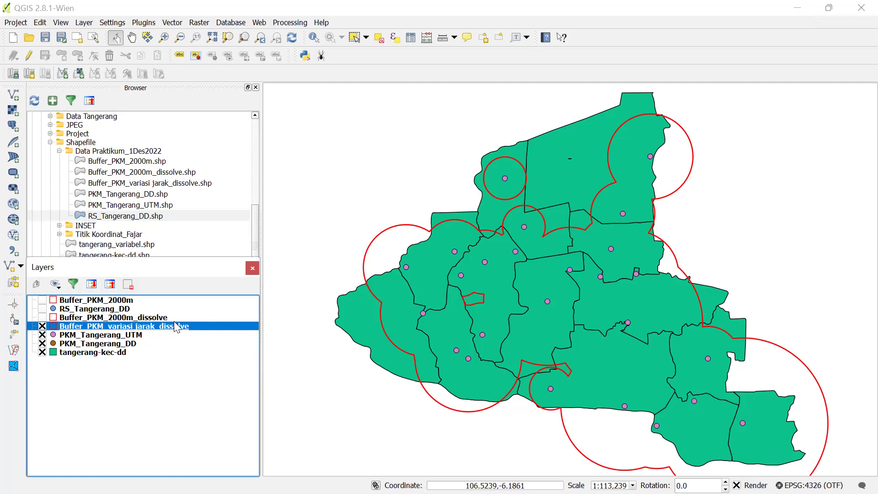
click(172, 22)
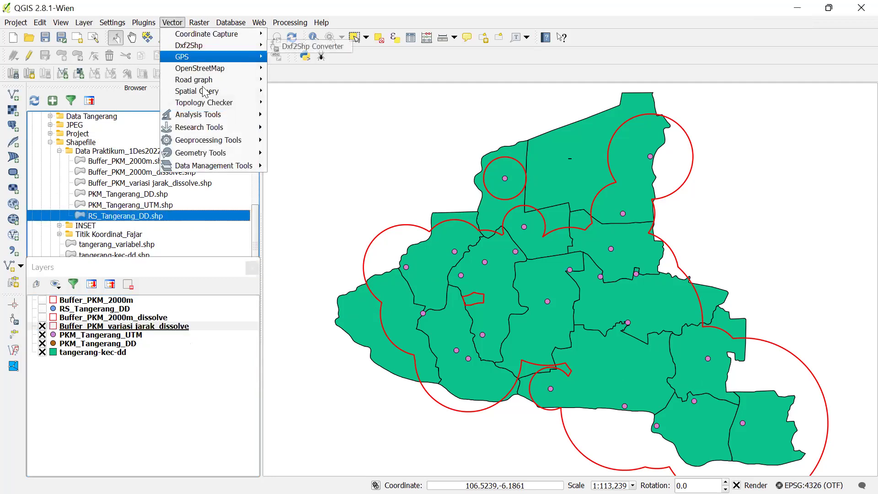
mouse_move(225, 142)
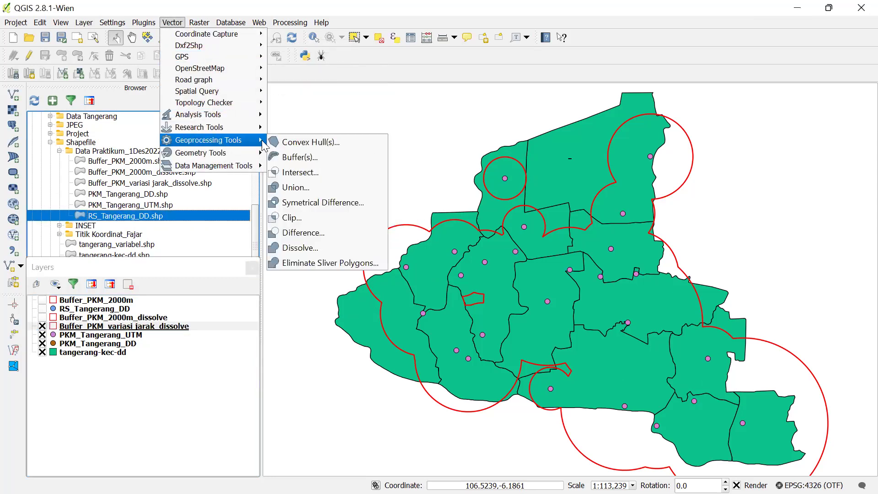
click(291, 157)
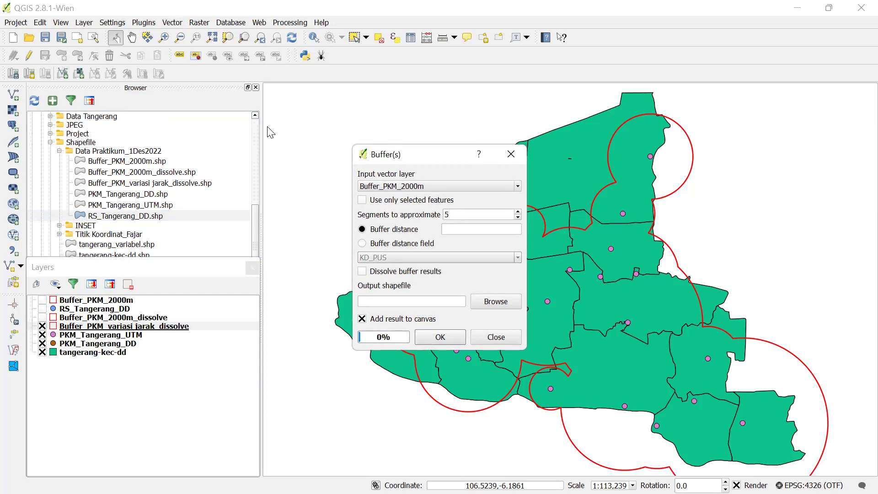
click(401, 187)
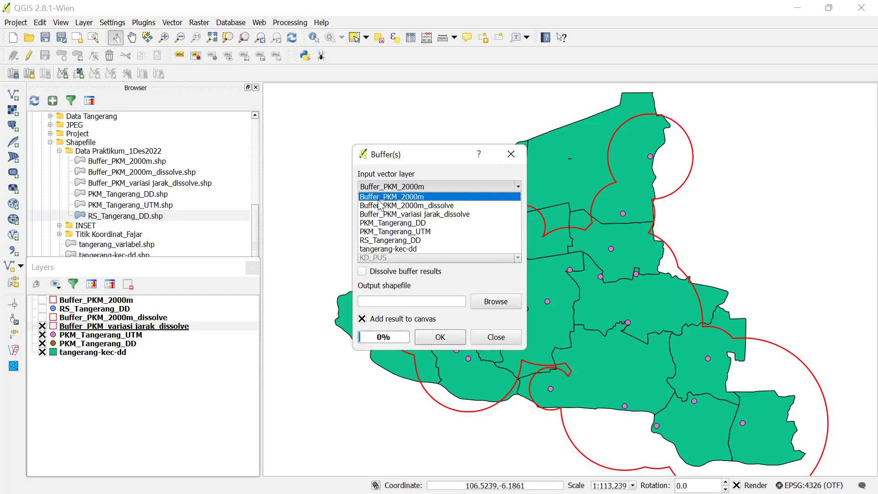
click(381, 231)
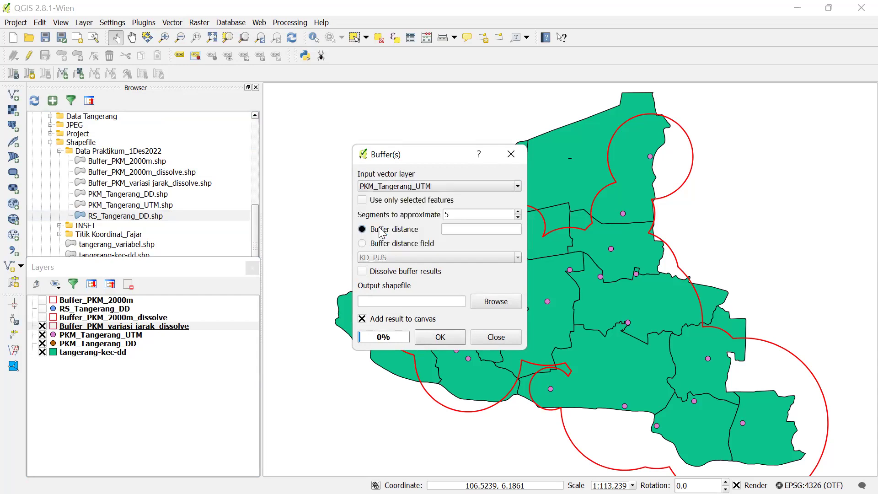
double_click(474, 208)
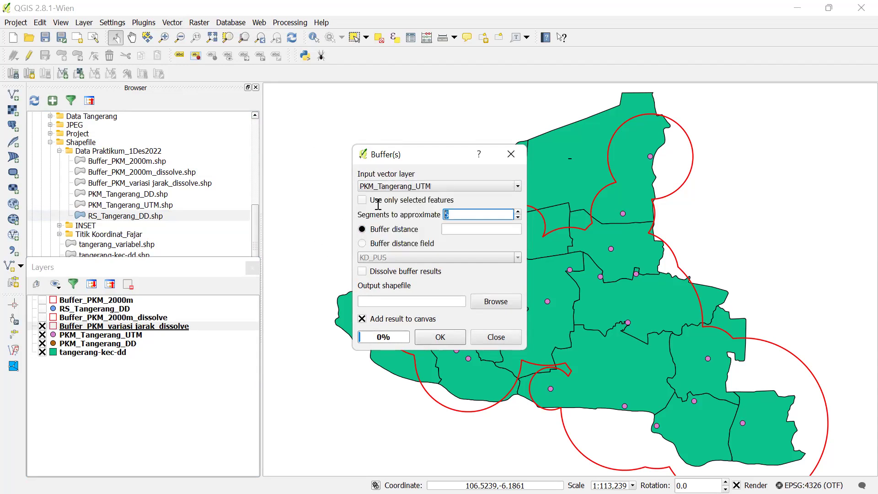
text(99)
Take the buffer distance from the Jangkauan field, leaving the buffer results undissolved
click(363, 245)
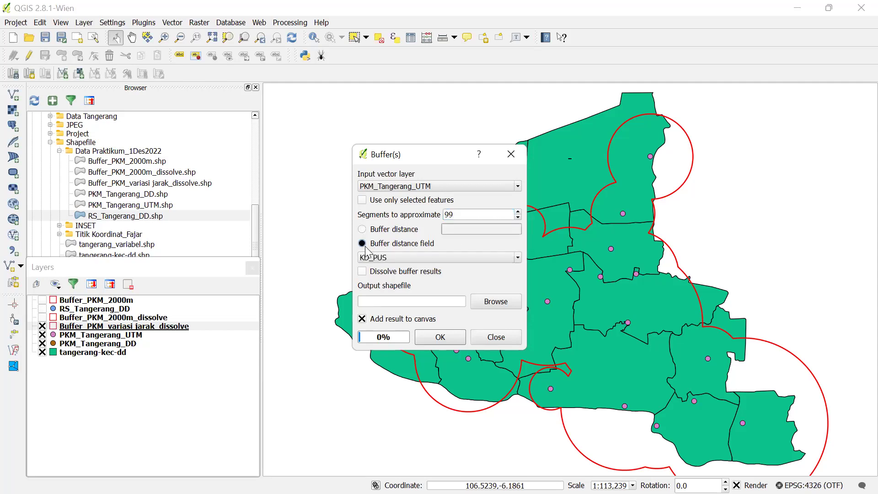
click(386, 258)
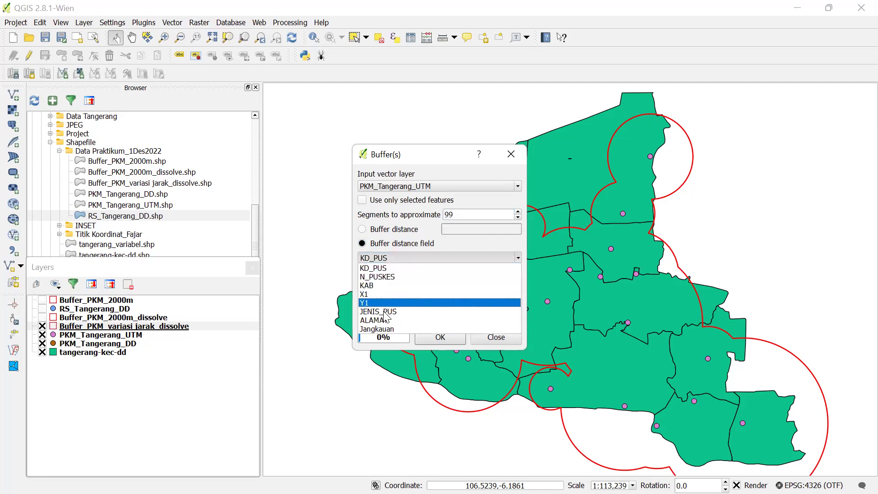
click(388, 329)
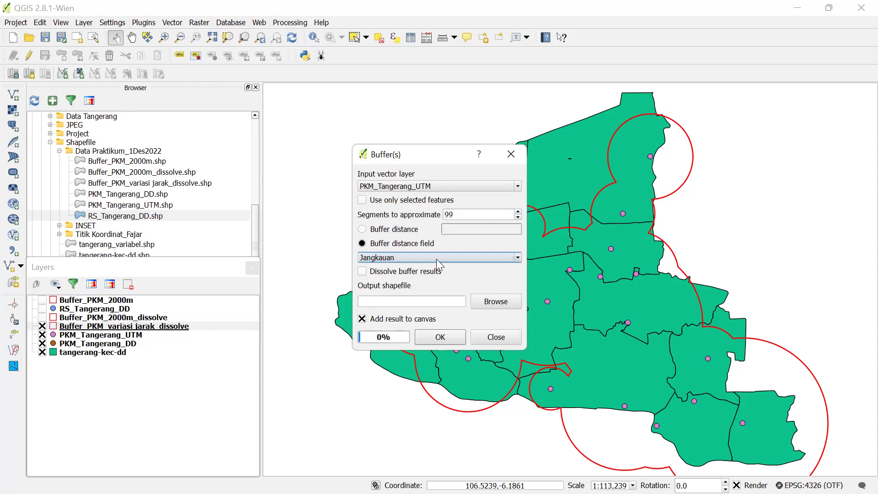
Set the output shapefile to Buffer_PKM_variasi jarak in the Data Praktikum_1Des2022 folder, then run the buffer and close the tool
click(491, 300)
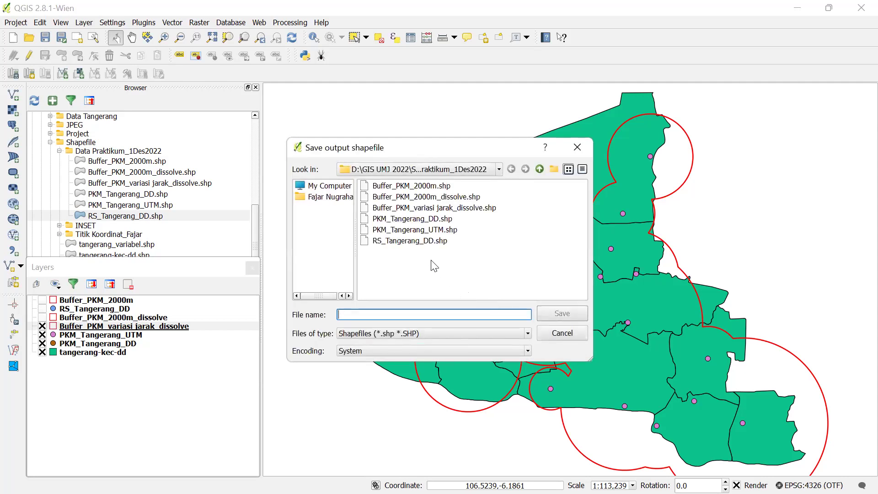
click(405, 208)
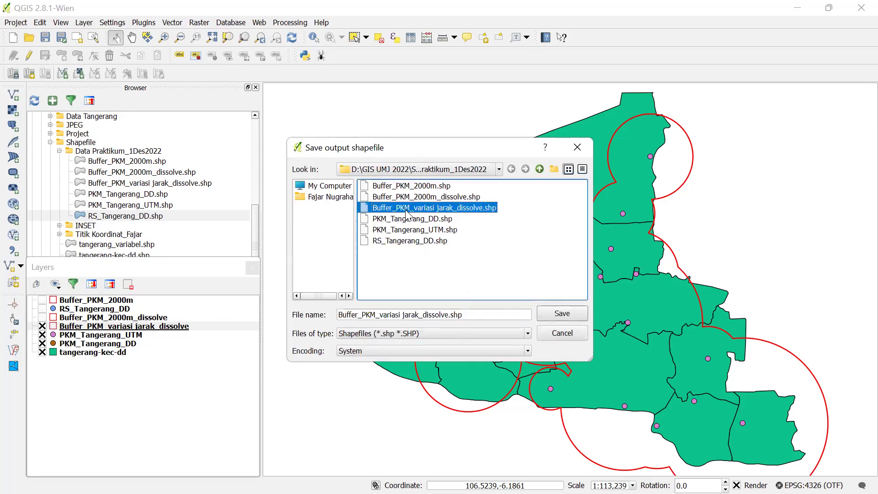
click(467, 316)
drag(467, 317, 419, 323)
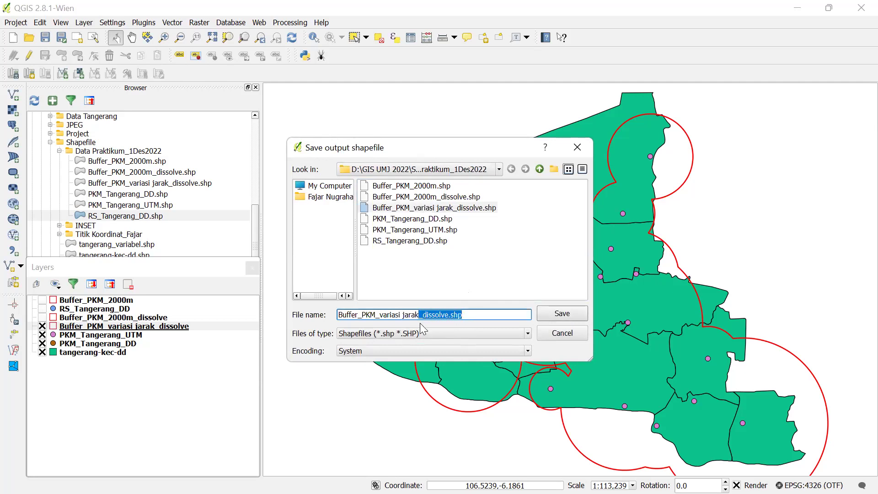
key(BackSpace)
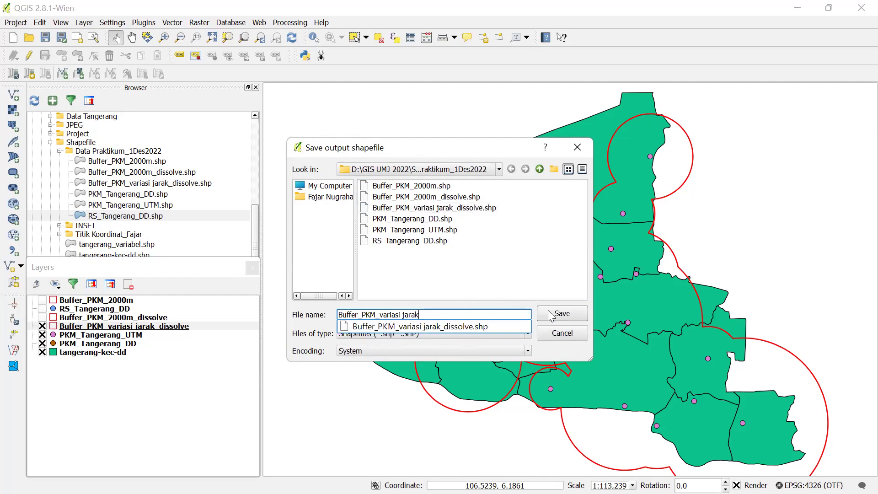
click(542, 278)
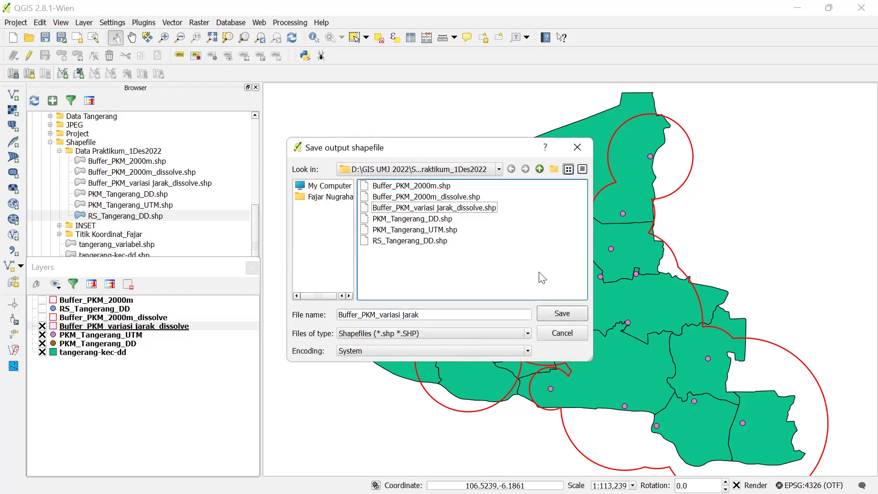
click(550, 314)
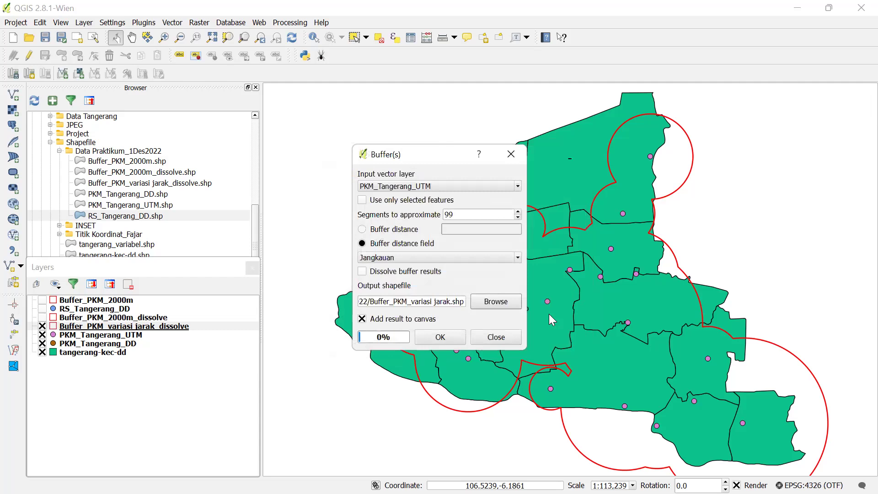
click(440, 337)
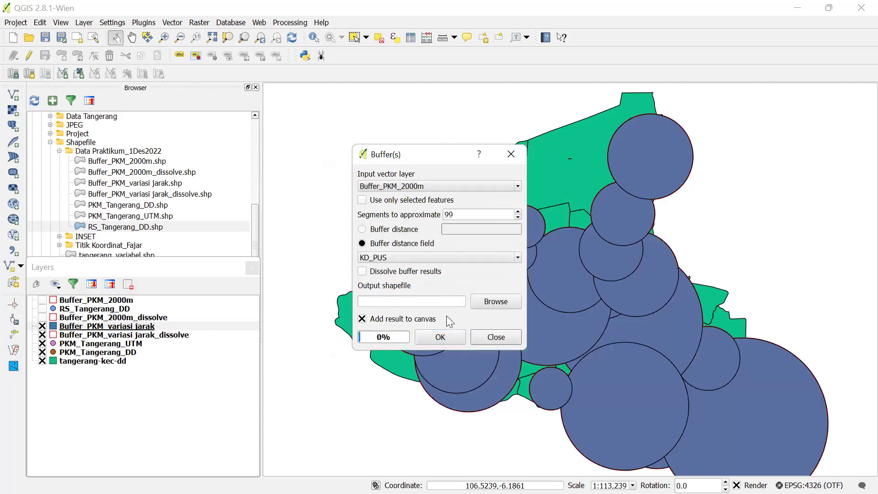
click(510, 157)
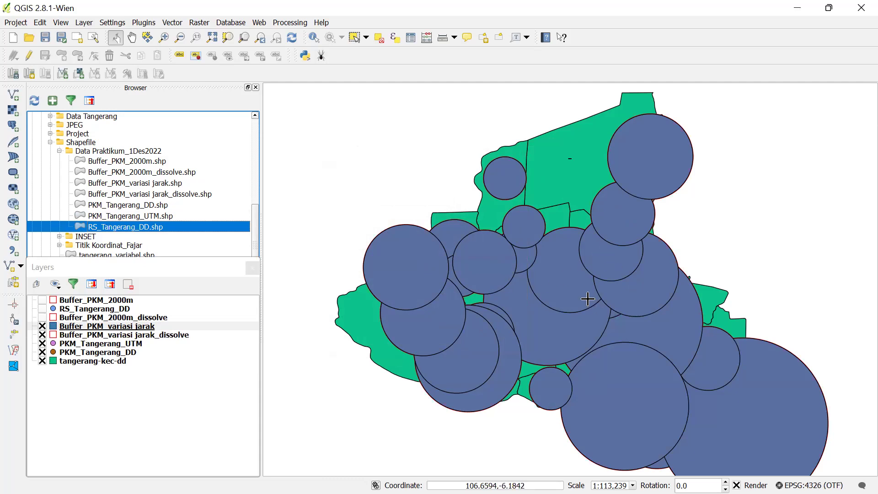
Give the Buffer_PKM_variasi jarak layer's simple fill a transparent fill and a red border
click(94, 327)
double_click(94, 325)
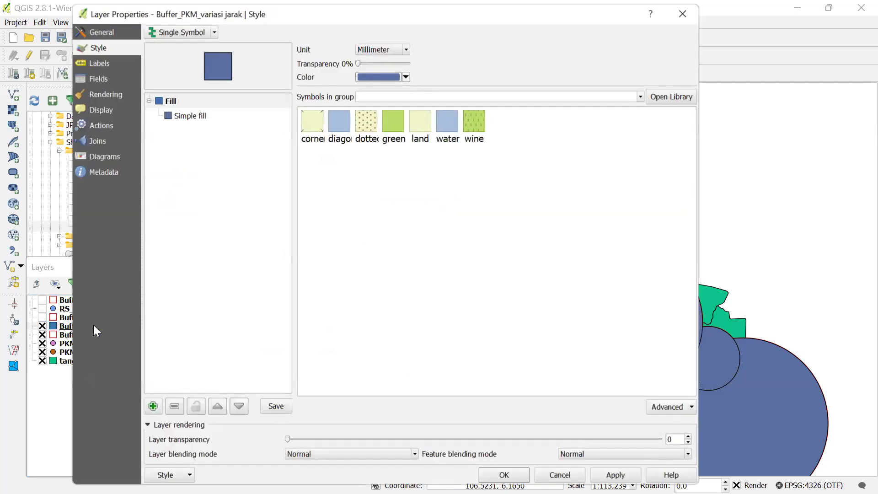
click(187, 116)
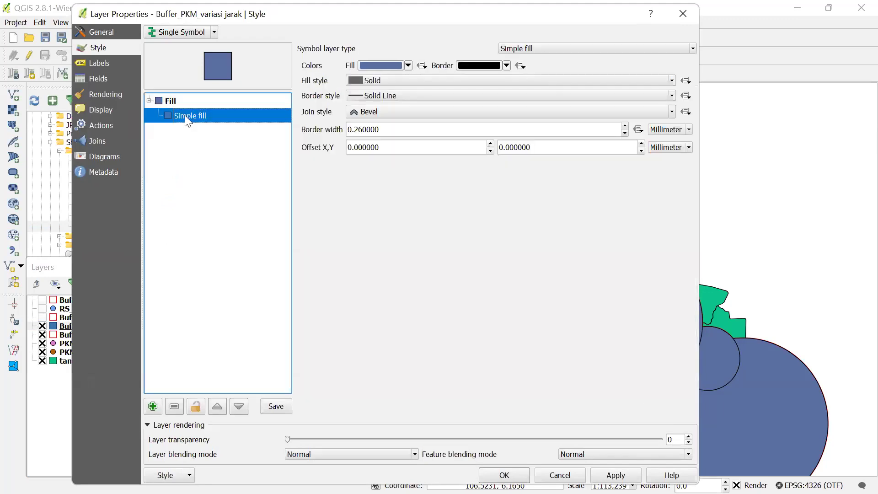
click(408, 65)
click(398, 79)
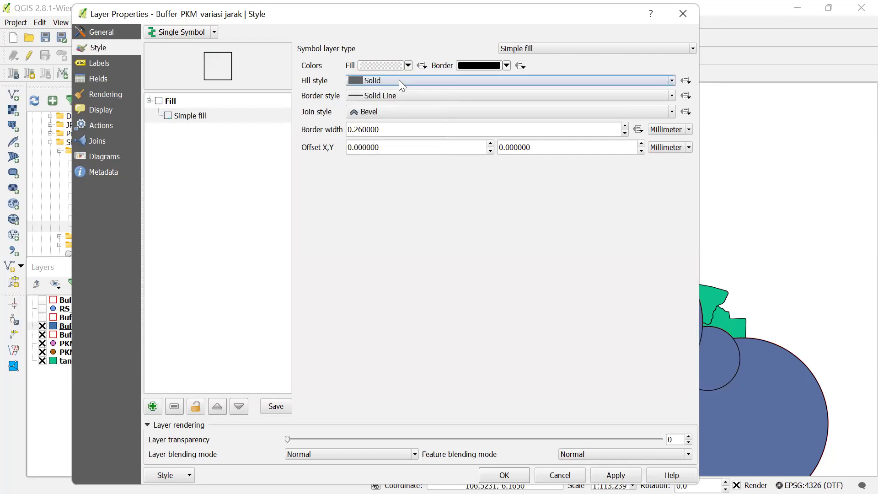
click(506, 66)
click(463, 98)
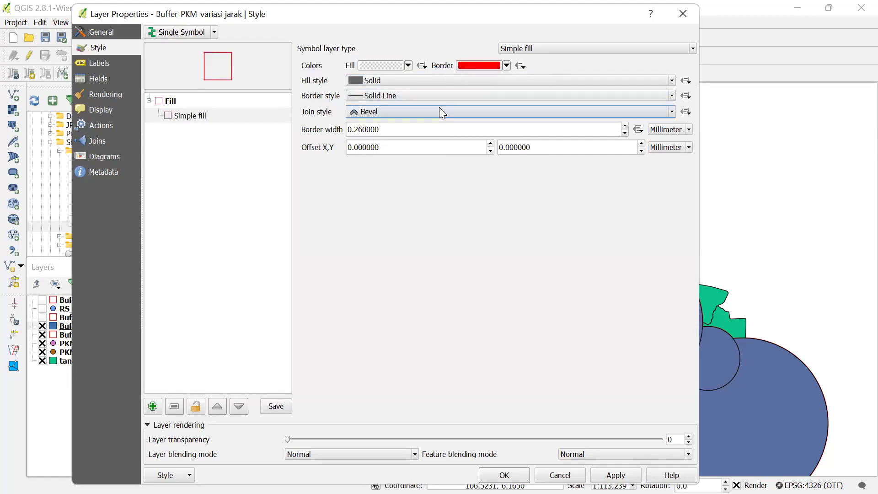
Set the border width of the Buffer_PKM_variasi jarak layer's simple fill to 0.46 mm and apply the style
click(625, 126)
click(624, 126)
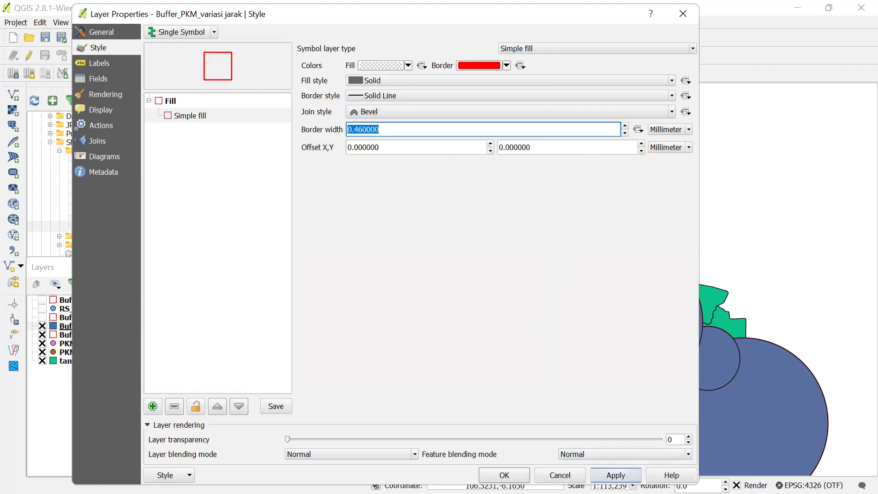
click(615, 475)
click(504, 475)
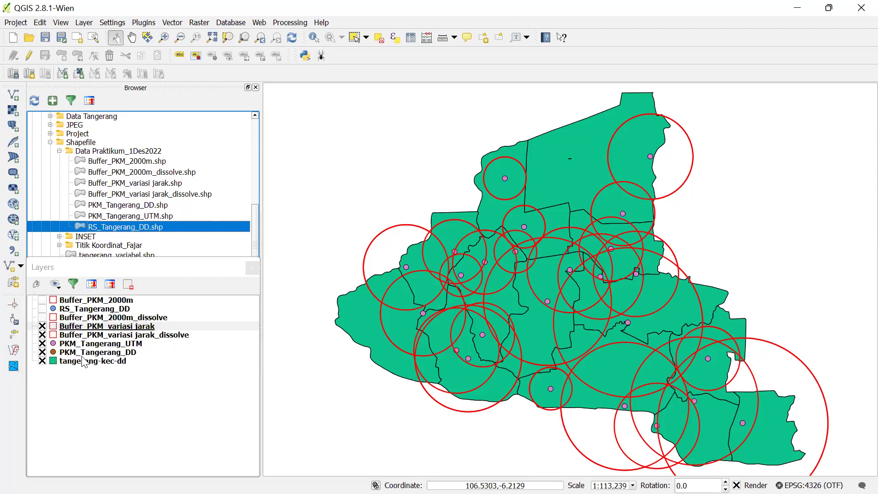
Compare the 2000 m and varying-distance buffers by switching their visibility, leaving every buffer layer hidden
click(42, 327)
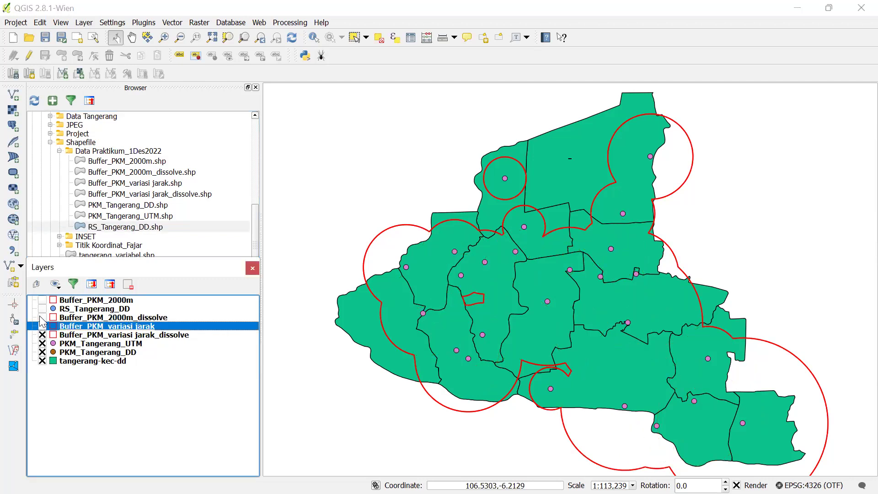
click(42, 300)
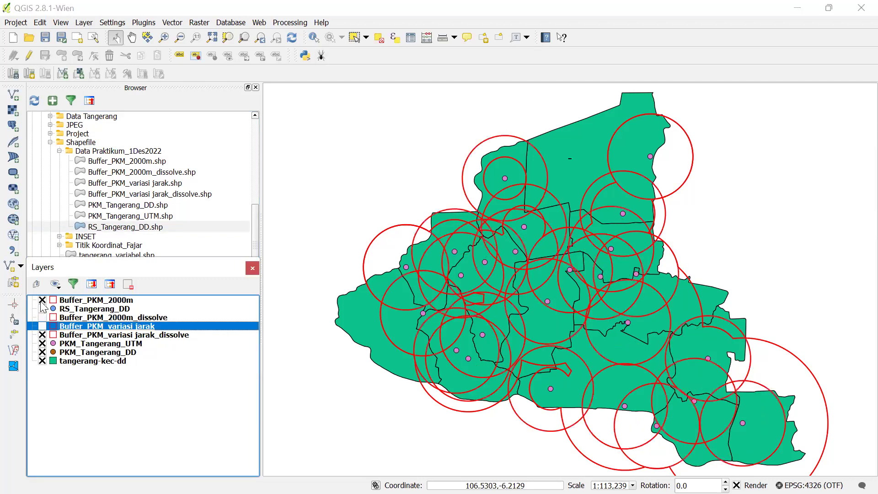
click(42, 335)
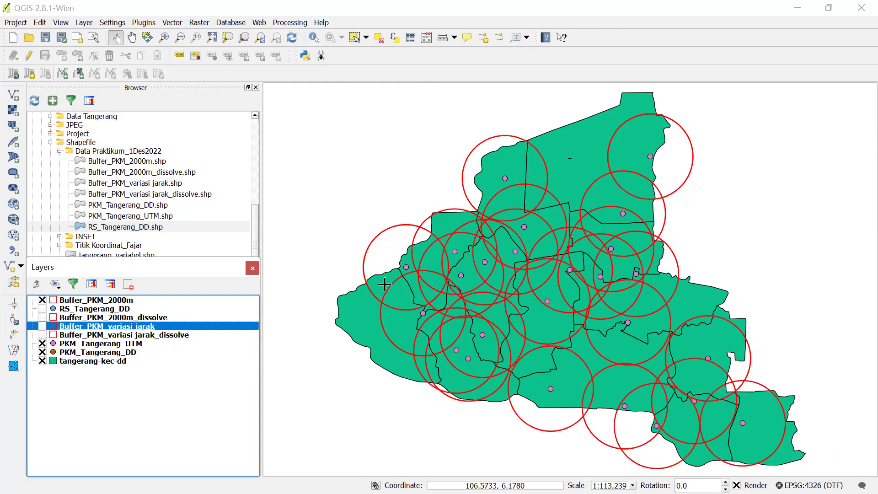
click(42, 301)
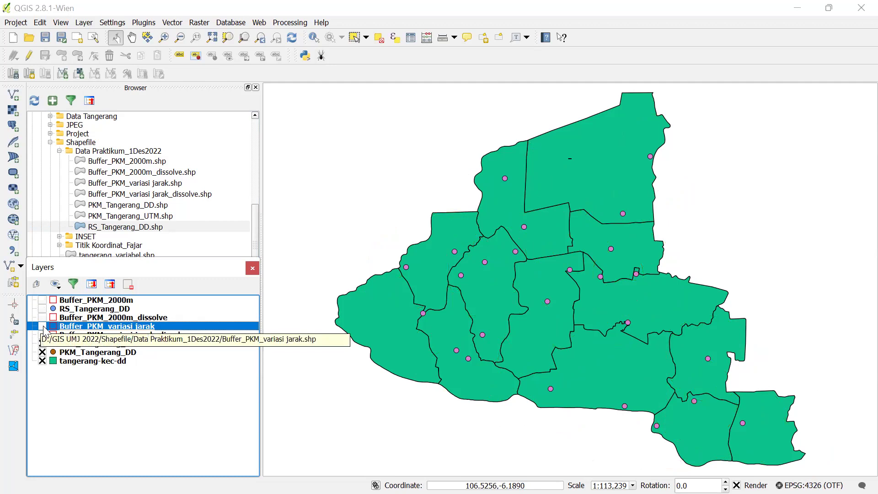
click(42, 327)
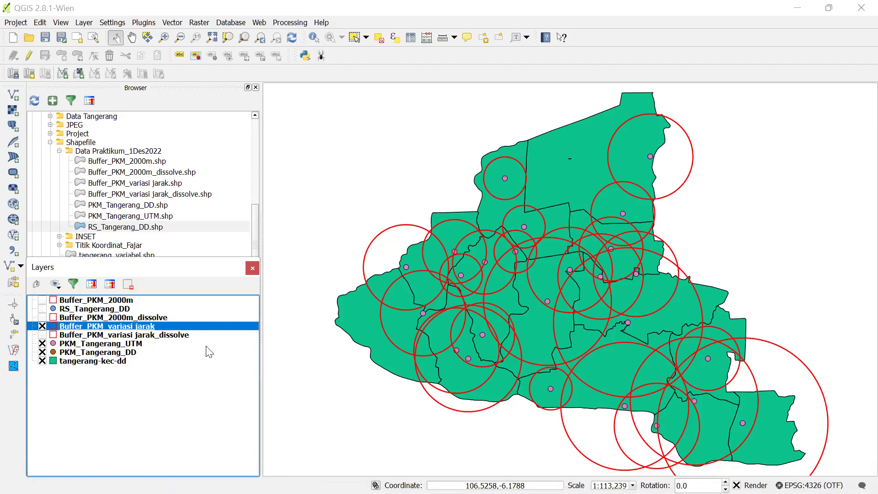
click(41, 326)
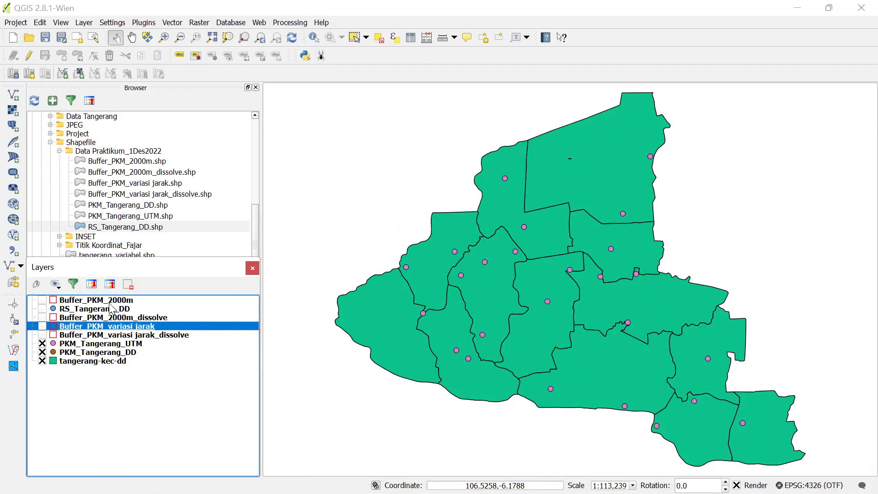
Save the project as Buffer_Distance Matrix in the Project folder of GIS UMJ 2022 on drive D
click(45, 38)
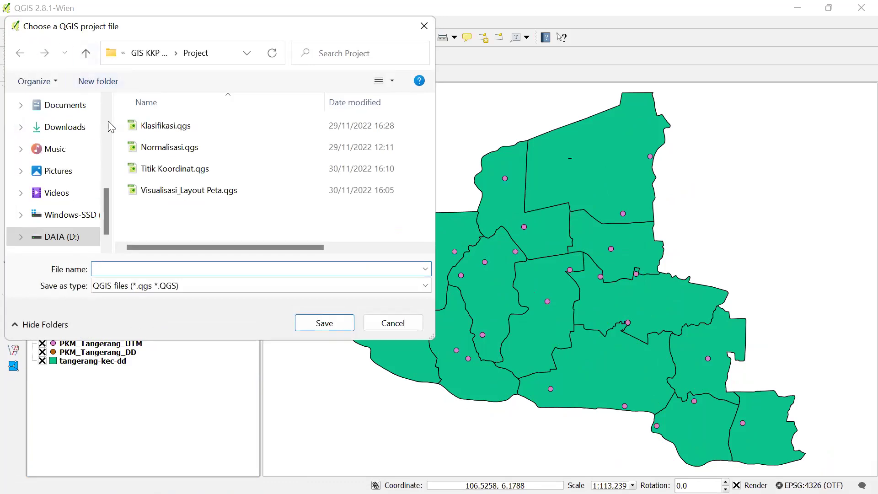
click(70, 236)
scroll(181, 199, down, 3)
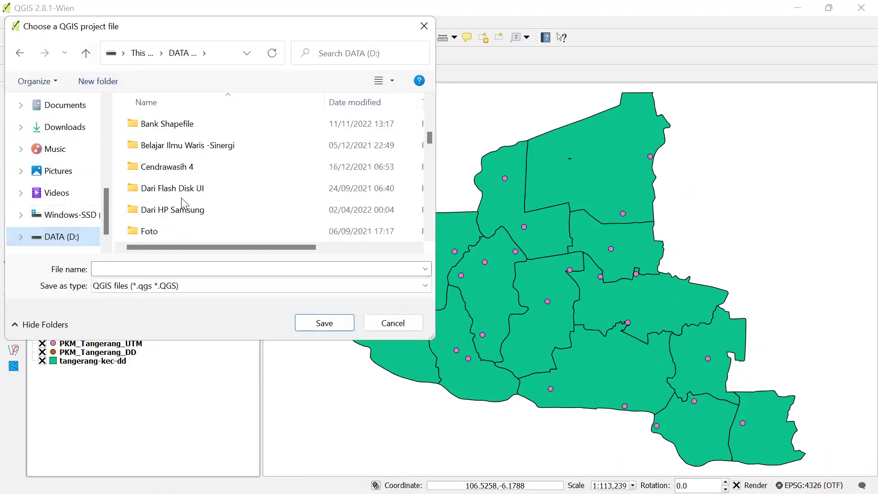
scroll(182, 196, down, 3)
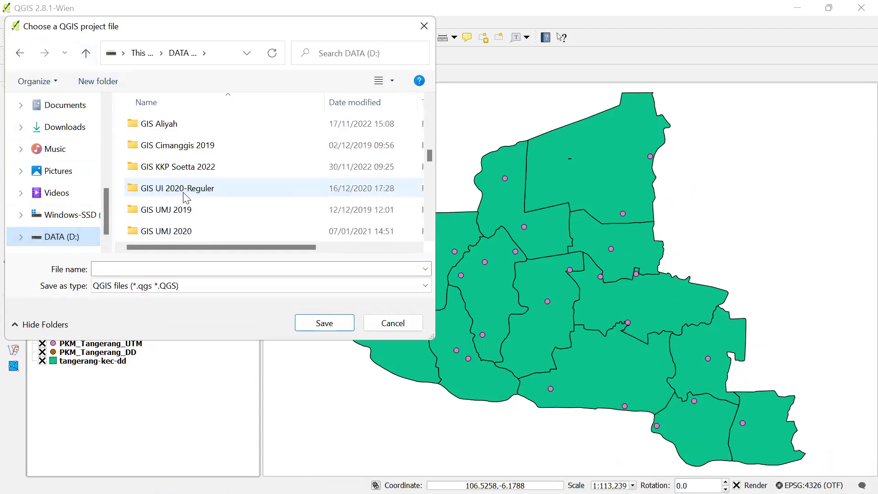
scroll(185, 197, down, 1)
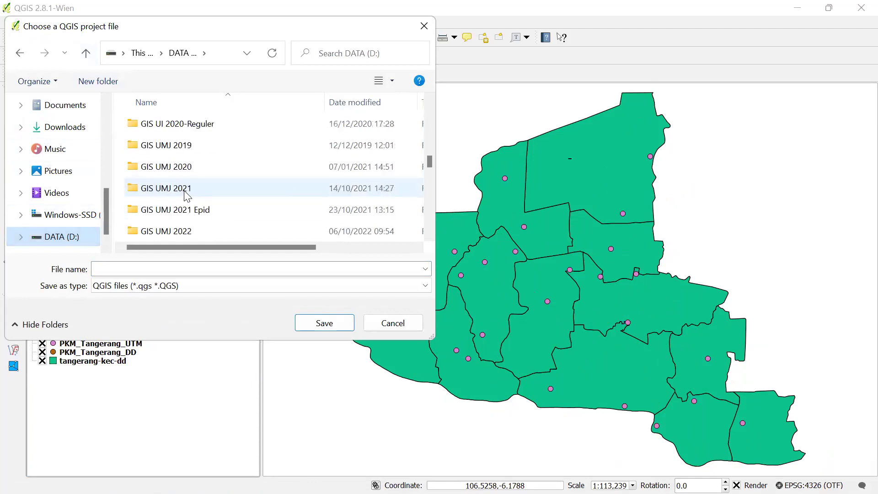
double_click(191, 229)
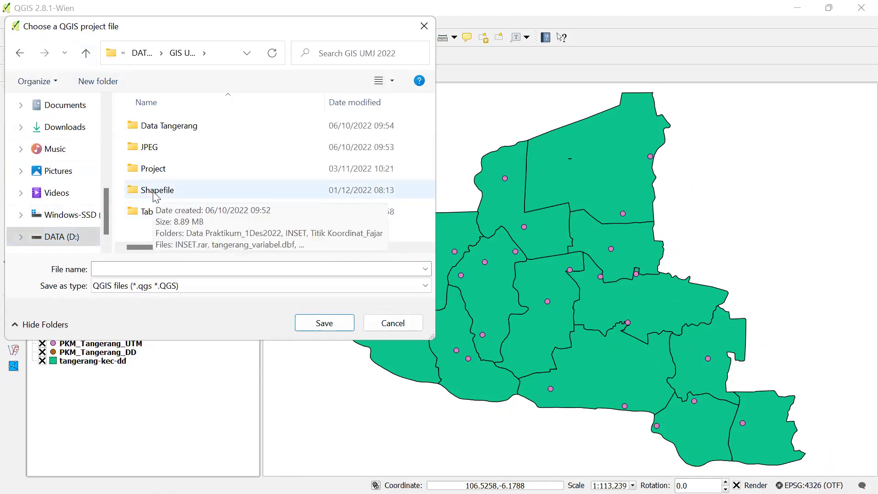
double_click(151, 170)
click(134, 270)
text(Buf)
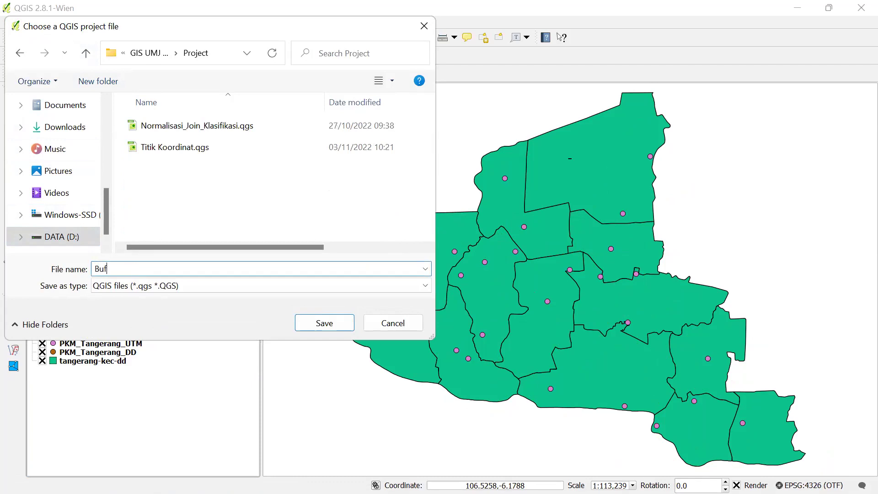
text(fer_Distance Matrix)
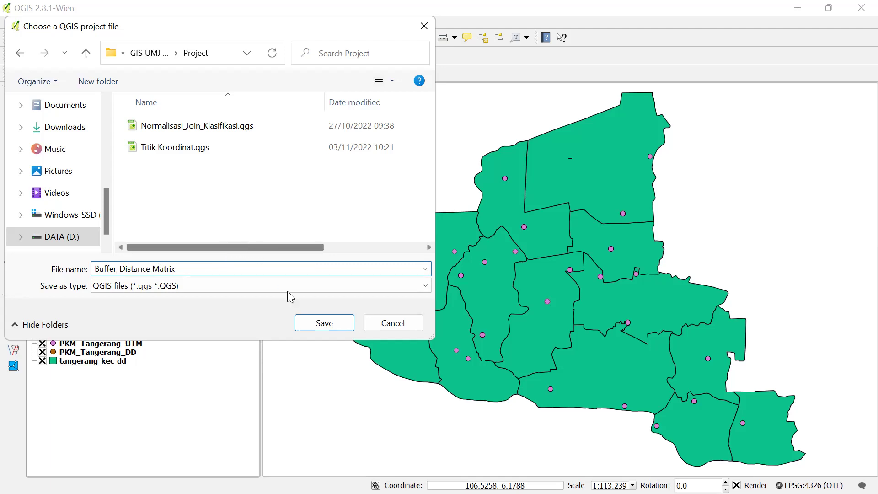
click(310, 325)
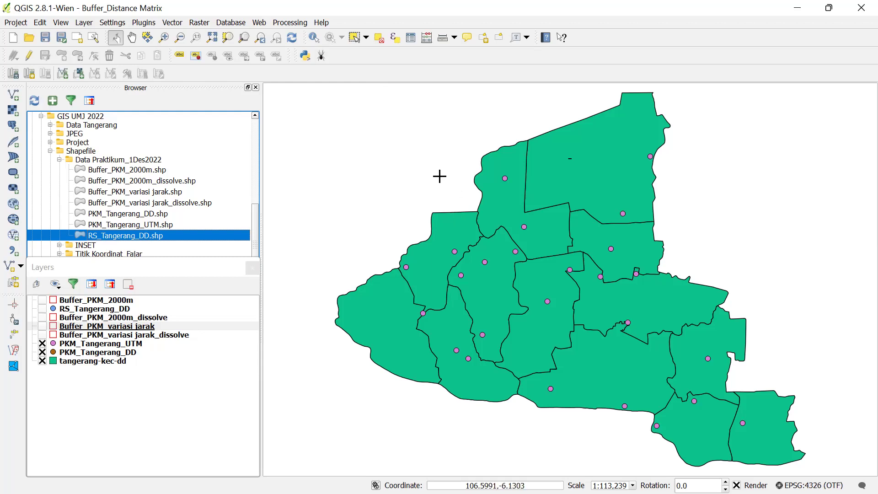
Change the symbol layer type of the PKM_Tangerang_UTM layer's marker to SVG marker in its style properties
click(63, 346)
double_click(63, 347)
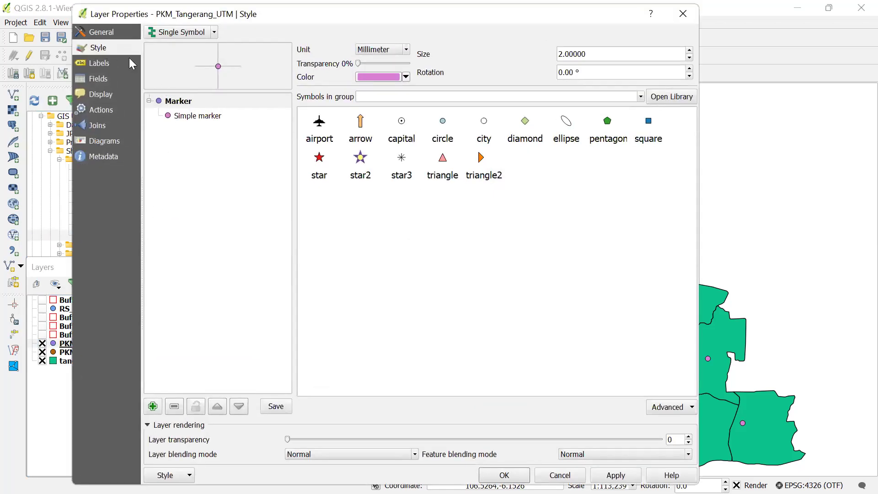
click(190, 116)
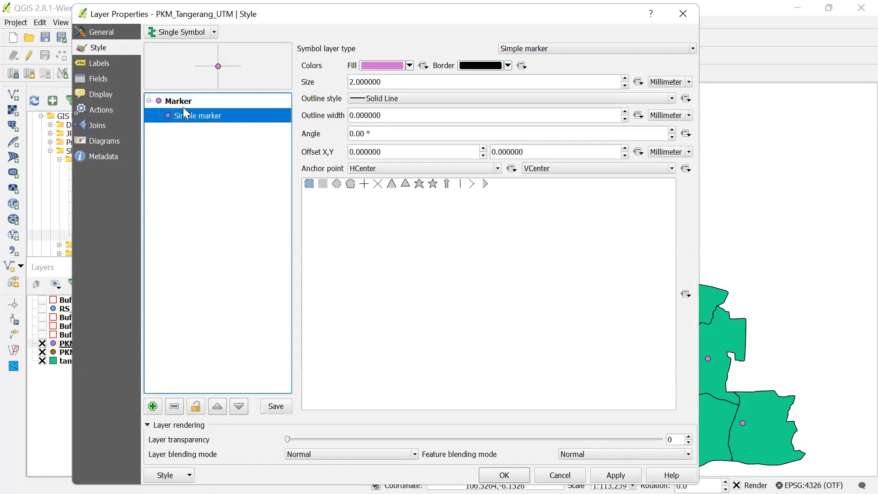
click(538, 48)
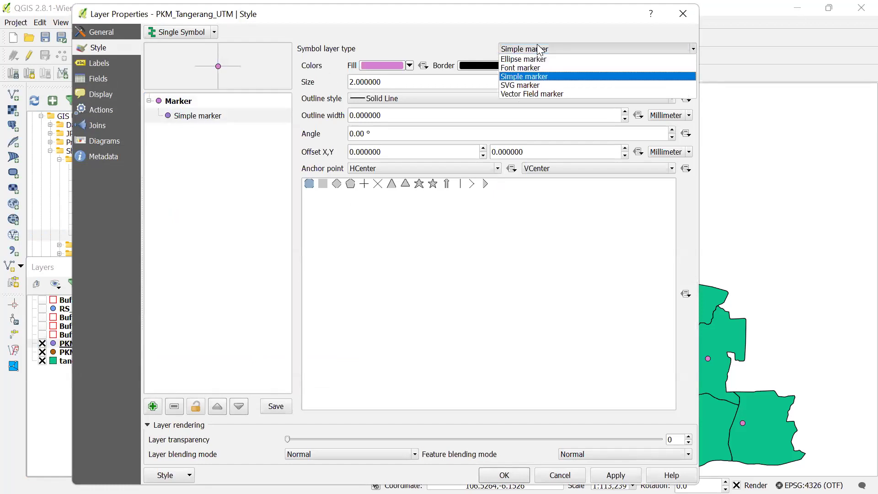
click(523, 85)
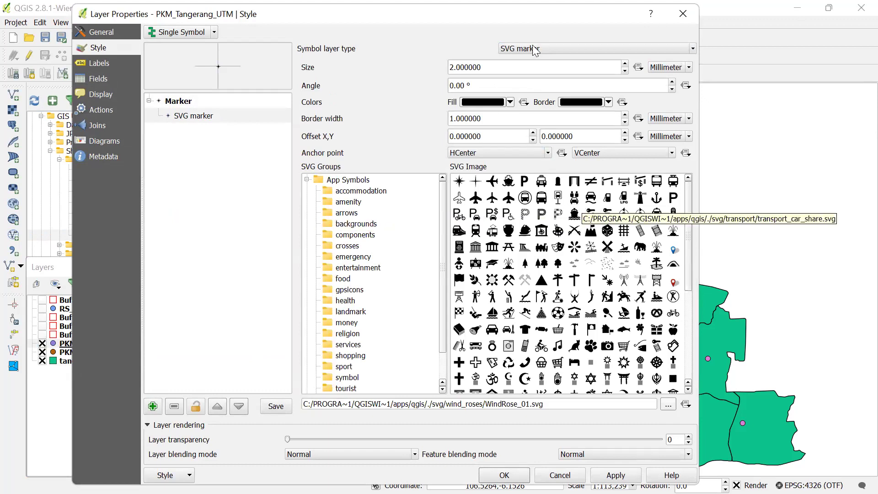
click(230, 115)
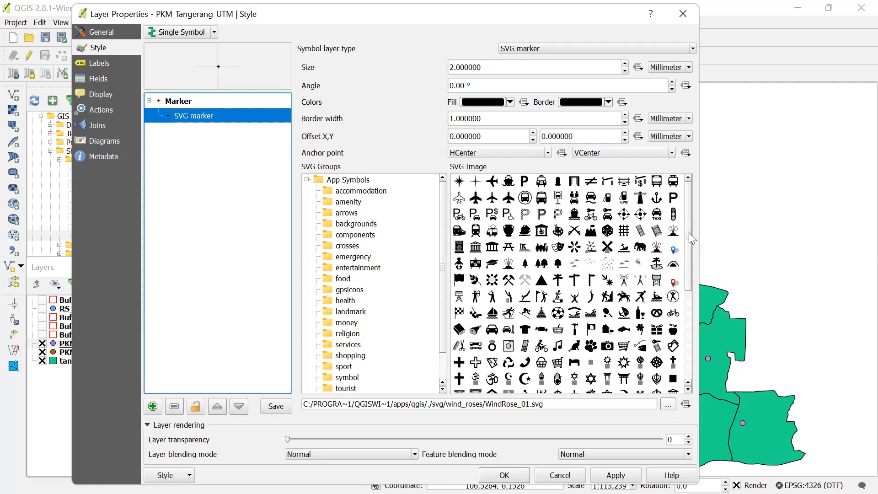
Choose the solid black cross pharmacy symbol as the SVG image for the PKM_Tangerang_UTM marker
scroll(689, 232, down, 5)
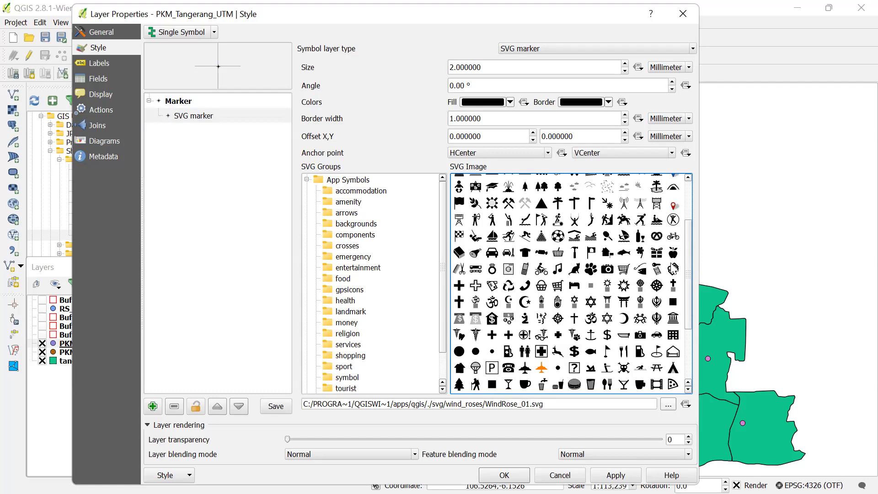
drag(689, 256, 689, 210)
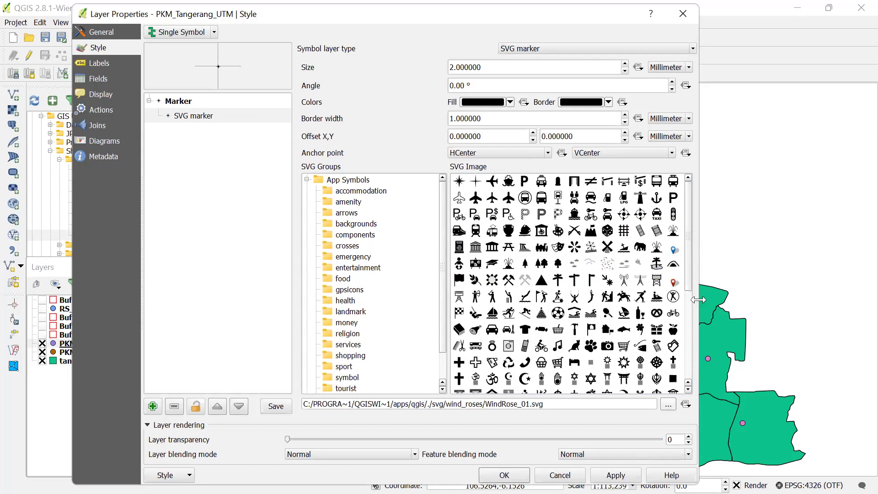
drag(690, 278, 685, 323)
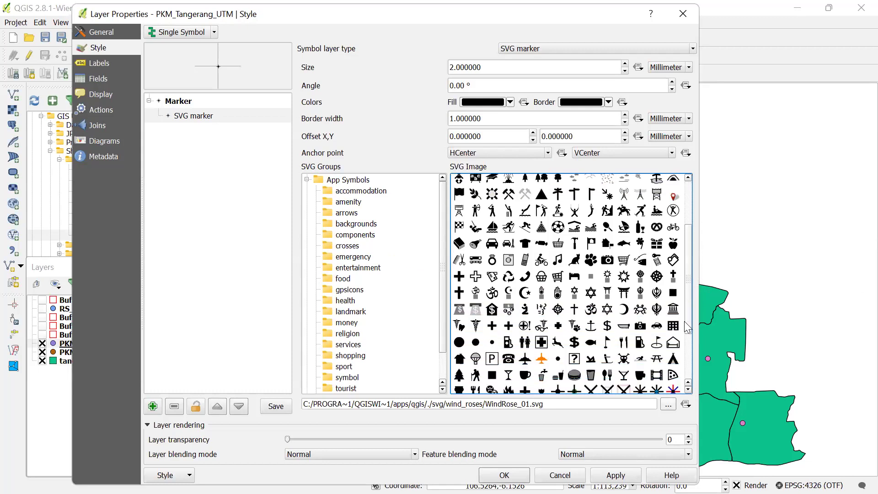
click(459, 275)
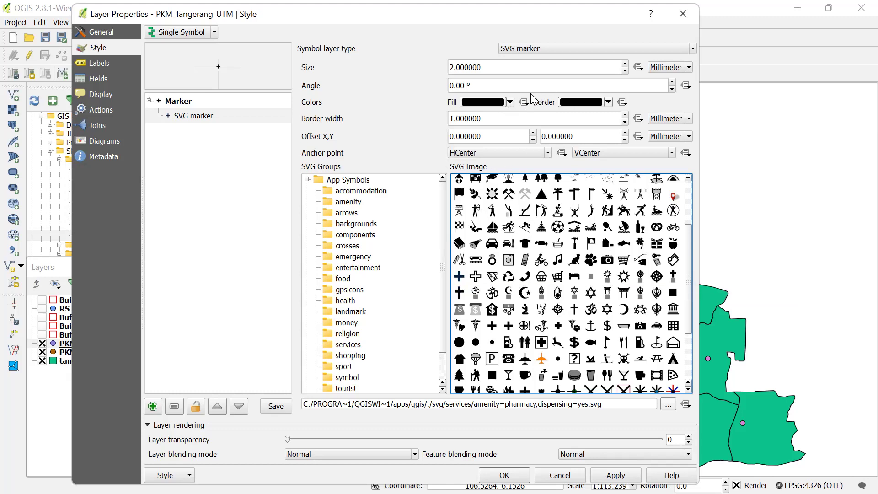
Set the cross marker's size to 4 mm with a border width of 1 mm and apply the style
click(625, 116)
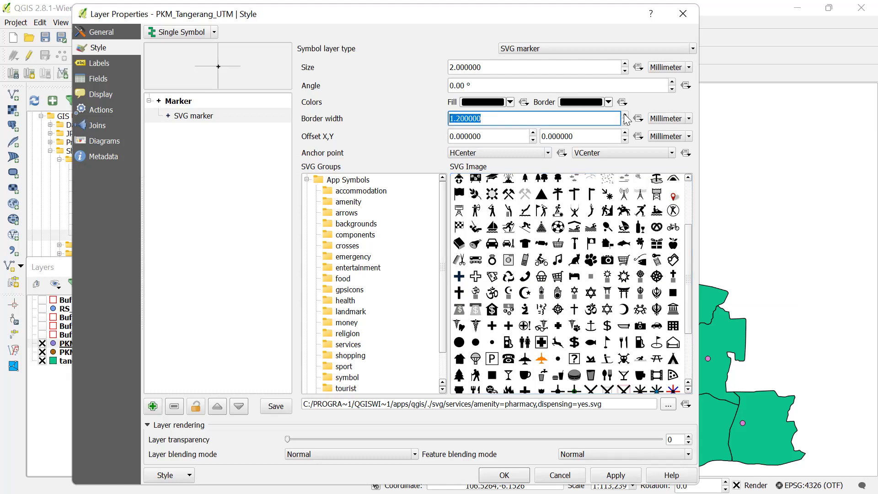
click(625, 122)
scroll(627, 68, up, 7)
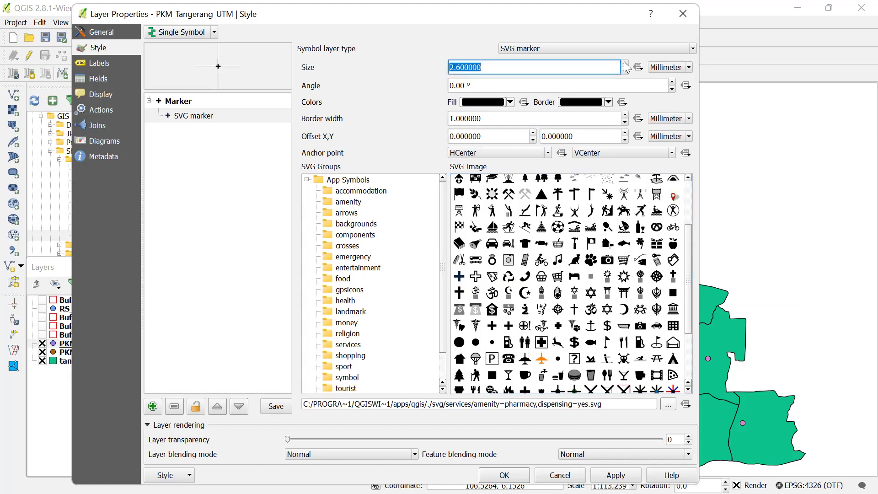
scroll(626, 67, up, 3)
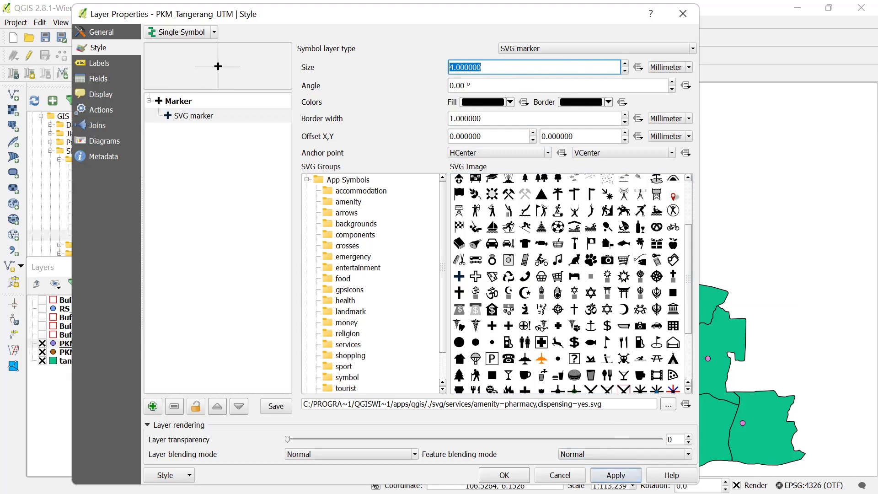
click(615, 475)
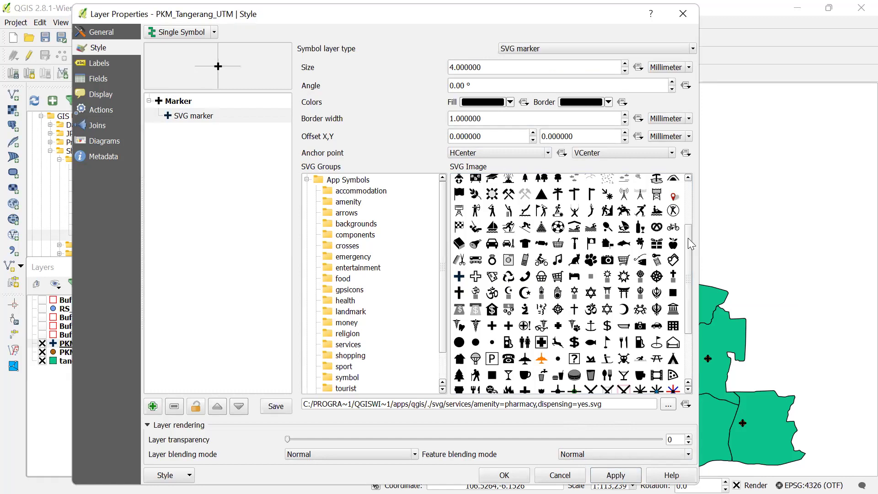
Look through the available SVG images for the health centre layer's marker
drag(691, 244, 683, 194)
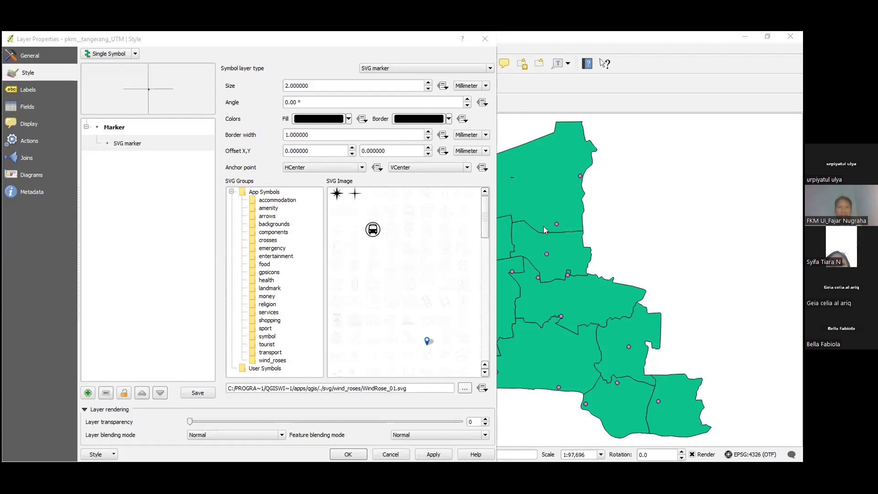
drag(543, 226, 545, 229)
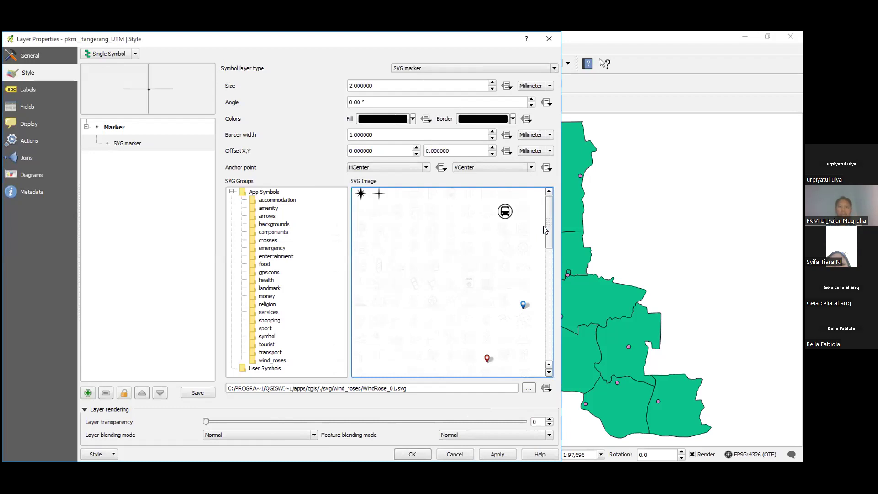
drag(550, 225, 549, 364)
right_click(550, 364)
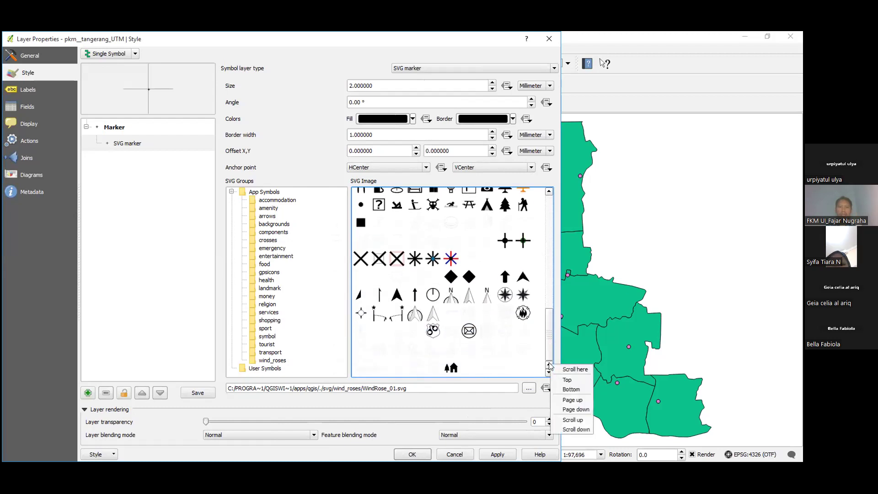
scroll(550, 340, up, 2)
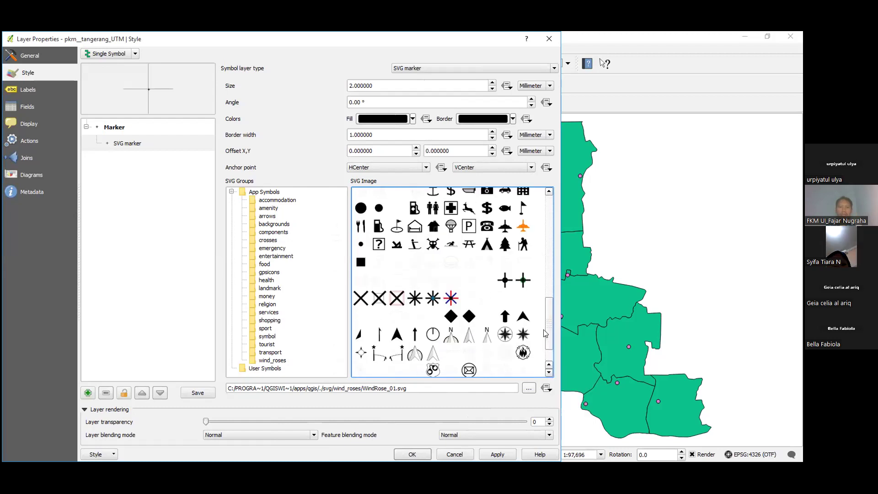
scroll(543, 320, up, 5)
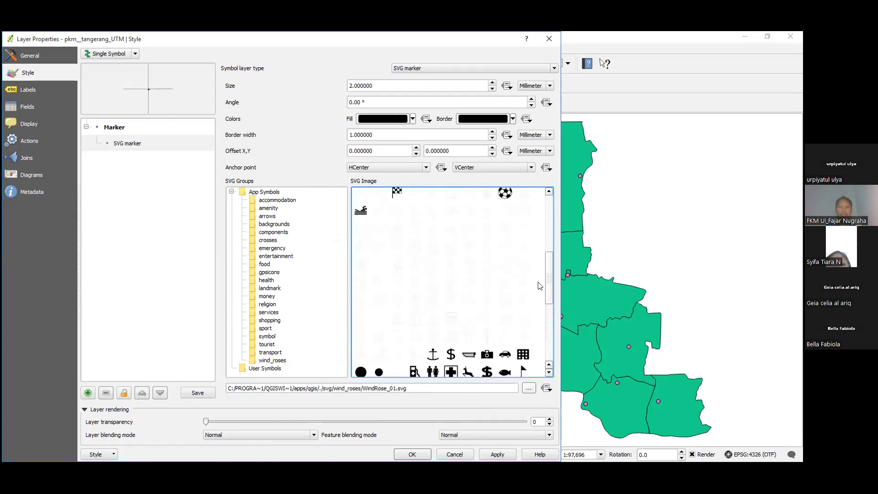
scroll(538, 277, up, 5)
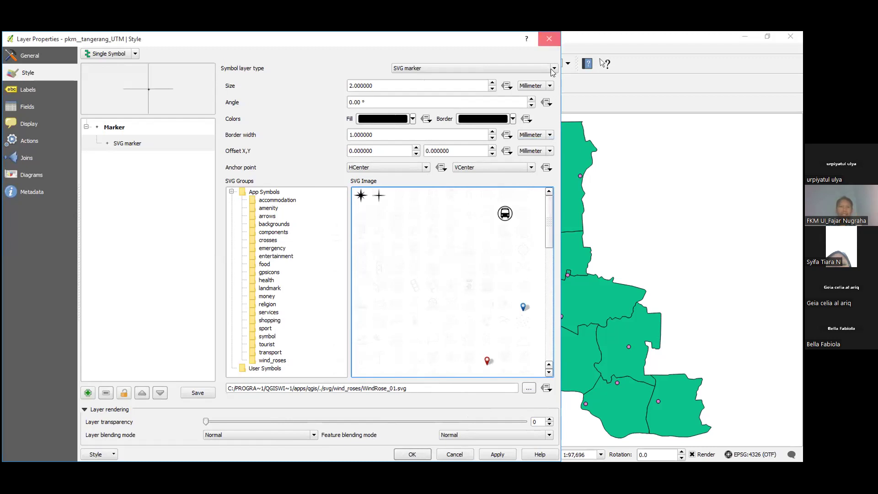
Reopen the style properties of the pkm__tangerang_UTM layer and change its marker's symbol layer type to SVG marker
key(Escape)
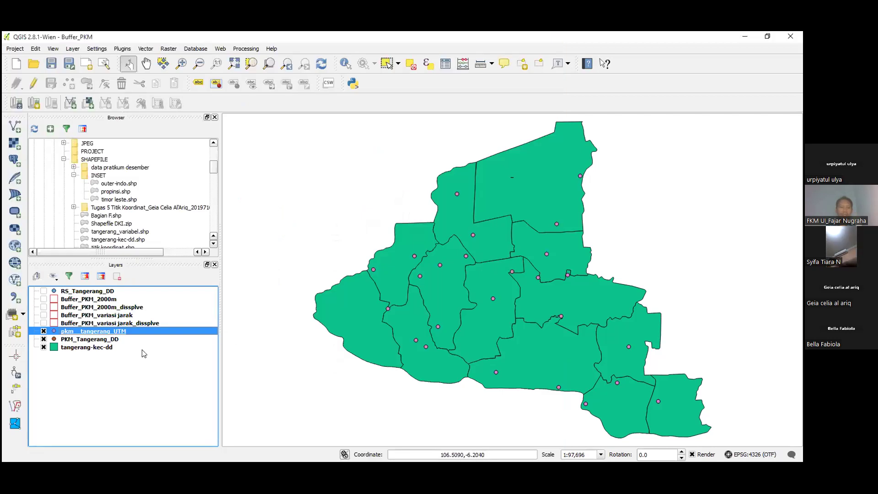
double_click(172, 334)
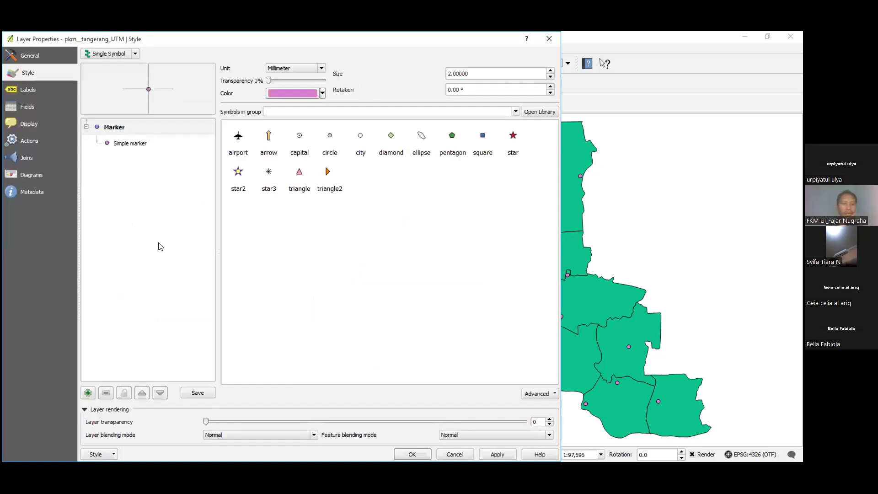
click(152, 144)
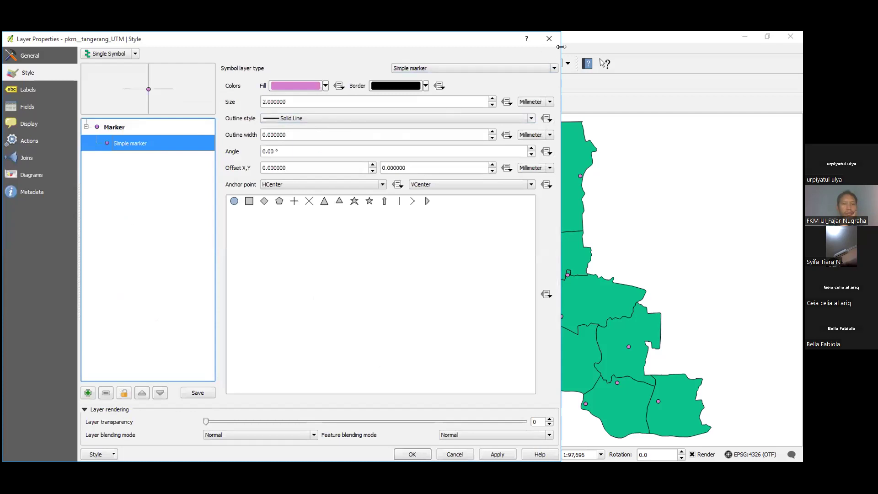
click(552, 70)
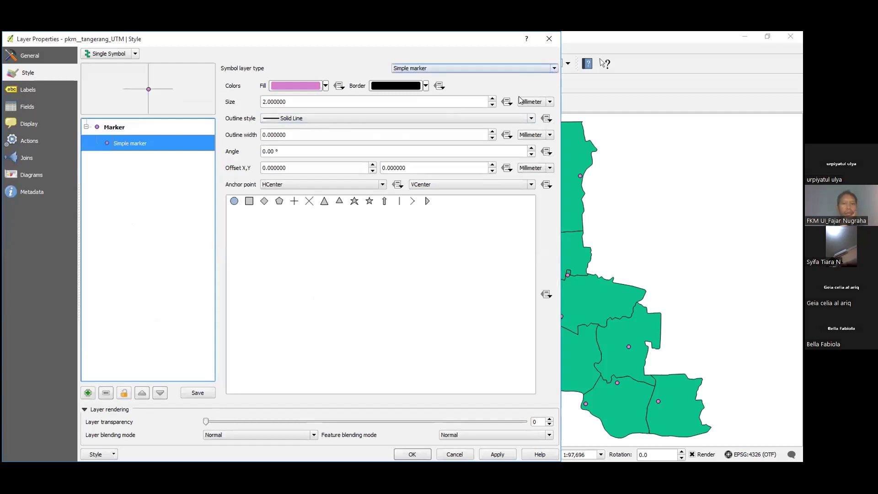
click(519, 97)
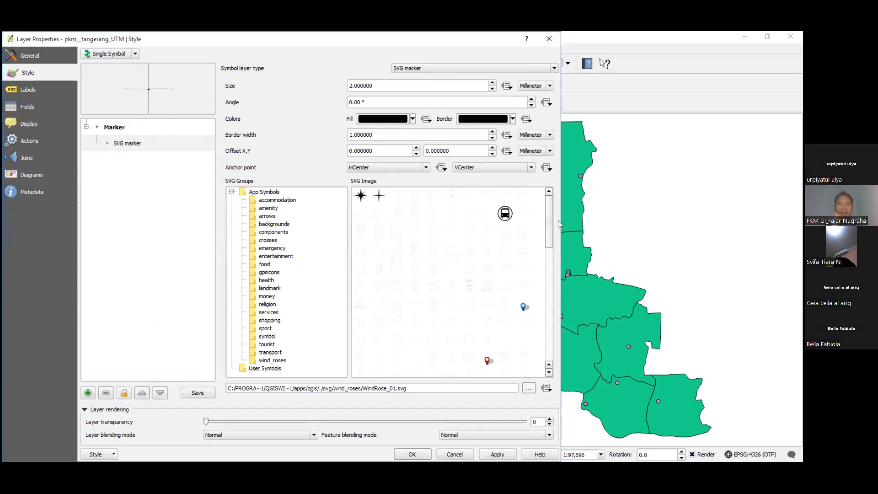
Choose the boxed cross gpsicons/cross.svg as the SVG image for the pkm__tangerang_UTM marker, keeping the angle at 0.00°
drag(546, 218, 551, 319)
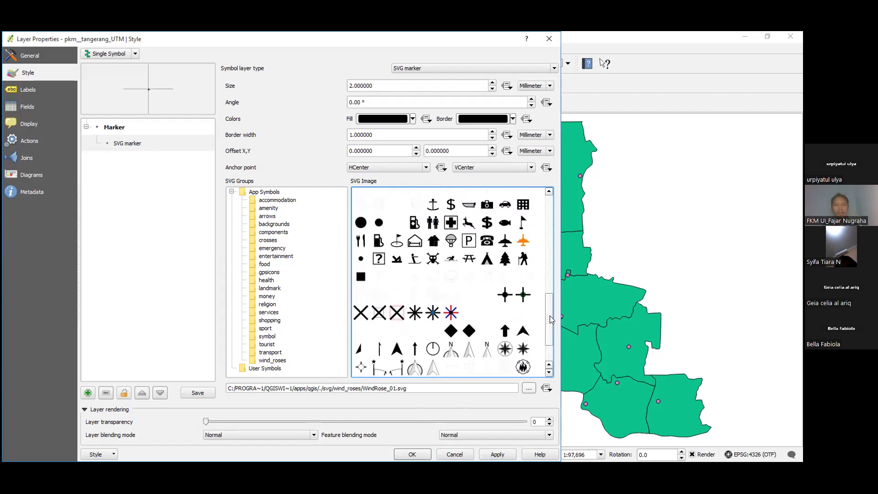
click(450, 222)
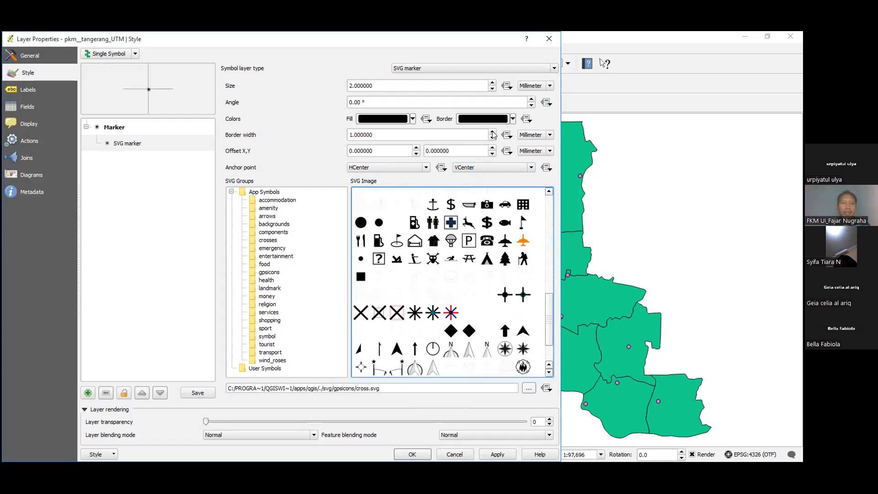
click(532, 100)
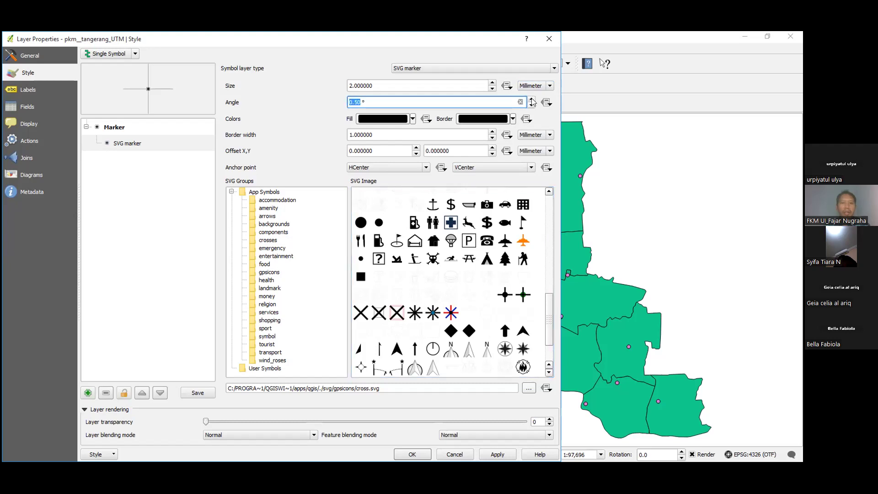
click(531, 105)
Enlarge the boxed cross marker to 4.2 mm, apply the style and close the layer properties
click(492, 83)
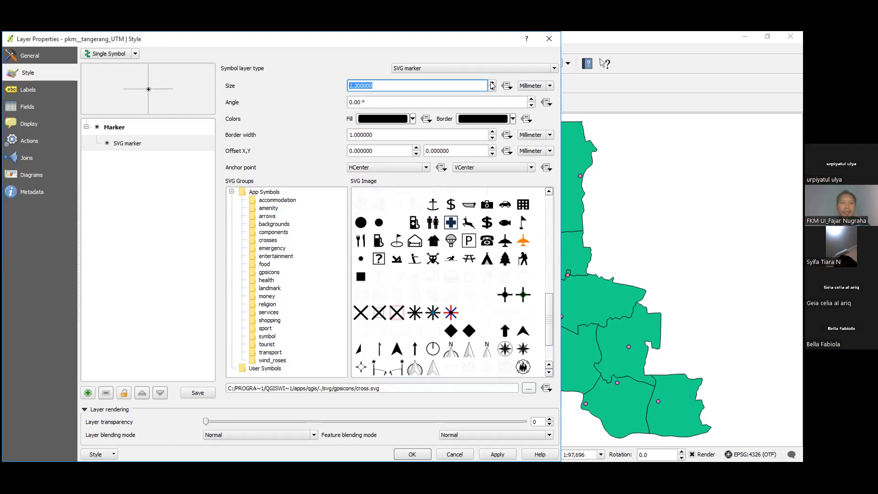
click(492, 83)
click(492, 83)
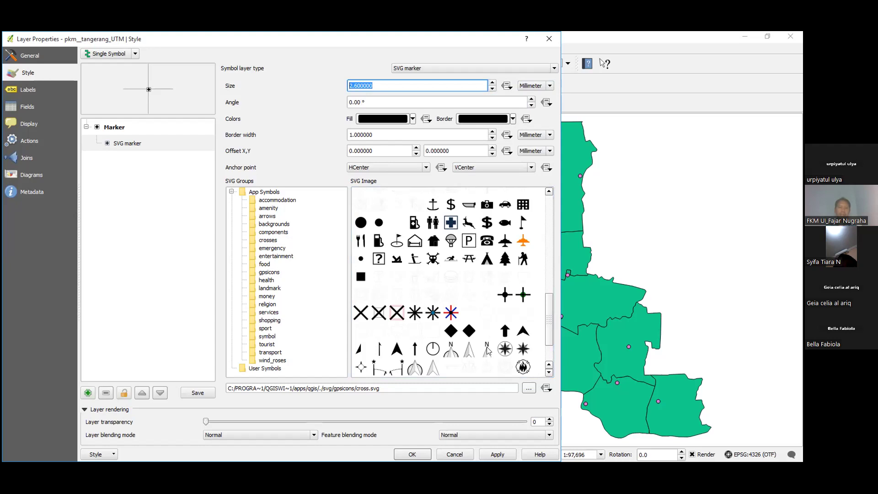
click(498, 454)
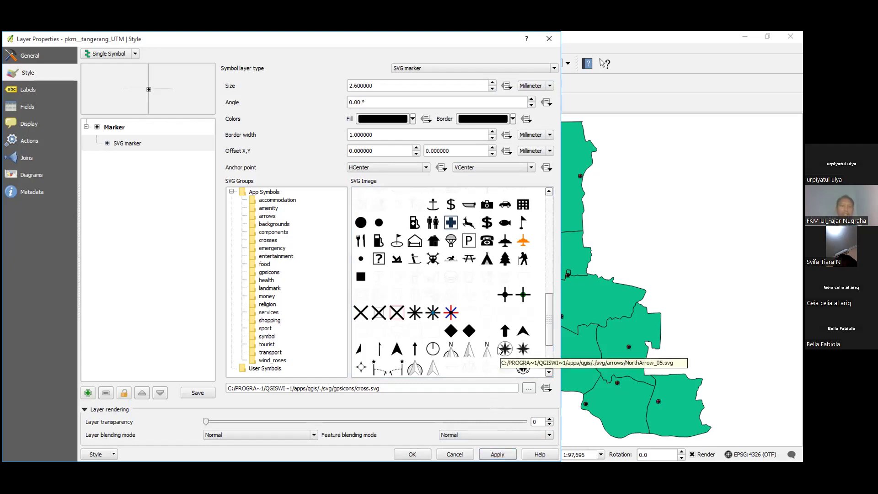
click(492, 83)
click(492, 83)
click(492, 83)
click(492, 83)
click(492, 83)
click(492, 83)
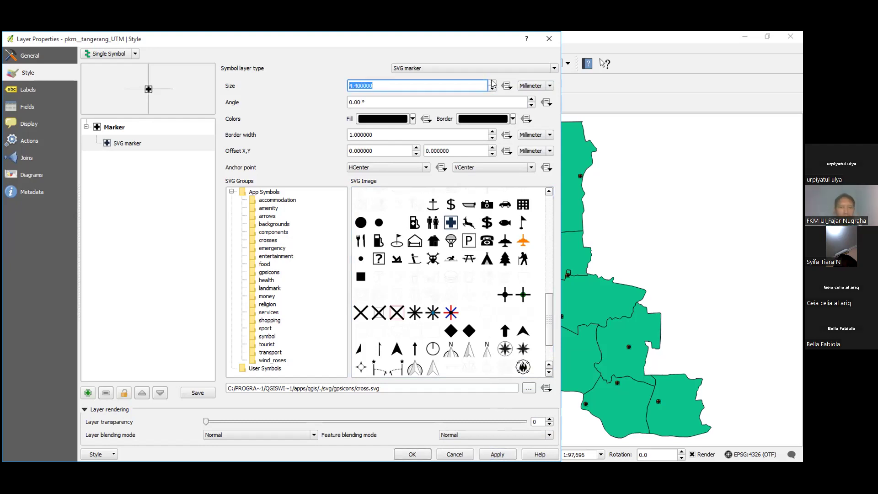
click(493, 89)
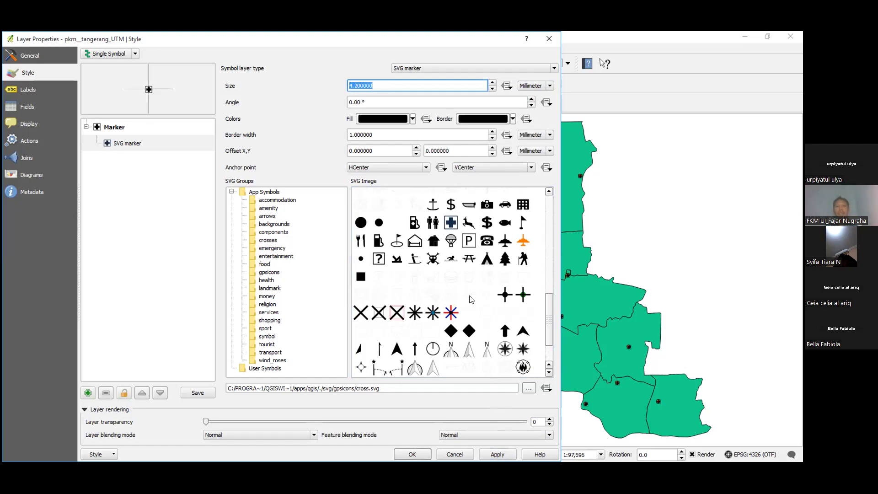
click(492, 454)
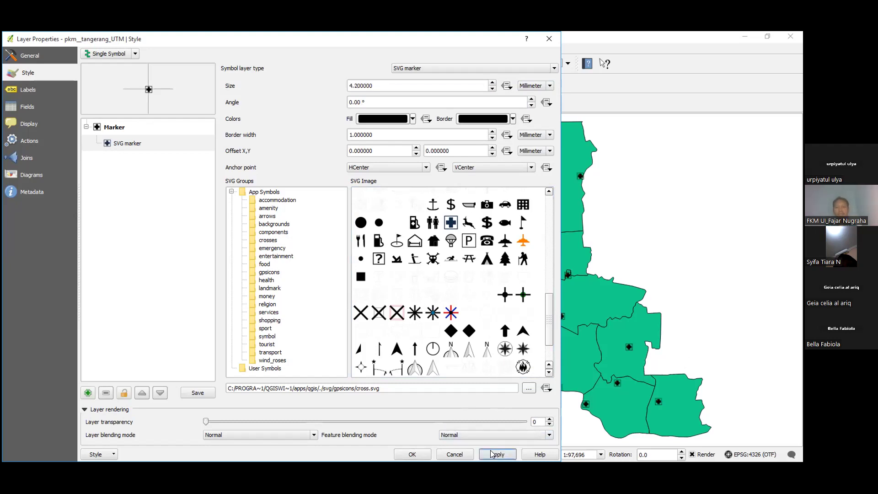
click(418, 457)
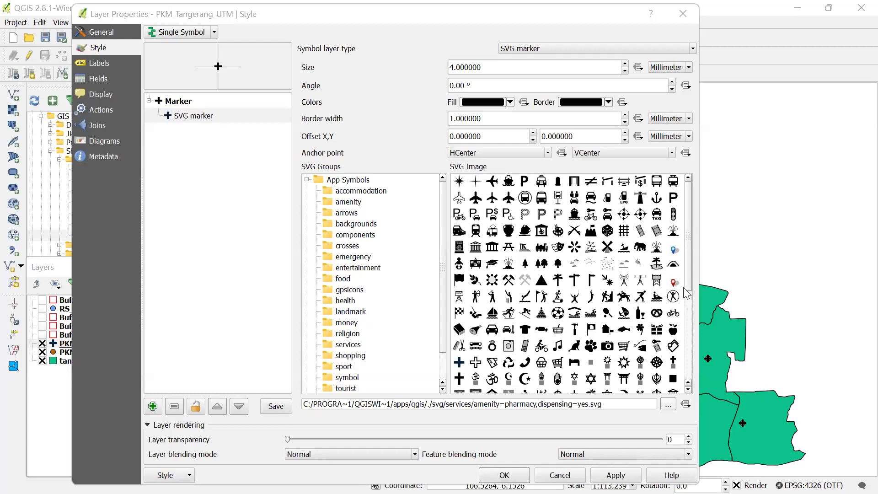
Look over the remaining SVG images, then apply the existing pharmacy cross style to PKM_Tangerang_UTM and close its properties
scroll(649, 314, down, 5)
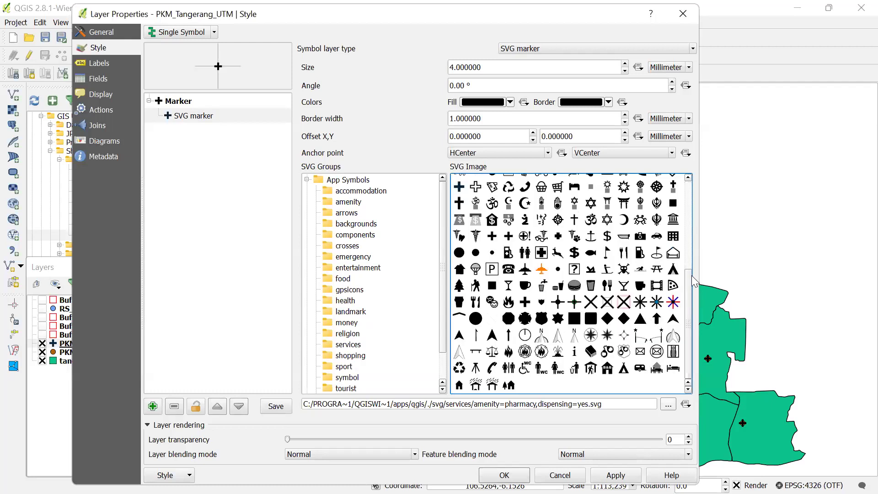
click(615, 475)
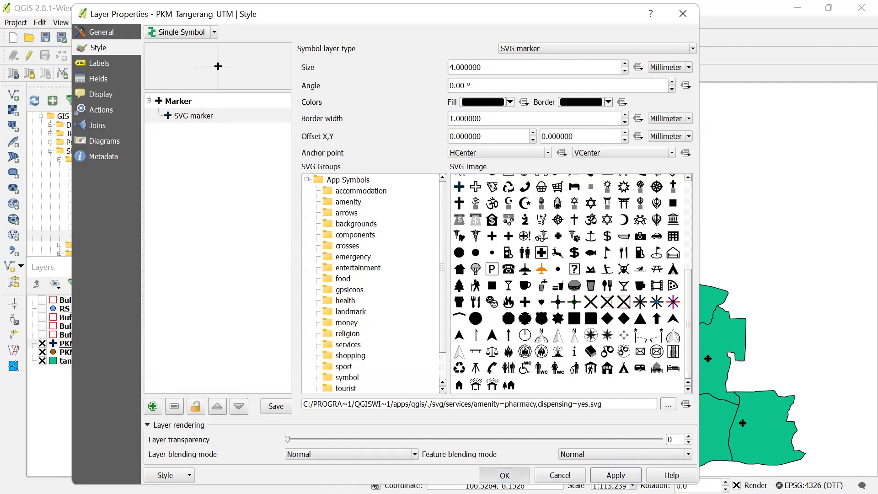
click(503, 475)
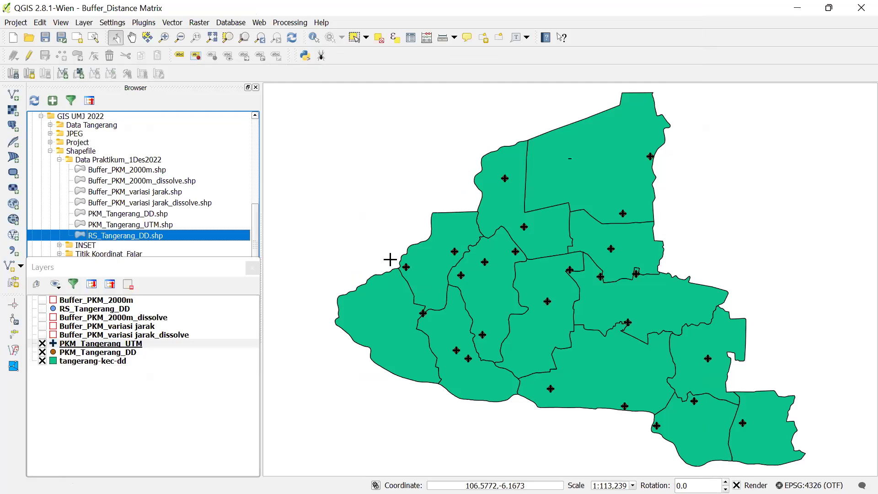
Reduce the SVG cross marker's size on the PKM_Tangerang_UTM layer to 3 mm and apply the style
right_click(186, 344)
click(216, 329)
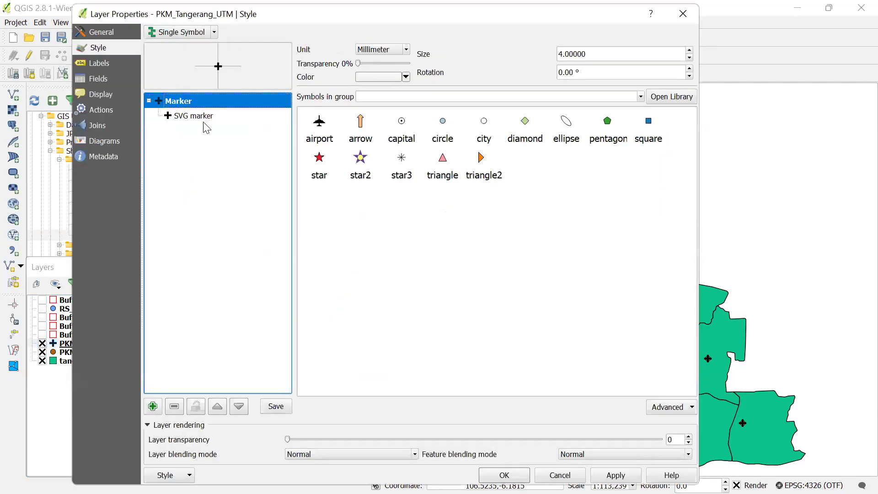
click(207, 117)
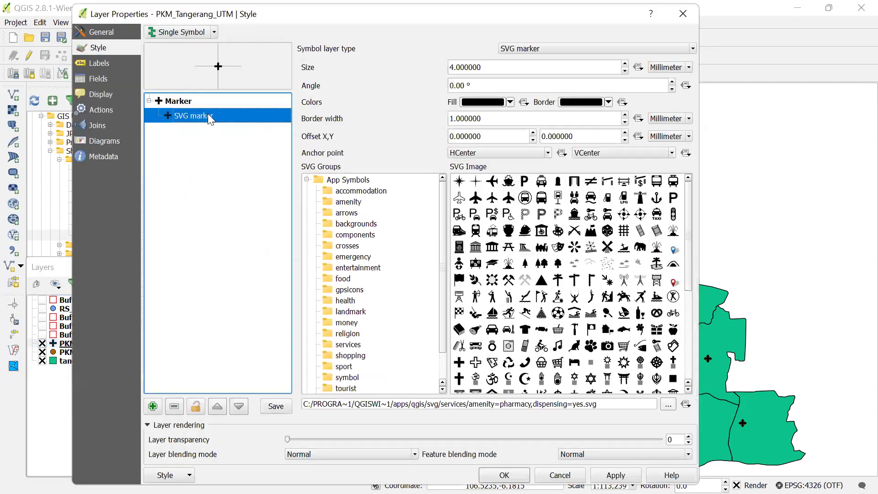
click(625, 70)
click(625, 71)
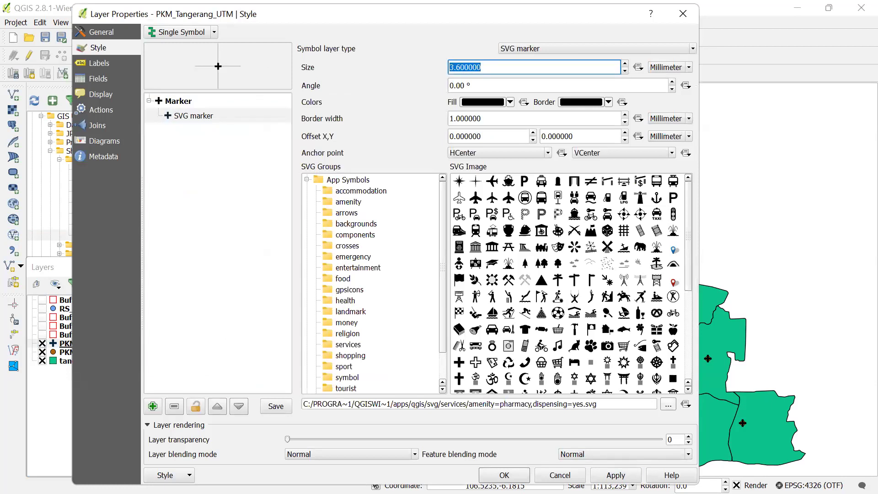
click(615, 475)
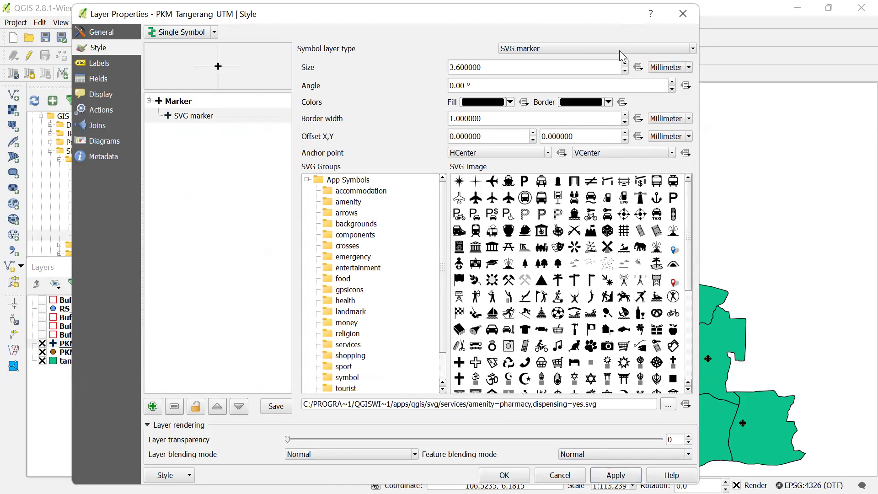
click(625, 71)
click(625, 71)
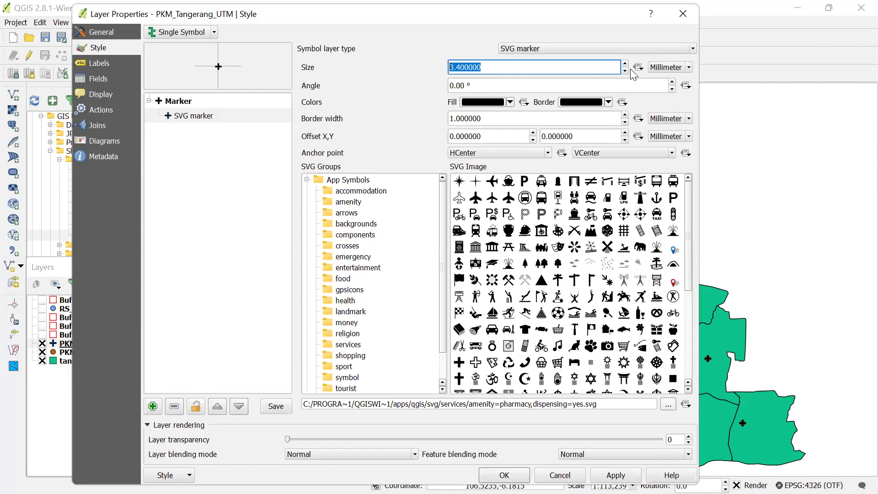
click(613, 475)
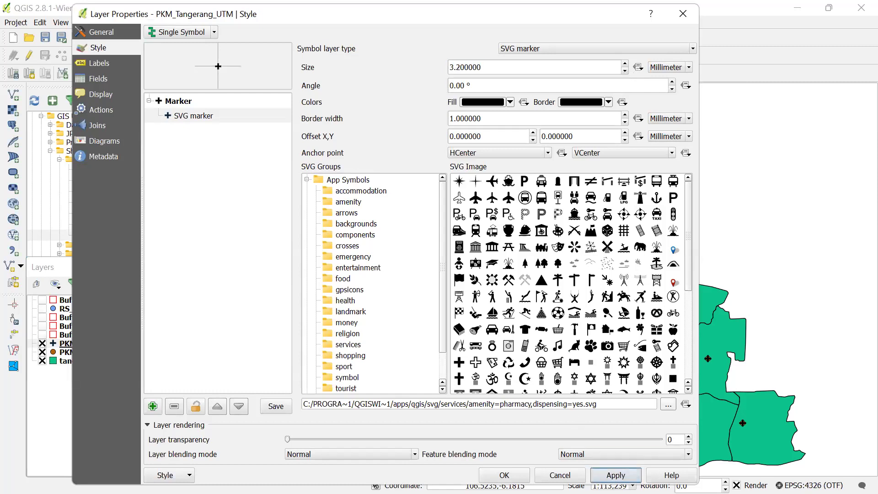
click(625, 71)
click(614, 474)
click(517, 471)
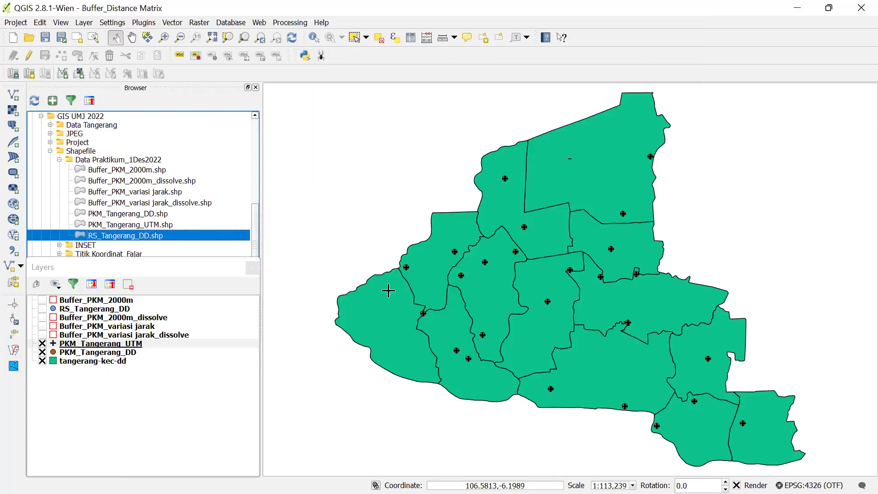
Hide the PKM_Tangerang_DD layer and fit the map to the extent of the tangerang-kec-dd layer
right_click(118, 343)
click(186, 118)
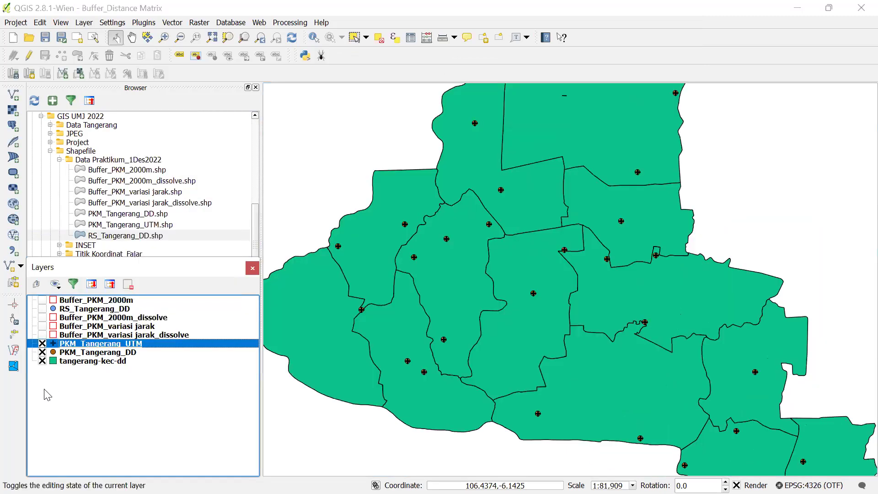
click(42, 352)
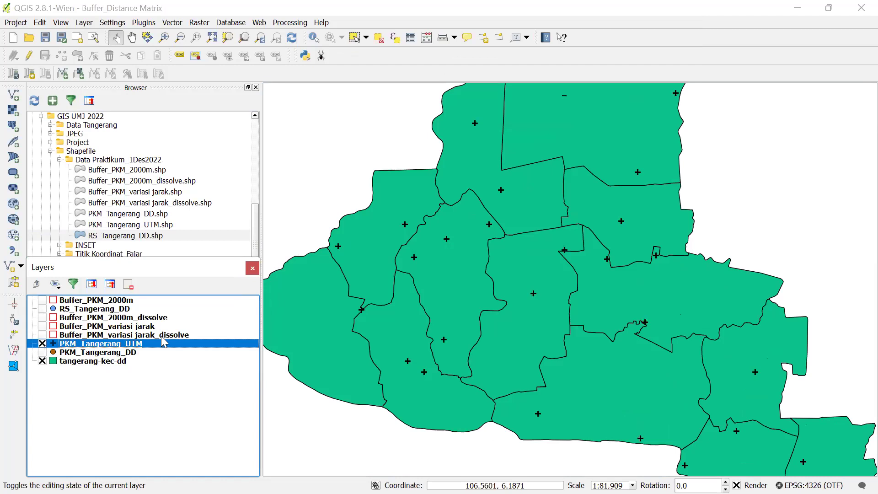
right_click(94, 361)
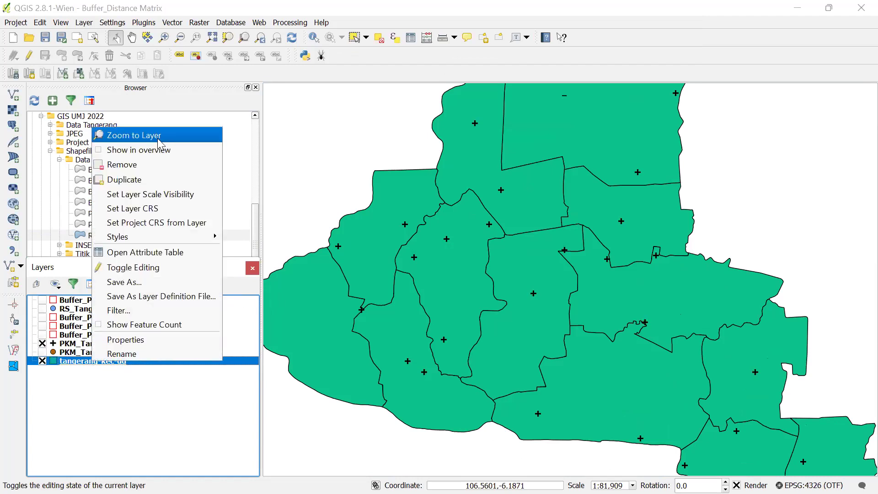
click(174, 141)
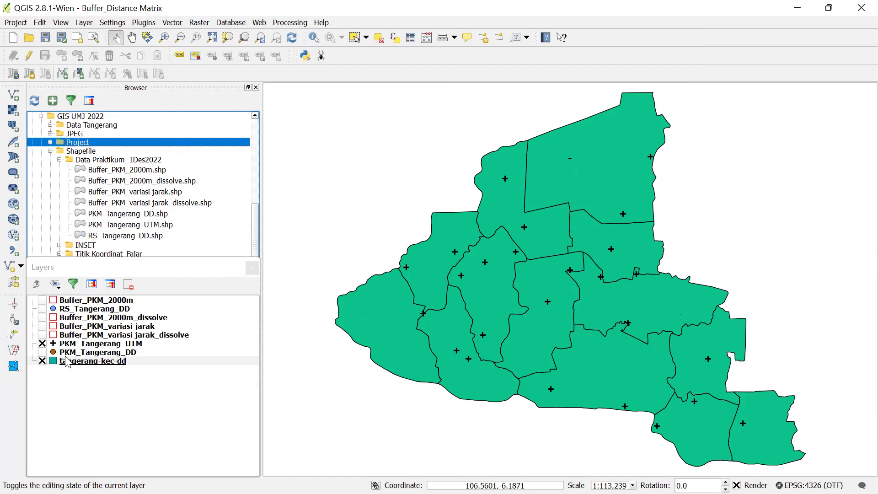
Turn on labels for the PKM_Tangerang_UTM layer using the N_PUSKES field
right_click(90, 344)
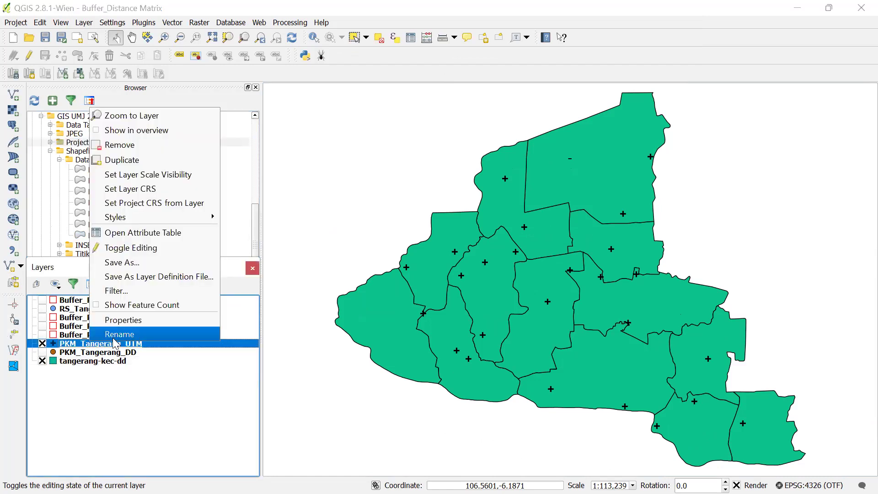
click(140, 322)
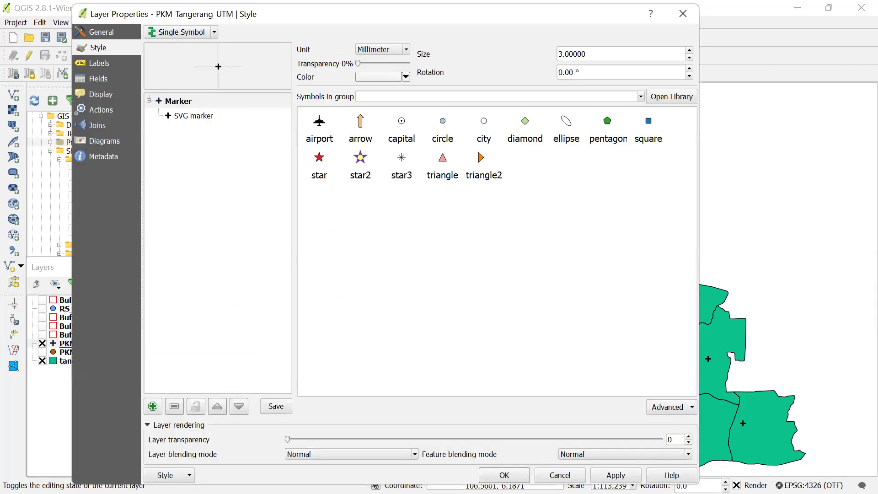
click(105, 68)
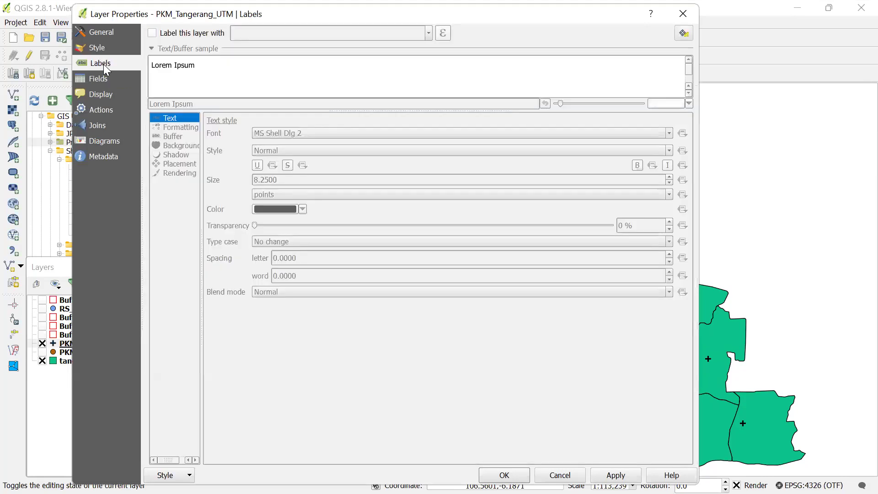
click(152, 33)
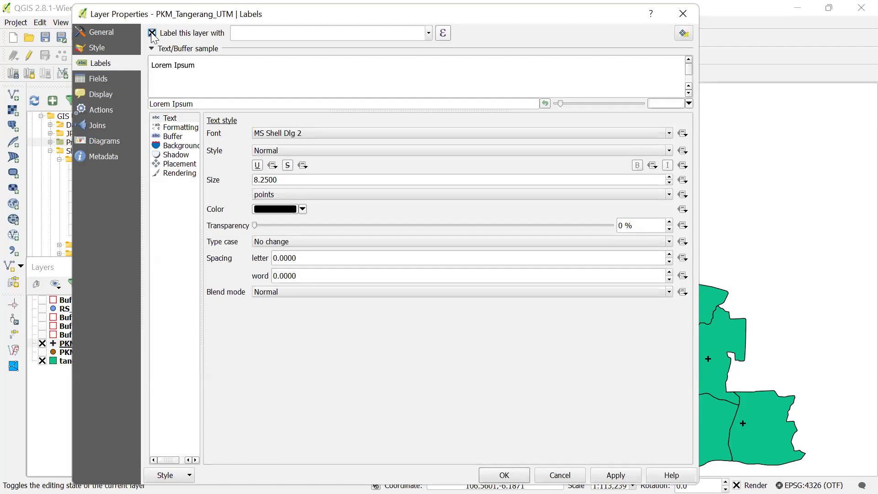
click(418, 34)
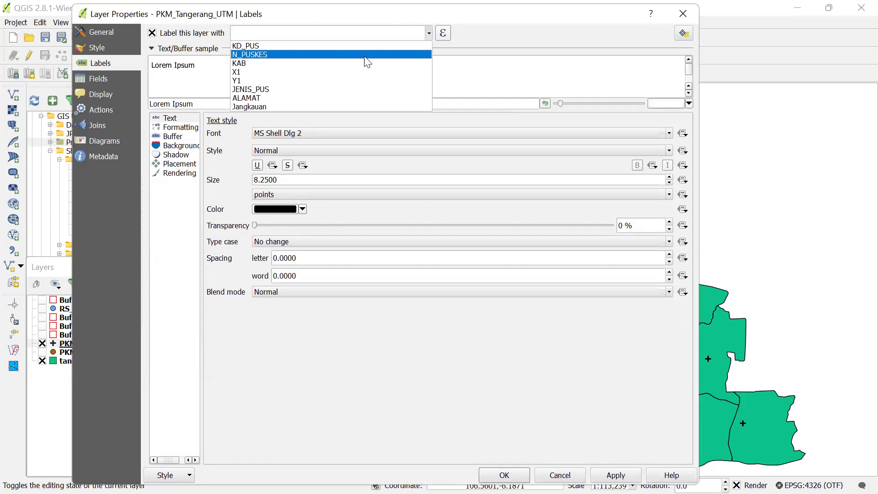
click(365, 55)
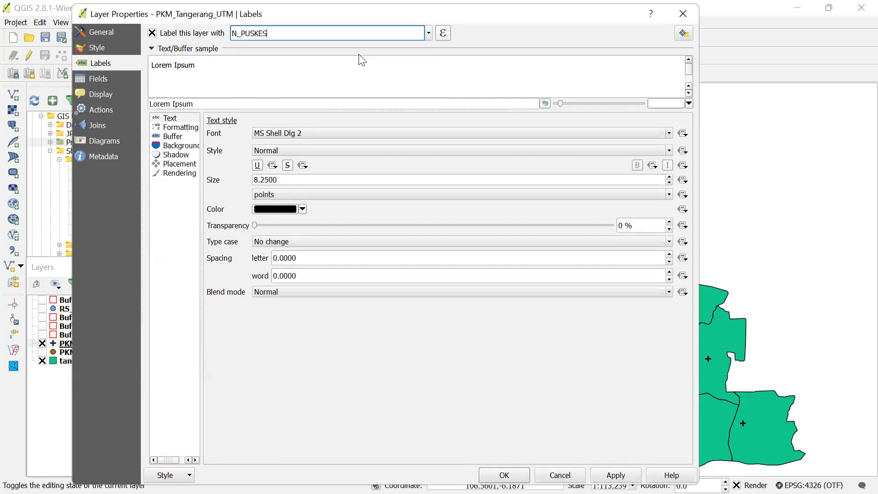
Set the label text size of the PKM_Tangerang_UTM layer to 6.25 points and apply it
click(670, 182)
click(669, 183)
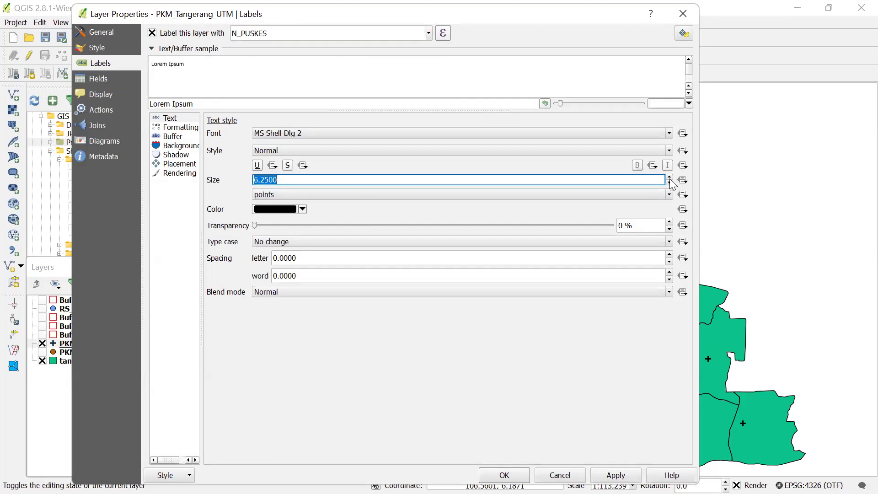
click(615, 475)
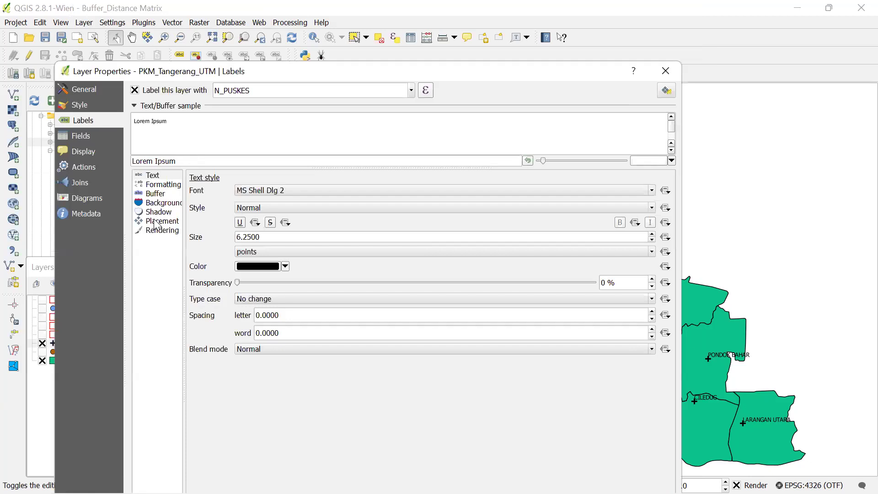
Place the PKM_Tangerang_UTM labels with Offset from point in the quadrant directly above the markers, applying the change and closing the properties
click(156, 223)
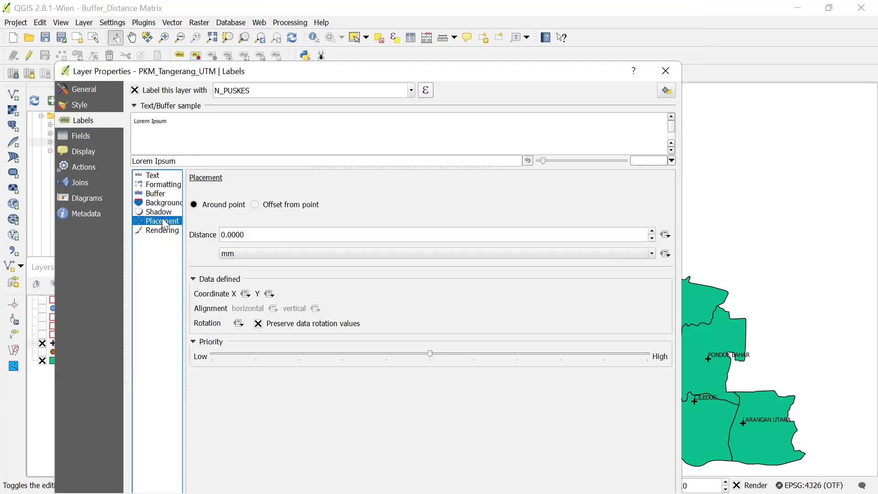
click(255, 205)
click(253, 234)
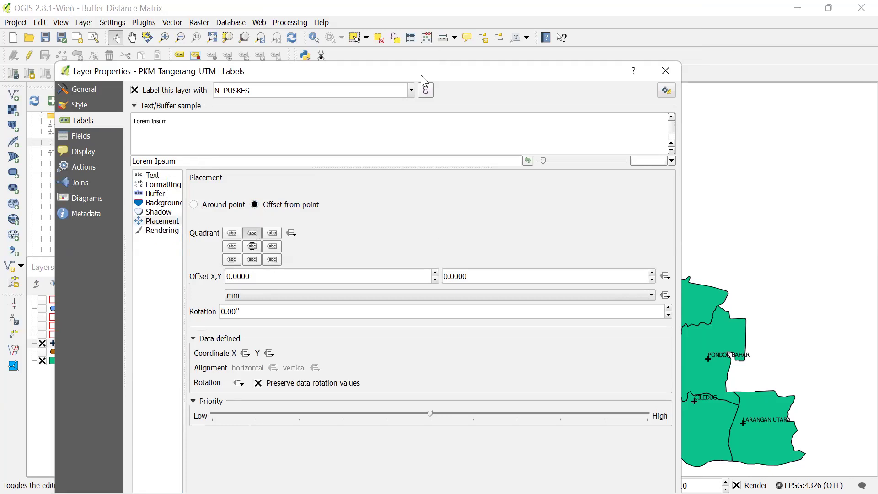
drag(421, 75, 383, 15)
click(560, 471)
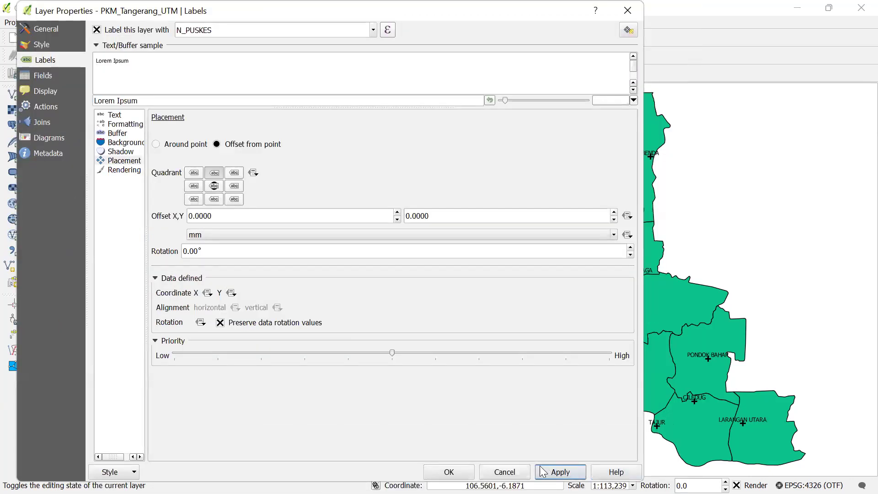
click(454, 471)
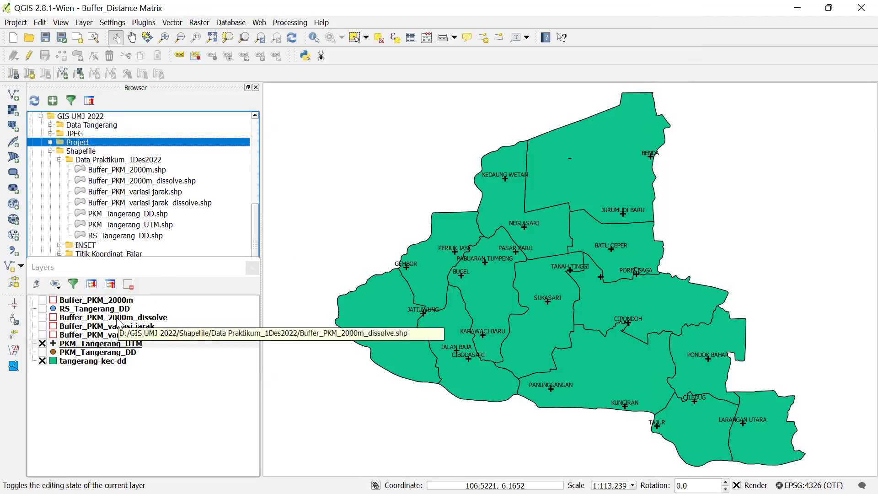
Try placing the PKM_Tangerang_UTM labels in the quadrant directly below the markers
right_click(81, 344)
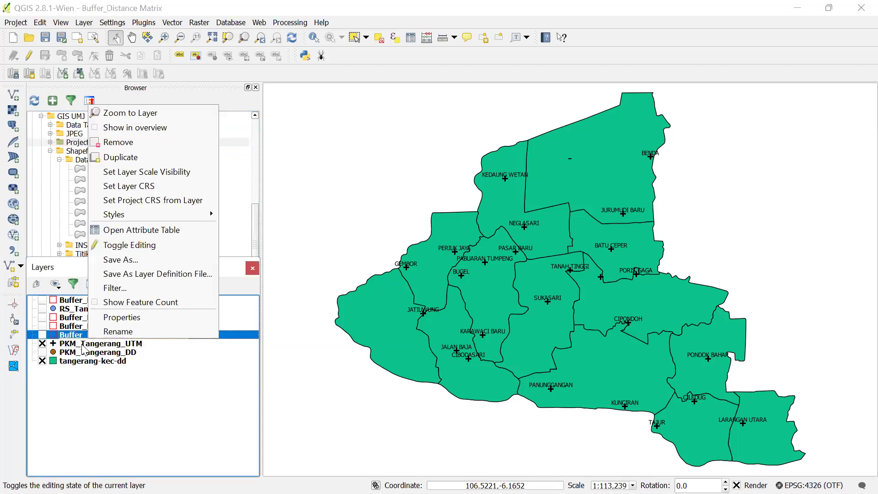
click(115, 323)
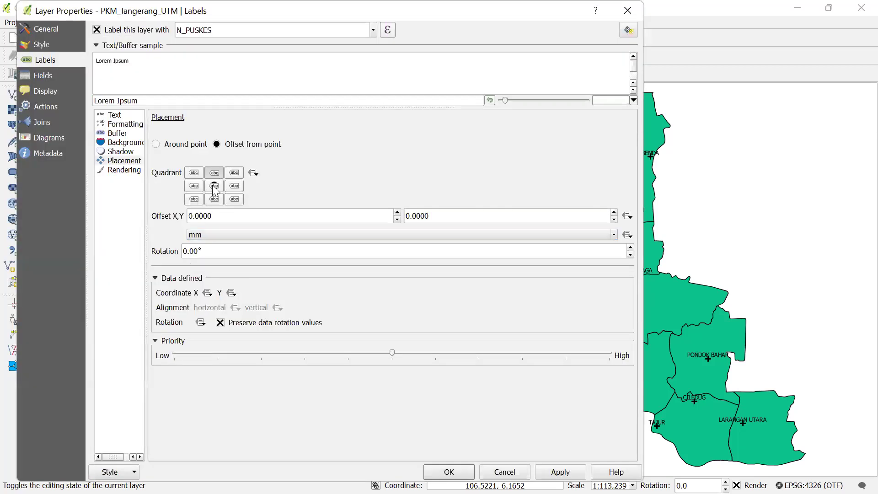
click(218, 203)
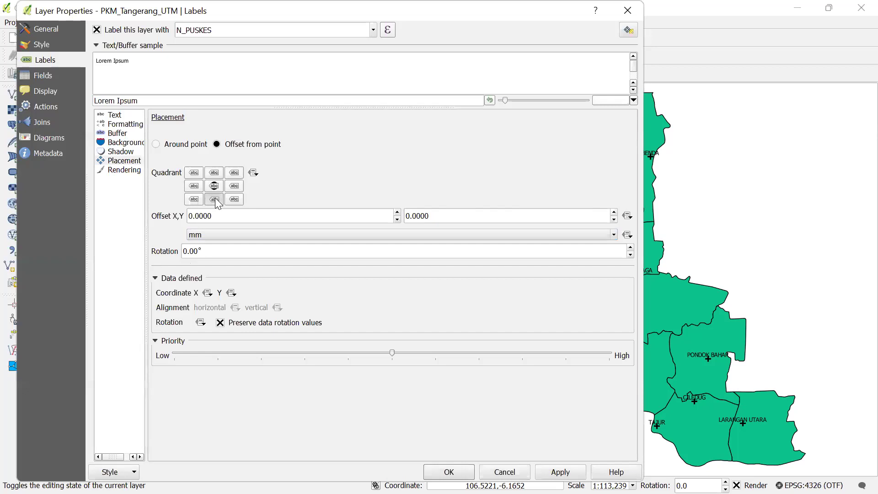
click(560, 472)
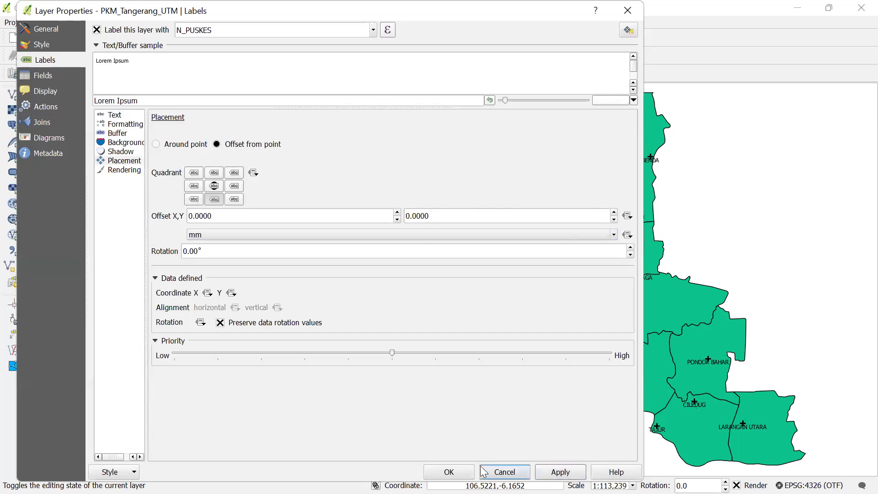
click(452, 472)
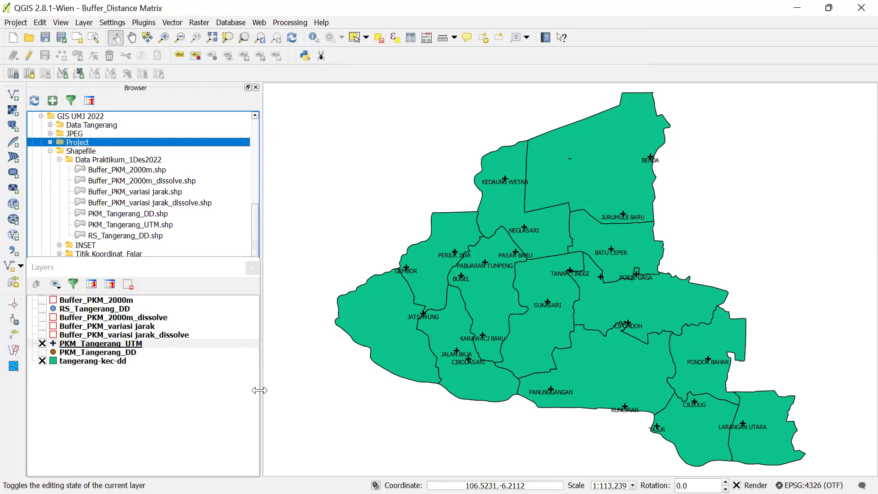
Try a label Y offset of -1 mm on PKM_Tangerang_UTM and replace it with 2 mm
right_click(147, 344)
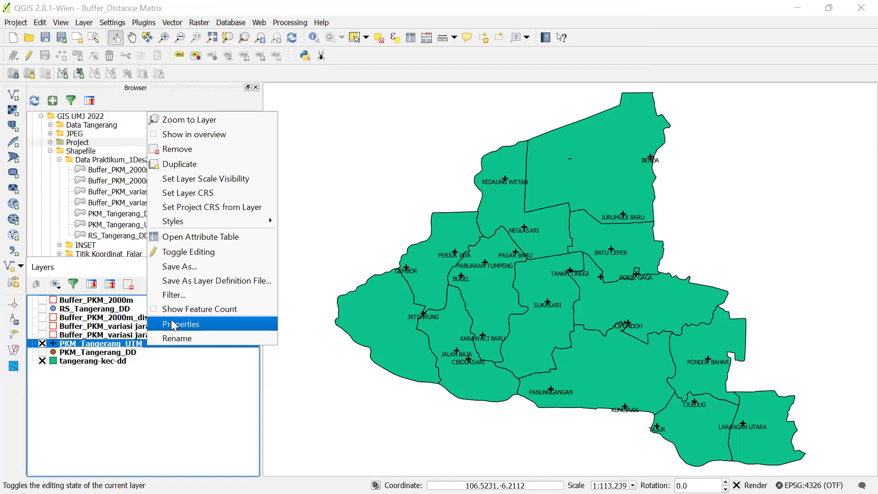
click(173, 326)
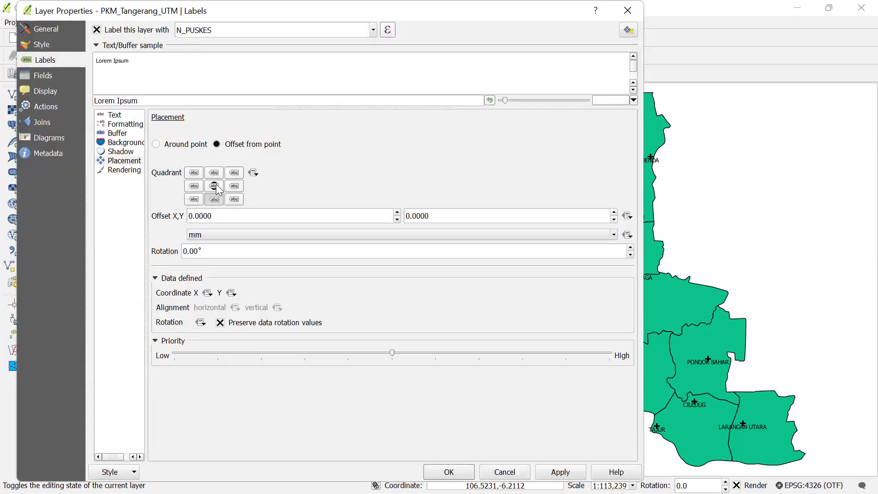
click(613, 219)
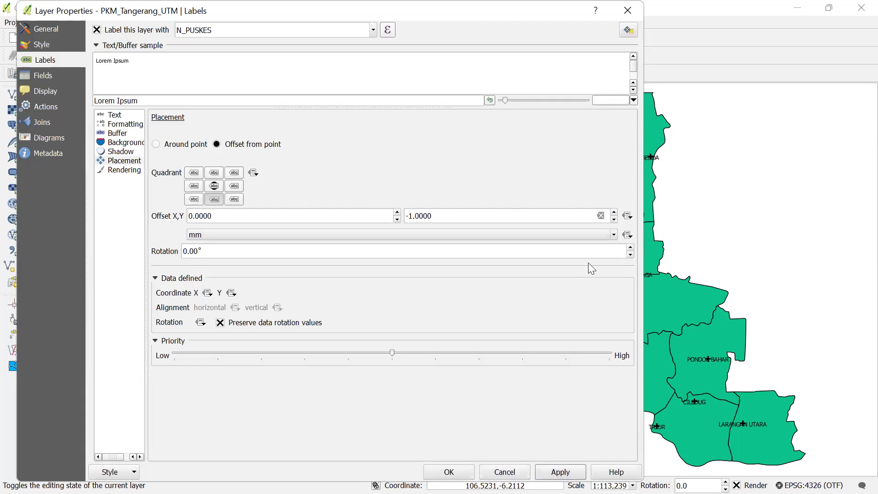
click(615, 212)
click(615, 212)
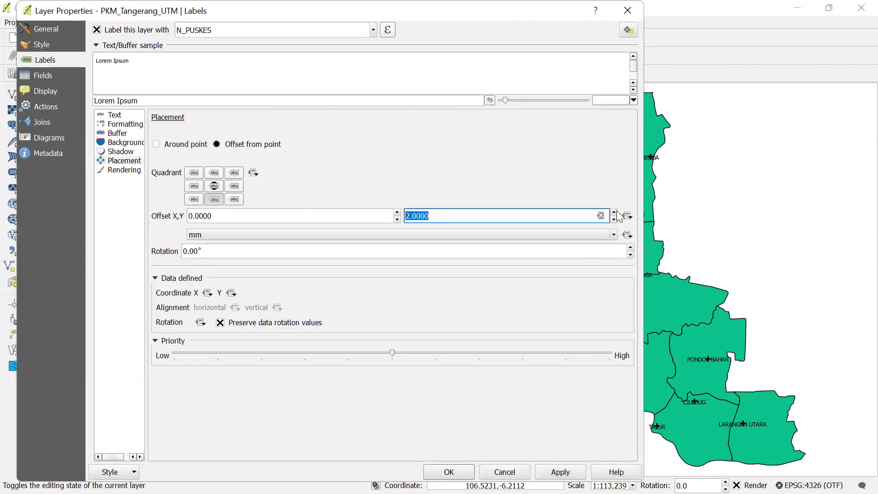
click(560, 471)
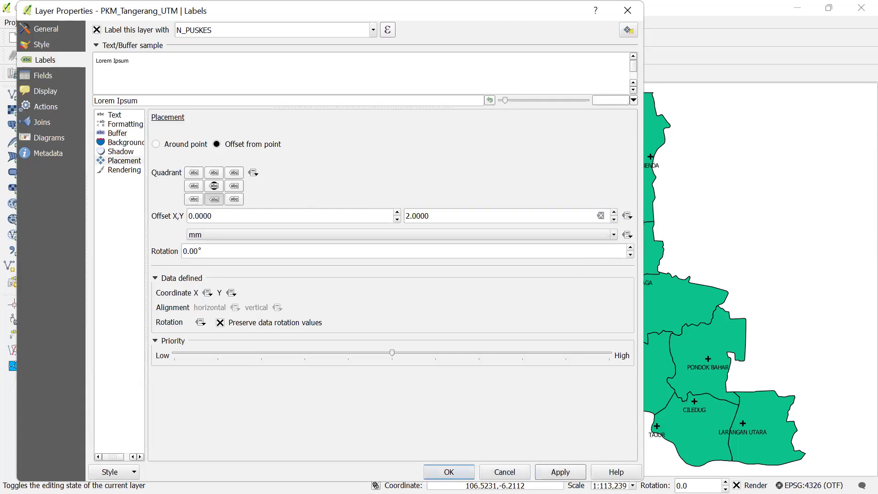
click(437, 470)
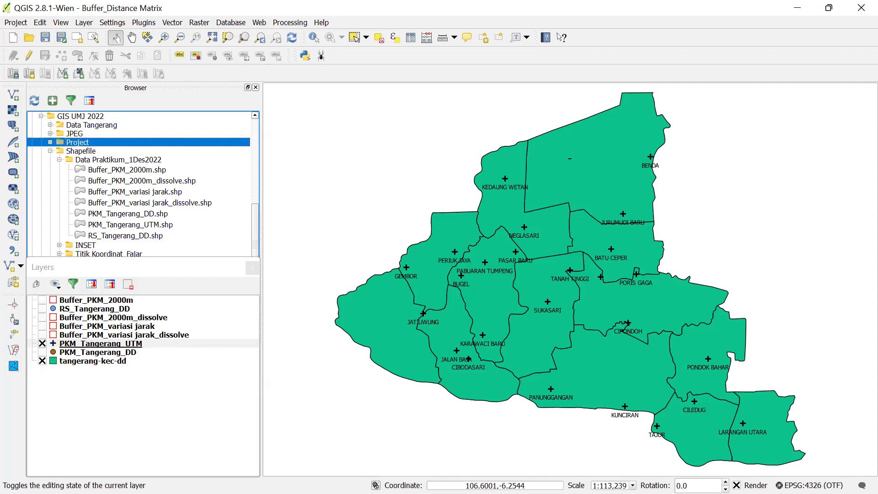
Try placing the PKM_Tangerang_UTM labels in the upper-right quadrant of the markers
right_click(127, 343)
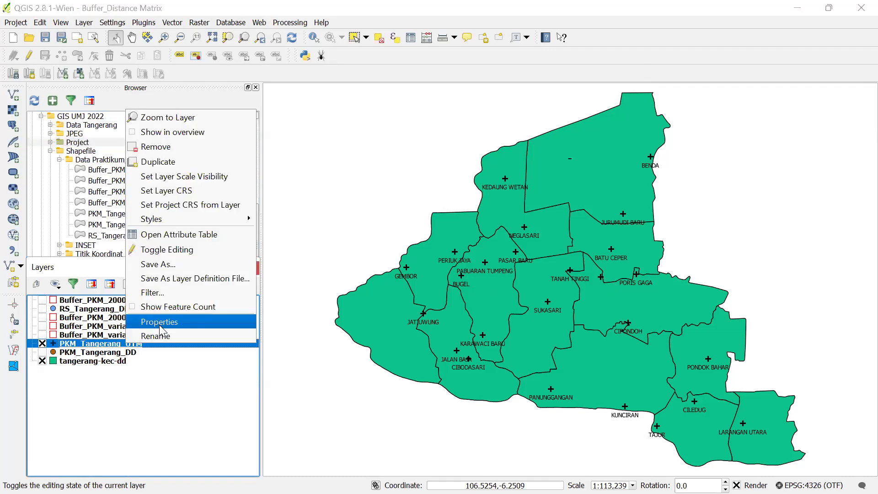
click(161, 328)
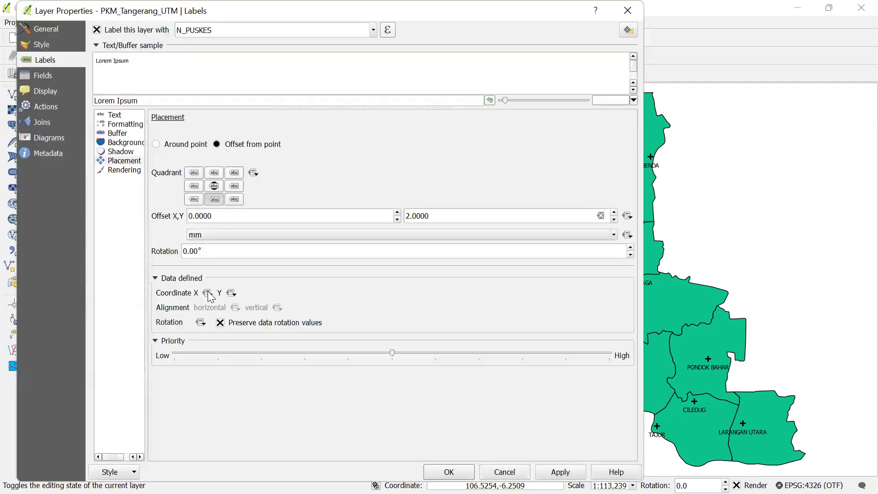
click(234, 172)
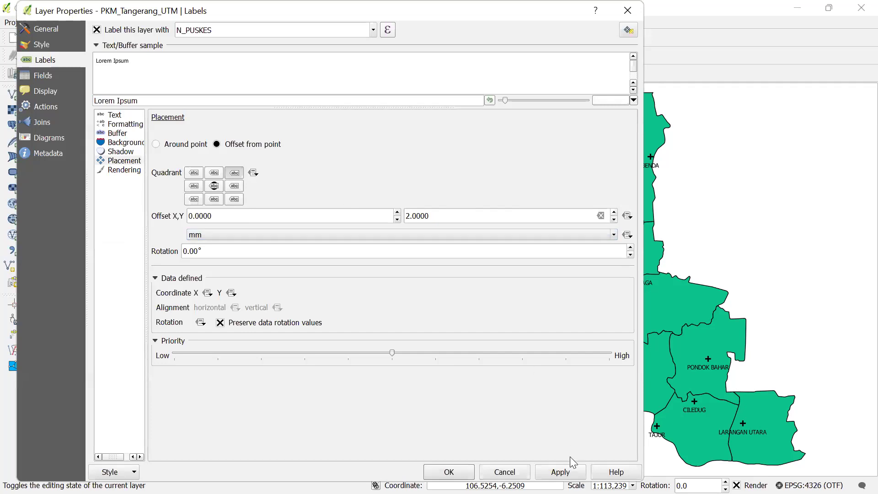
click(560, 472)
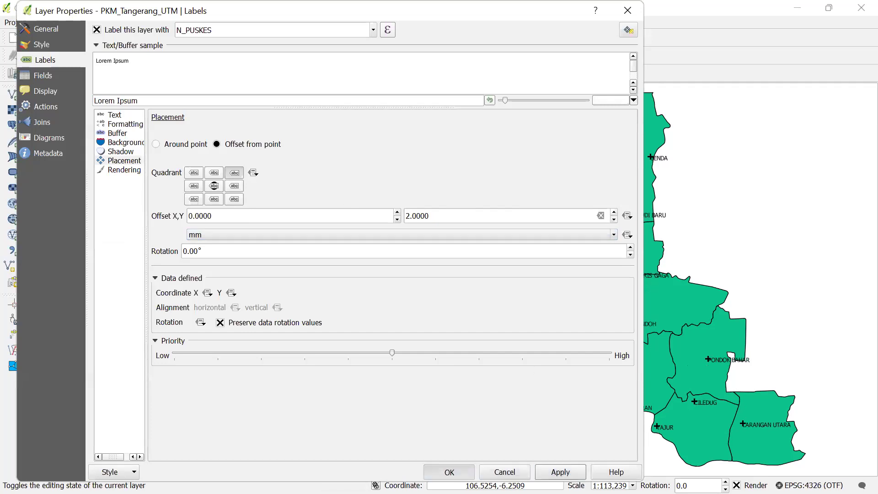
click(448, 472)
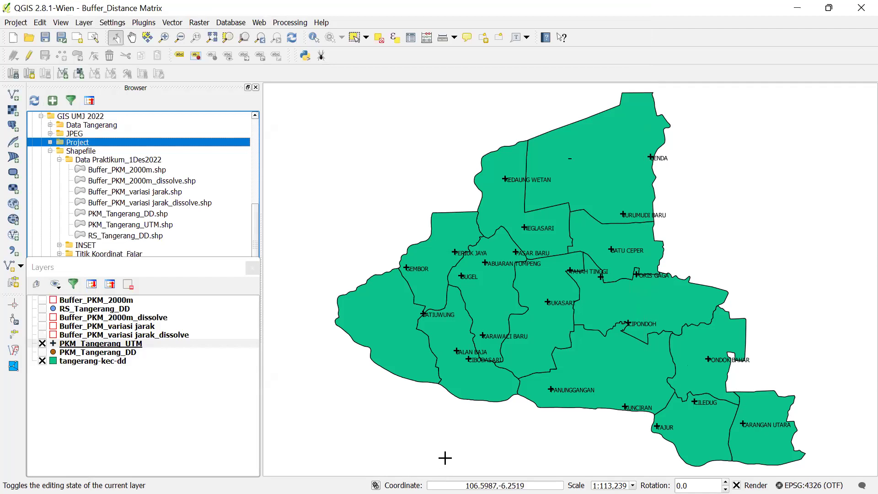
Reset the label Y offset of PKM_Tangerang_UTM to 0 mm and close its properties
right_click(174, 343)
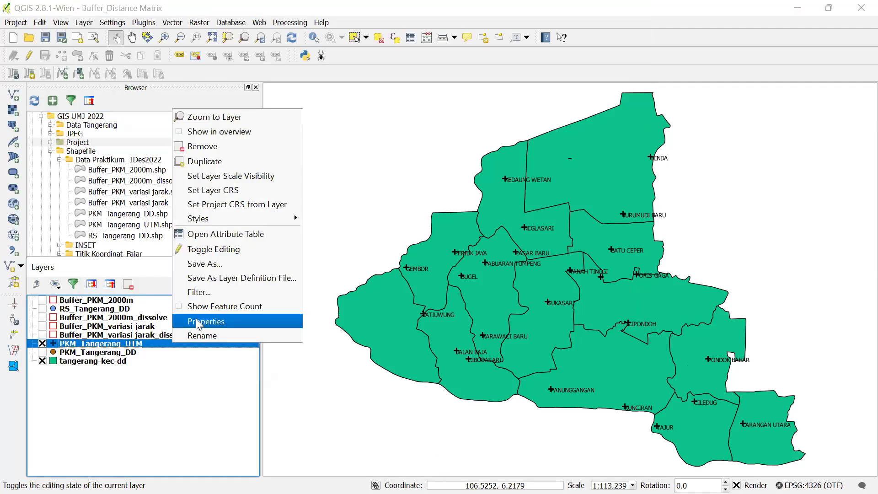
click(198, 323)
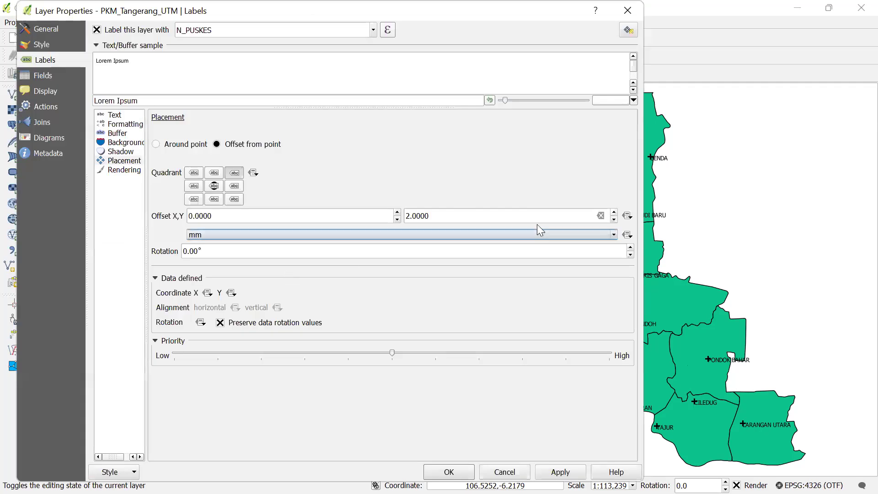
click(614, 219)
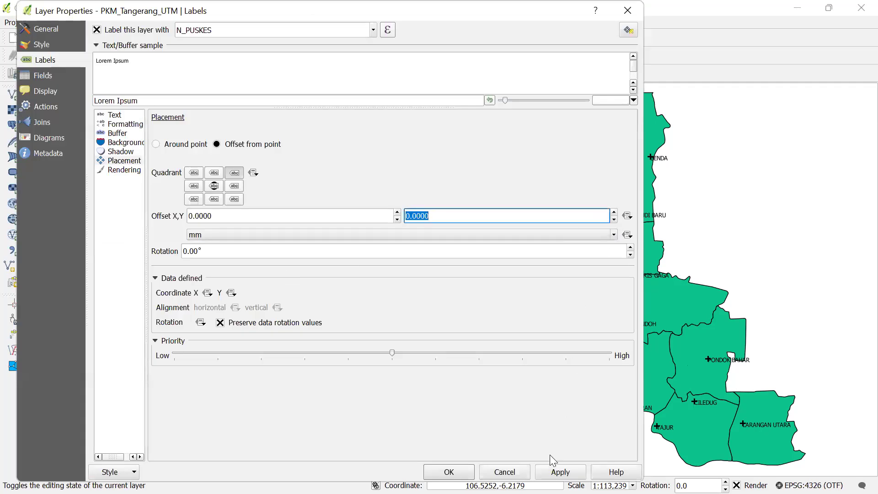
click(559, 471)
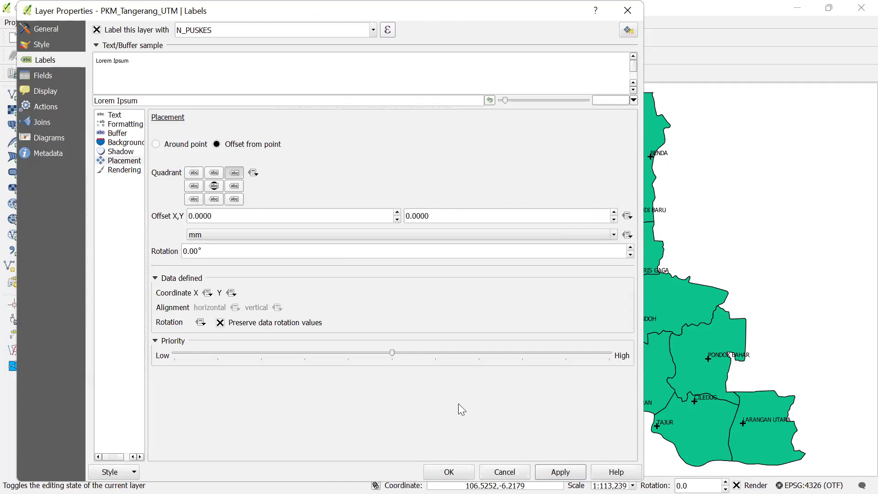
click(447, 470)
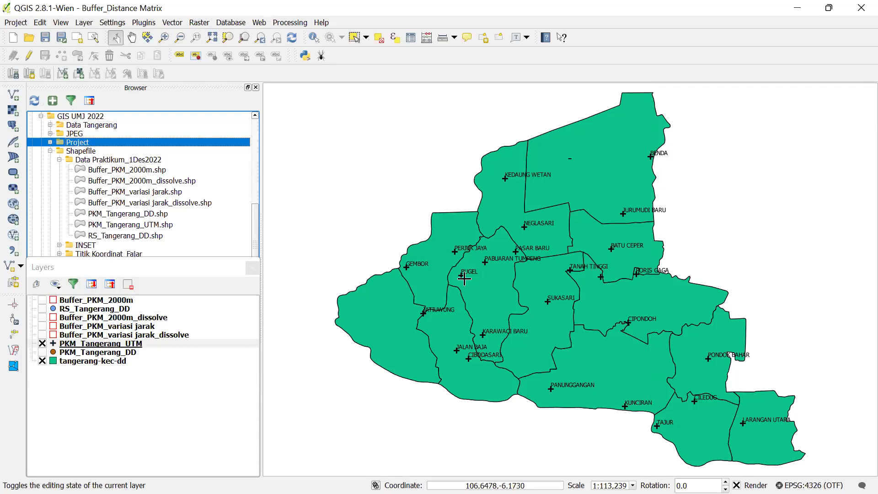
Place the PKM_Tangerang_UTM labels in the quadrant directly above the markers with a Y offset of -1 mm
right_click(215, 344)
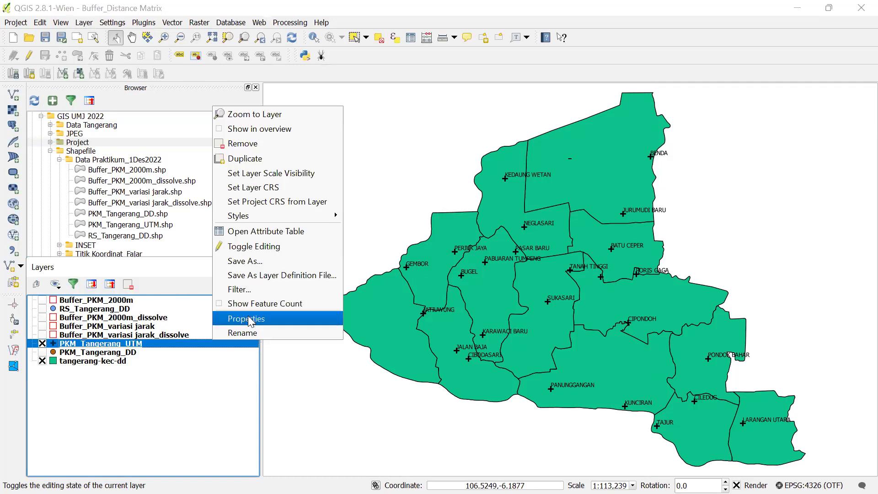
click(249, 319)
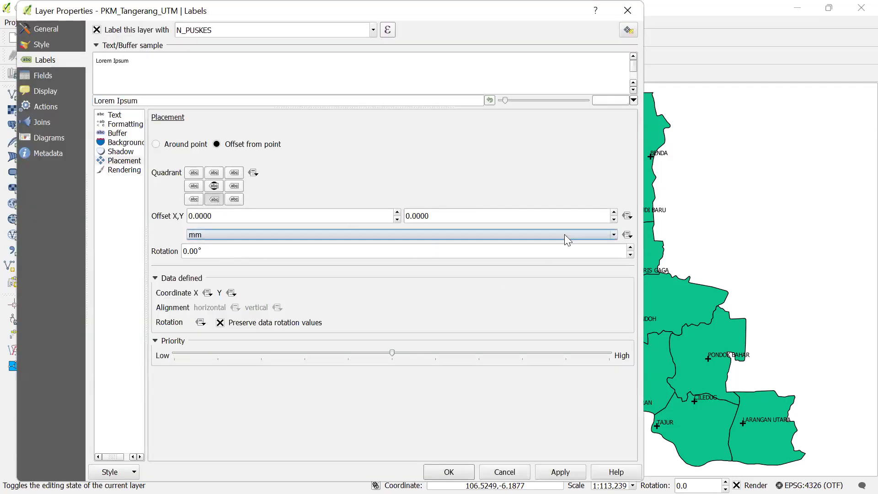
click(213, 173)
click(615, 220)
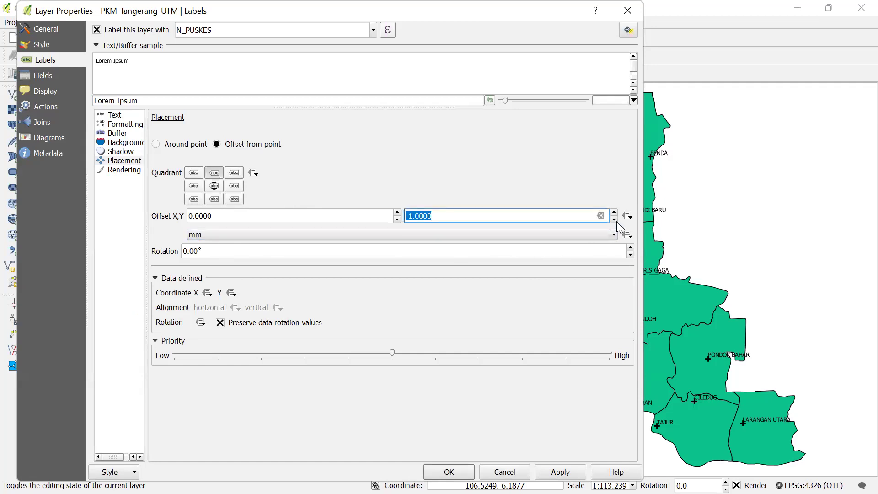
click(568, 466)
click(465, 472)
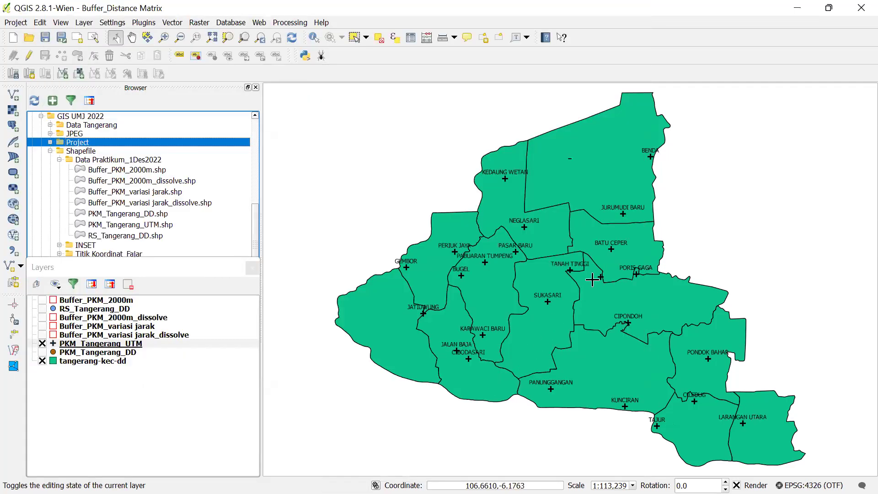
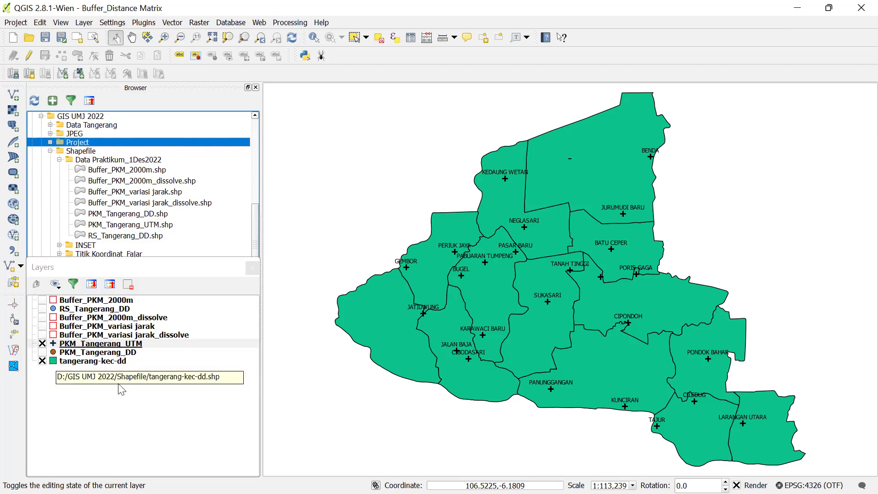
Fill the tangerang-kec-dd districts with a near-white recent colour in the simple fill style and apply it
click(58, 366)
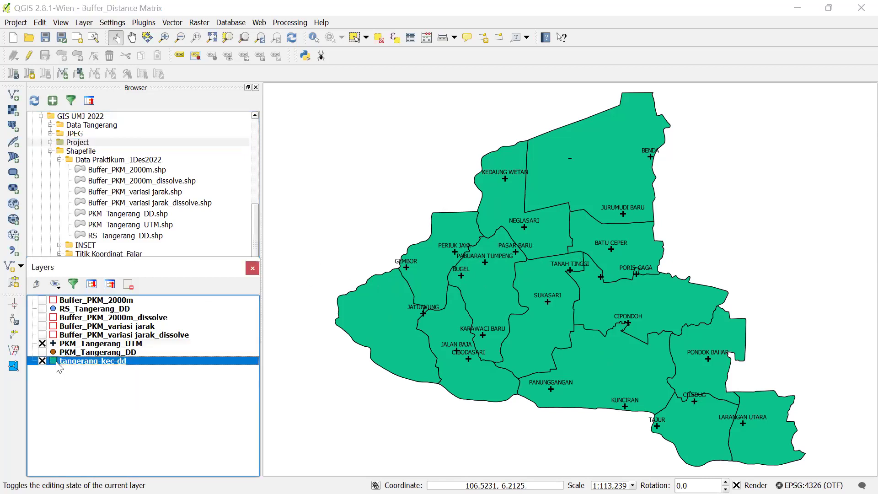
double_click(59, 366)
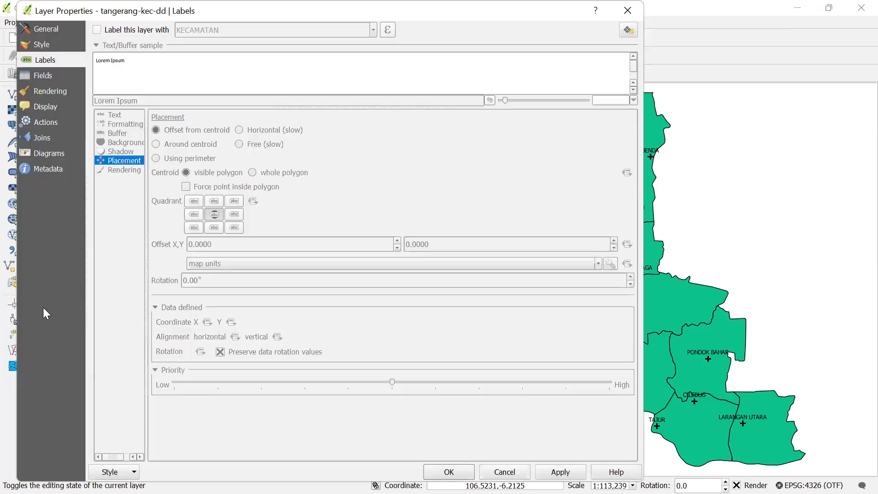
click(38, 48)
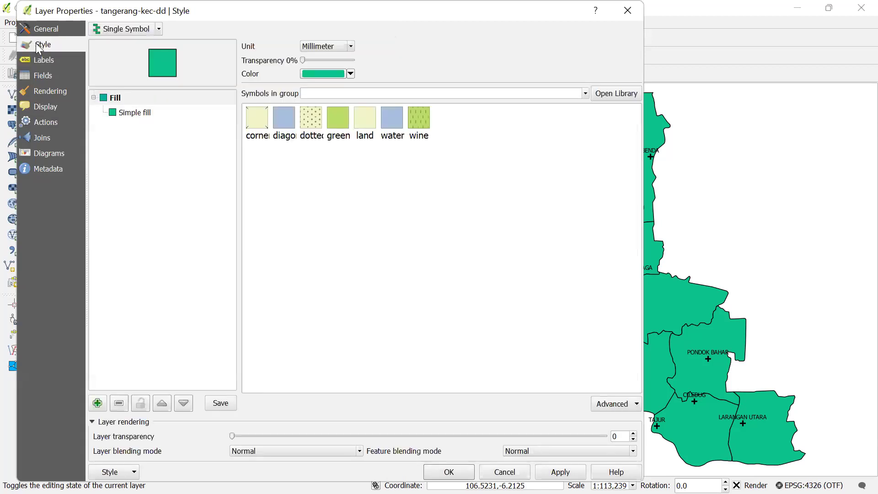
click(120, 114)
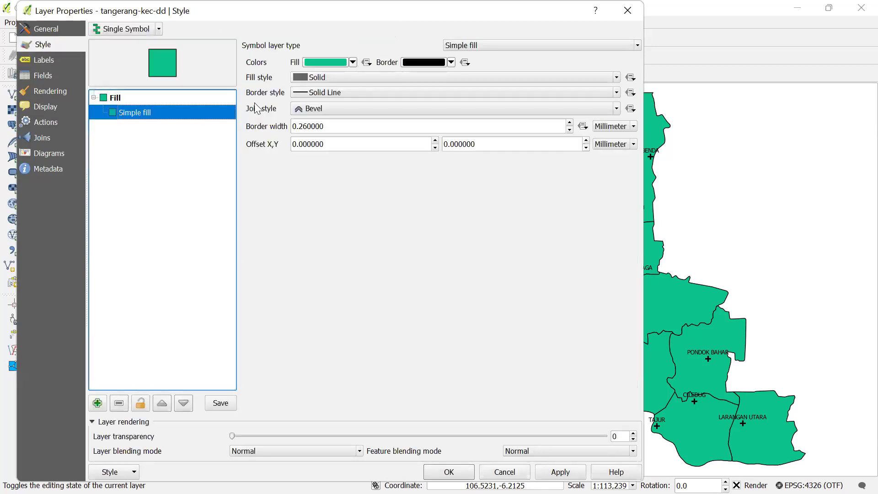
click(353, 63)
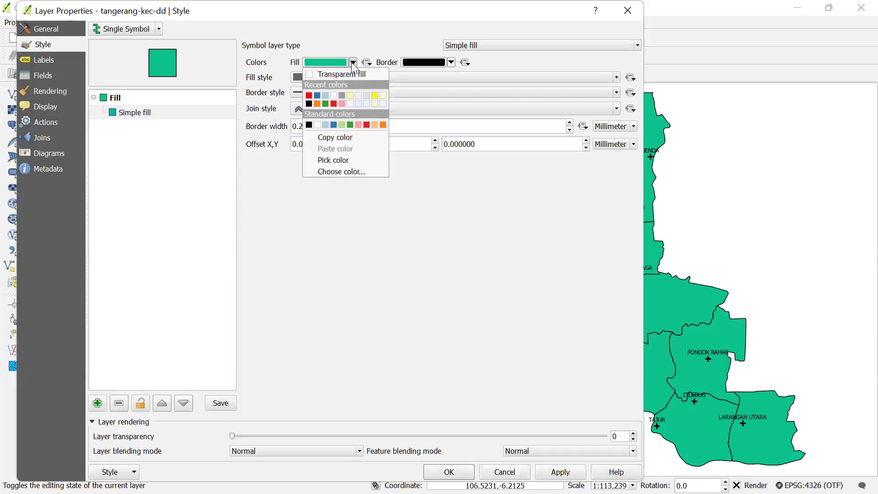
click(350, 102)
click(565, 473)
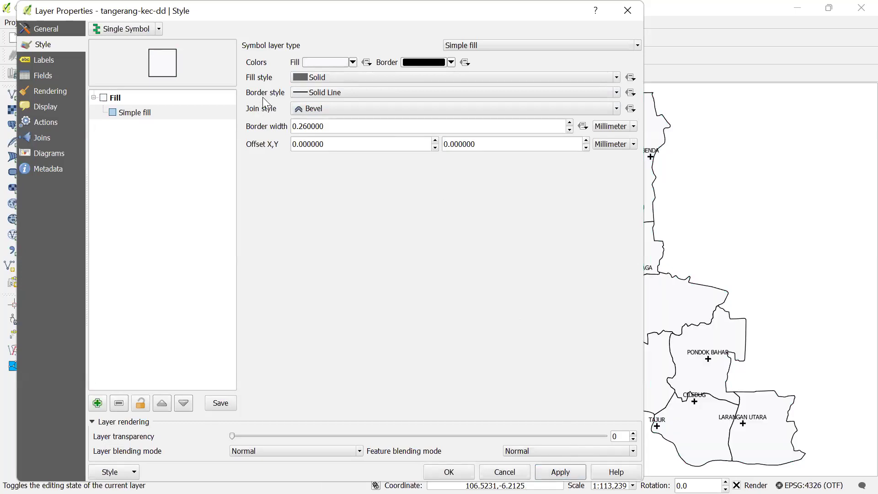
Darken the tangerang-kec-dd fill to the light grey #e8e8ea and accept the layer style
click(352, 62)
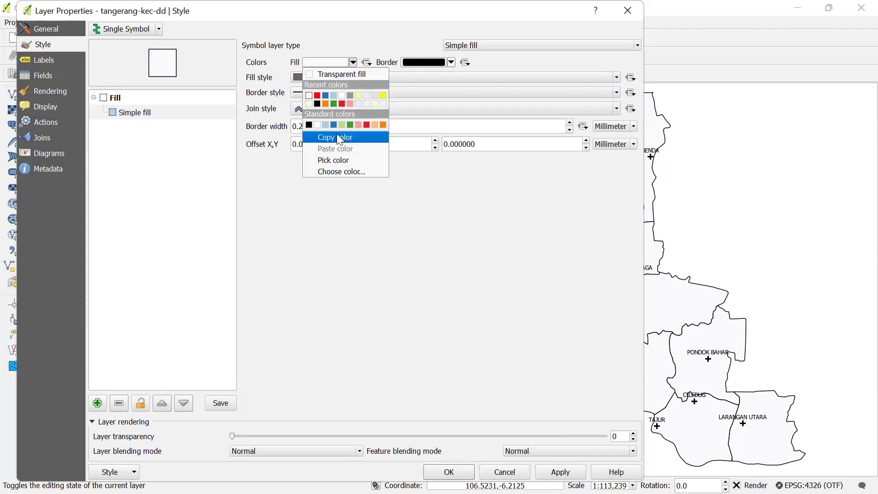
click(344, 171)
click(461, 188)
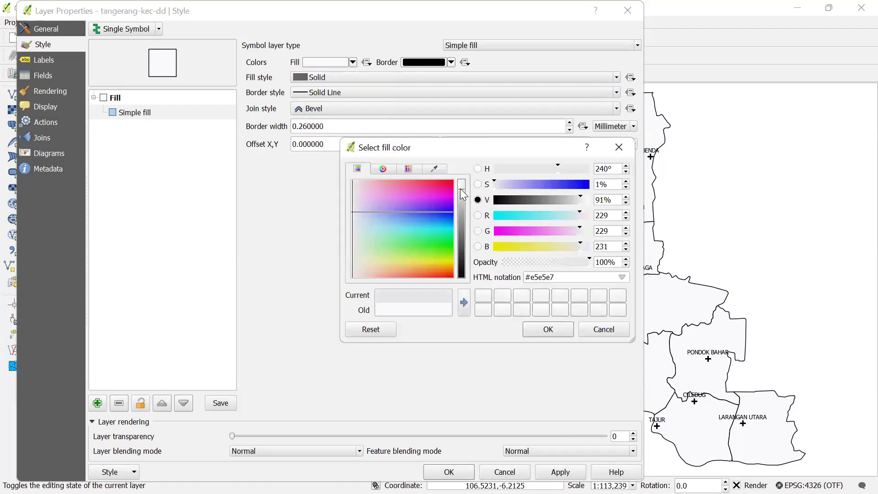
drag(463, 195, 461, 190)
click(545, 321)
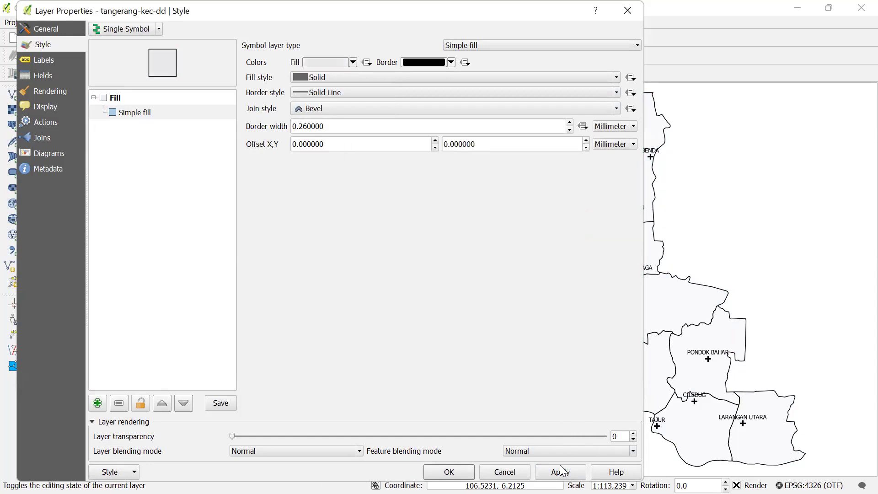
click(560, 468)
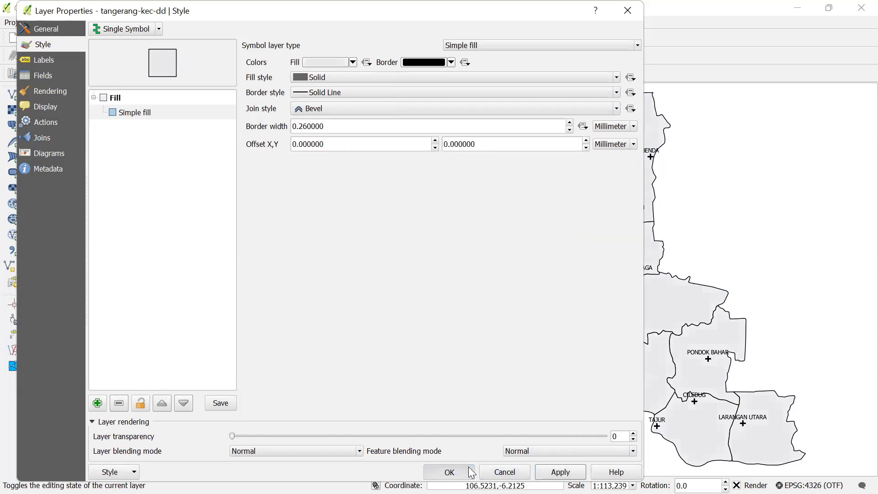
click(449, 471)
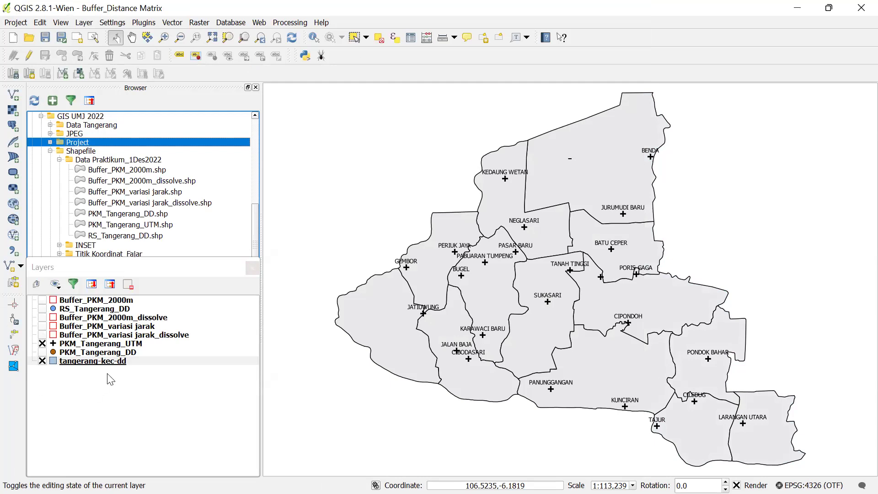
Lighten the tangerang-kec-dd fill to a paler, almost white grey by raising its brightness, and accept the layer style
click(105, 361)
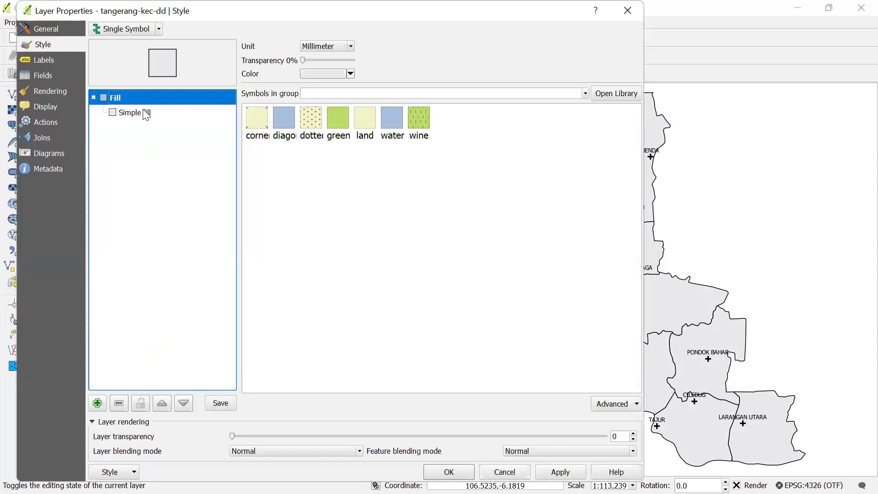
click(145, 113)
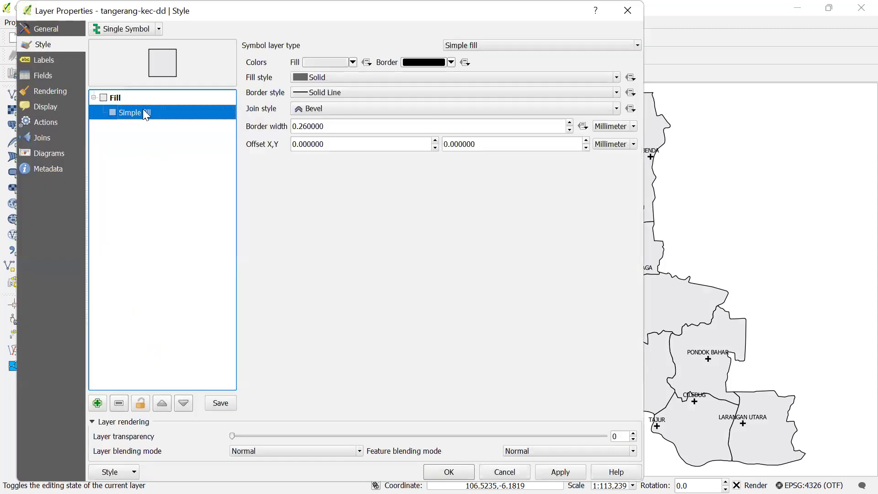
click(334, 62)
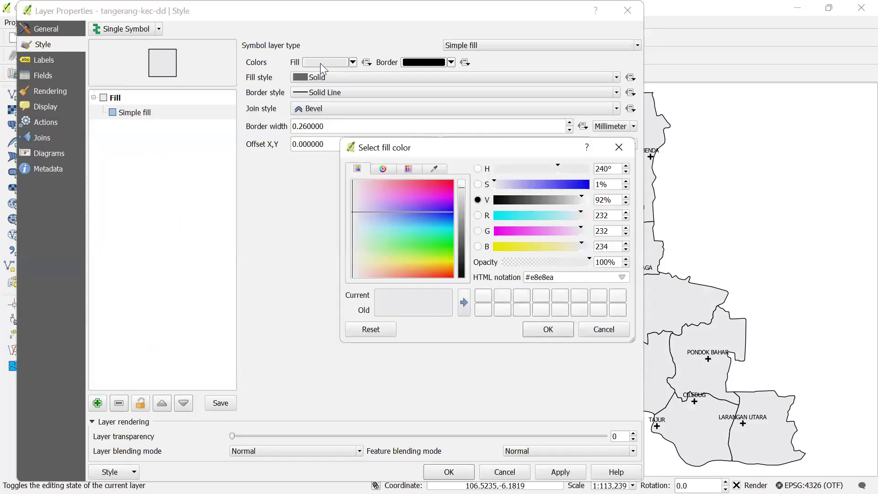
scroll(463, 189, up, 3)
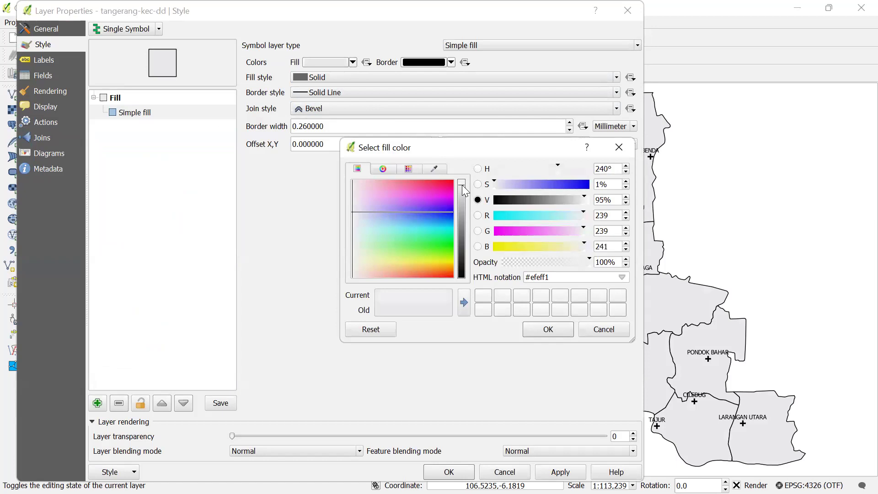
scroll(464, 189, up, 1)
click(548, 329)
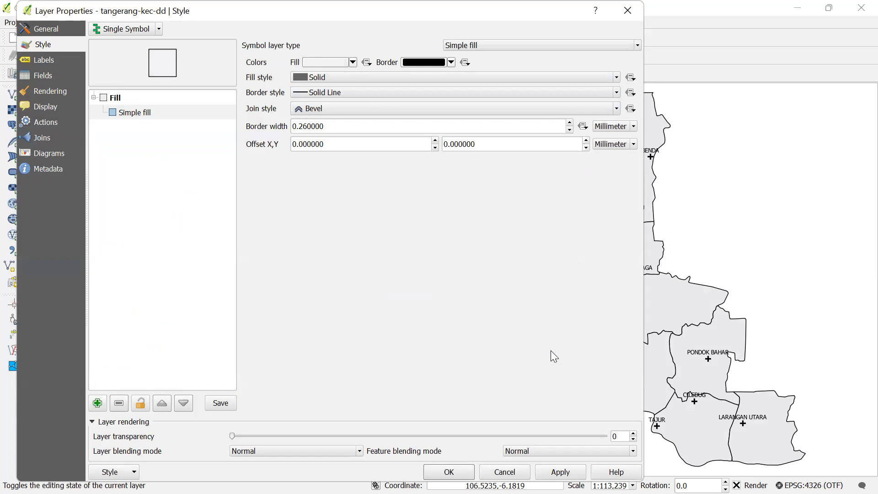
click(560, 472)
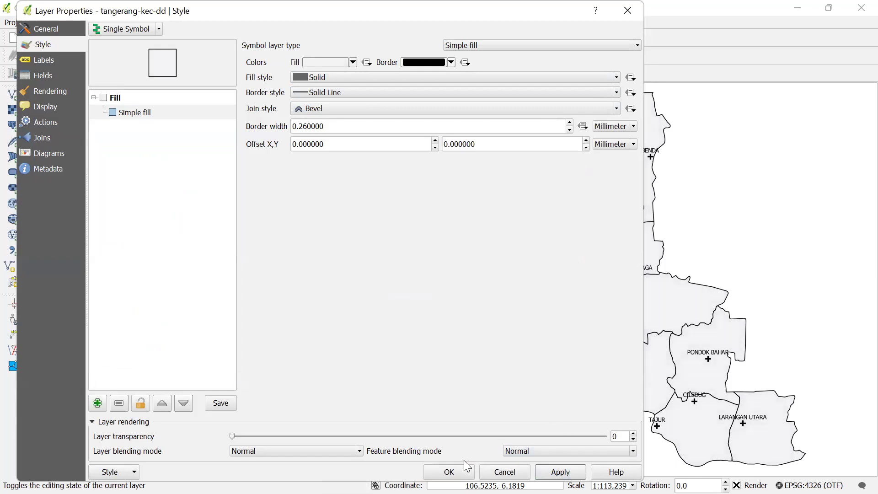
click(460, 472)
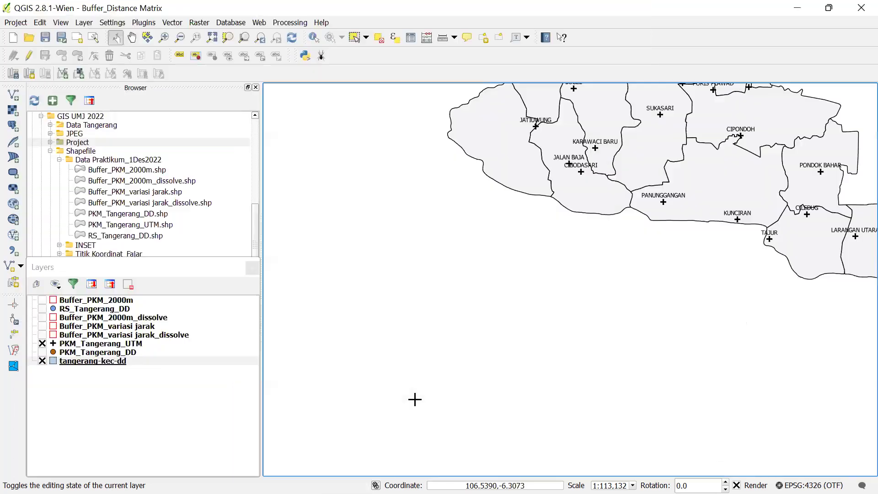
Make the Buffer_PKM_2000m layer visible over the full extent of the districts
right_click(187, 361)
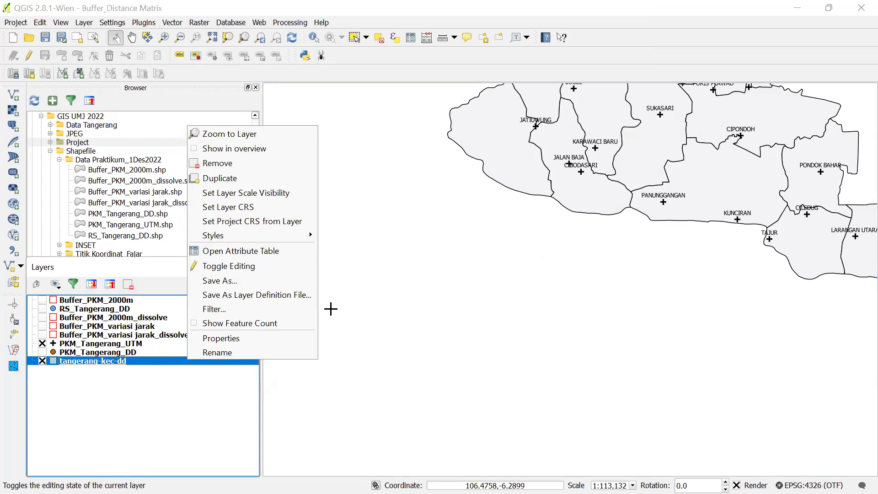
right_click(171, 357)
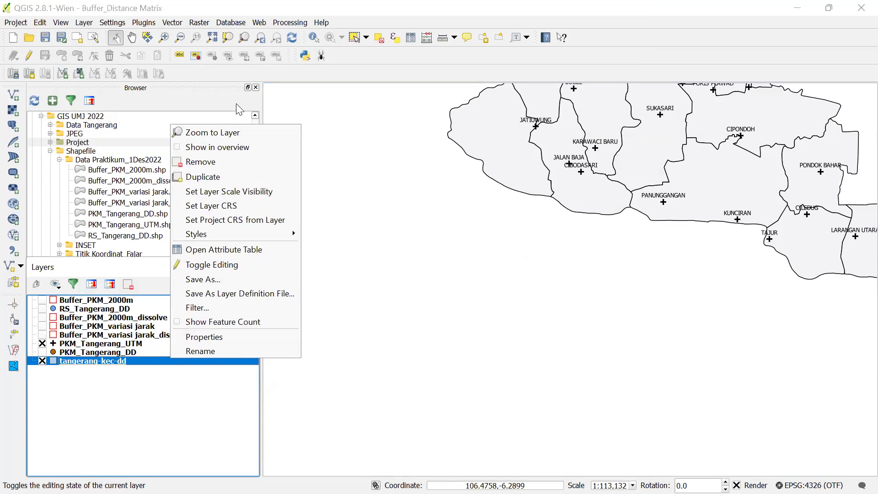
click(226, 133)
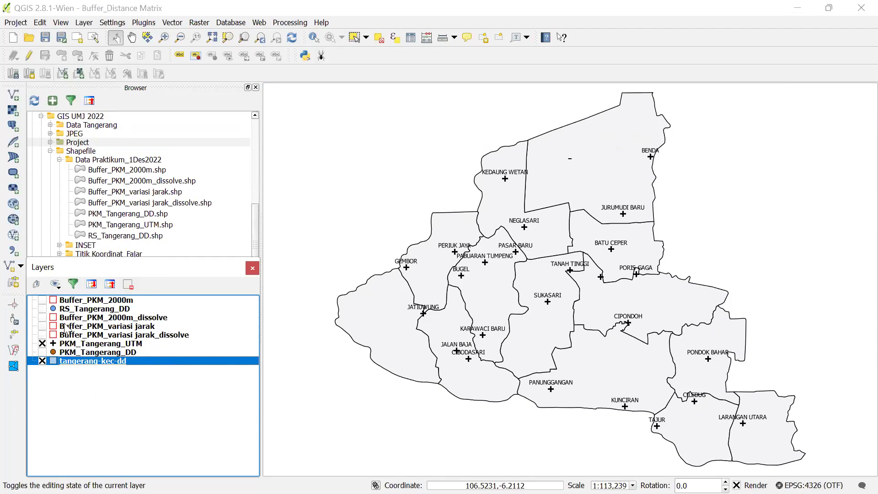
click(42, 300)
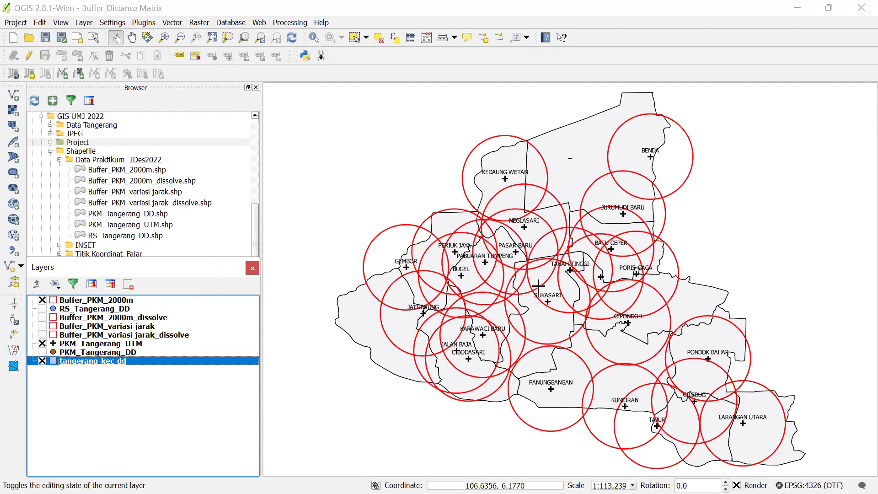
Set the Buffer_PKM_2000m border width to 0.26 mm, accept the style and save the project
click(172, 300)
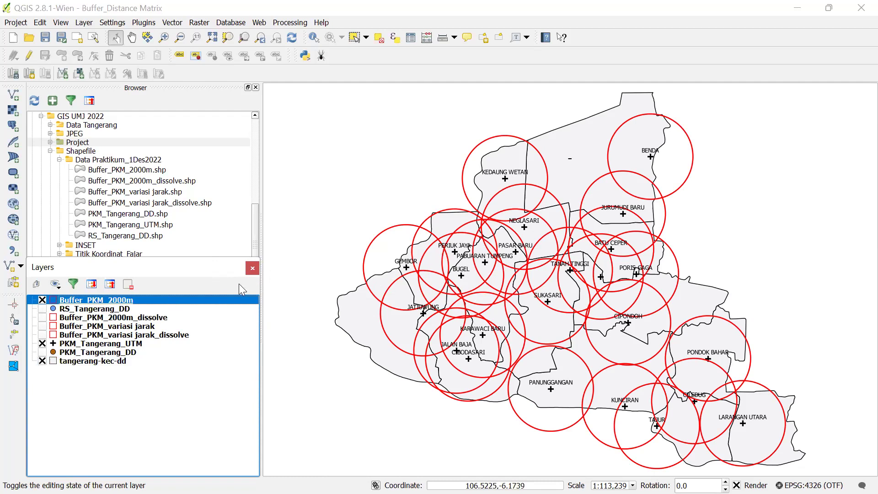
right_click(216, 296)
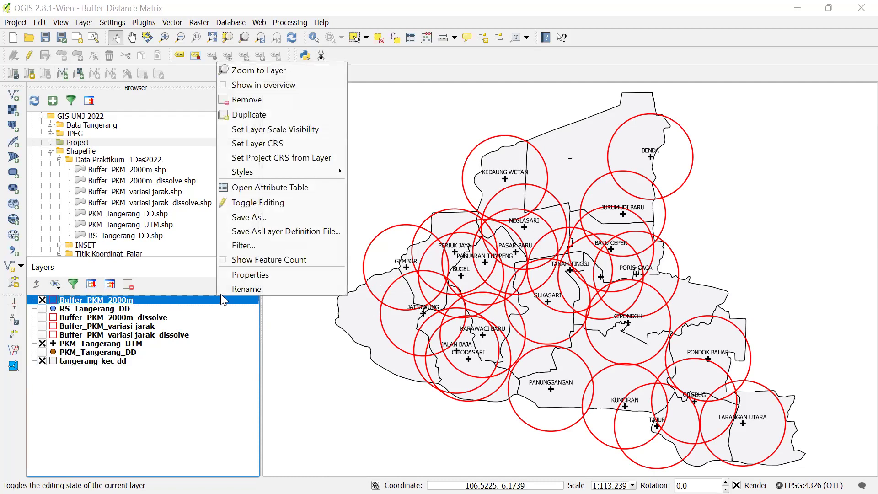
click(237, 277)
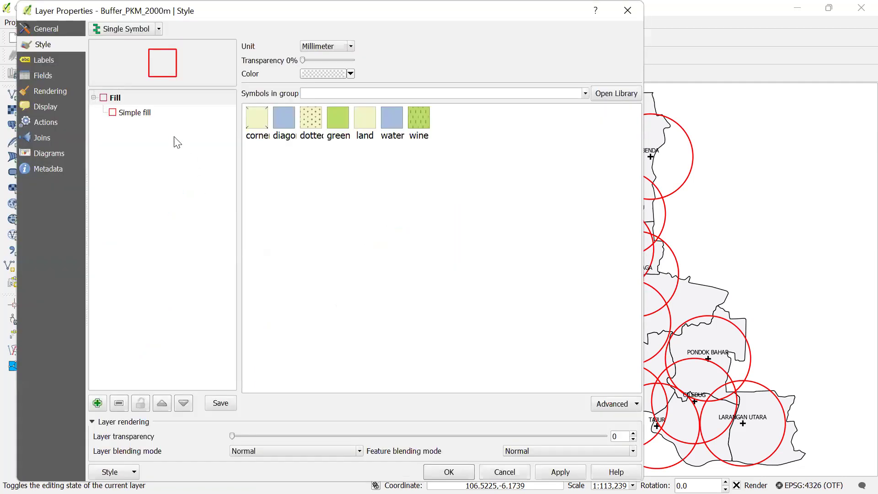
click(135, 113)
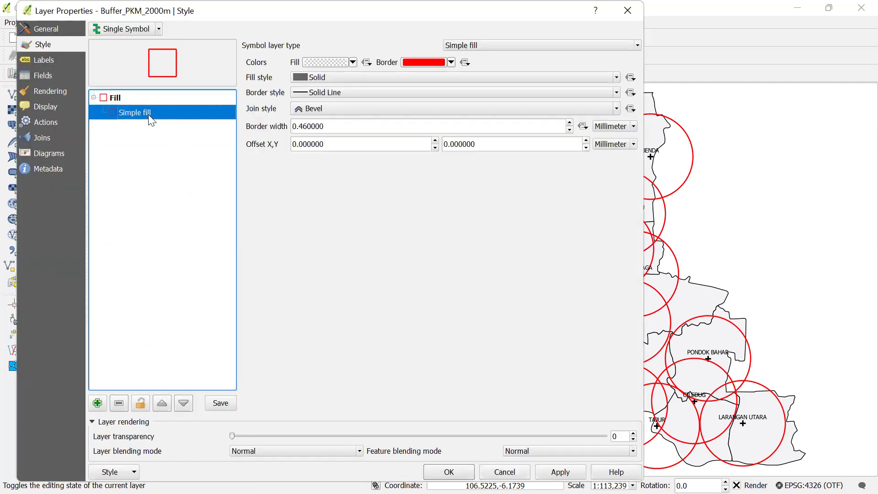
click(451, 62)
click(452, 62)
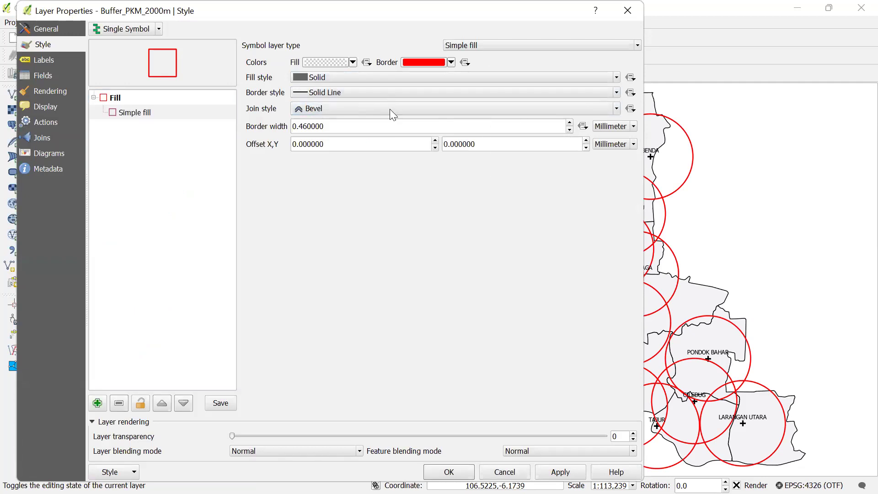
click(570, 130)
click(569, 130)
click(569, 123)
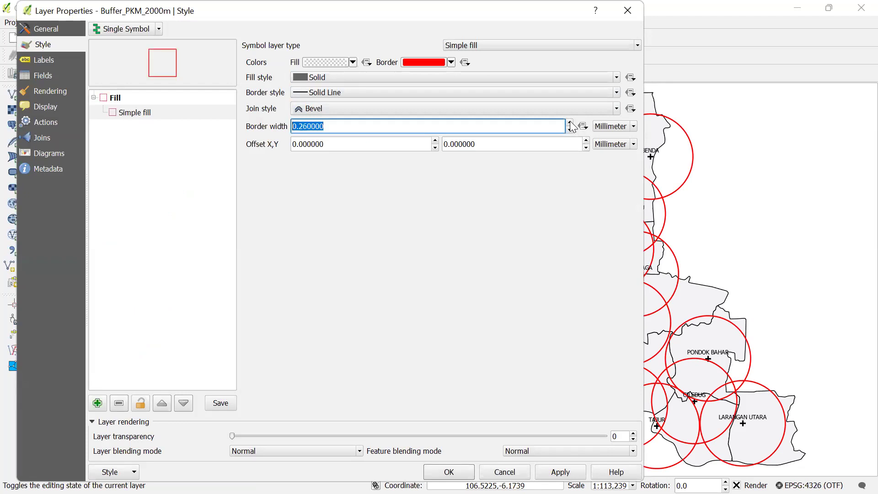
click(569, 470)
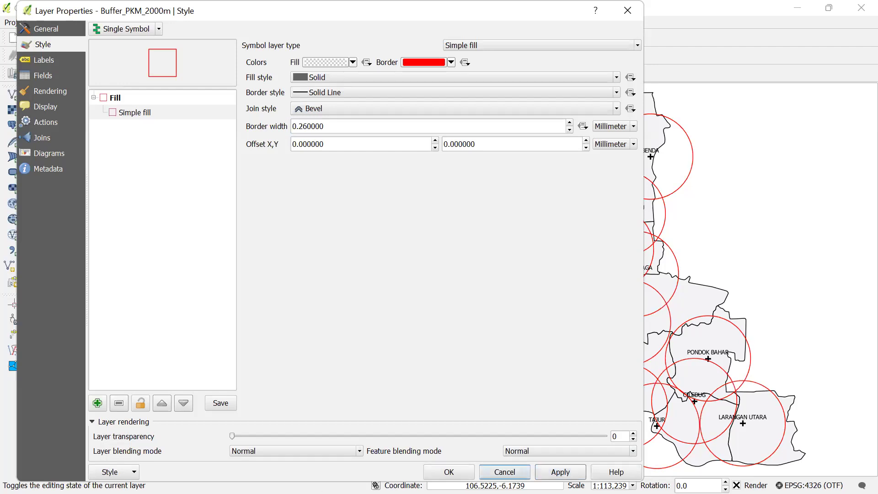
click(462, 471)
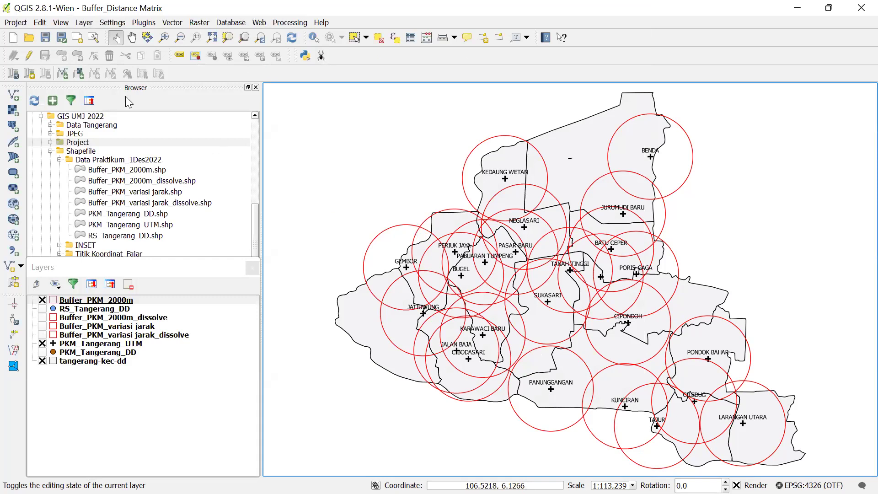
click(45, 39)
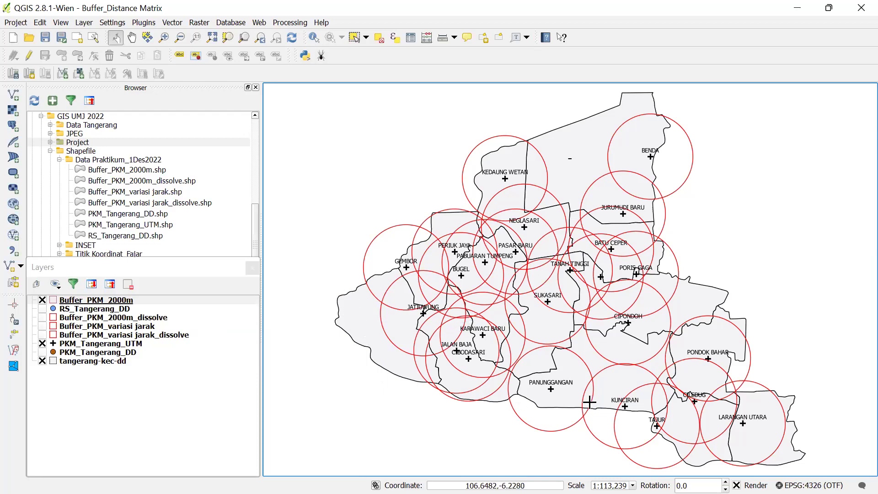
Hide the Buffer_PKM_2000m layer and show the RS_Tangerang_DD points over the districts
drag(378, 368, 390, 398)
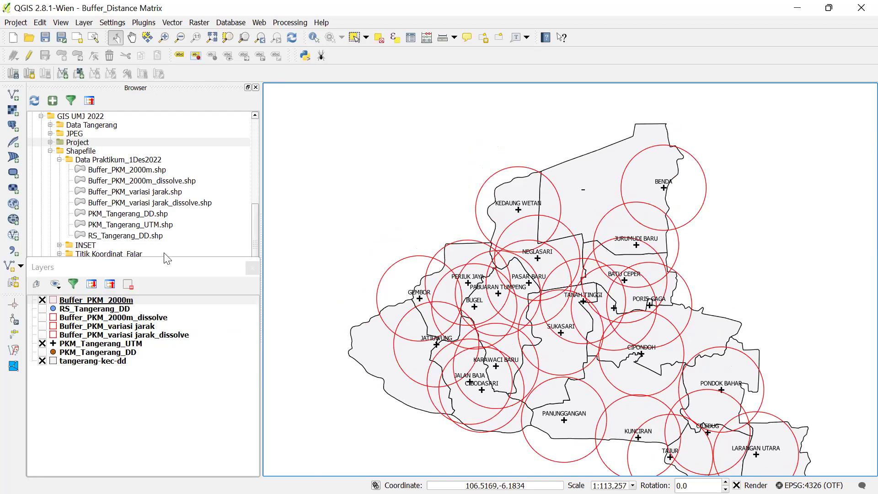
right_click(137, 360)
click(183, 268)
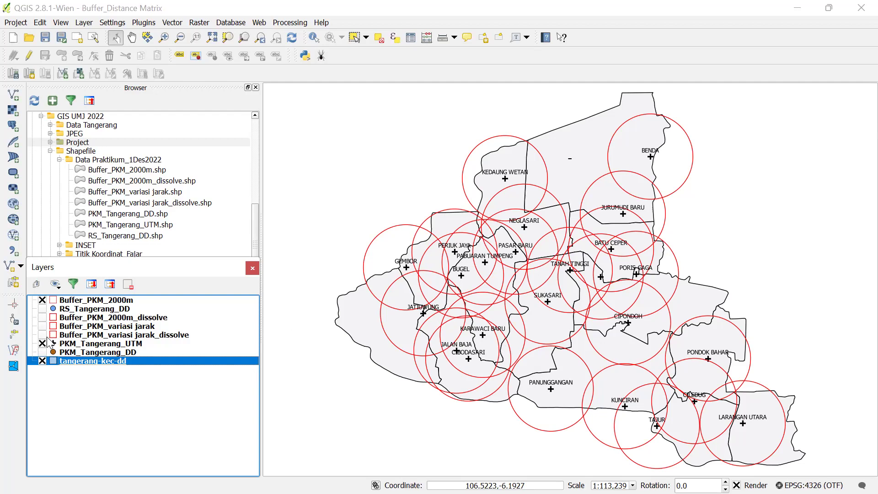
click(42, 300)
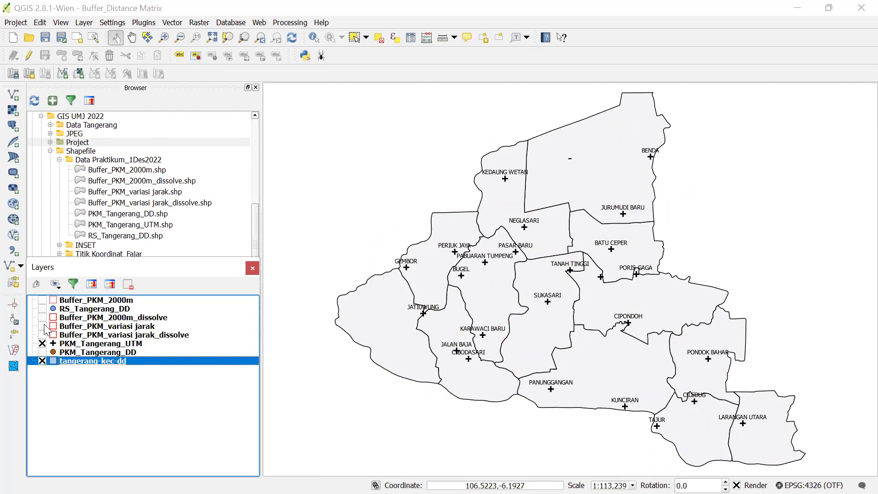
click(42, 309)
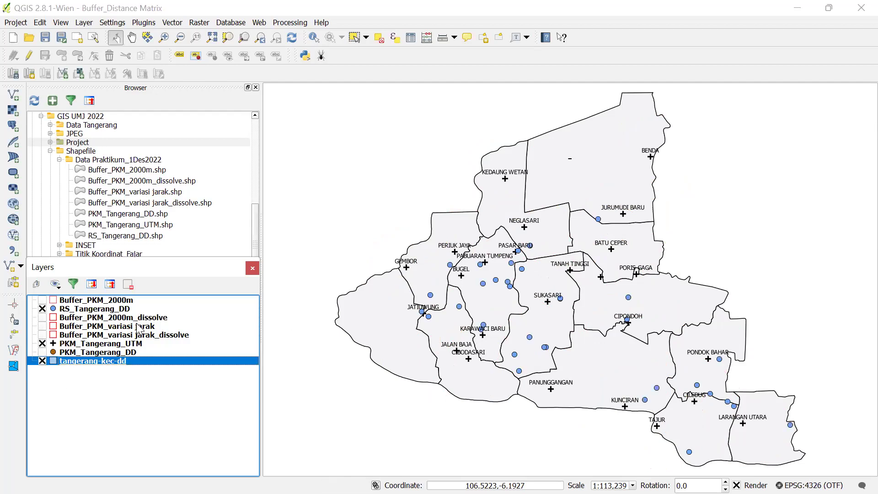
Start exporting the RS_Tangerang_DD layer as an ESRI Shapefile named RS_Tangerang_UTM.shp in the Data Praktikum_1Des2022 folder
click(118, 309)
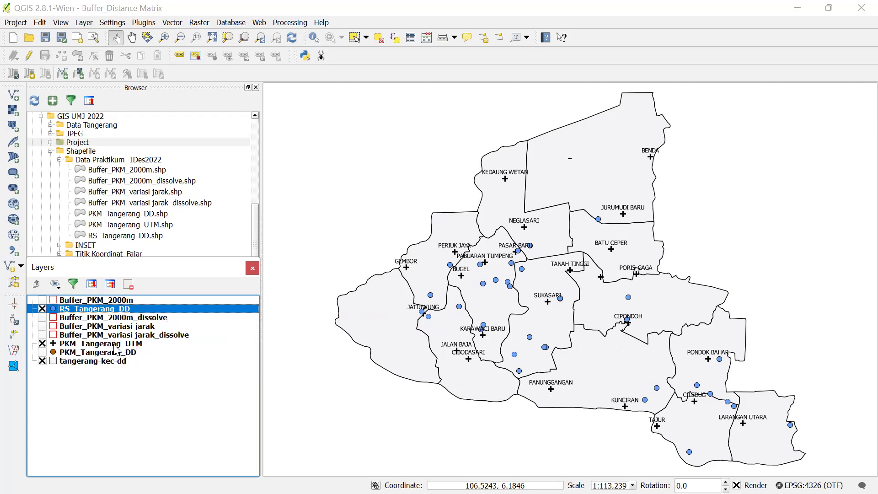
right_click(205, 309)
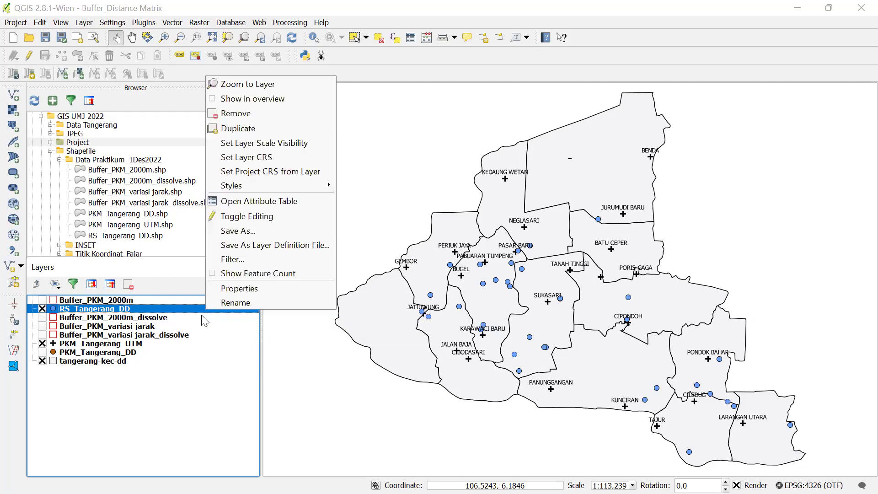
click(247, 232)
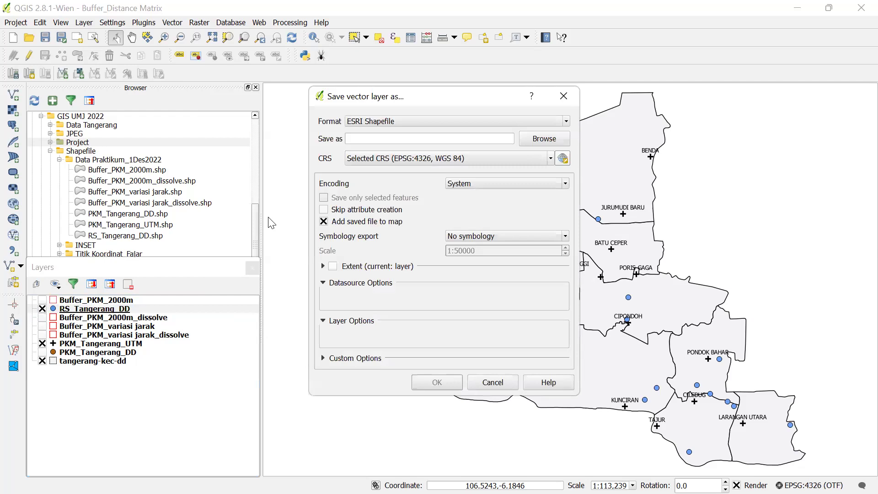
click(539, 139)
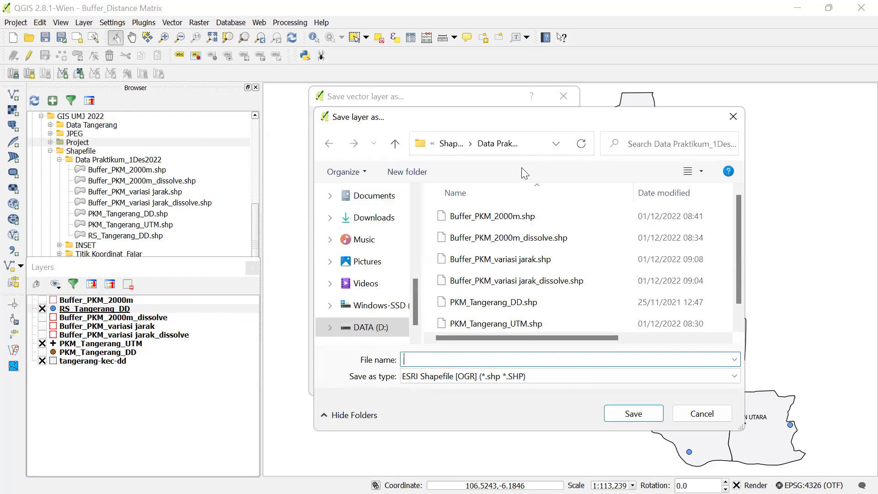
scroll(532, 283, down, 1)
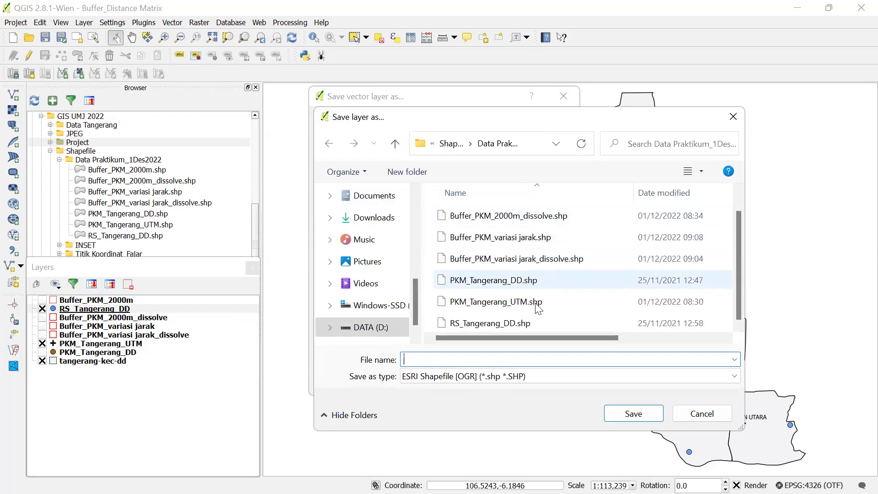
click(527, 323)
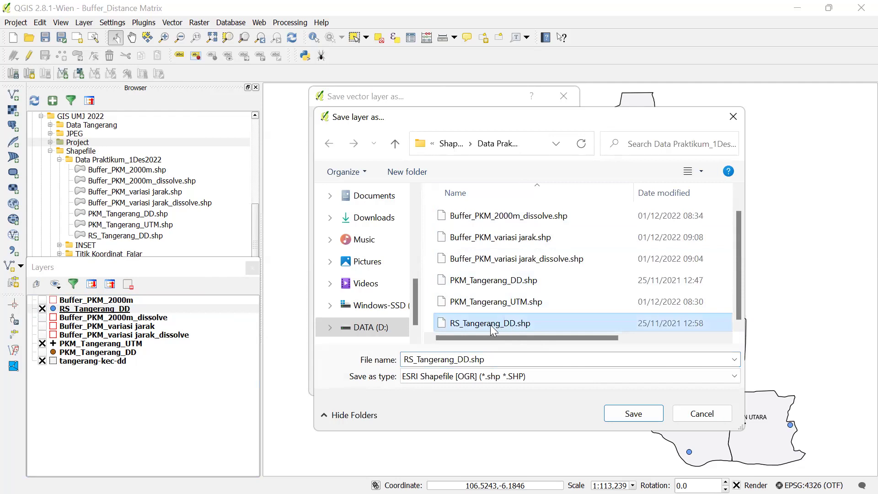
click(470, 360)
click(470, 359)
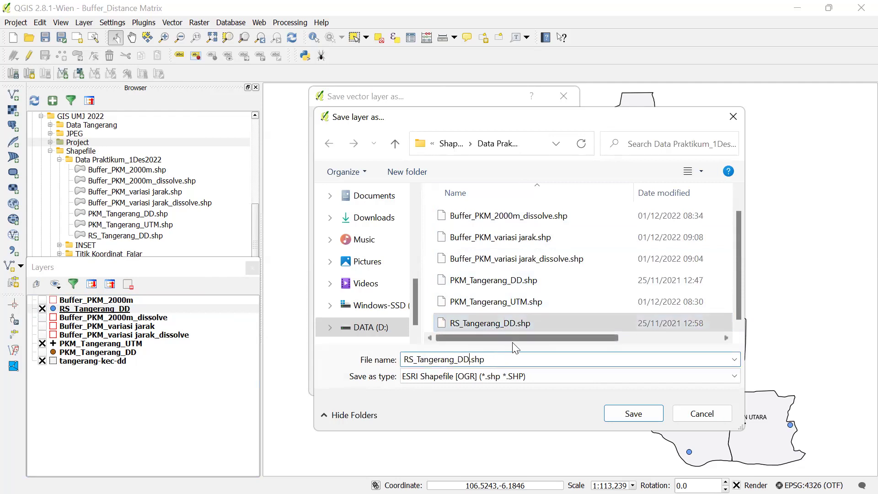
key(BackSpace)
key(BackSpace)
text(UTM)
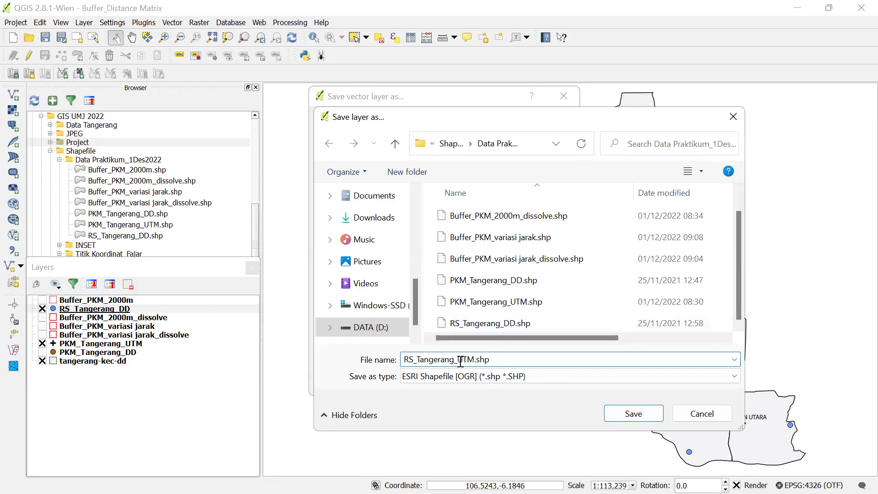
click(634, 414)
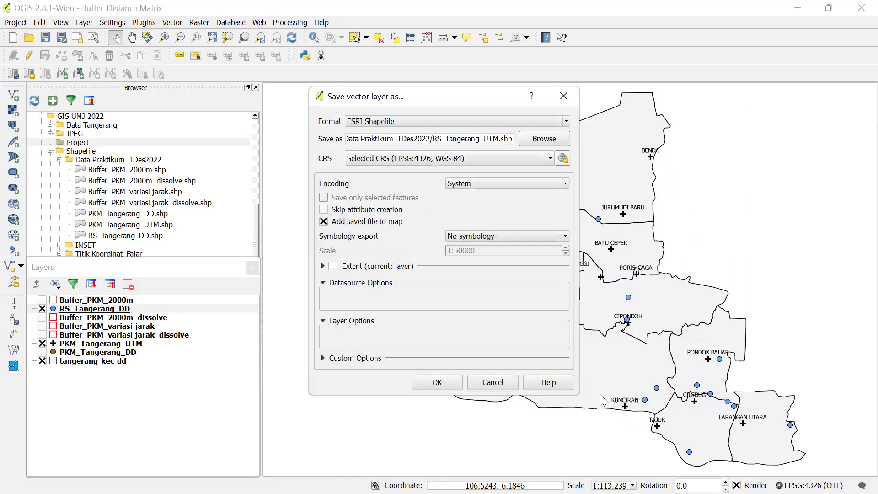
Export the layer with the CRS WGS 84 / UTM zone 48S (EPSG:32748), adding it to the map, and save the project
click(563, 158)
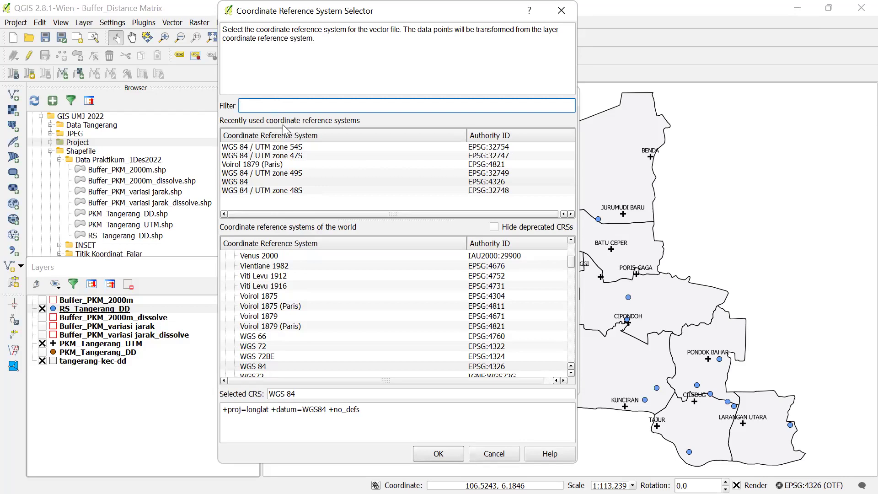
click(290, 190)
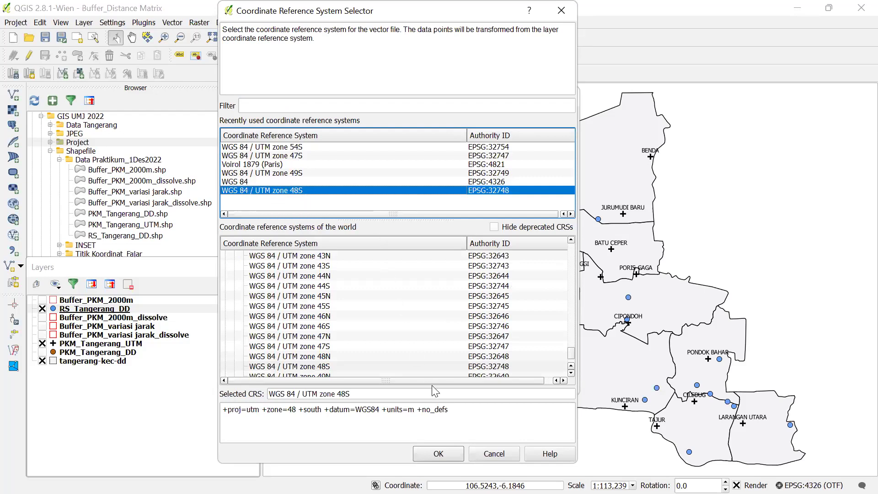
click(438, 453)
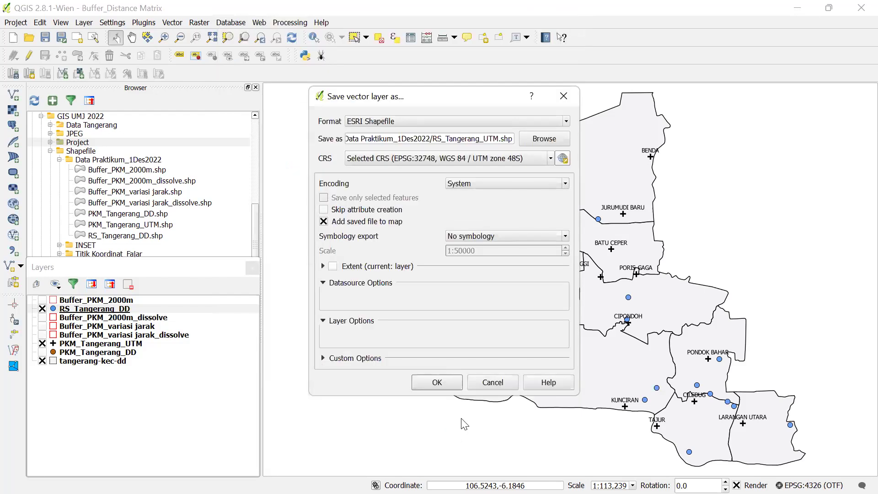
click(437, 382)
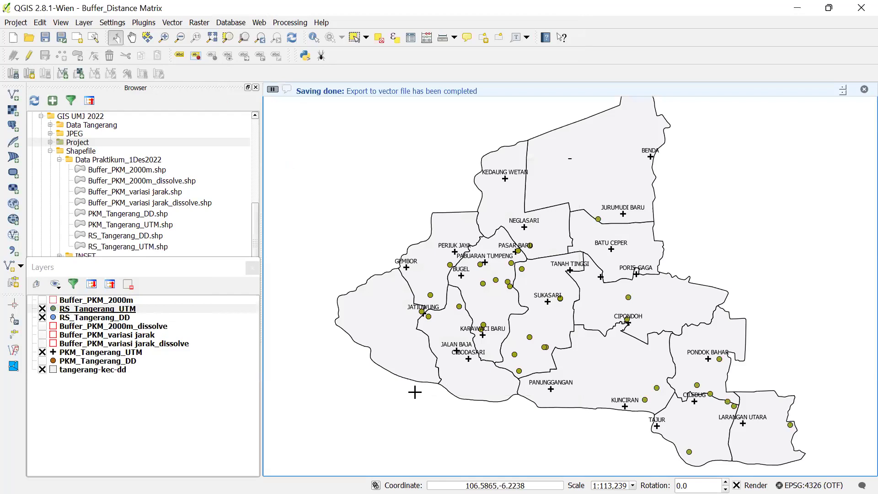
click(67, 309)
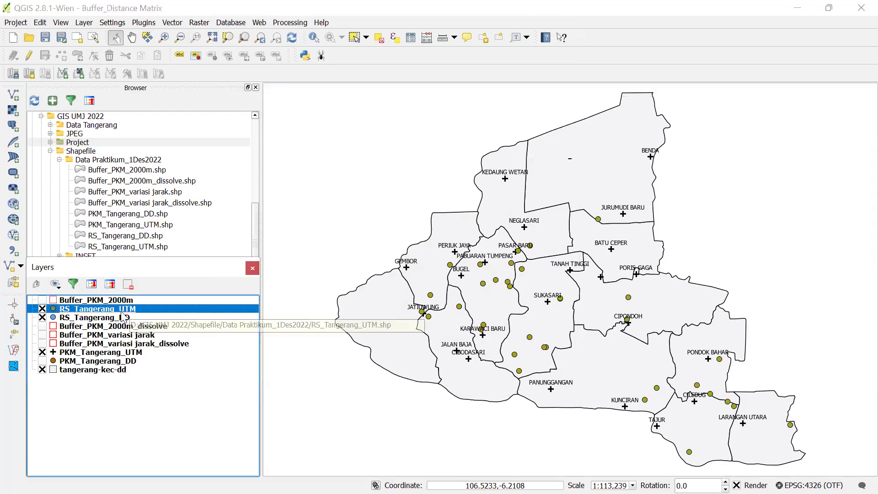
click(45, 38)
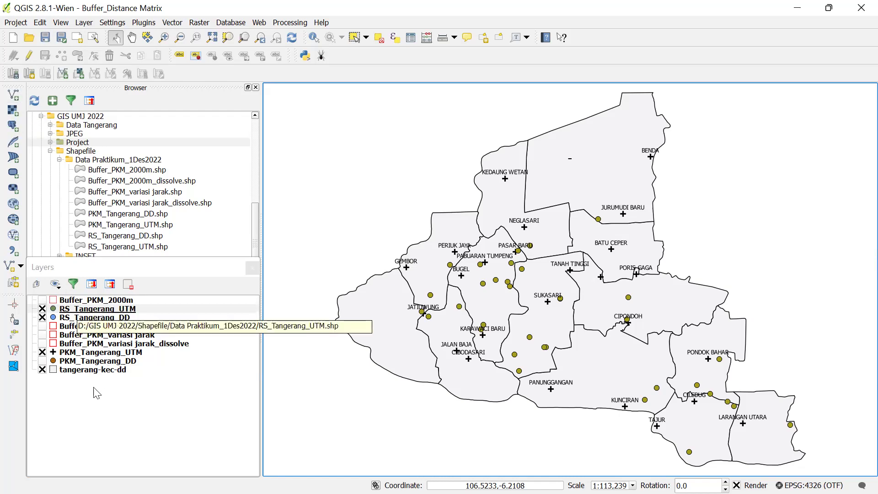
Open the Distance Matrix tool and set PKM_Tangerang_UTM as the input point layer with N_PUSKES as its unique ID field
click(114, 355)
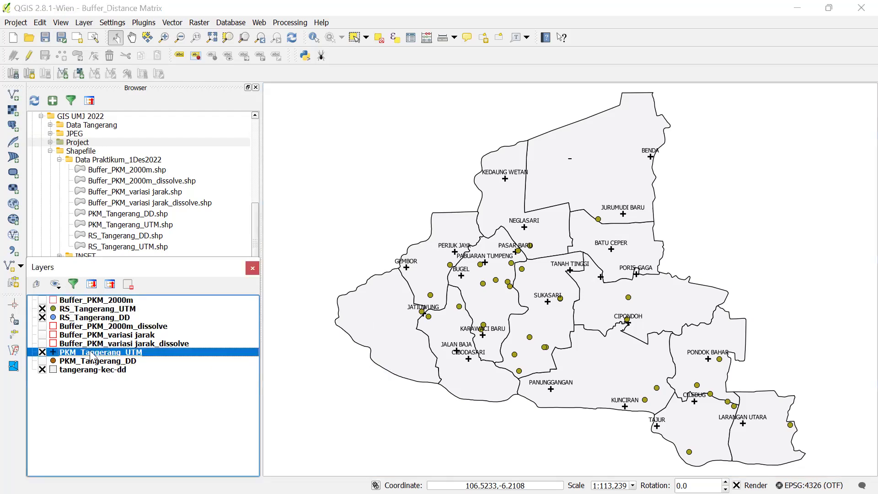
click(103, 309)
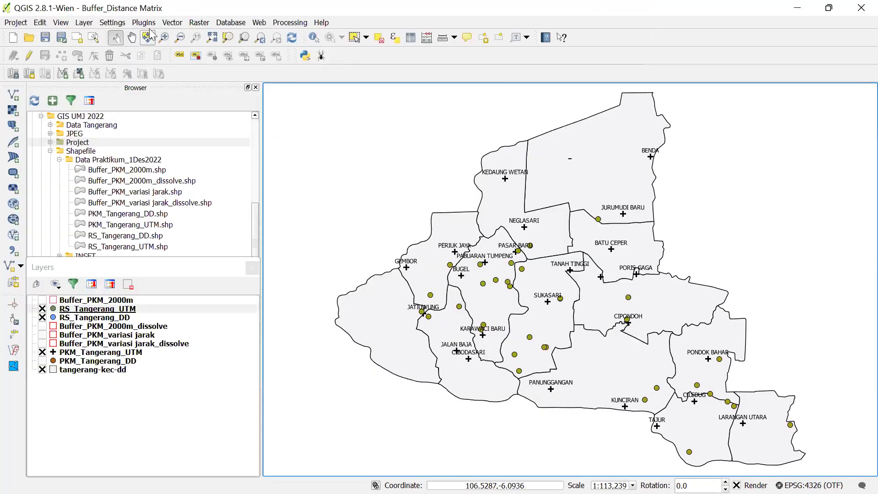
click(173, 23)
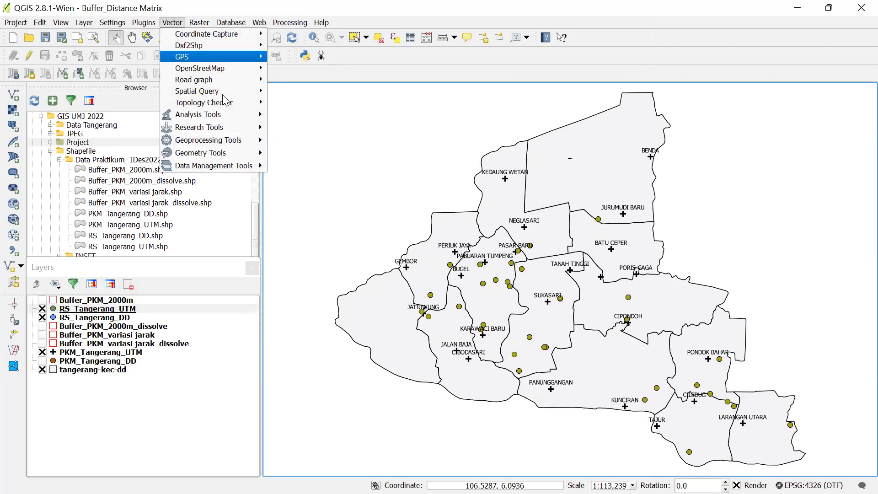
mouse_move(226, 106)
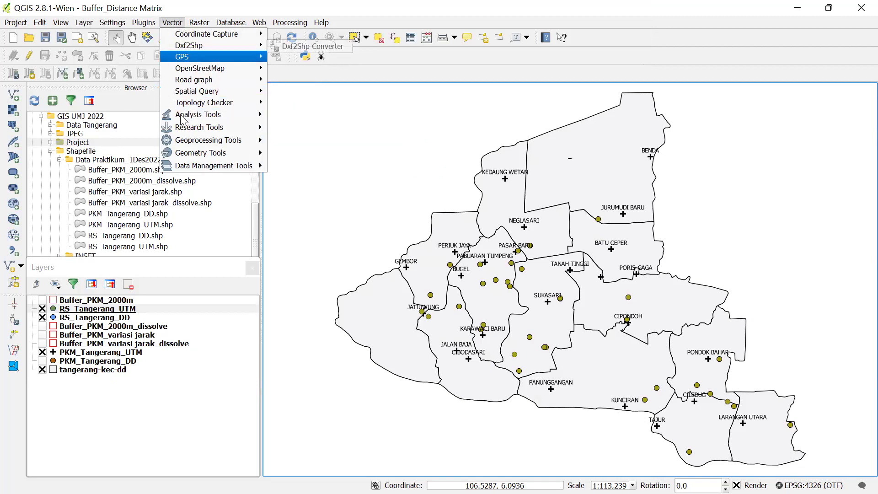
mouse_move(259, 113)
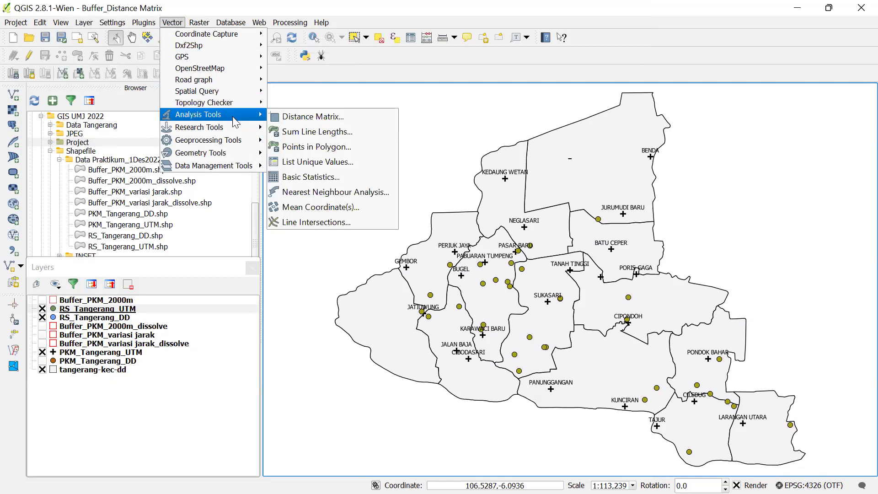
click(283, 117)
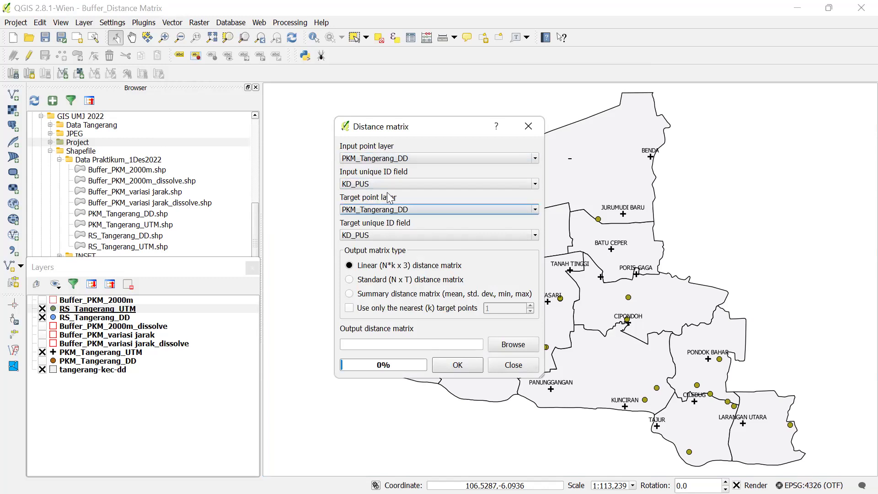
click(370, 160)
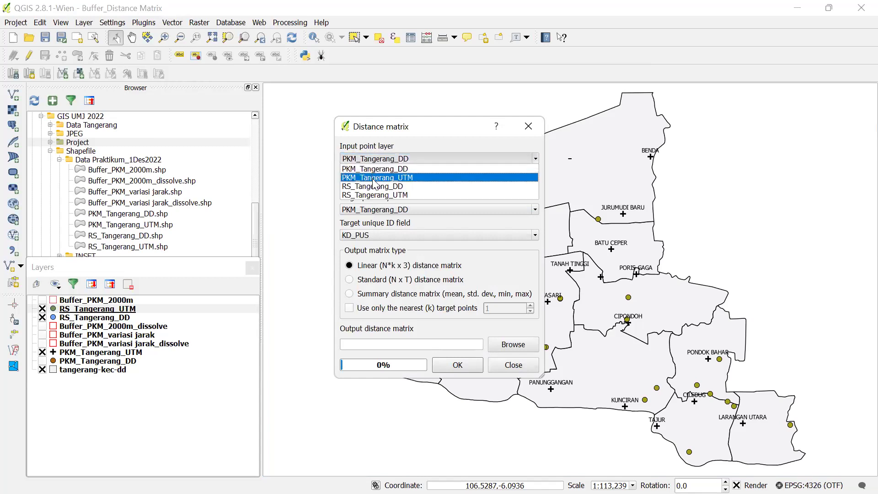
click(375, 178)
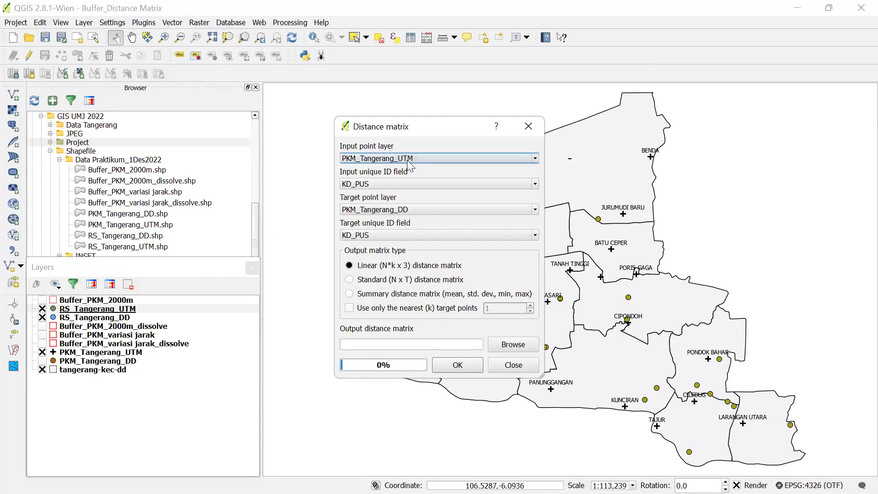
click(382, 180)
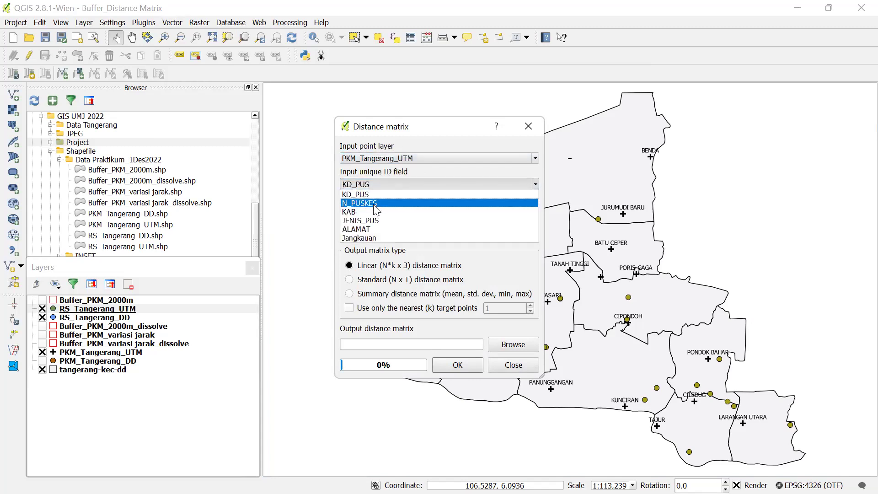
click(375, 204)
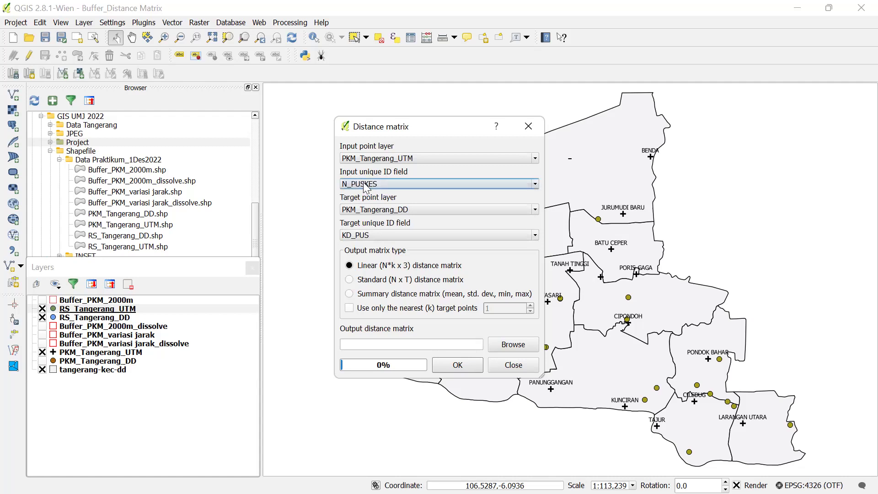
Set RS_Tangerang_UTM as the distance matrix target point layer with Nama RS as its unique ID field
click(369, 214)
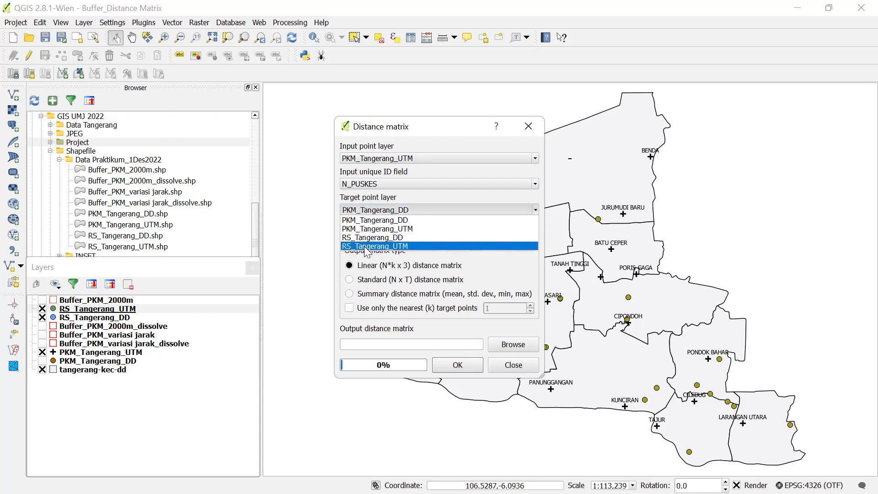
click(367, 247)
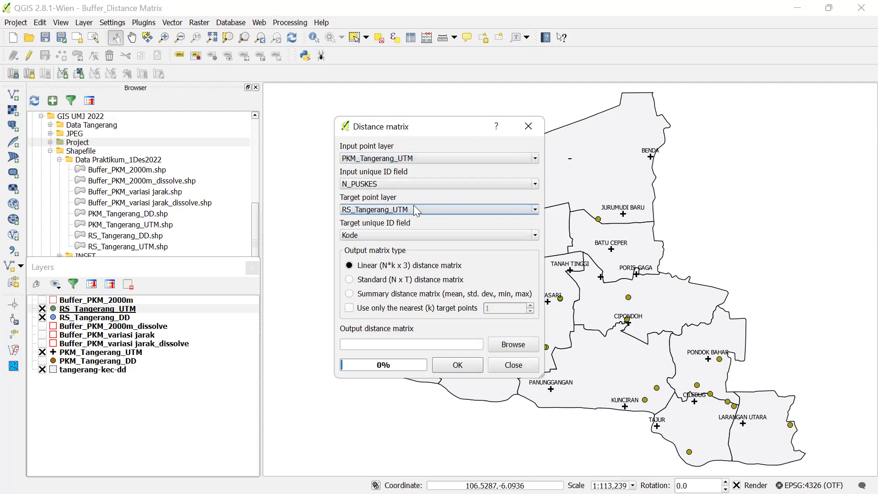
click(357, 237)
click(361, 255)
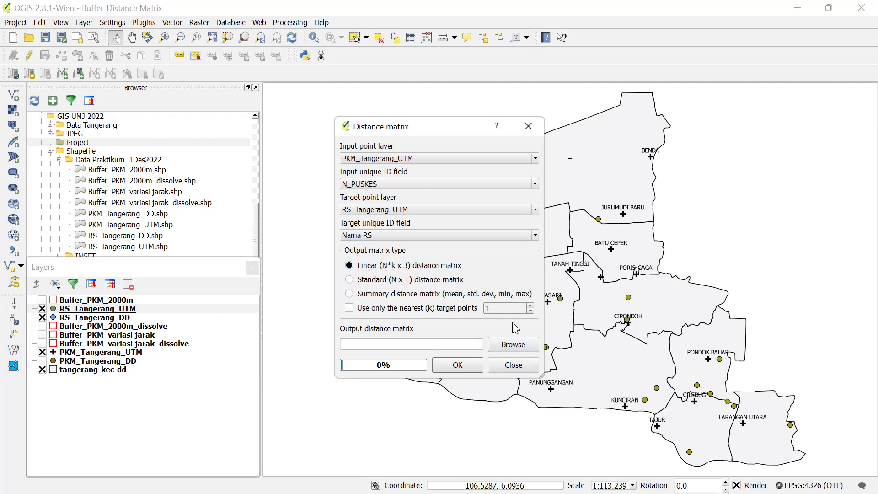
Start choosing where to save the output distance matrix, opening the GIS UMJ 2022 folder on the DATA (D:) drive
click(512, 347)
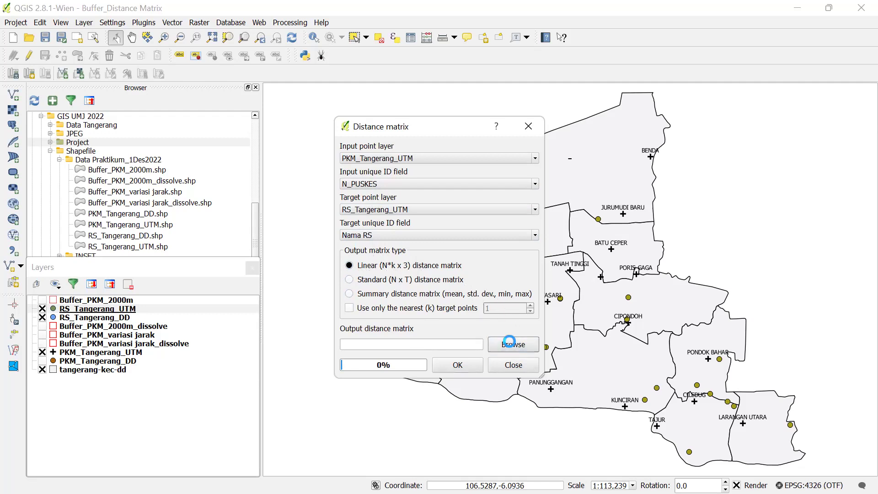
scroll(433, 309, down, 2)
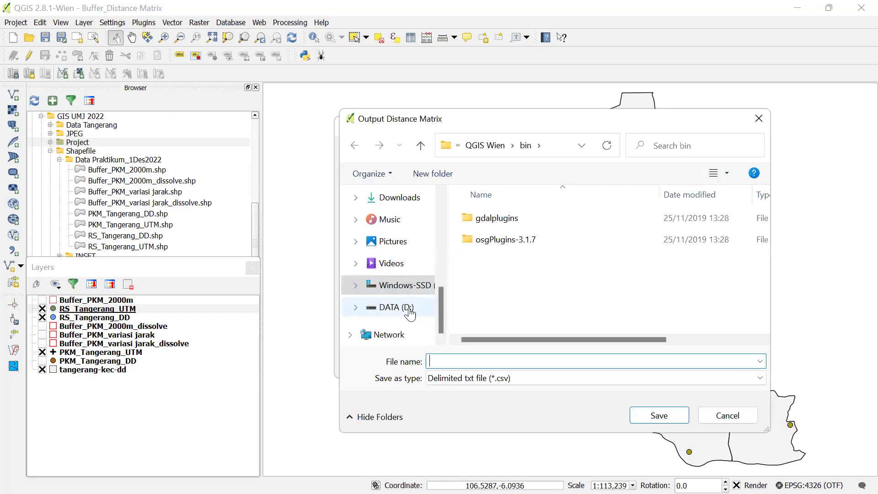
click(409, 309)
scroll(509, 268, down, 5)
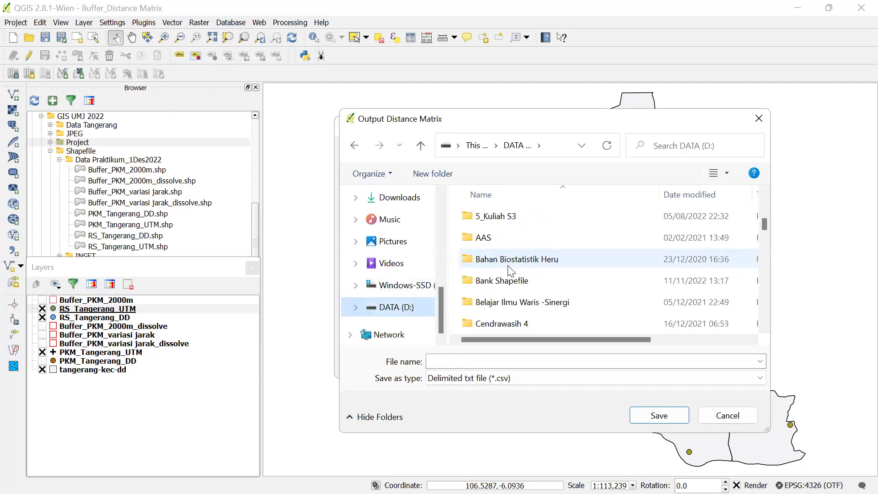
scroll(510, 270, down, 3)
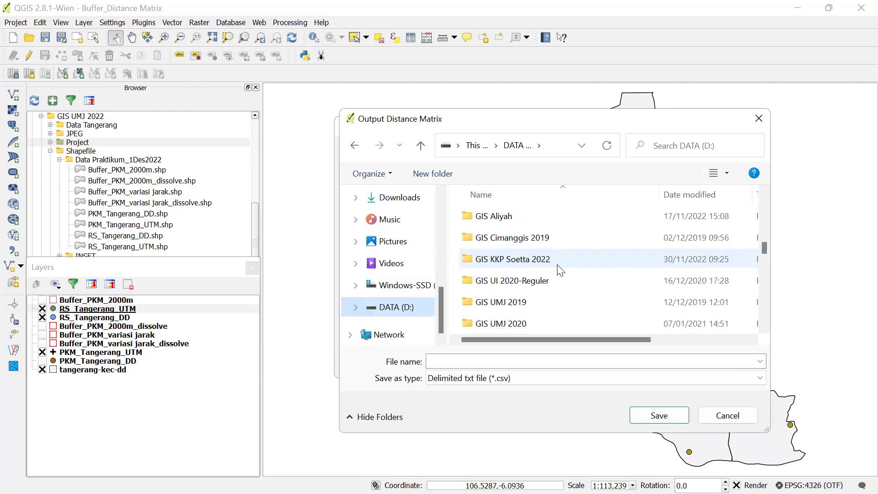
scroll(560, 270, down, 2)
scroll(559, 269, down, 1)
scroll(559, 268, up, 1)
scroll(553, 263, down, 1)
scroll(551, 261, down, 1)
scroll(551, 262, up, 4)
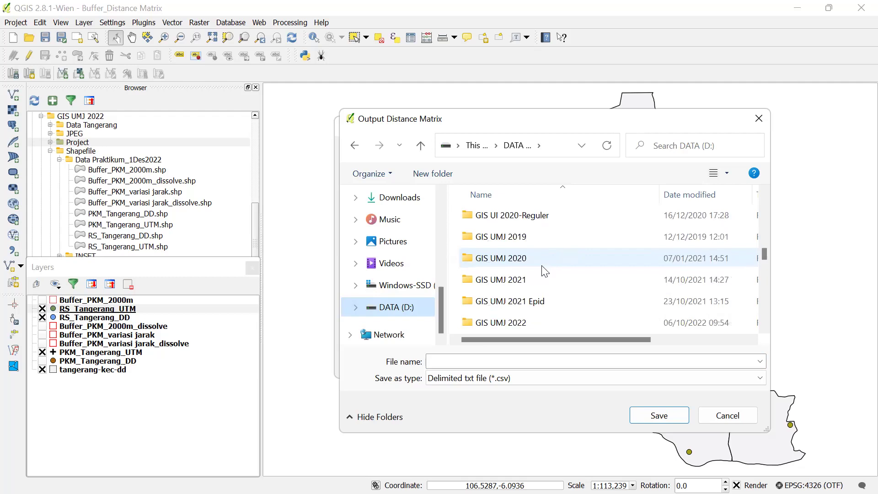
double_click(516, 322)
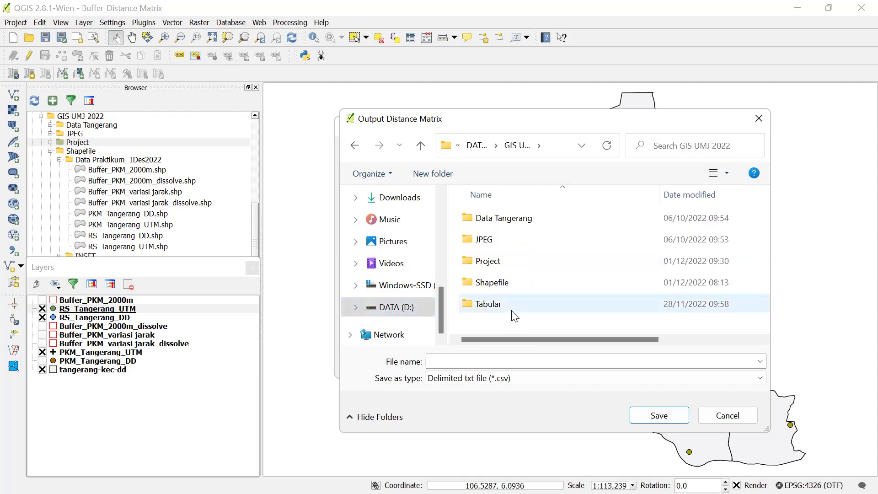
double_click(505, 283)
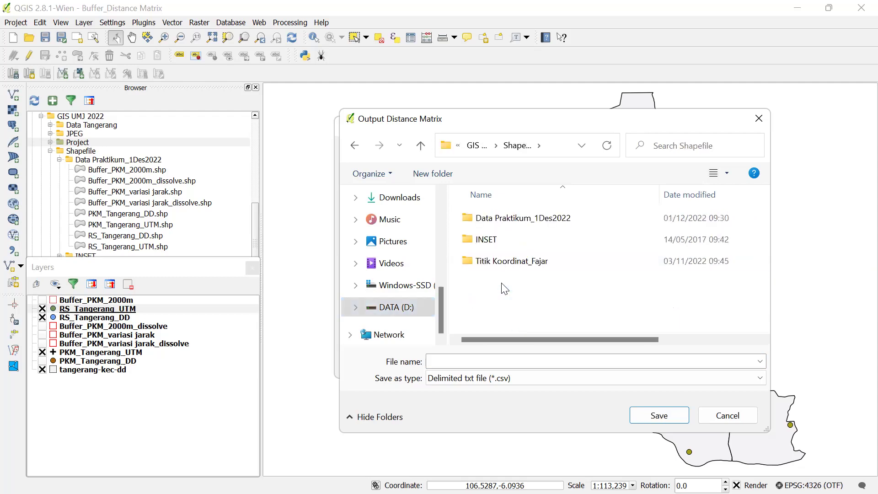
double_click(517, 223)
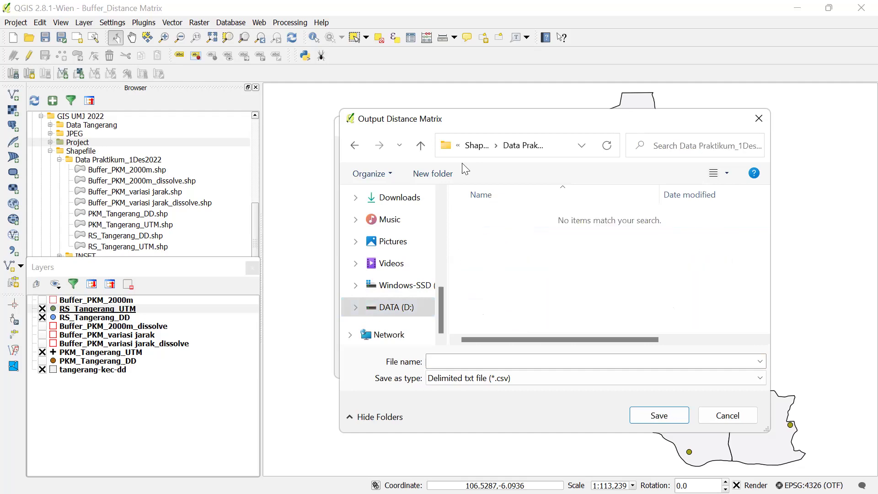
click(421, 145)
click(421, 145)
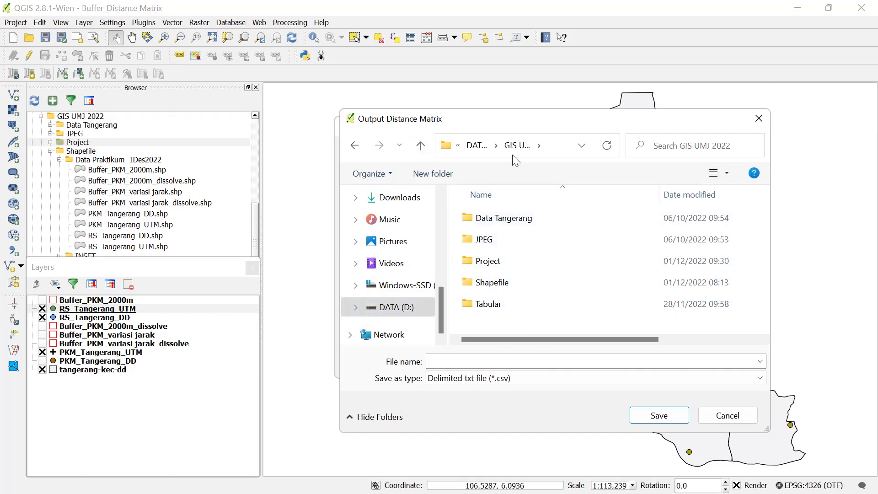
Save the output matrix as the CSV file Jarak_PKM-RS_Tangerang in the Tabular folder and run the distance calculation
double_click(496, 311)
click(465, 361)
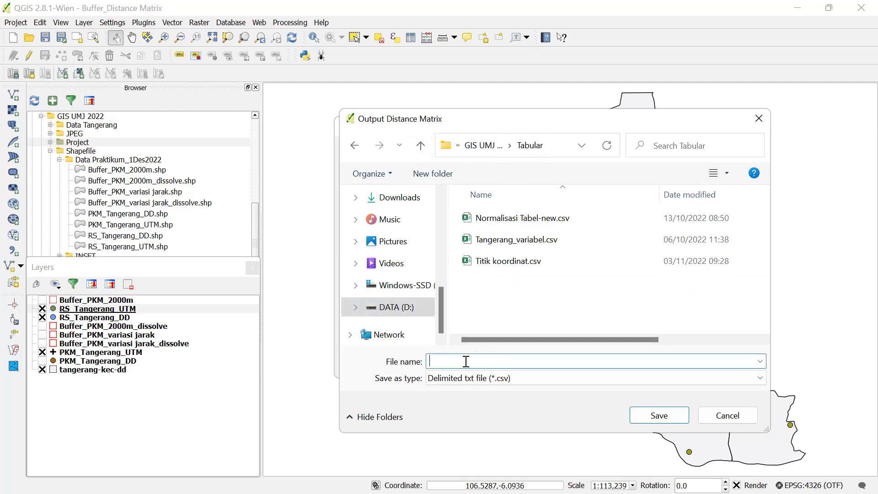
text(Jarak_PKM-RS_Tangeran)
key(BackSpace)
key(BackSpace)
key(BackSpace)
key(BackSpace)
key(BackSpace)
text(gerang)
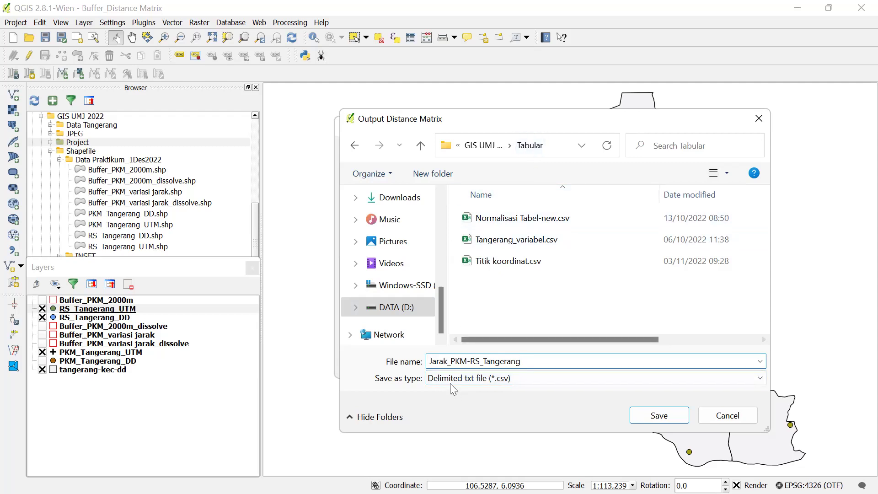
click(659, 415)
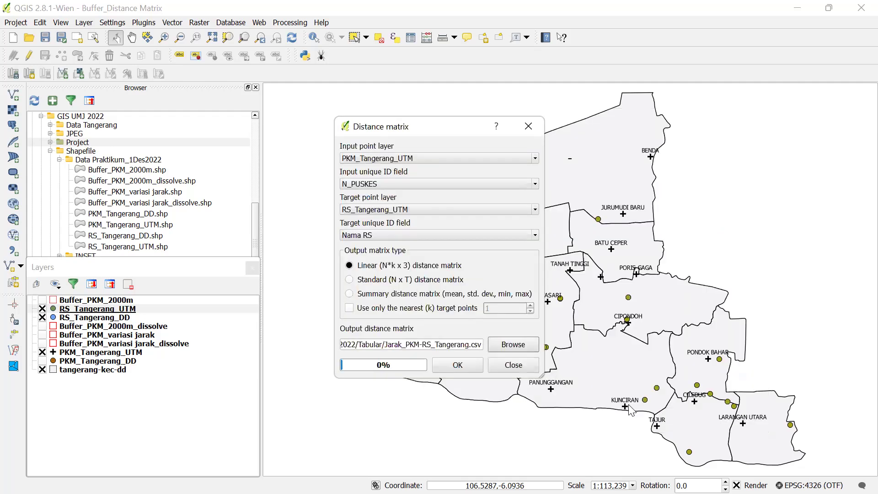
click(457, 365)
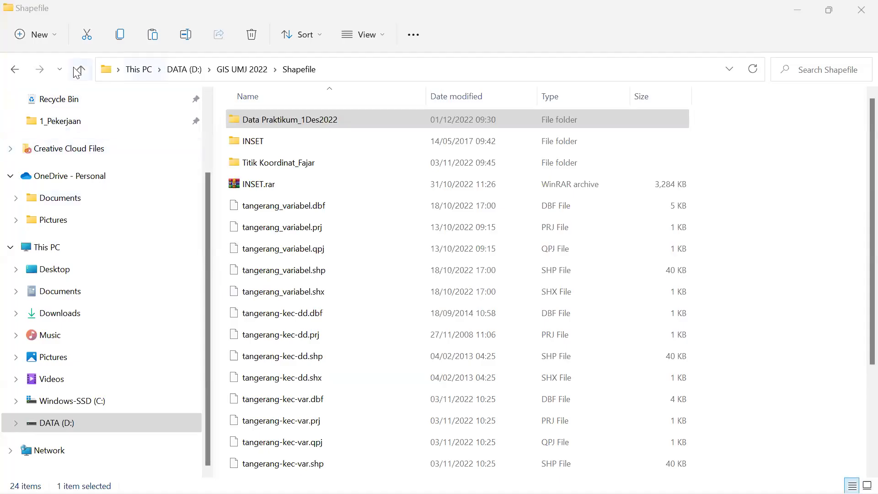
Switch to File Explorer and open Jarak_PKM-RS_Tangerang.csv from the Tabular folder of GIS UMJ 2022 in Excel
click(79, 70)
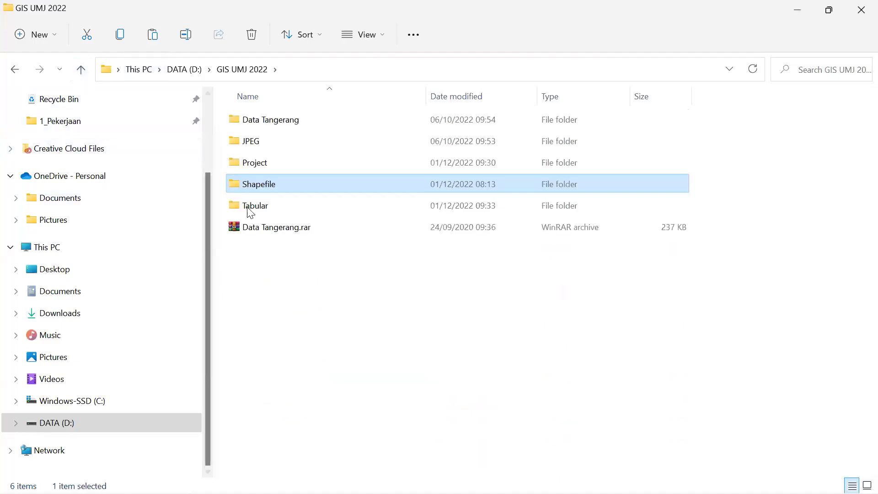
double_click(251, 209)
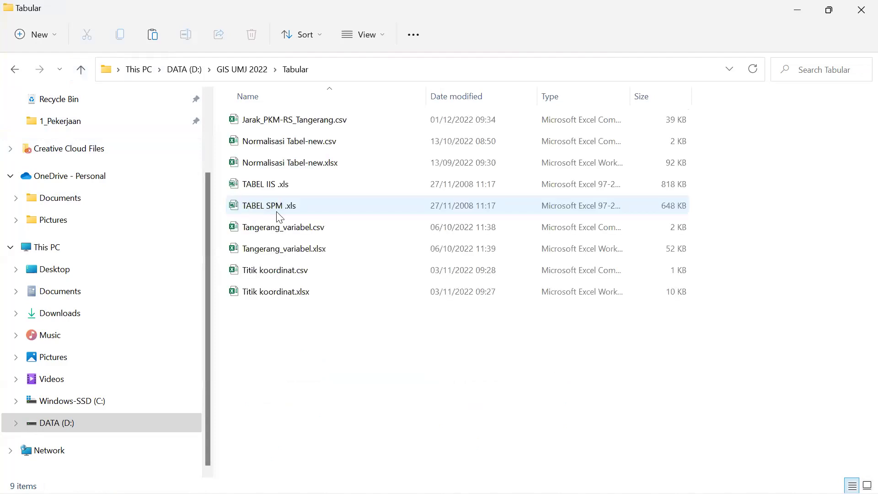
click(282, 123)
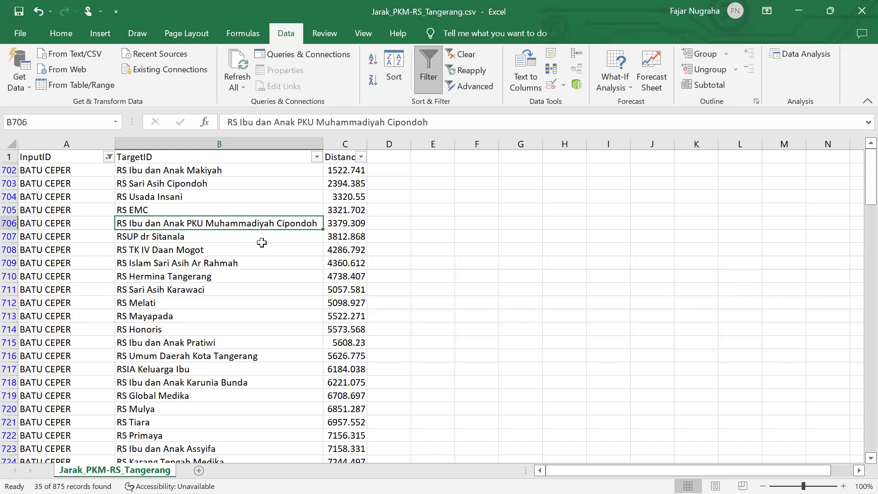
Remove the filter from the header row of the distance table
click(9, 156)
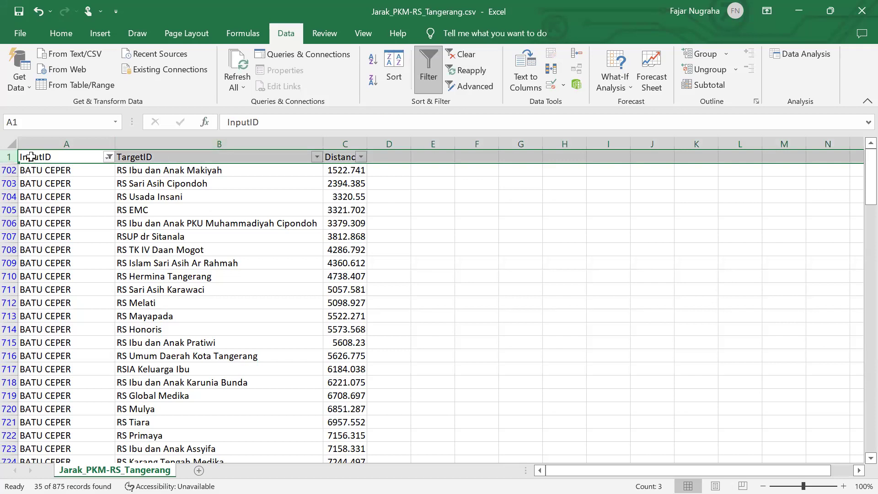
click(422, 48)
click(277, 224)
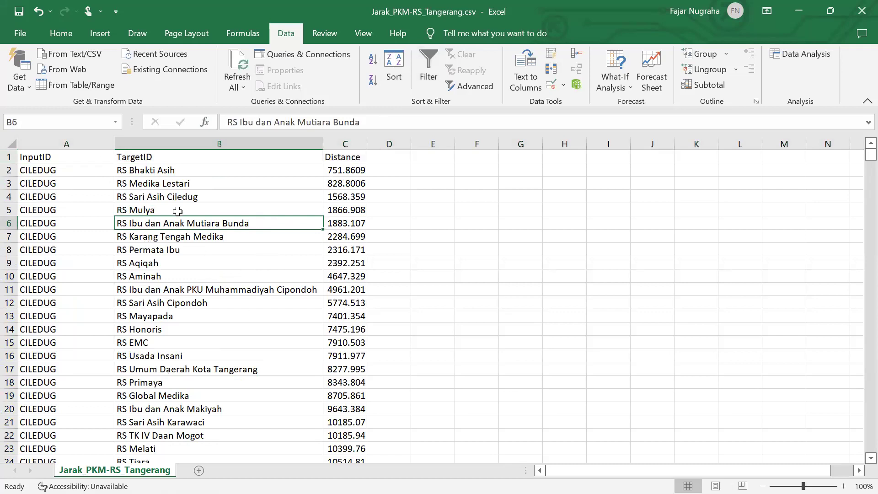
Review the InputID, TargetID and Distance columns and add filters to the header row
click(59, 138)
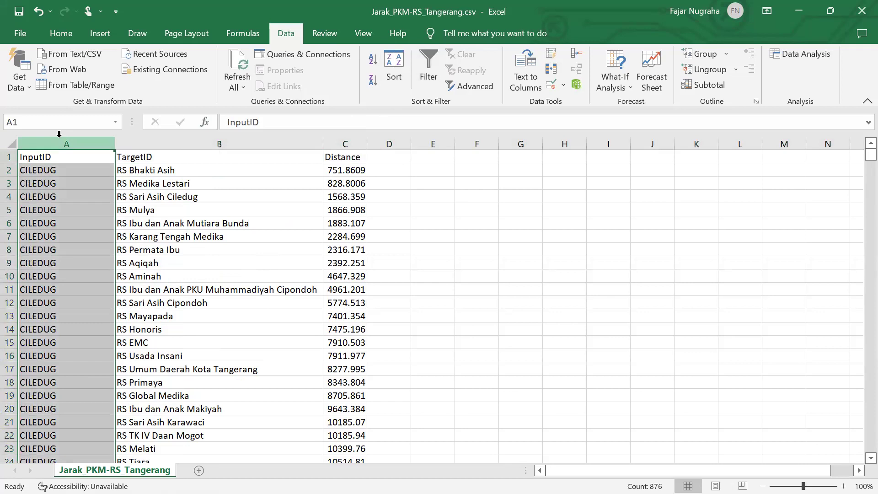
click(159, 141)
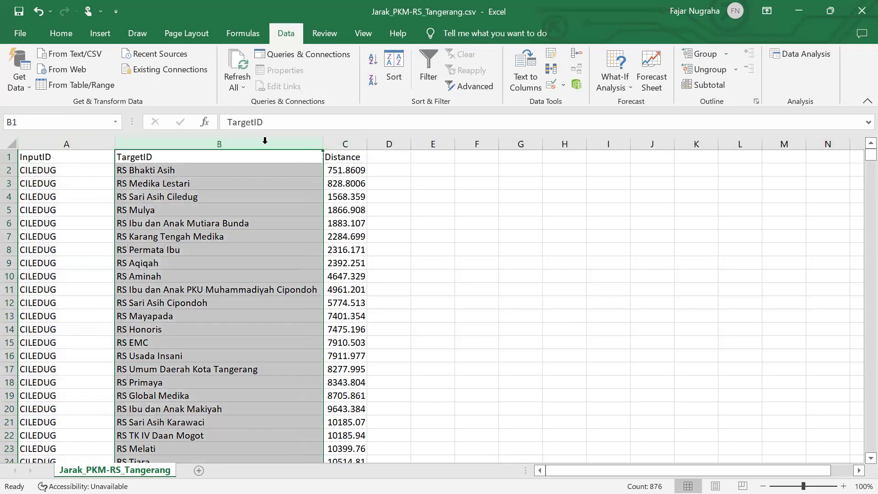
click(339, 142)
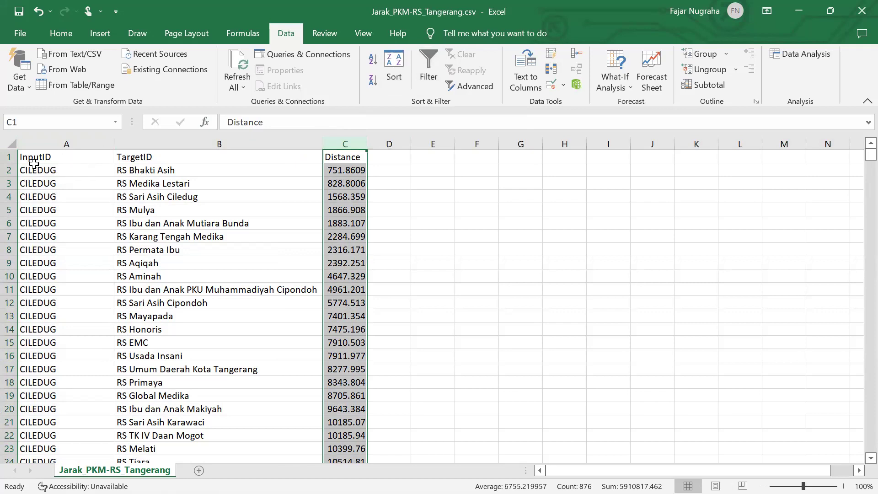
click(9, 155)
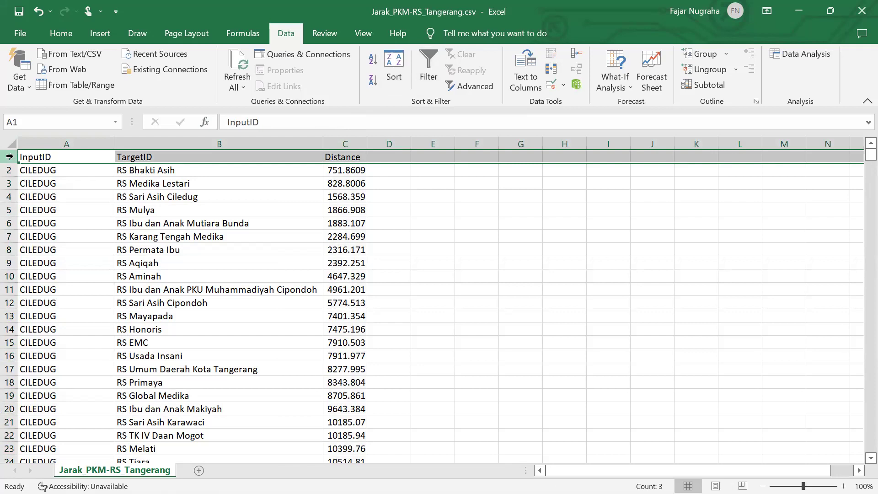
click(11, 145)
click(9, 157)
click(429, 55)
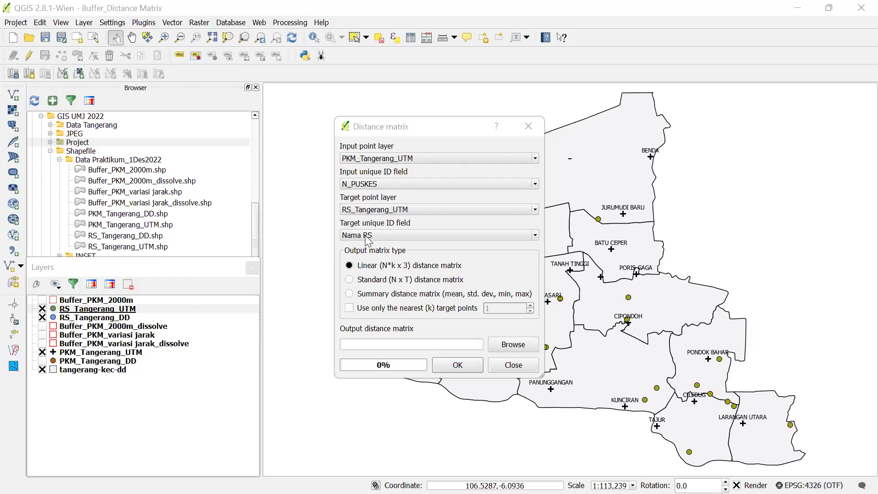
Switch to QGIS and try Kode as the distance matrix's target unique ID field, restoring Nama RS
click(365, 236)
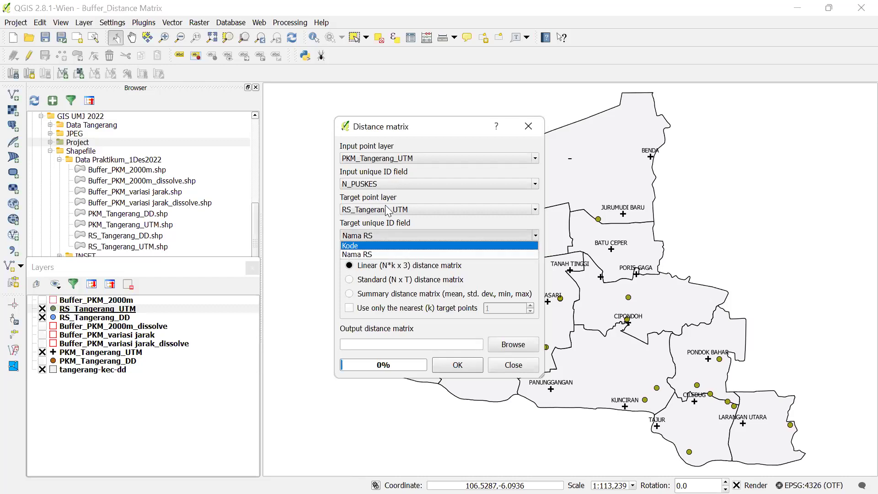
click(368, 173)
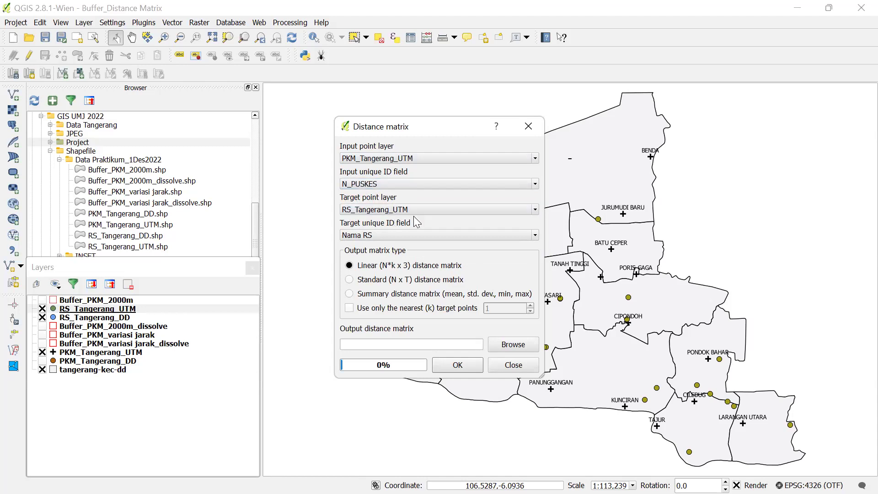
click(369, 237)
click(370, 245)
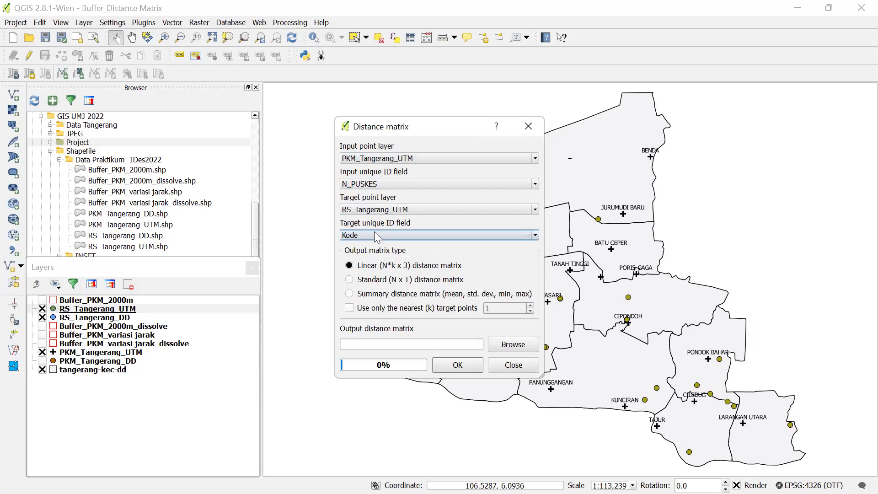
click(374, 232)
click(368, 254)
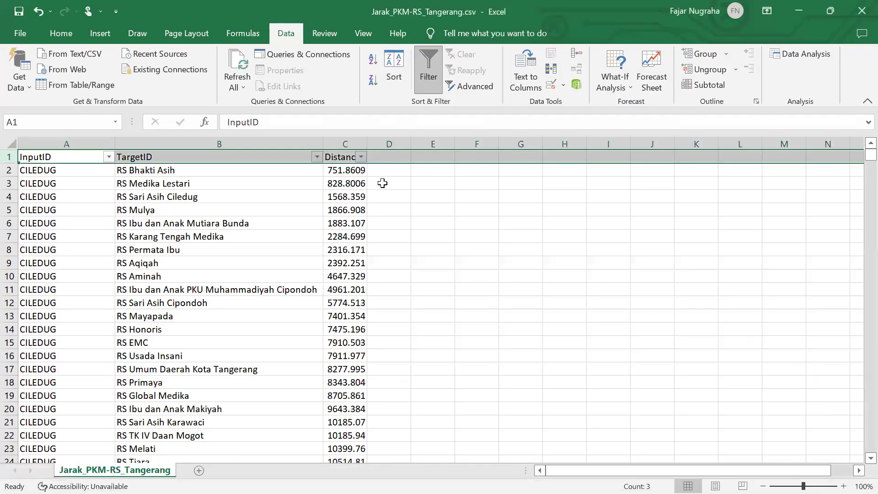
Switch back to the Excel distance table and rename the InputID header in A1 as Nama Puskesmas
click(223, 305)
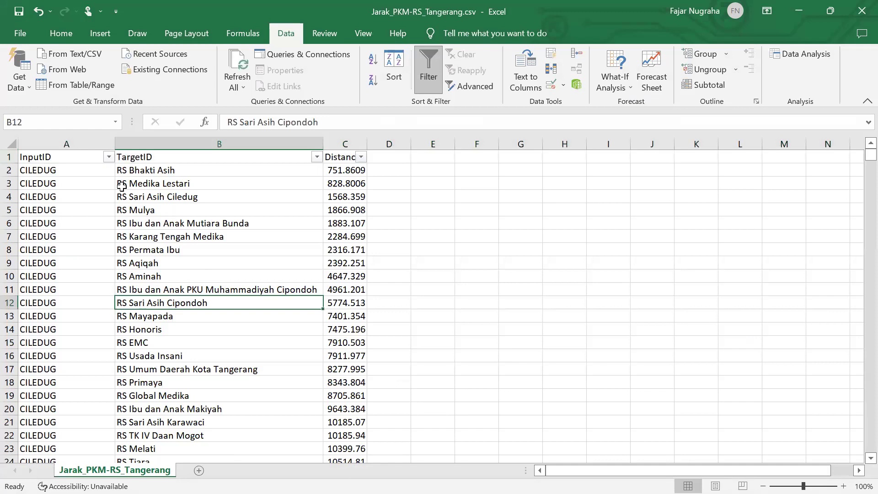
click(69, 157)
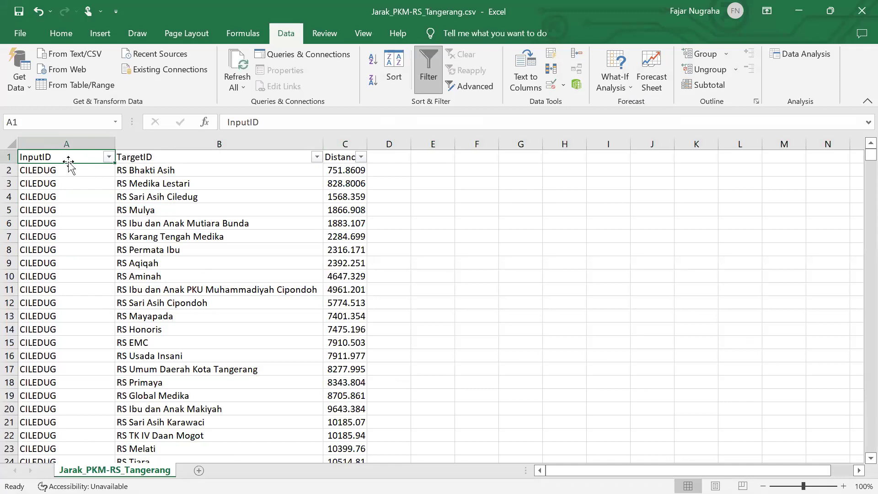
text(Nama Pu)
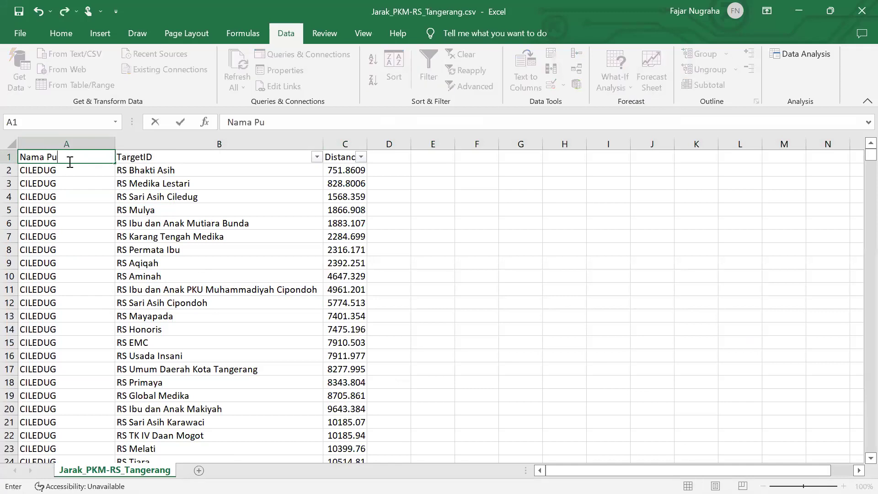
text(skexma)
key(Return)
double_click(75, 160)
key(BackSpace)
text(s)
click(107, 235)
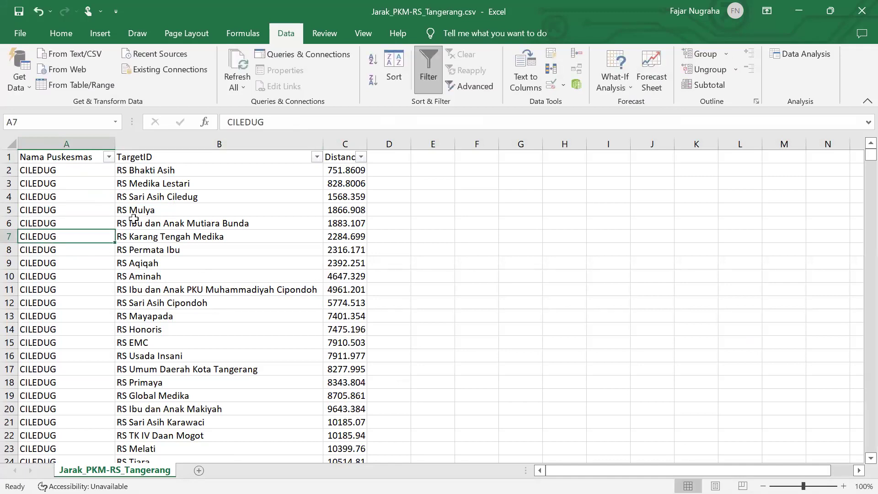
Rename the TargetID header in B1 as Nama Rumah Sakit
click(165, 161)
text(Nama Rumah Sakit)
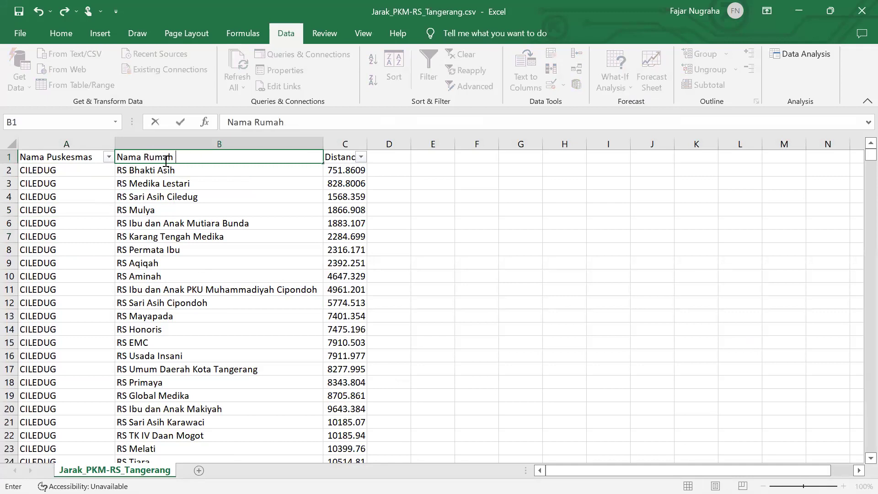
click(193, 200)
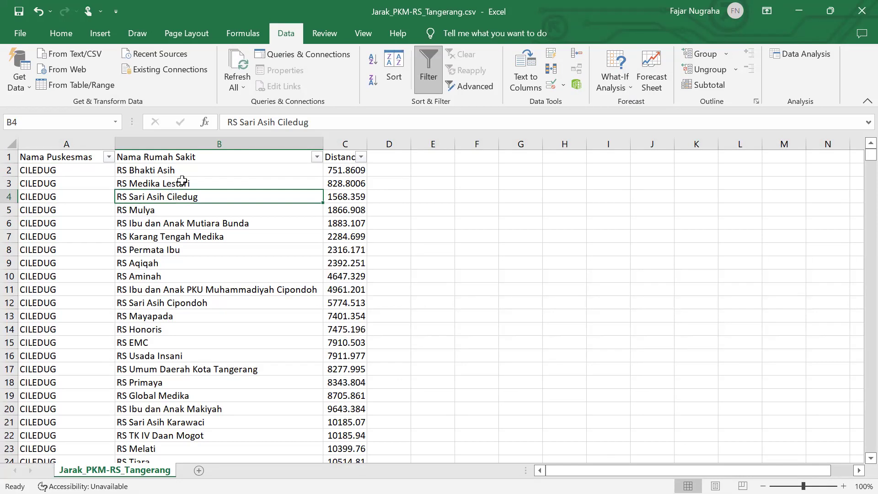
Filter the Nama Puskesmas column to show only the CILEDUG rows
click(9, 155)
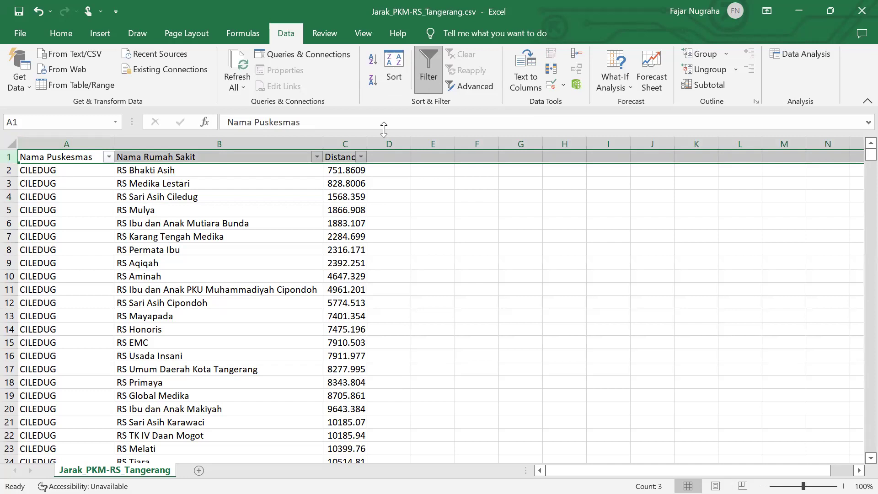
click(109, 158)
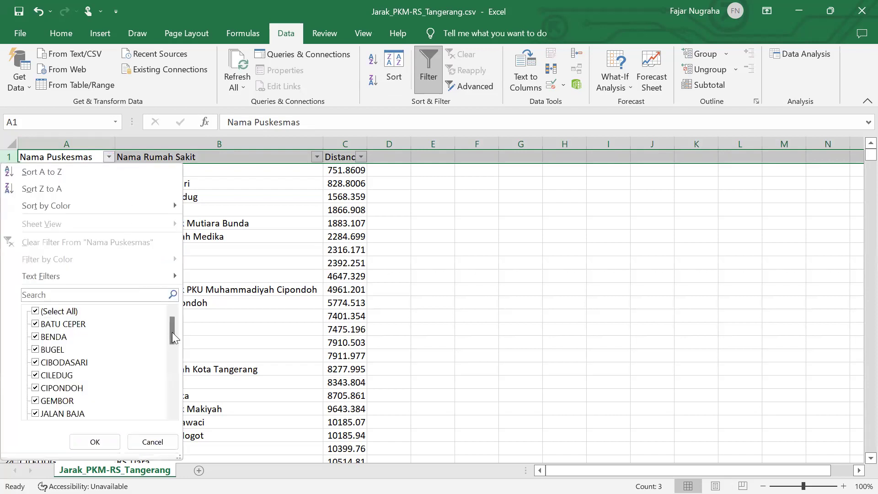
click(56, 312)
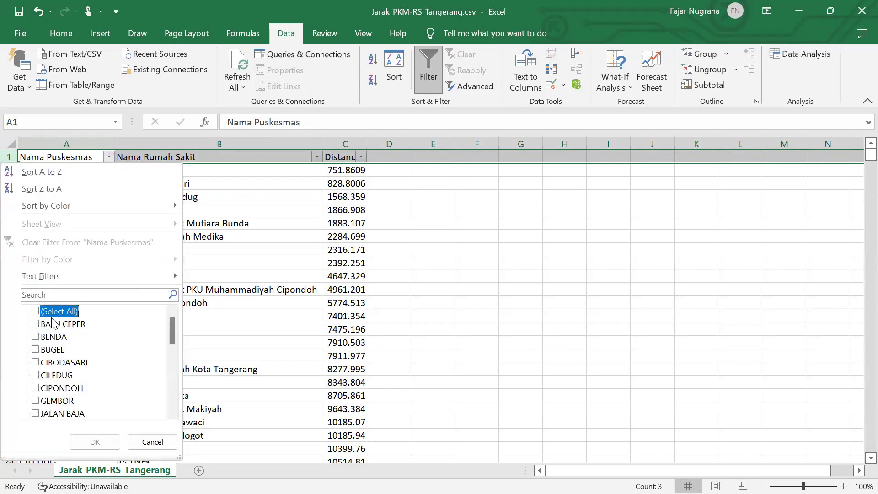
click(35, 375)
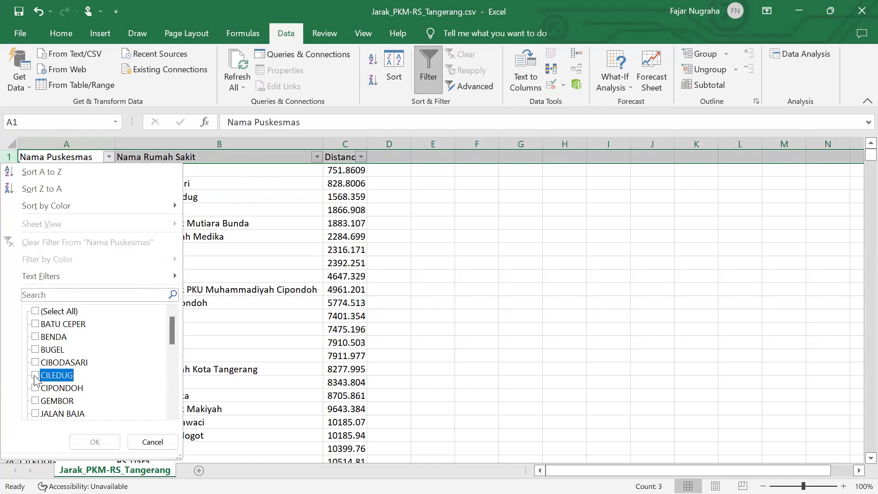
click(85, 441)
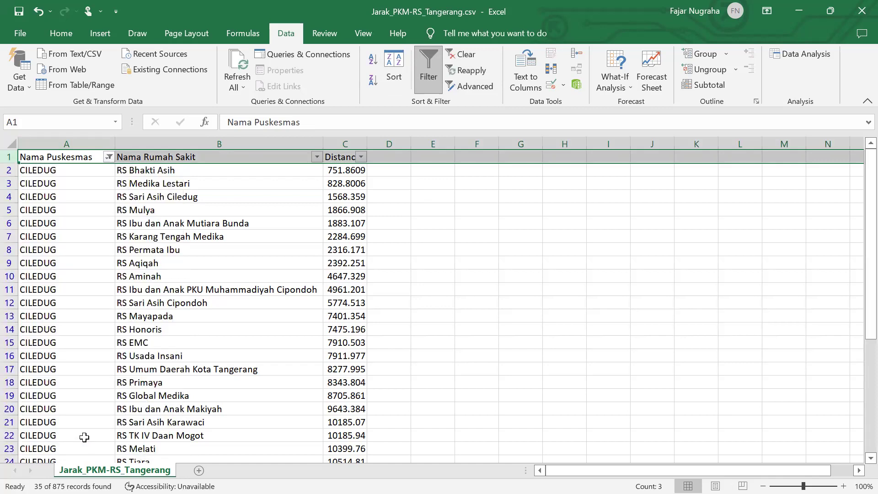
click(206, 265)
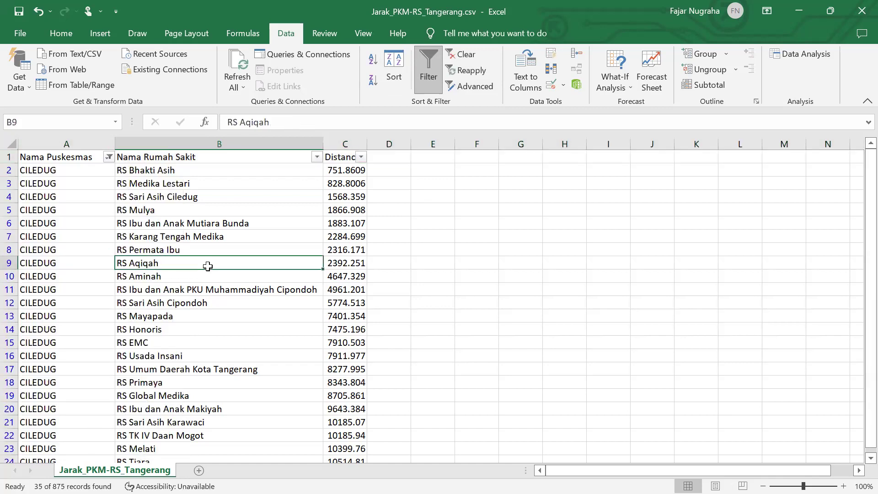
Copy the filtered CILEDUG rows with their headers, A to C, and paste them at A1 of a new sheet
click(65, 155)
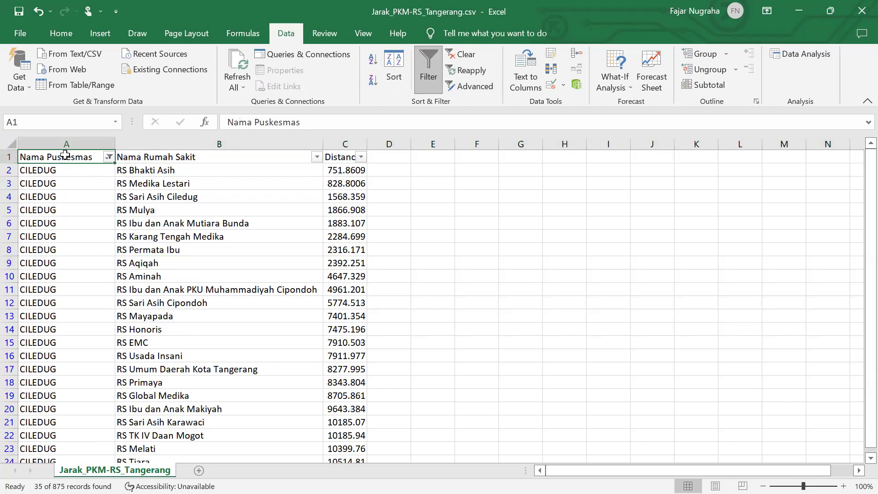
key(ctrl+shift+Right)
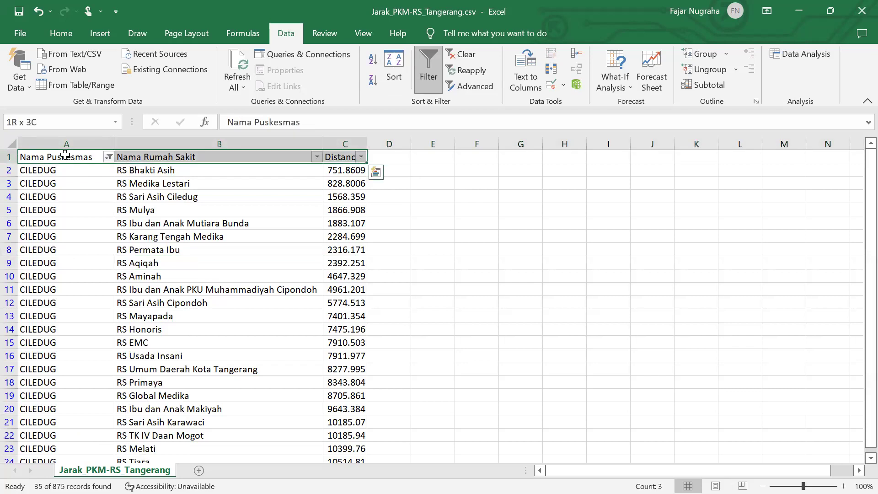
key(ctrl+shift+Down)
key(ctrl+c)
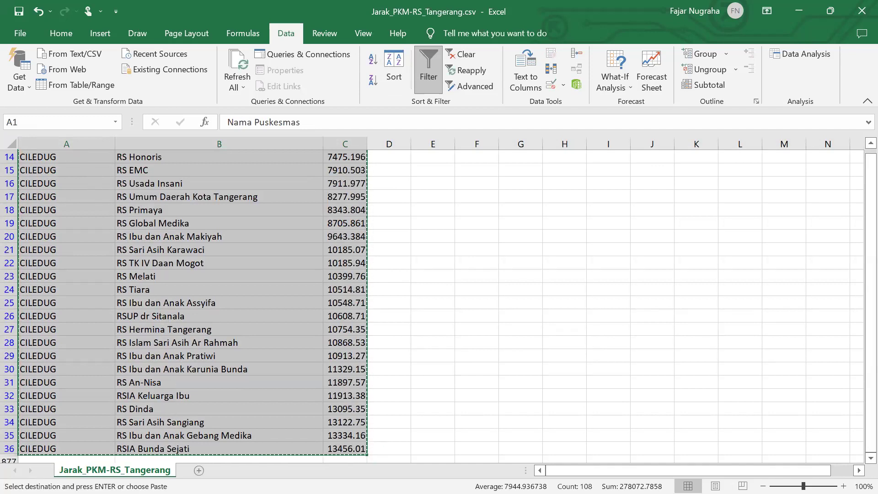
click(199, 470)
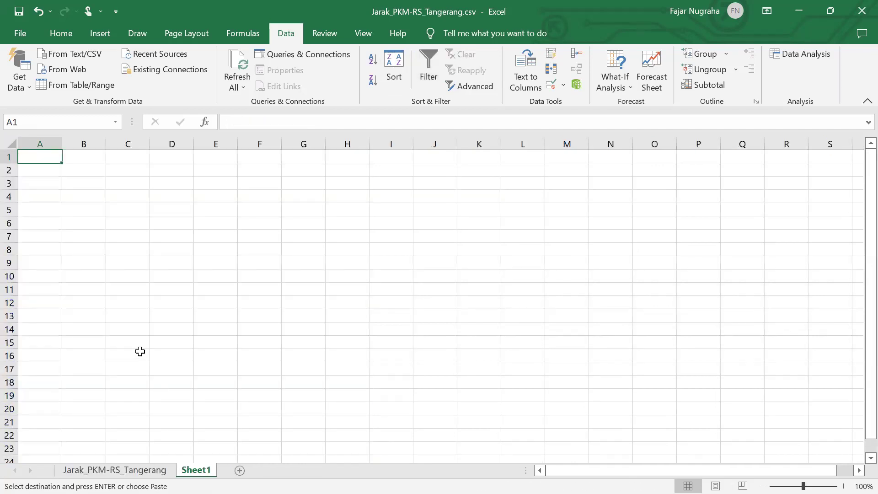
key(ctrl+v)
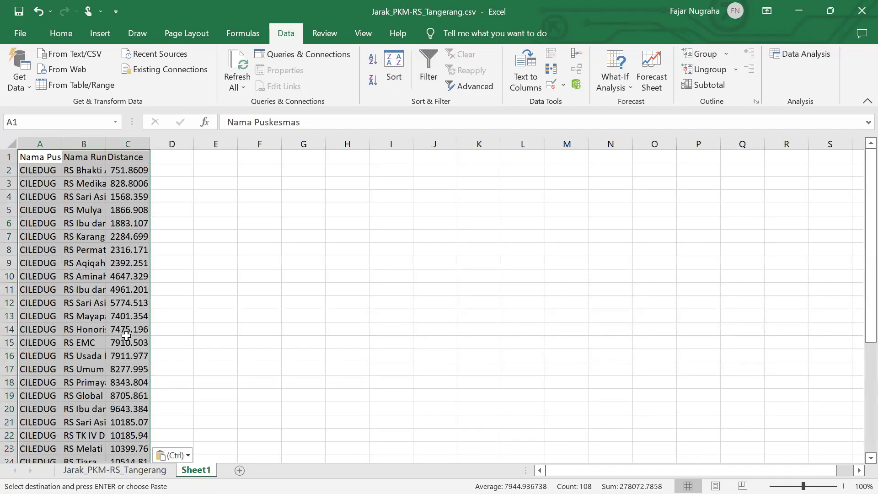
Autofit columns A, B and C of the new sheet to their contents
double_click(62, 143)
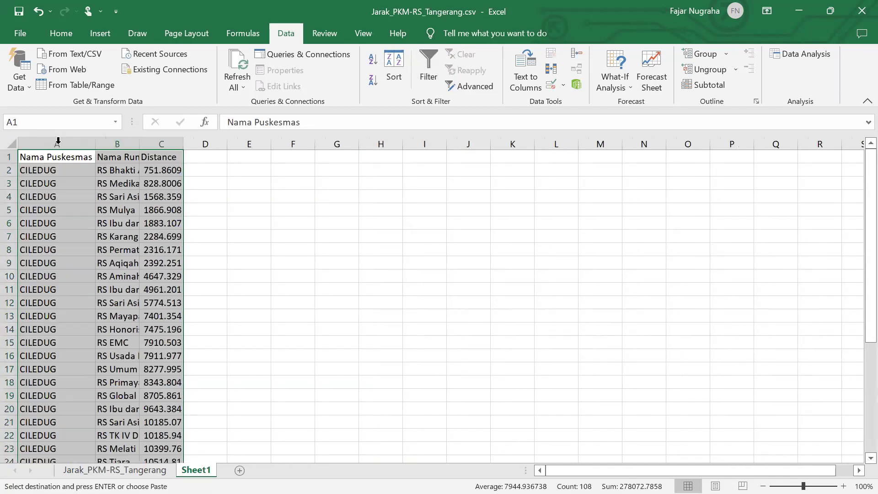
double_click(139, 144)
double_click(347, 144)
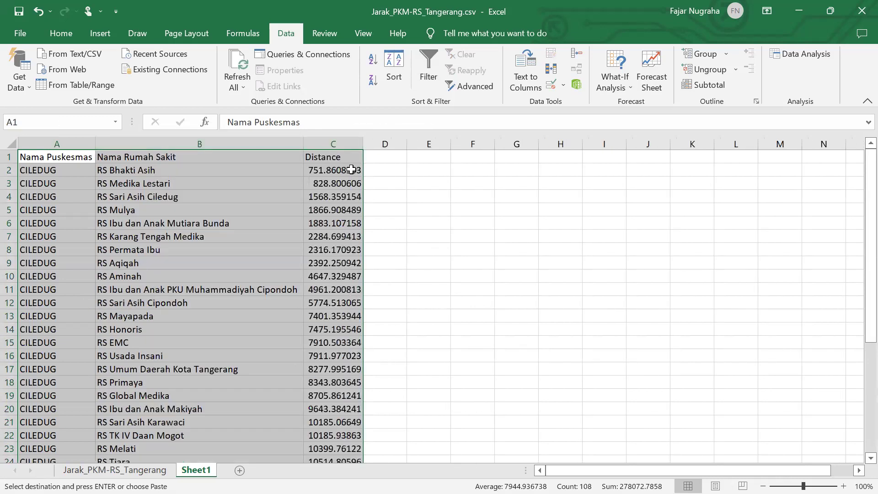
click(223, 308)
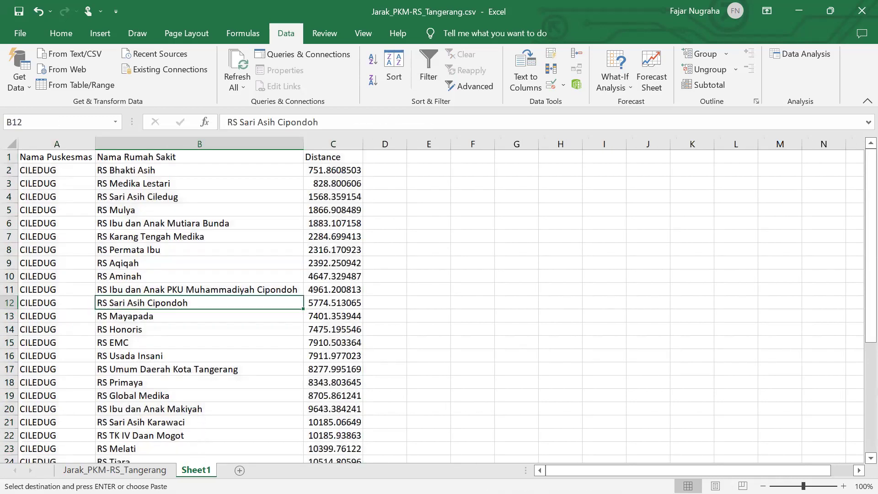
Rename the new sheet from Sheet1 to Ciledug
double_click(198, 469)
text(Cil)
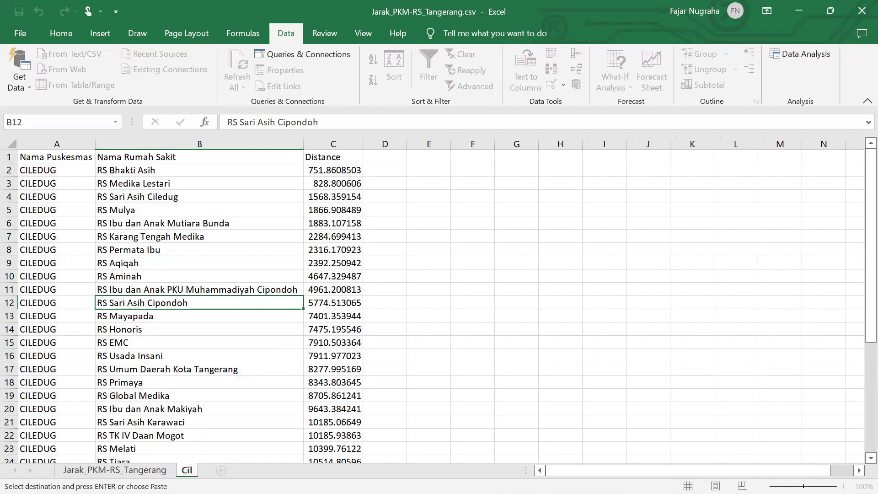
text(edug)
click(214, 396)
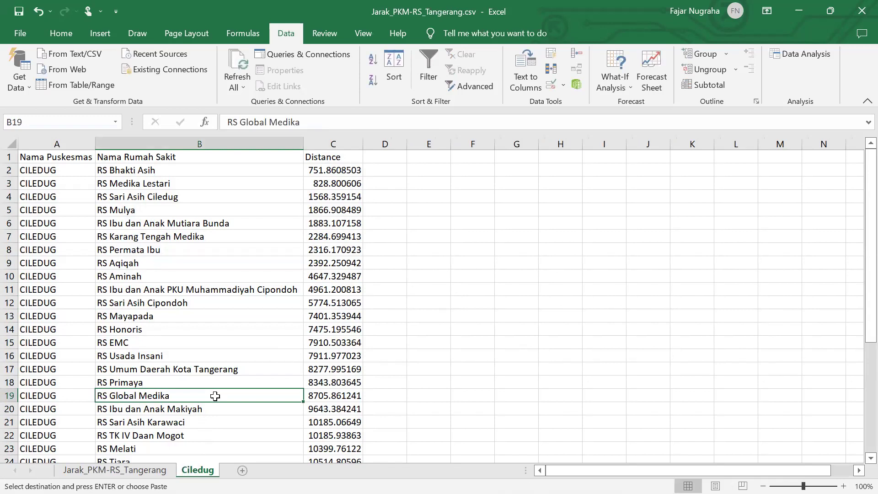
click(336, 143)
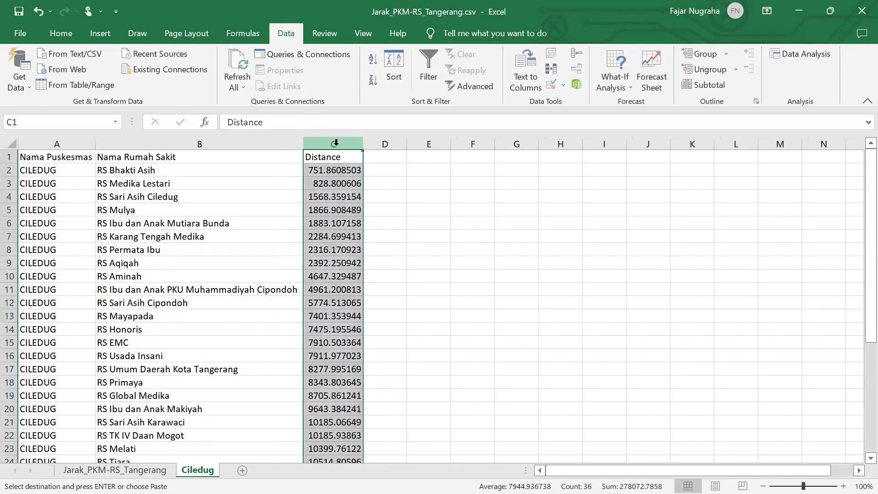
click(373, 58)
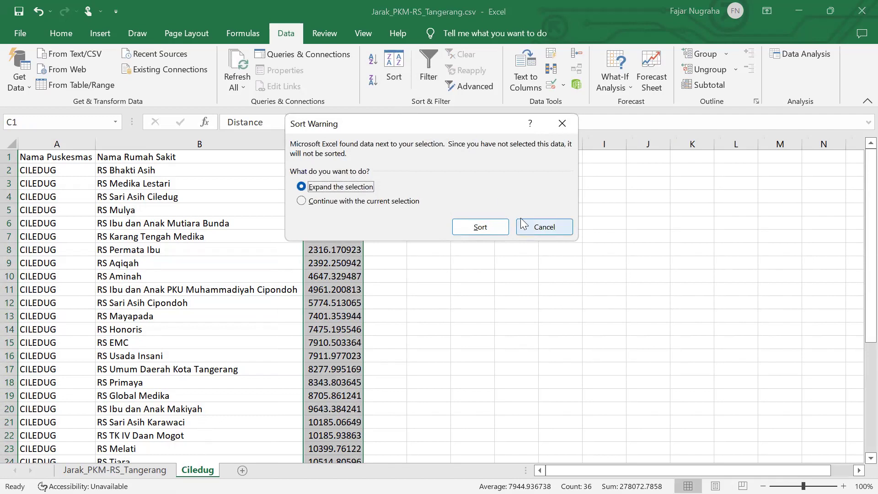
click(527, 226)
click(393, 64)
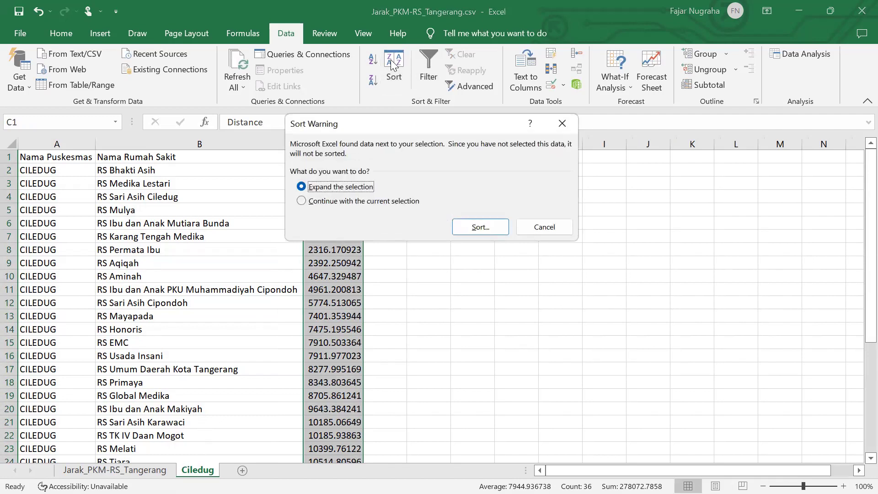
click(544, 227)
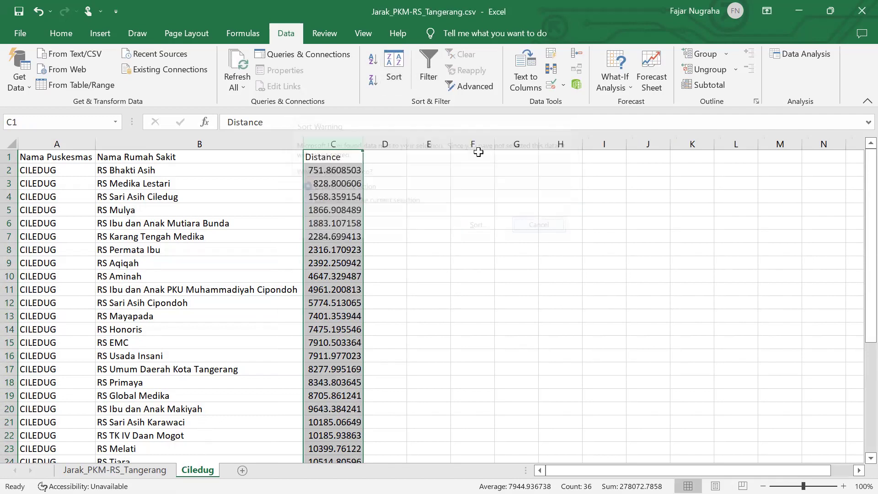
click(393, 85)
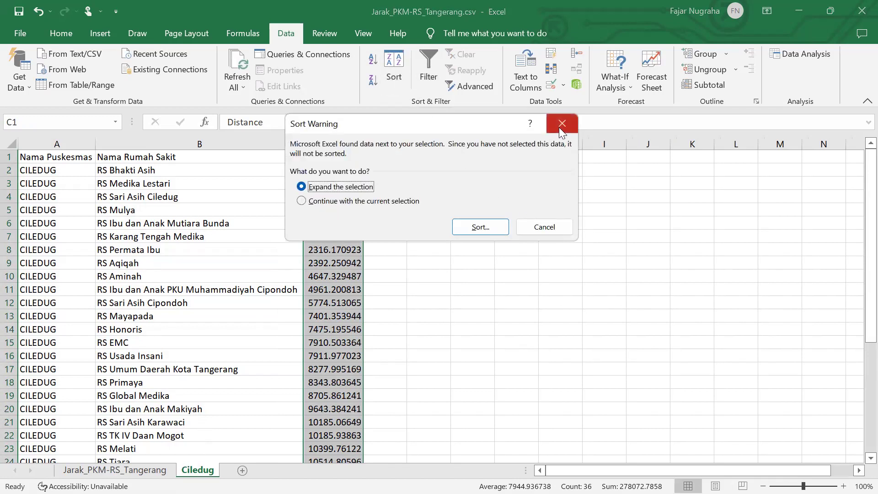
click(561, 131)
Sort the Ciledug table by Distance from largest to smallest, expanding the selection to the neighbouring columns
click(373, 81)
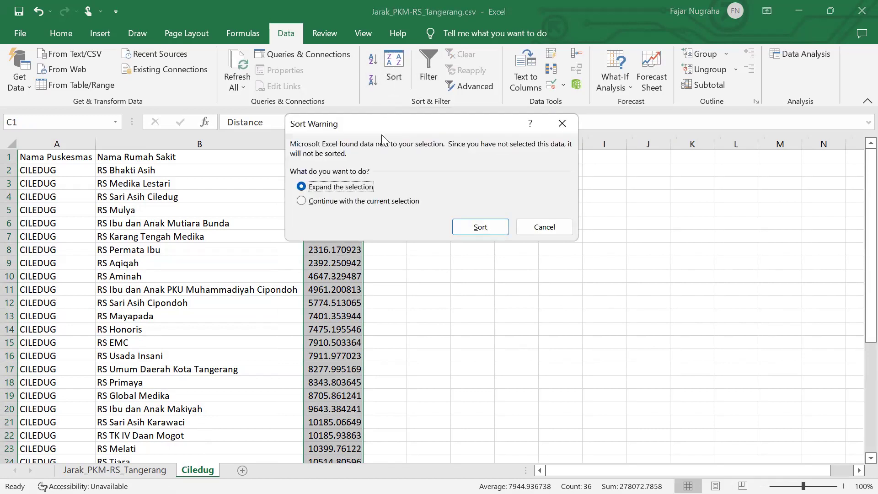
click(481, 227)
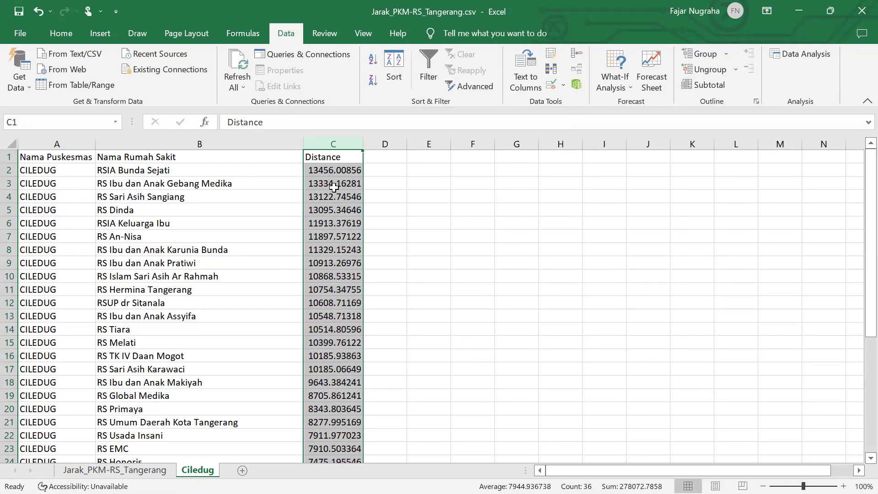
scroll(272, 208, up, 1)
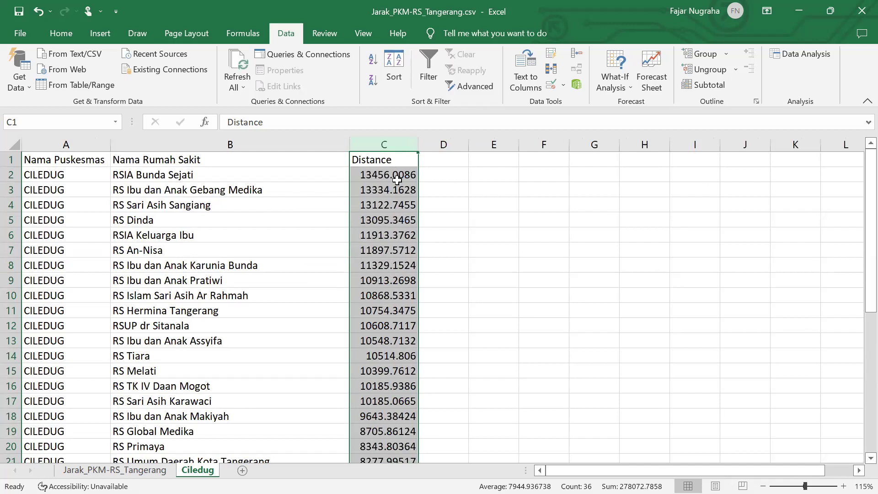
click(370, 180)
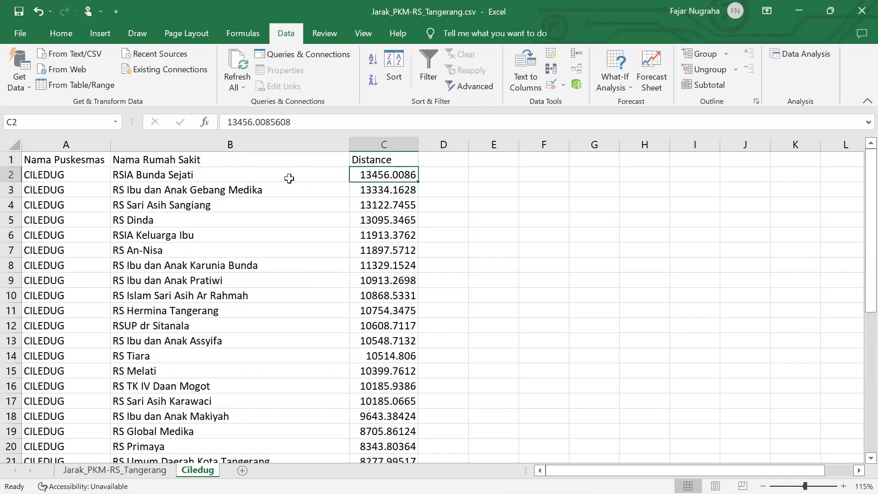
Sort the Ciledug table by Distance from smallest to largest, expanding the selection to the neighbouring columns
click(395, 145)
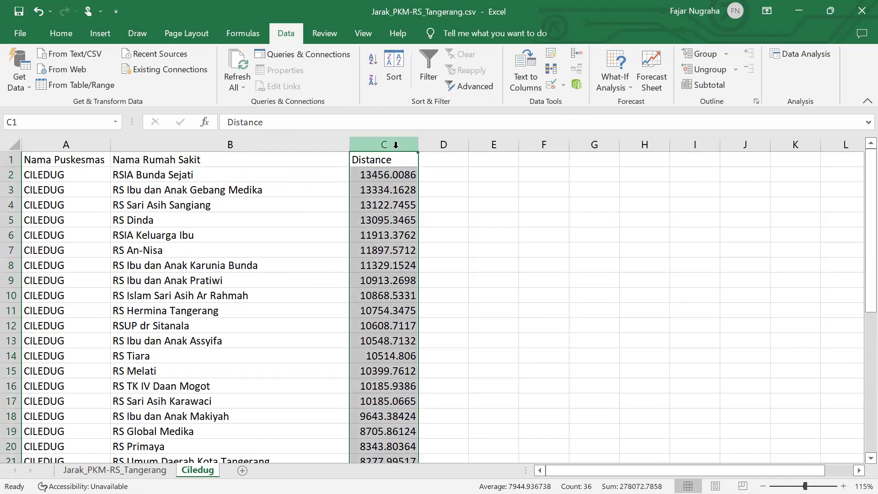
click(374, 61)
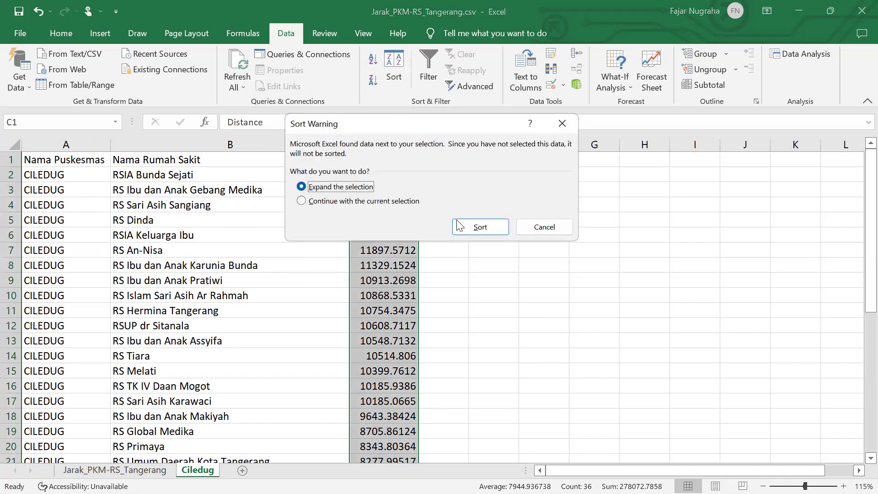
click(480, 226)
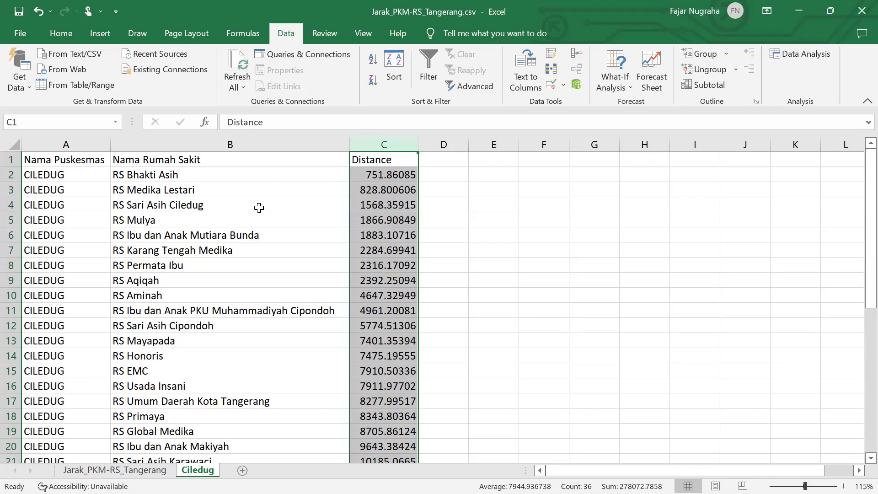
Examine Ciledug's distances to RS Umum Daerah Kota Tangerang, RS Bhakti Asih and RS Medika Lestari, and return to the Jarak_PKM-RS_Tangerang sheet
scroll(253, 217, down, 1)
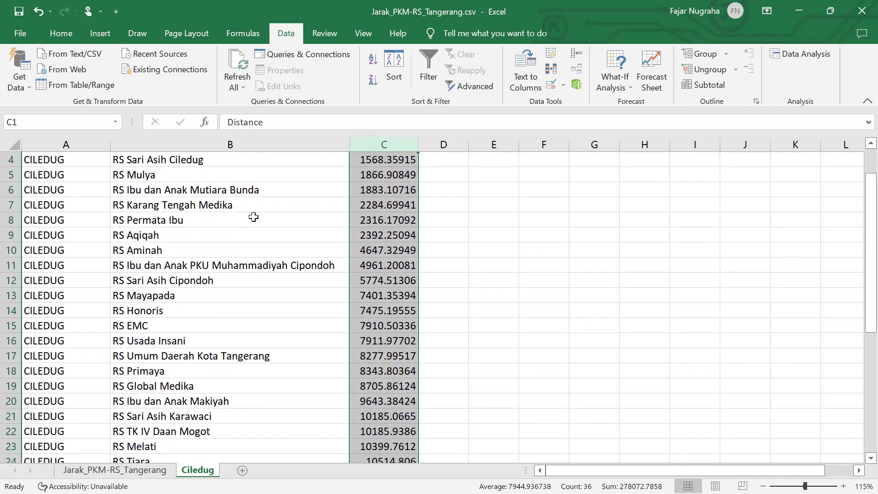
click(10, 356)
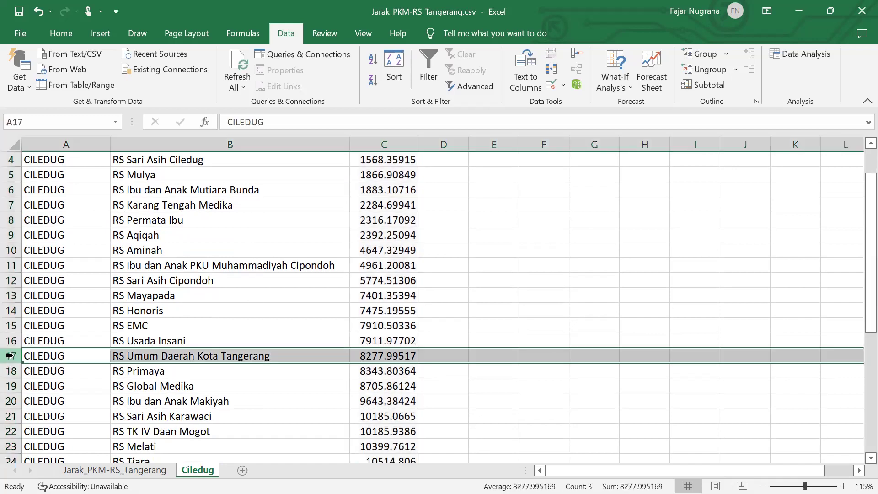
click(359, 355)
scroll(364, 342, up, 1)
scroll(364, 342, up, 1)
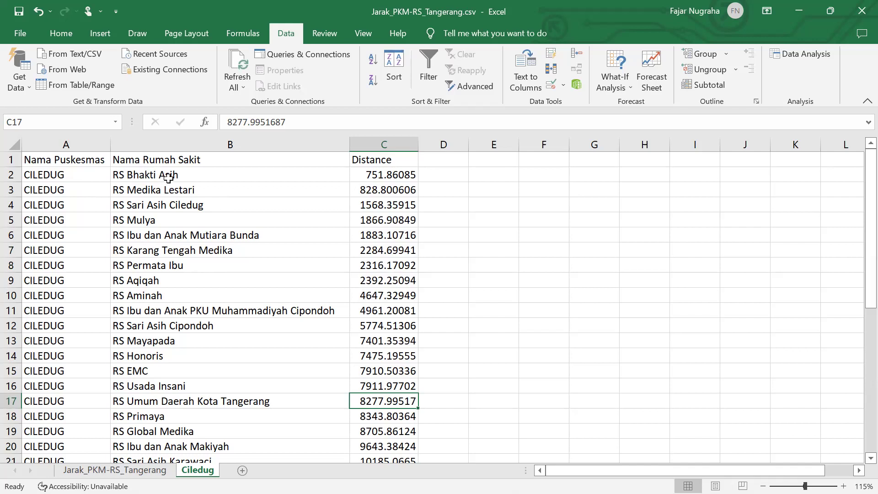
click(39, 176)
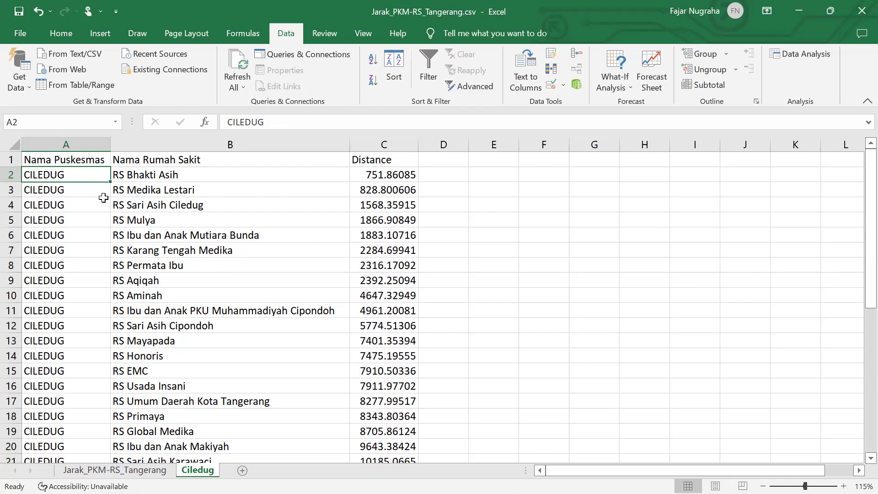
click(14, 191)
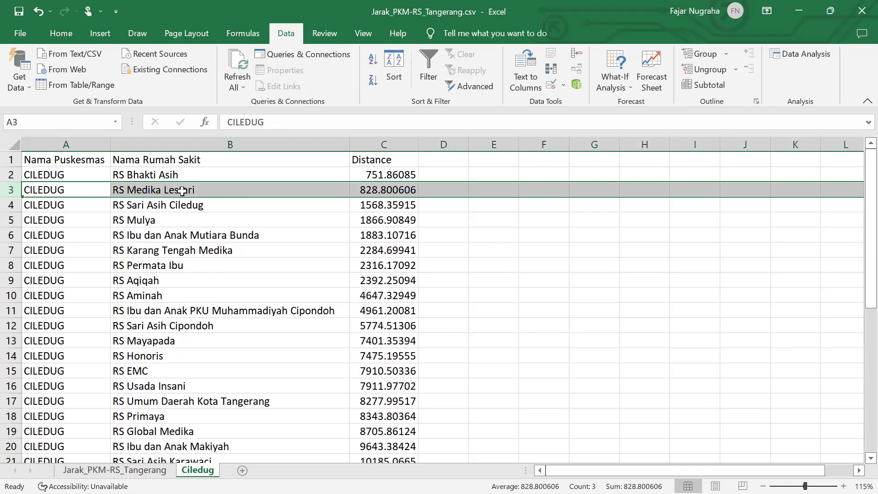
click(375, 192)
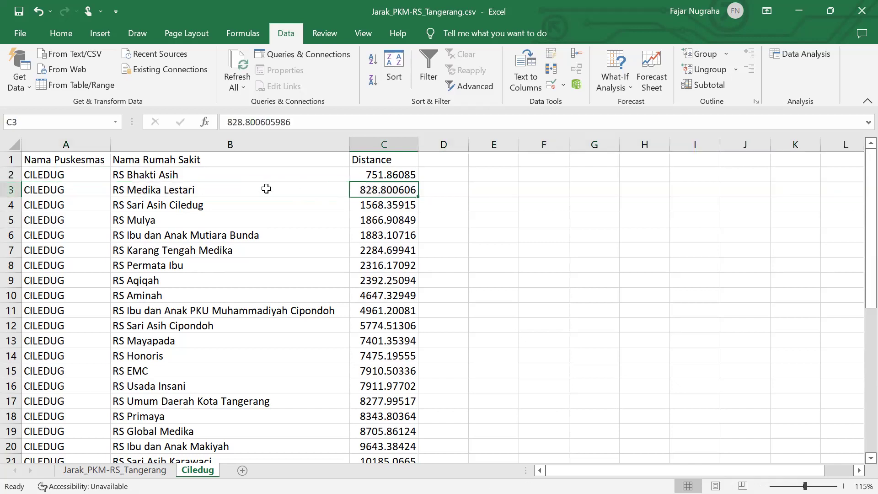
click(266, 189)
click(368, 192)
click(118, 470)
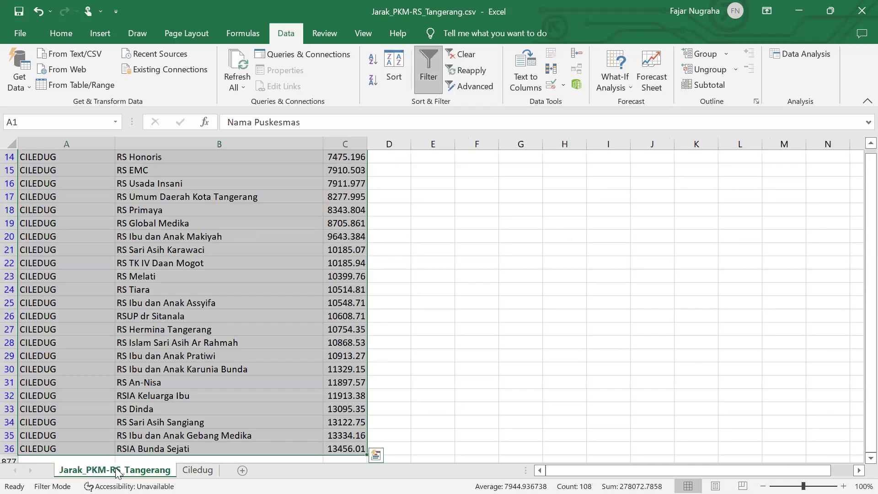
Change the Nama Puskesmas filter from CILEDUG to CIBODASARI only and inspect the distances of its first two listed hospitals
scroll(98, 276, up, 5)
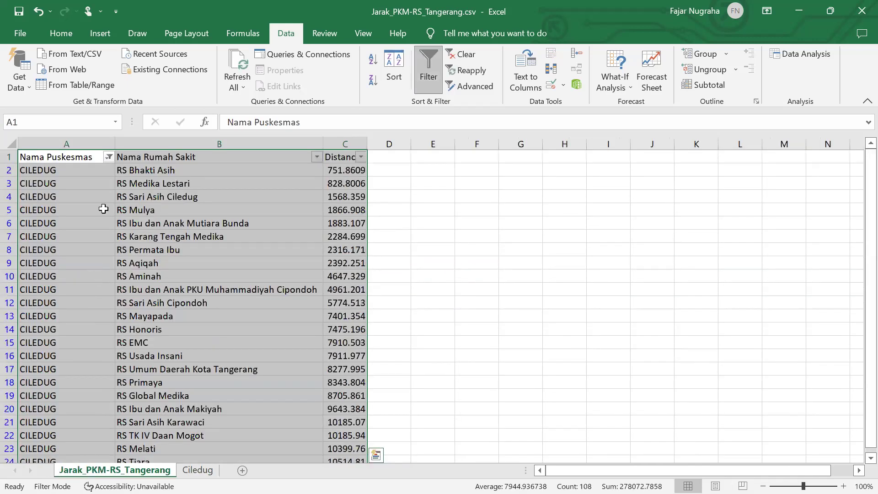
click(109, 157)
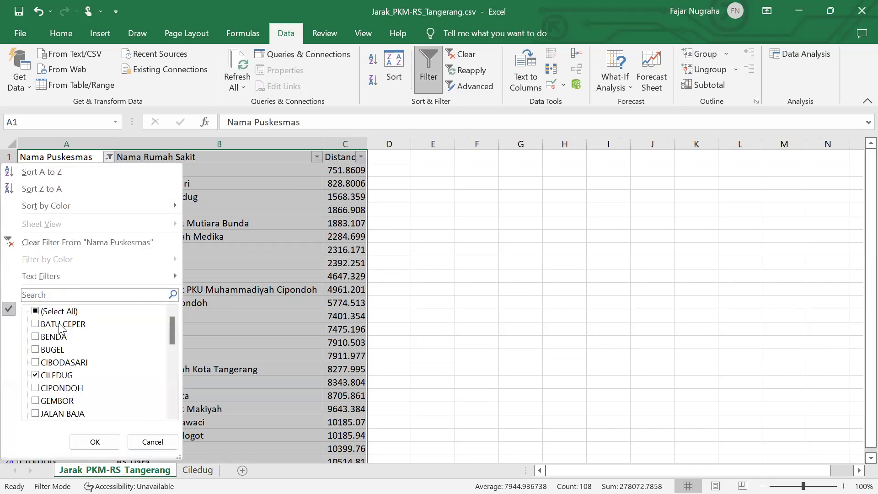
click(44, 375)
click(55, 363)
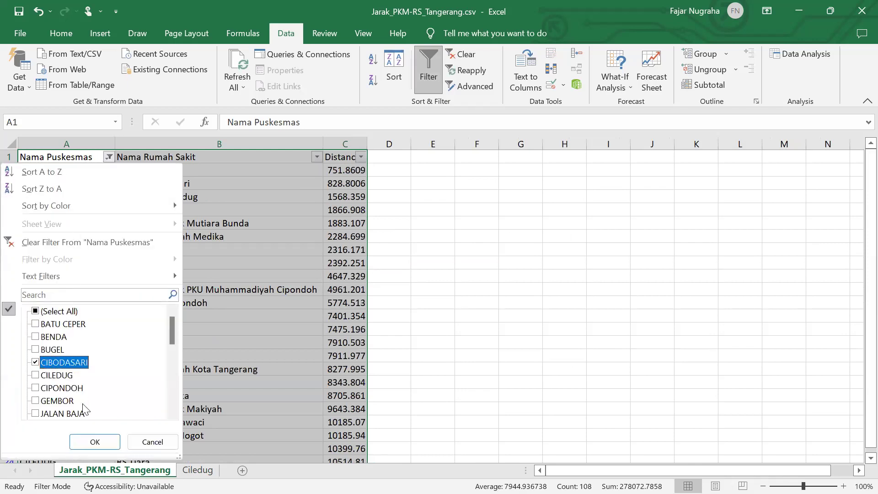
click(95, 442)
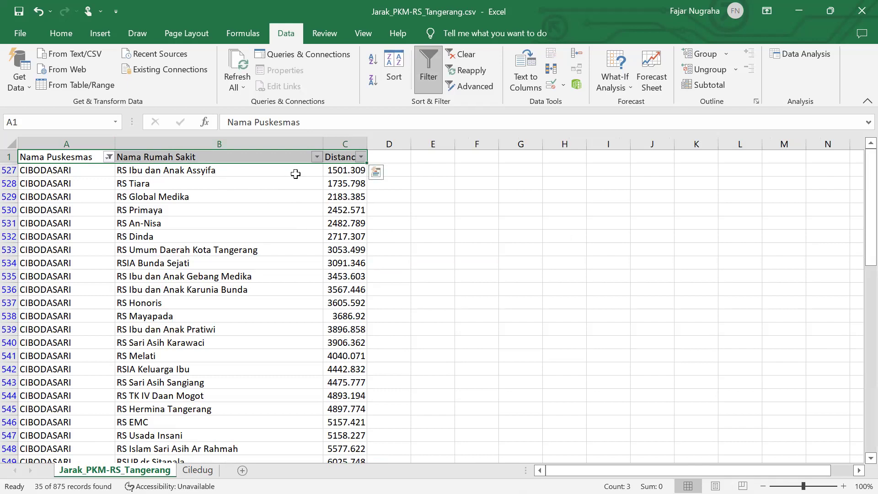
double_click(349, 172)
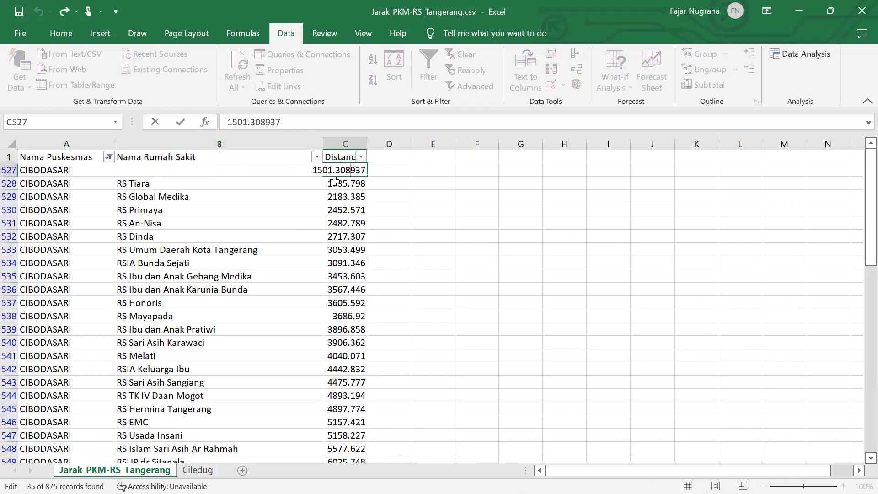
click(335, 181)
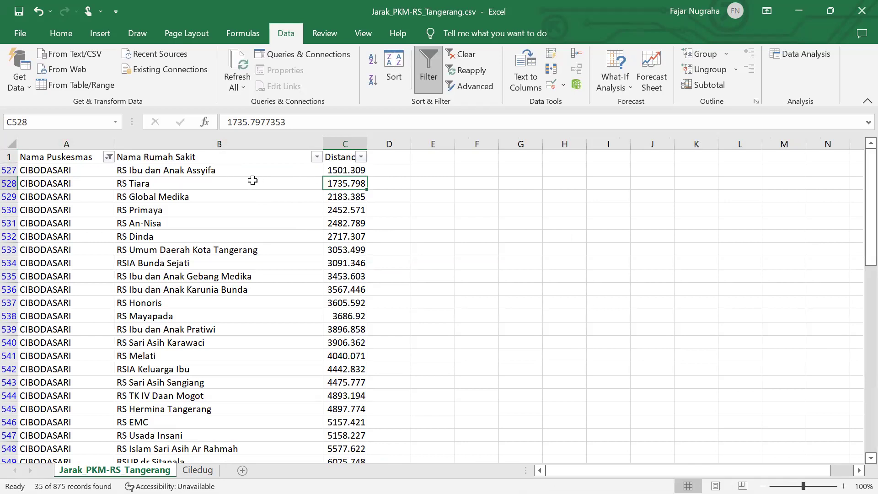
Save a copy of the CSV file as the Excel Workbook Jarak_PKM-RS_Tangerang.xlsx
click(11, 35)
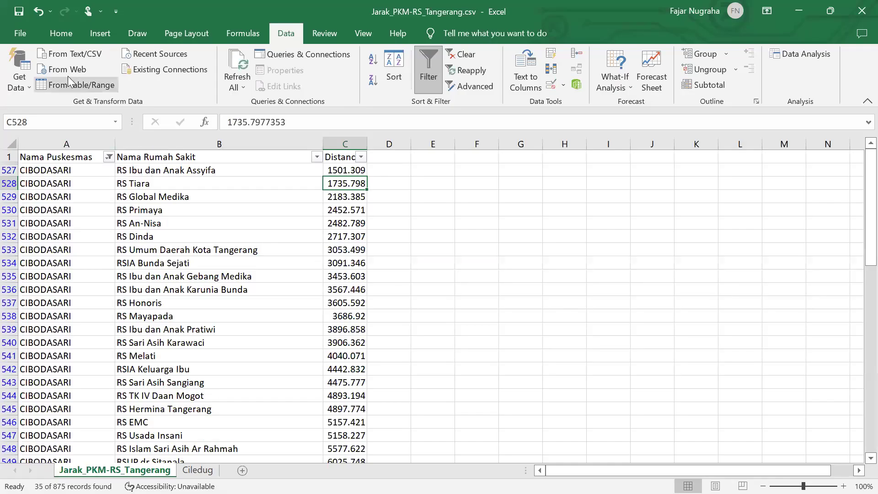
click(21, 34)
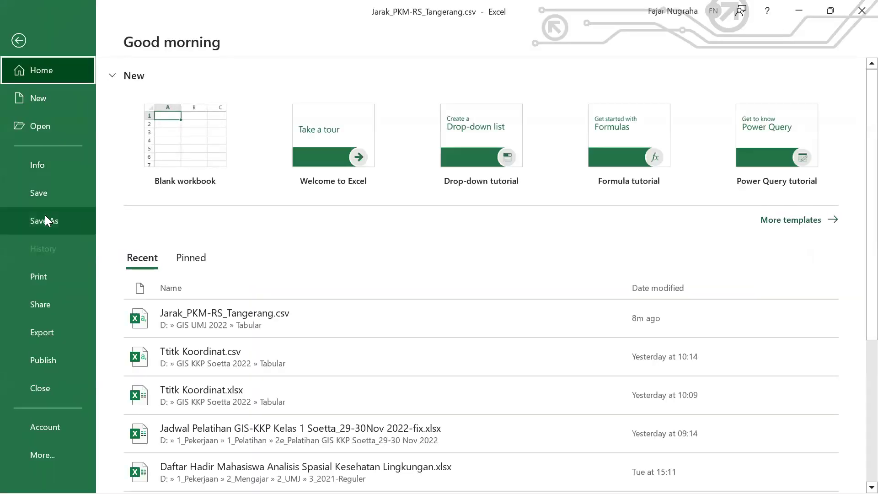
click(44, 219)
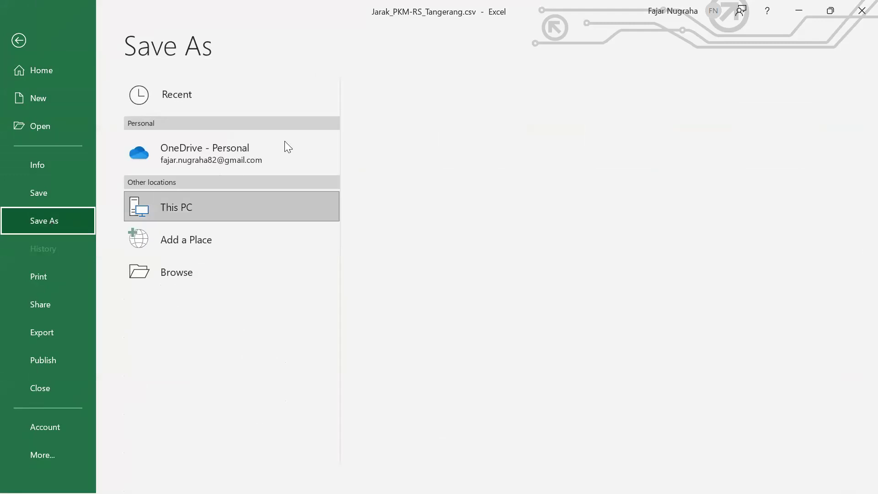
click(437, 155)
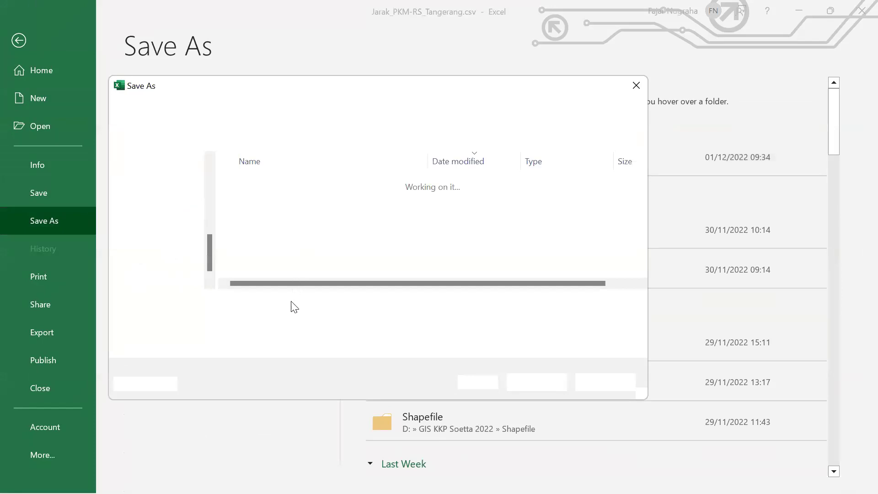
click(297, 323)
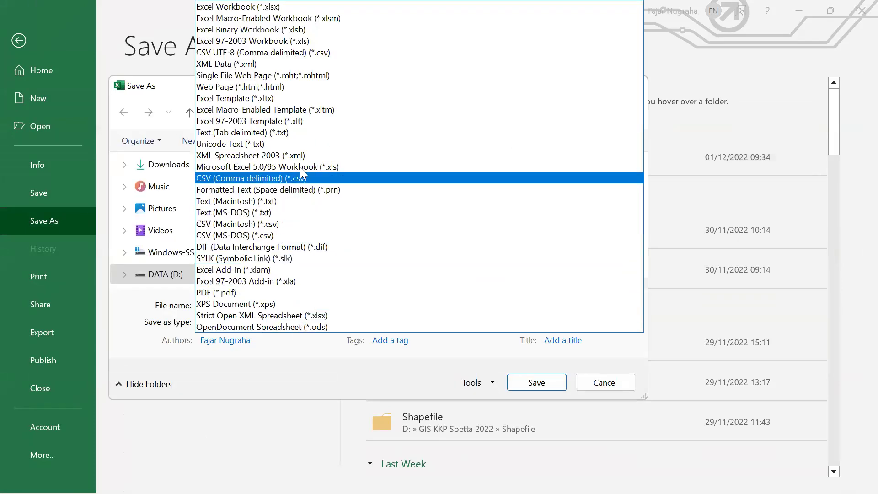
click(315, 7)
click(526, 402)
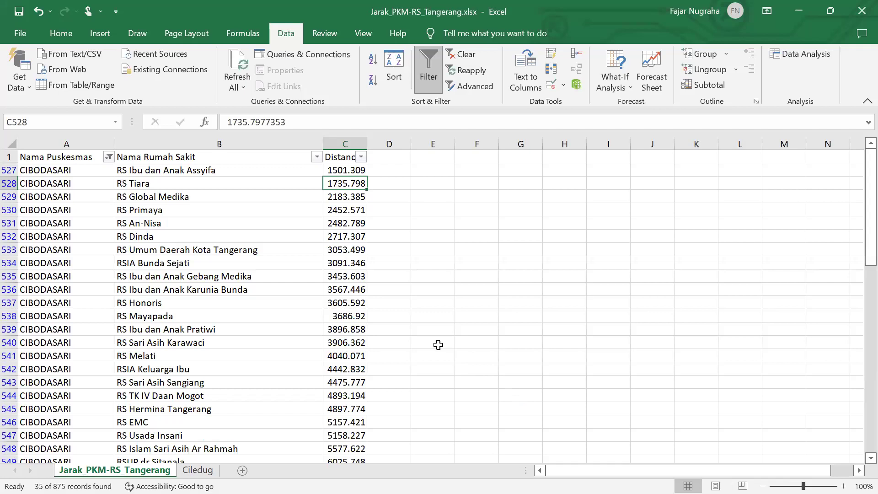
Review the Jarak_PKM-RS_Tangerang and Ciledug sheets in turn, ending on the Ciledug sheet
click(438, 344)
click(198, 470)
click(166, 469)
click(190, 469)
click(159, 469)
click(189, 471)
click(471, 293)
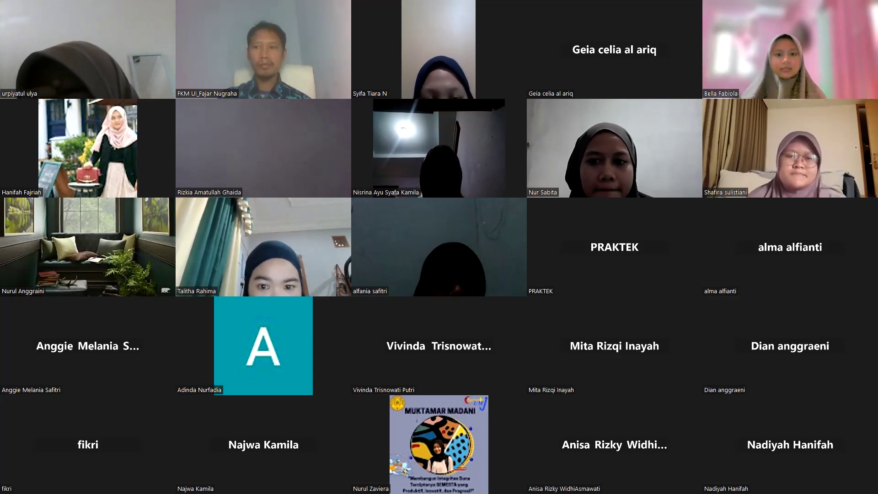
key(Page_Down)
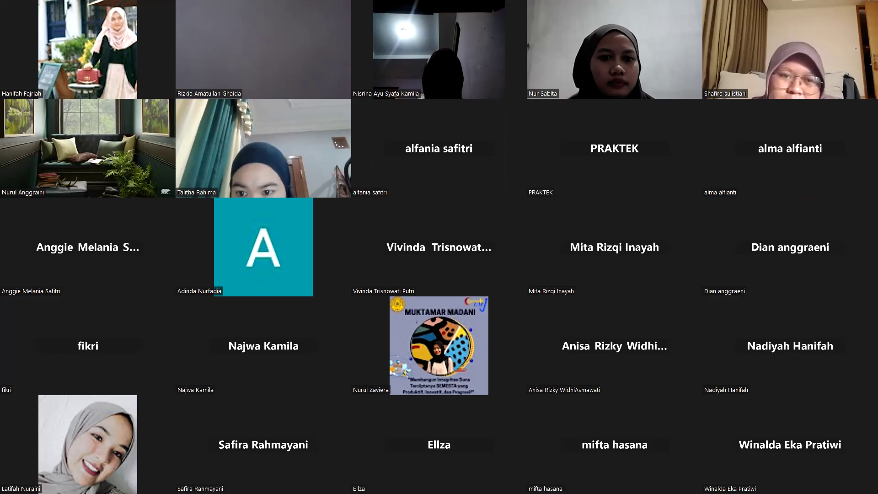
key(Page_Up)
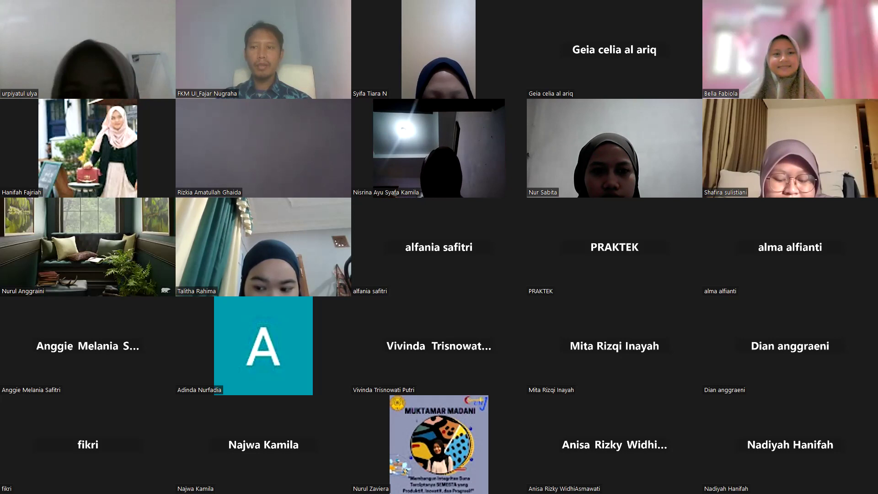
key(Page_Down)
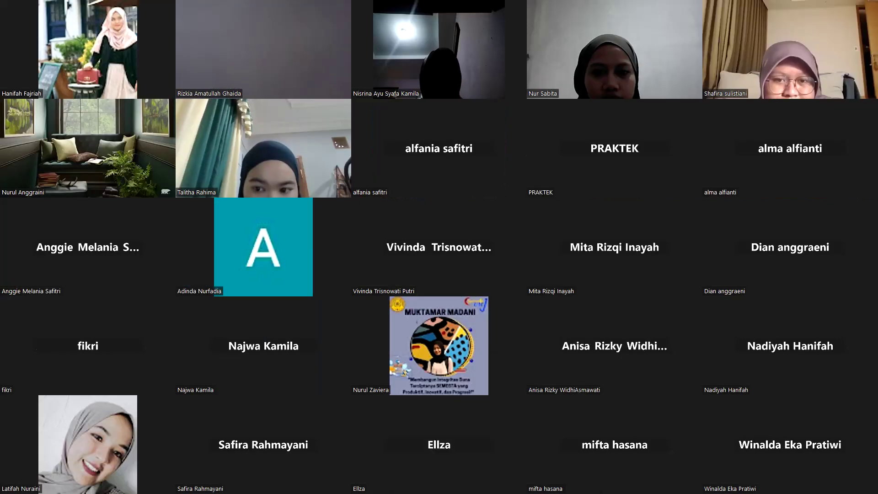